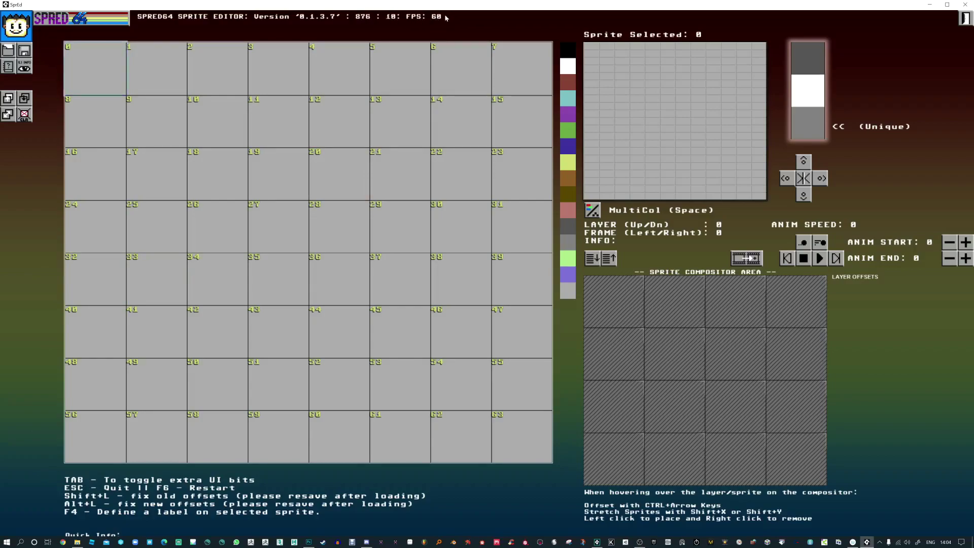
# Step: Hide the sprite numbers on the grid and show them again
pyautogui.moveTo(455, 4); pyautogui.dragTo(454, 4)
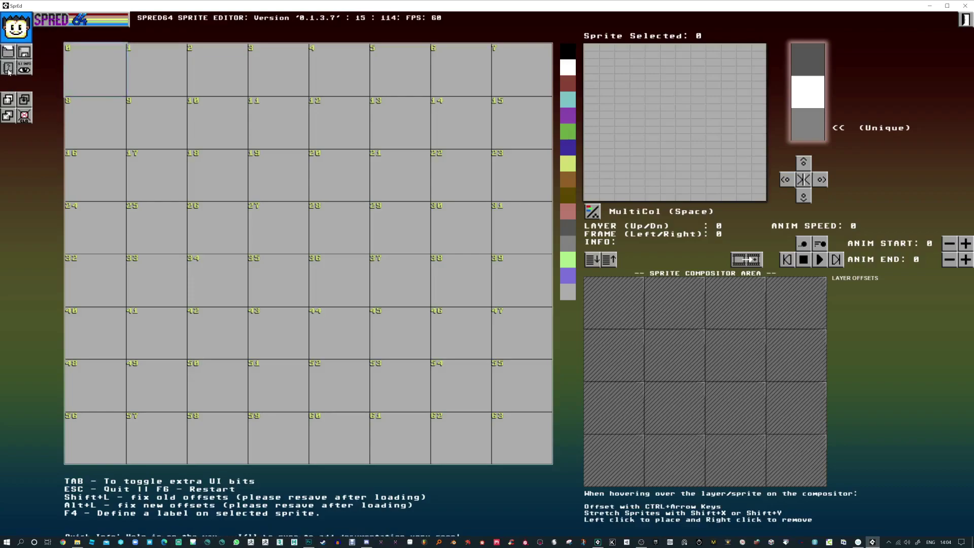
pyautogui.click(24, 69)
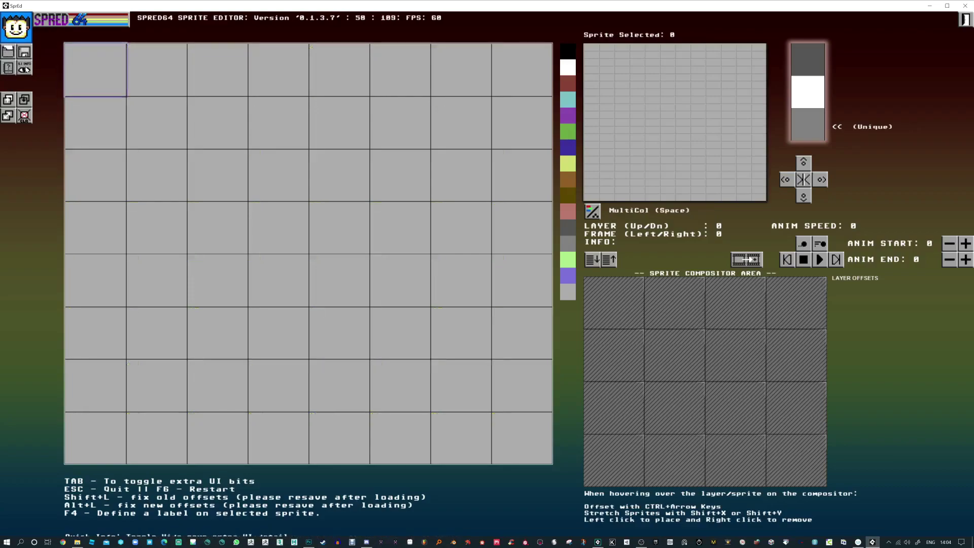
pyautogui.click(24, 69)
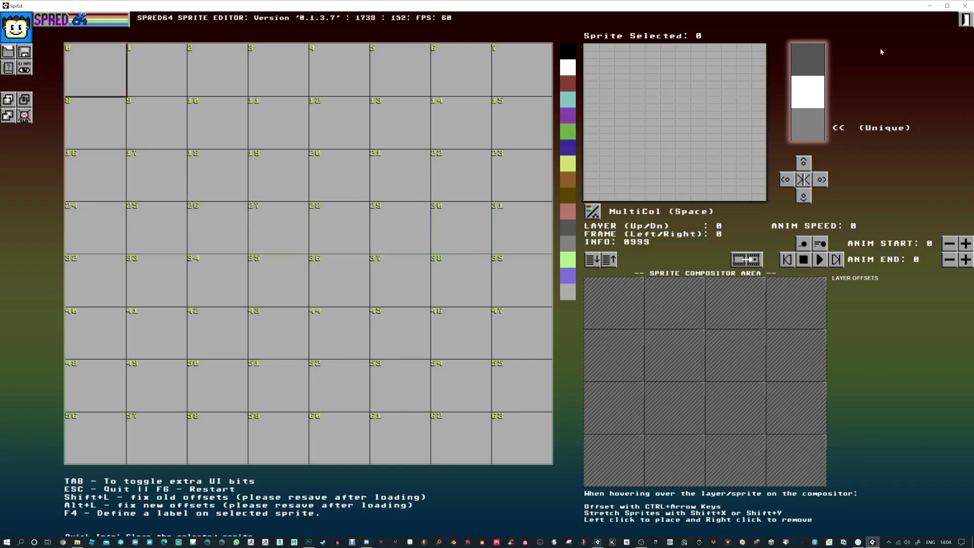
pyautogui.moveTo(901, 7); pyautogui.dragTo(854, 72)
pyautogui.click(899, 71)
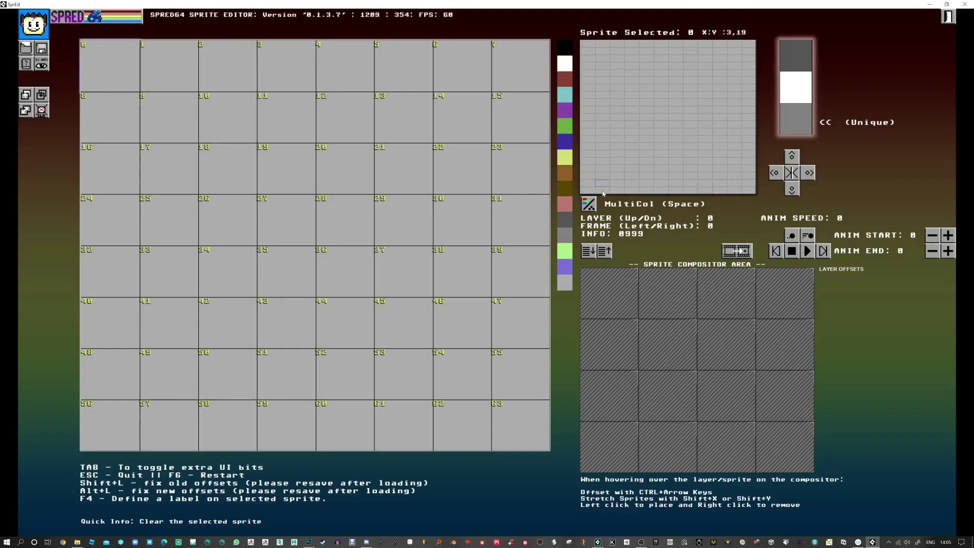
# Step: Switch sprite 0 to HiRez mode and draw two hollow blue trouser-leg ends along its lower edge
pyautogui.click(590, 205)
pyautogui.click(589, 205)
pyautogui.click(589, 206)
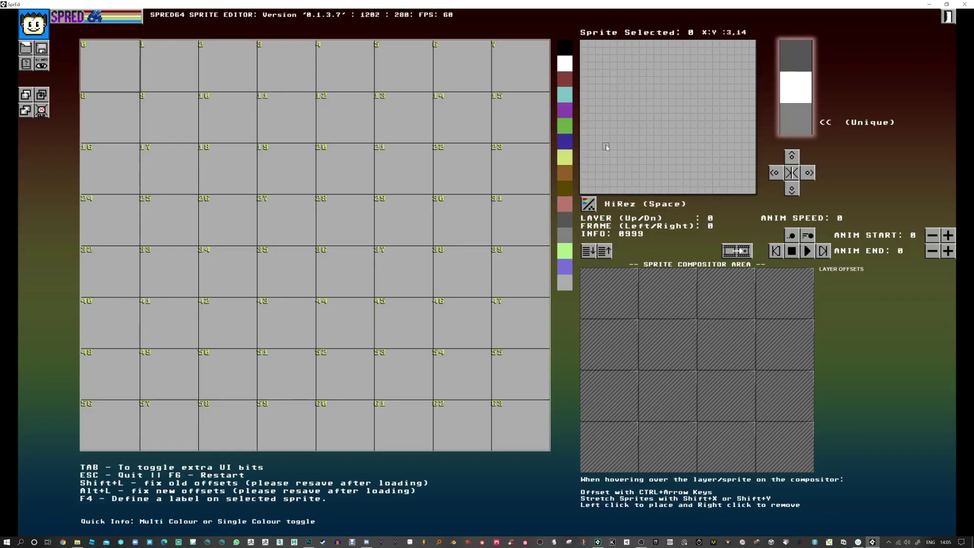
pyautogui.click(565, 142)
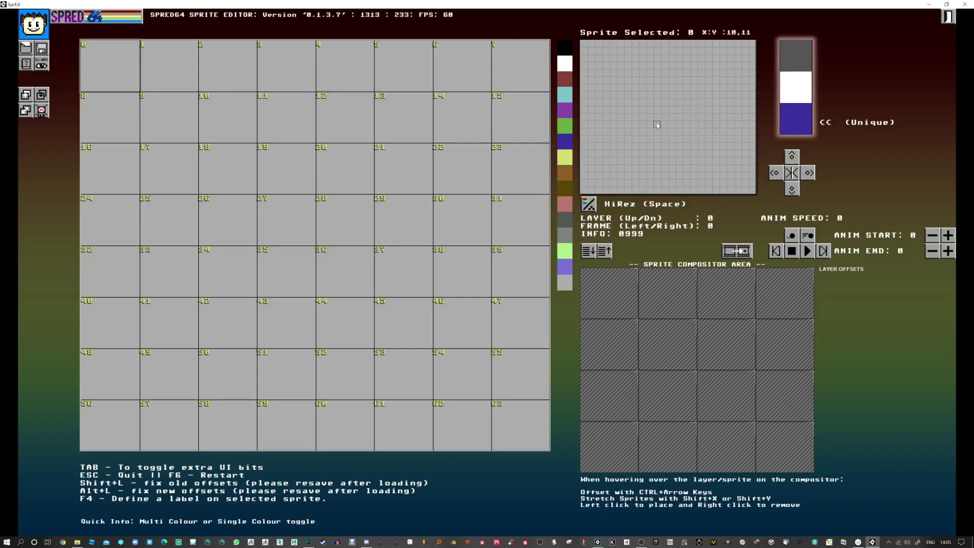
pyautogui.moveTo(613, 184)
pyautogui.mouseDown()
pyautogui.moveTo(632, 169)
pyautogui.moveTo(635, 190)
pyautogui.mouseUp()
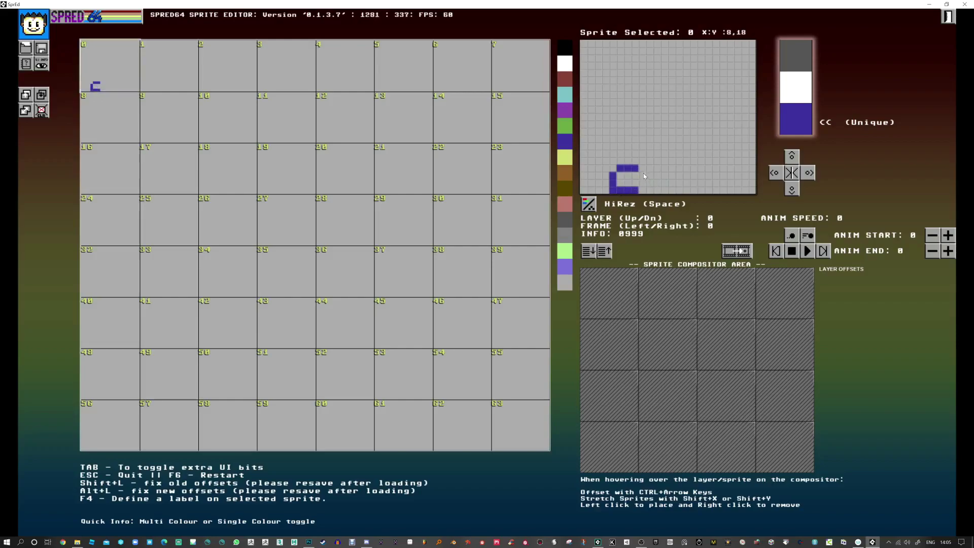
pyautogui.moveTo(642, 169)
pyautogui.mouseDown()
pyautogui.moveTo(645, 190)
pyautogui.moveTo(714, 190)
pyautogui.moveTo(721, 177)
pyautogui.moveTo(722, 189)
pyautogui.moveTo(716, 171)
pyautogui.moveTo(690, 168)
pyautogui.mouseUp()
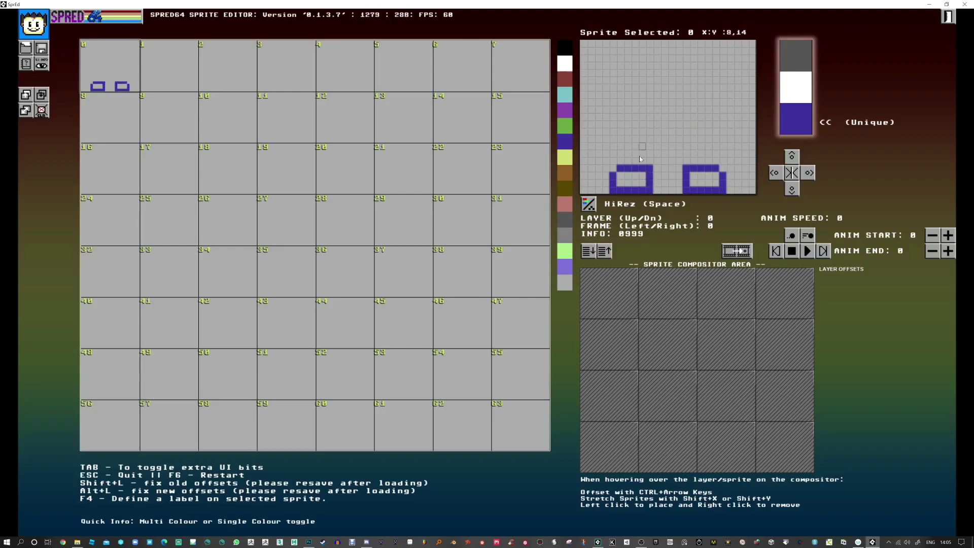
# Step: Draw the blue trouser legs and waist of sprite 0 above the hollow leg ends, leaving a gap between the legs
pyautogui.moveTo(650, 166)
pyautogui.mouseDown()
pyautogui.moveTo(657, 175)
pyautogui.moveTo(652, 140)
pyautogui.moveTo(673, 139)
pyautogui.moveTo(674, 177)
pyautogui.moveTo(685, 164)
pyautogui.moveTo(679, 138)
pyautogui.mouseUp()
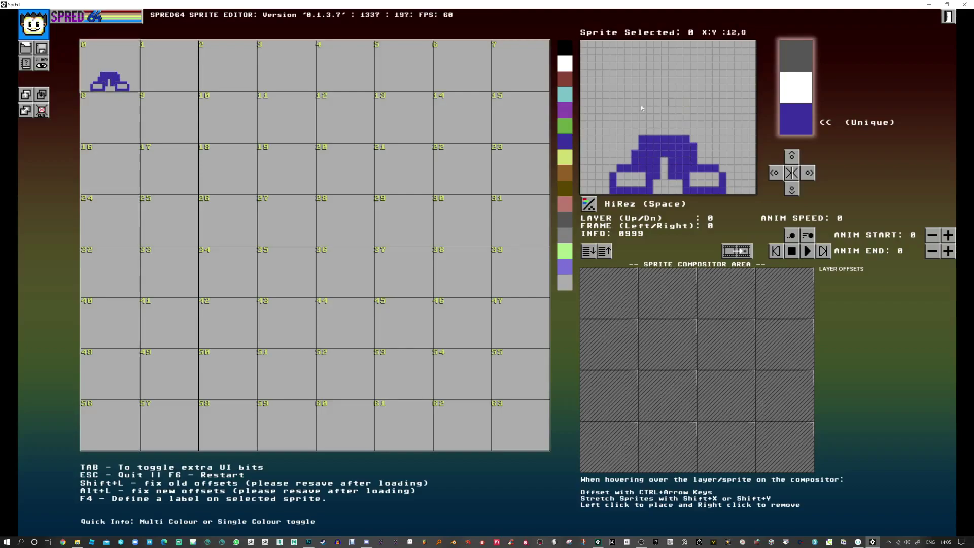
pyautogui.click(643, 131)
pyautogui.moveTo(643, 131)
pyautogui.mouseDown()
pyautogui.moveTo(644, 124)
pyautogui.moveTo(684, 129)
pyautogui.moveTo(687, 117)
pyautogui.mouseUp()
pyautogui.click(642, 118)
pyautogui.click(664, 131)
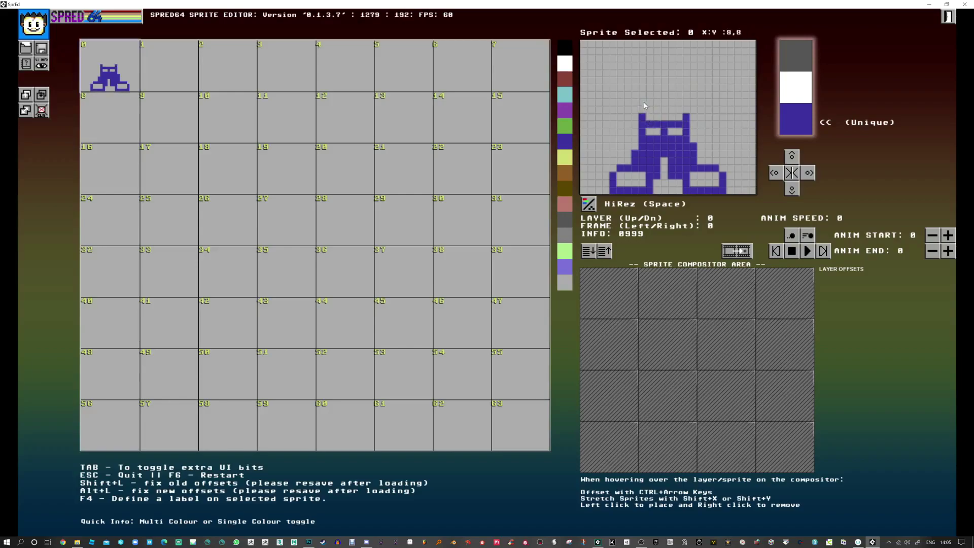
# Step: Add a bib with two shoulder straps to the blue dungarees and place sprite 0 in the compositor's first cell
pyautogui.click(657, 118)
pyautogui.click(672, 118)
pyautogui.moveTo(653, 119)
pyautogui.mouseDown()
pyautogui.moveTo(650, 77)
pyautogui.moveTo(680, 117)
pyautogui.moveTo(659, 105)
pyautogui.mouseUp()
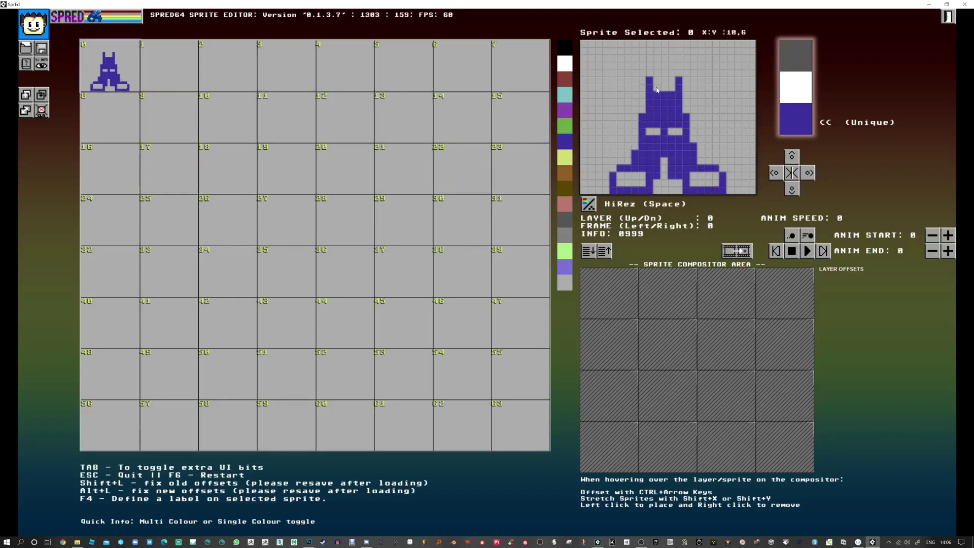
pyautogui.moveTo(658, 103); pyautogui.dragTo(675, 103)
pyautogui.click(656, 132)
pyautogui.click(673, 132)
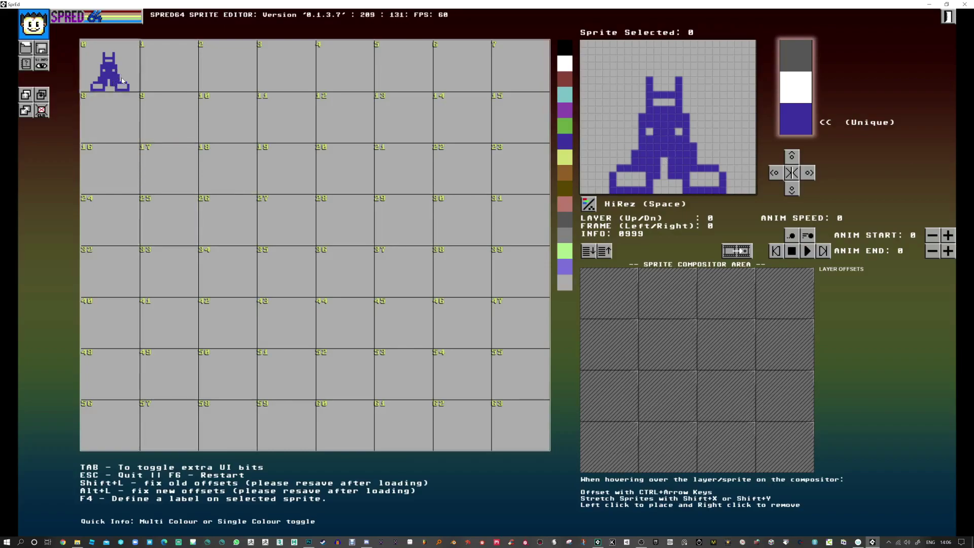
pyautogui.click(611, 303)
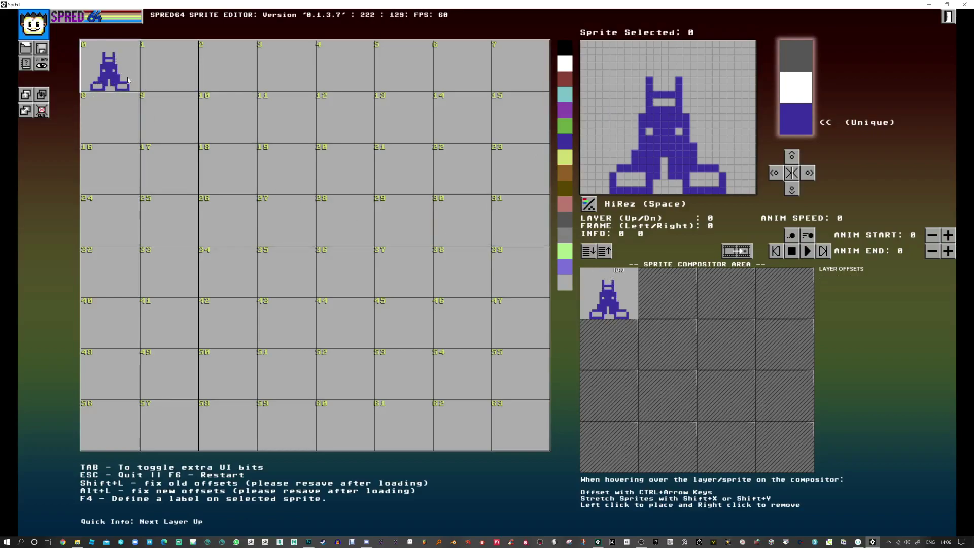
# Step: Draw a pink head block and two small pink hands on sprite 1 in MultiCol mode
pyautogui.click(184, 72)
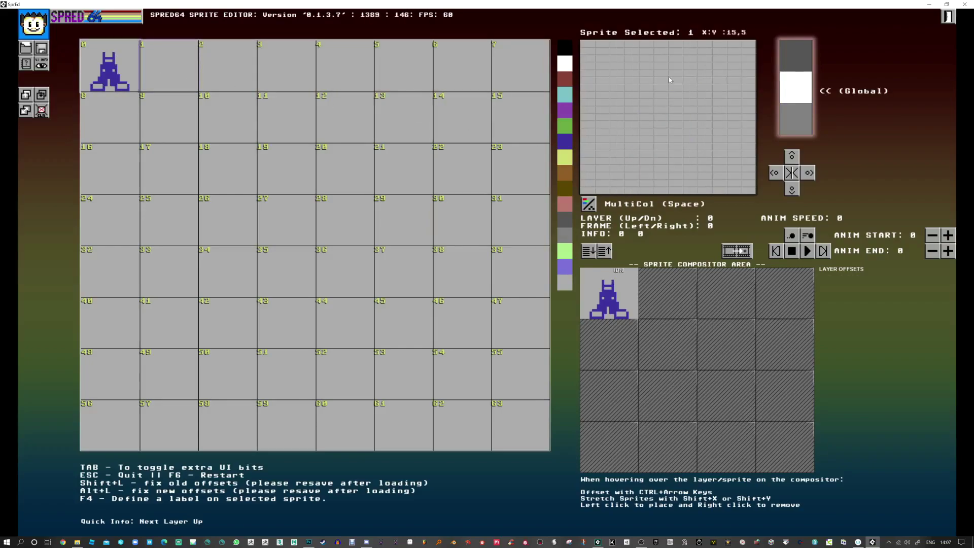
pyautogui.click(565, 203)
pyautogui.moveTo(659, 56)
pyautogui.mouseDown()
pyautogui.moveTo(654, 81)
pyautogui.moveTo(660, 51)
pyautogui.moveTo(675, 52)
pyautogui.moveTo(674, 80)
pyautogui.mouseUp()
pyautogui.click(616, 121)
pyautogui.click(720, 120)
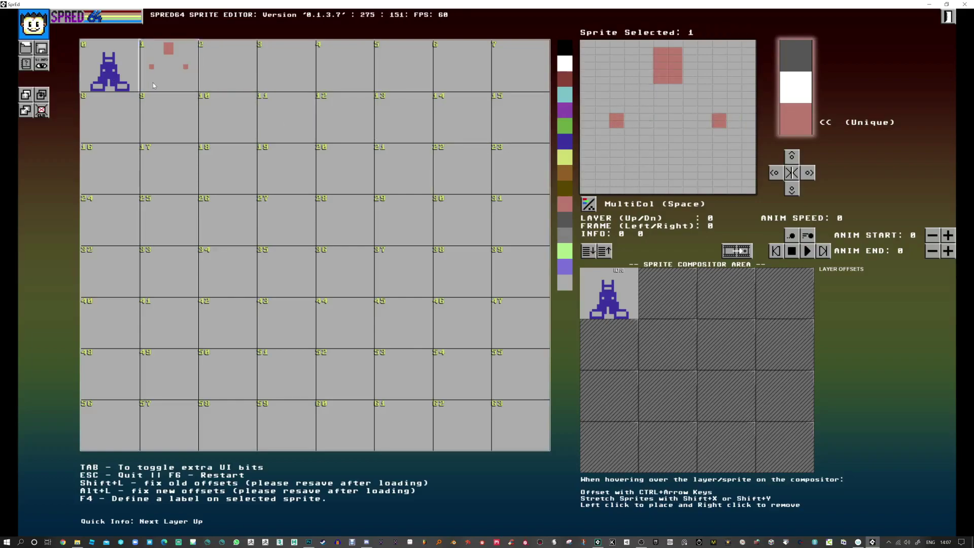
# Step: Rebuild the compositor's first cell with sprite 1 on layer 0 and sprite 0 on layer 1
pyautogui.rightClick(616, 292)
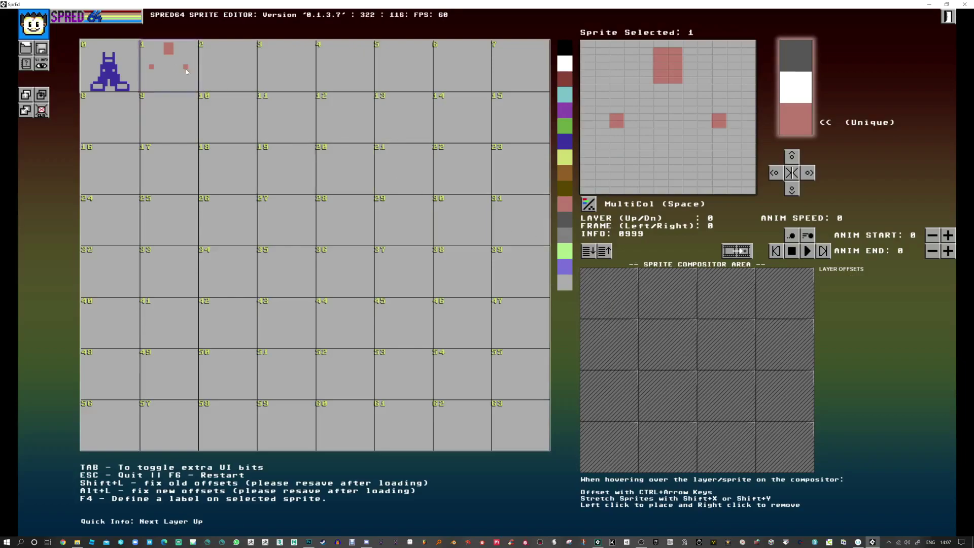
pyautogui.click(624, 301)
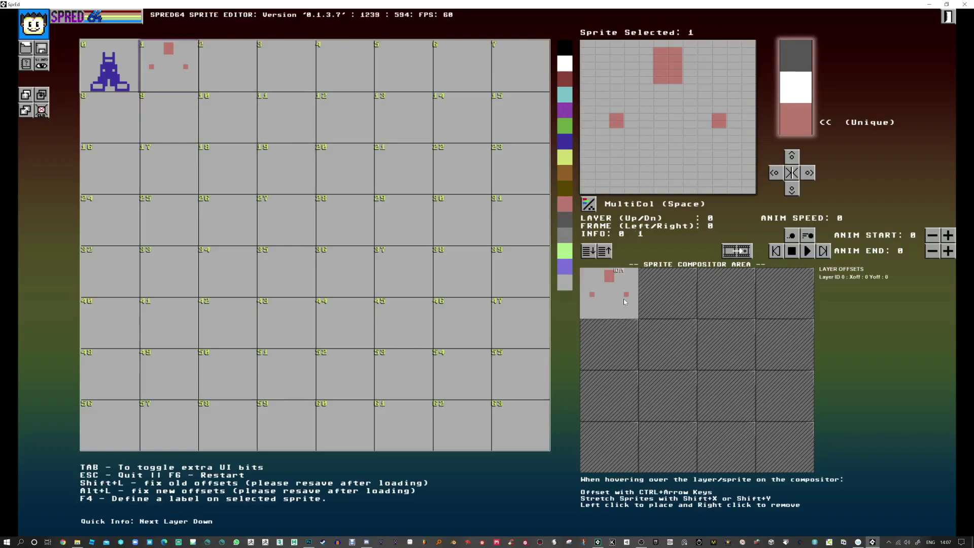
pyautogui.click(608, 251)
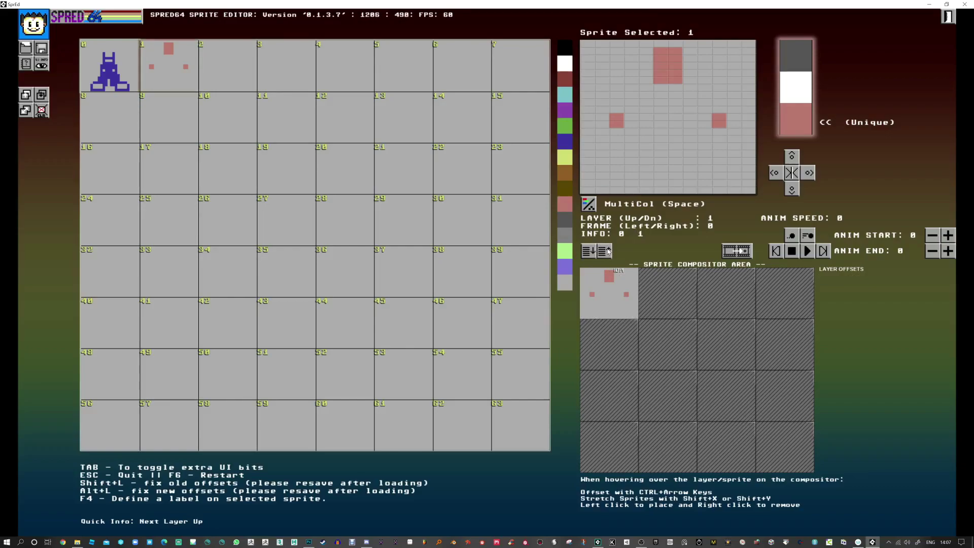
pyautogui.click(109, 68)
pyautogui.click(607, 302)
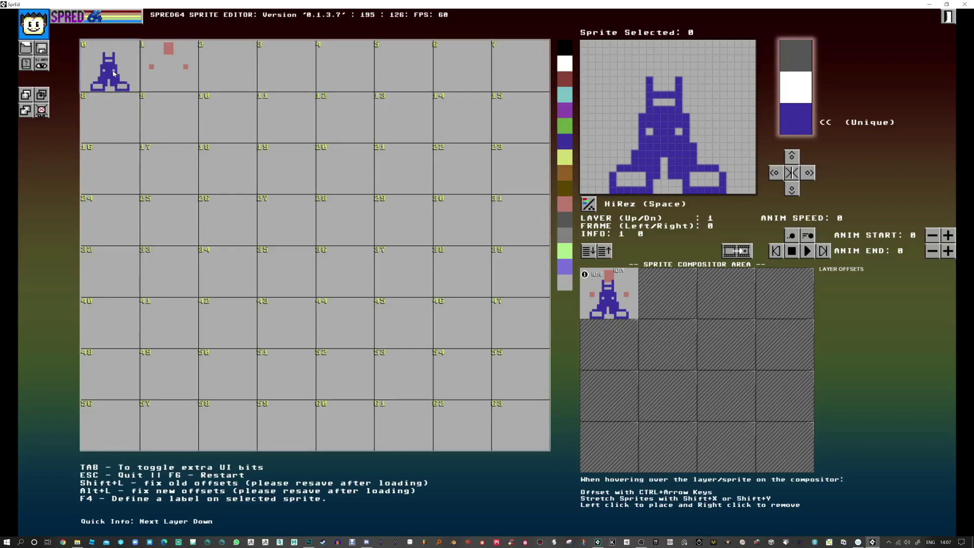
# Step: Swap sprites 0 and 1 in the sprite grid and return them to their original order
pyautogui.moveTo(114, 72); pyautogui.dragTo(169, 71)
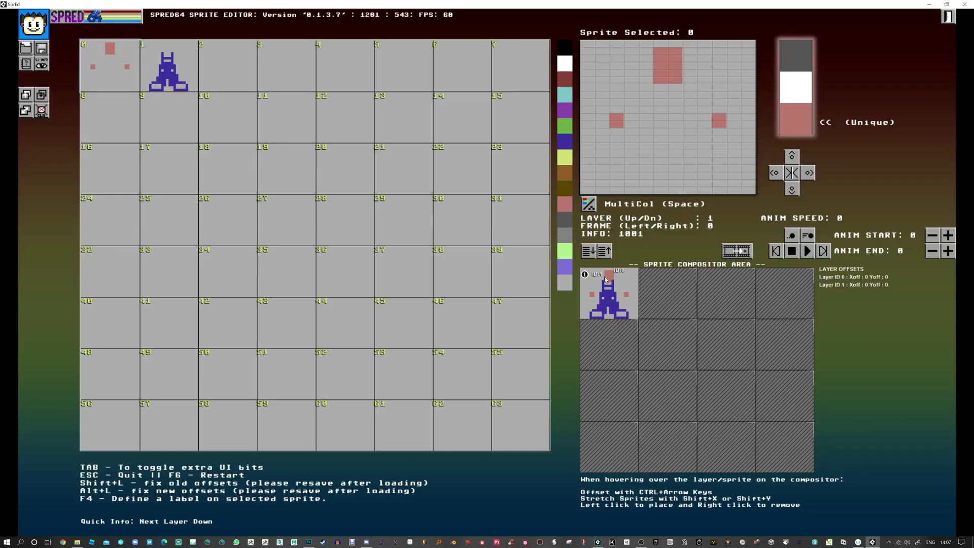
pyautogui.click(603, 252)
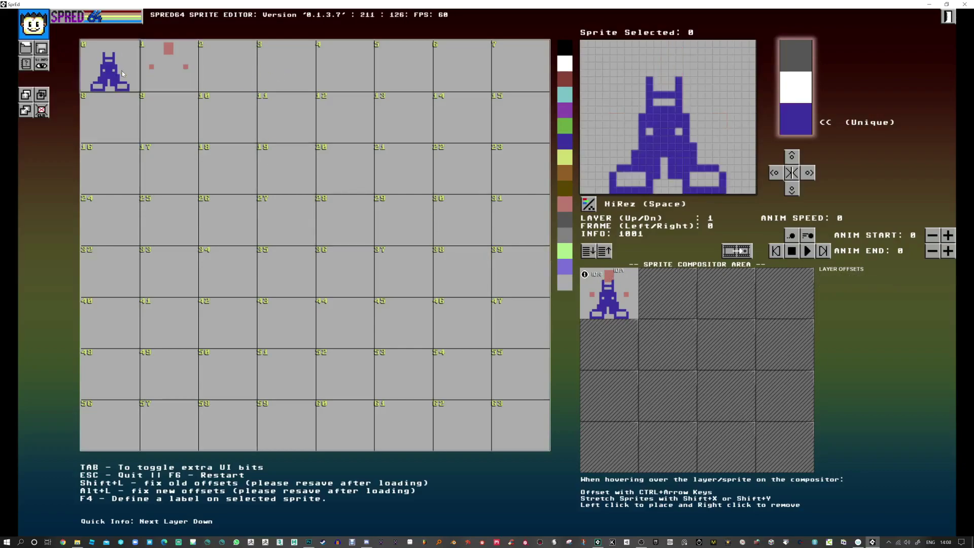
# Step: Reshape the pink head on sprite 1 into a block two multicolour pixels wide that reaches the top edge
pyautogui.click(170, 71)
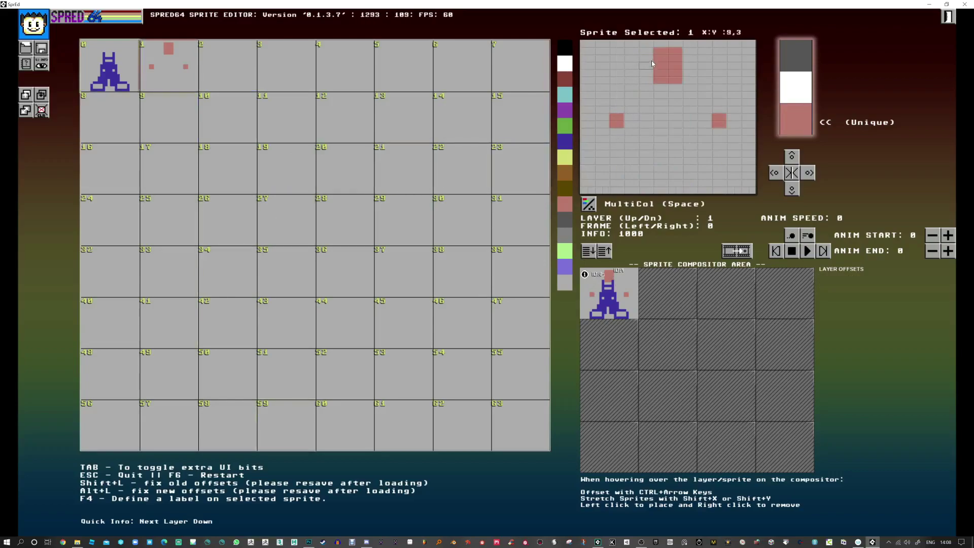
pyautogui.moveTo(650, 59); pyautogui.dragTo(657, 49)
pyautogui.click(661, 44)
pyautogui.rightClick(675, 80)
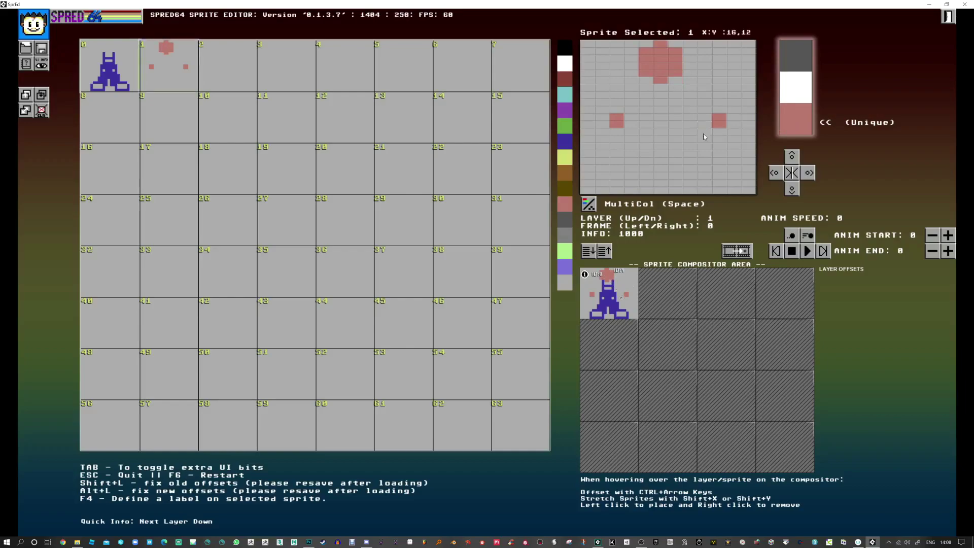
pyautogui.moveTo(648, 59); pyautogui.dragTo(650, 77)
pyautogui.click(675, 44)
pyautogui.click(676, 80)
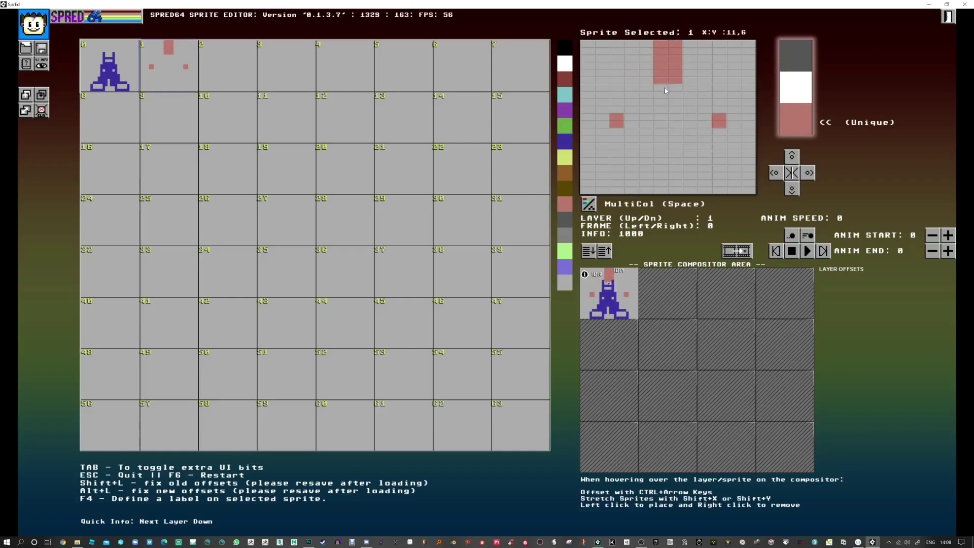
pyautogui.rightClick(674, 79)
pyautogui.click(675, 77)
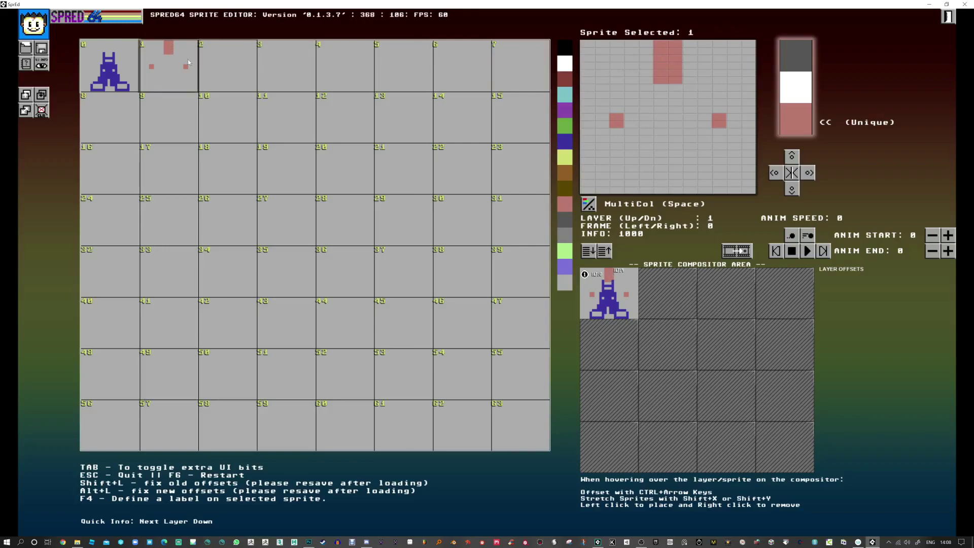
# Step: Widen the right half of sprite 0's blue dungarees by one pixel, shifting its strap, button, leg gap and leg end
pyautogui.click(109, 66)
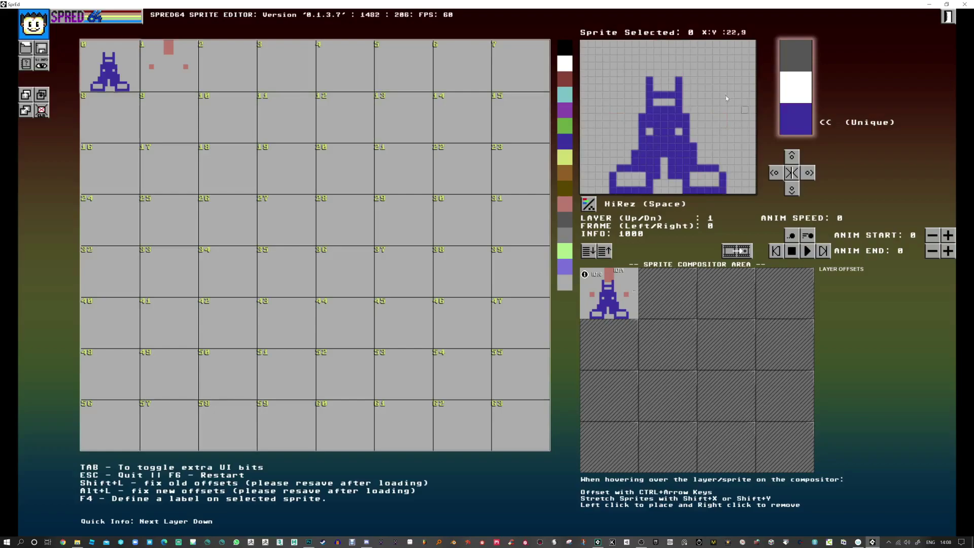
pyautogui.click(686, 83)
pyautogui.click(700, 149)
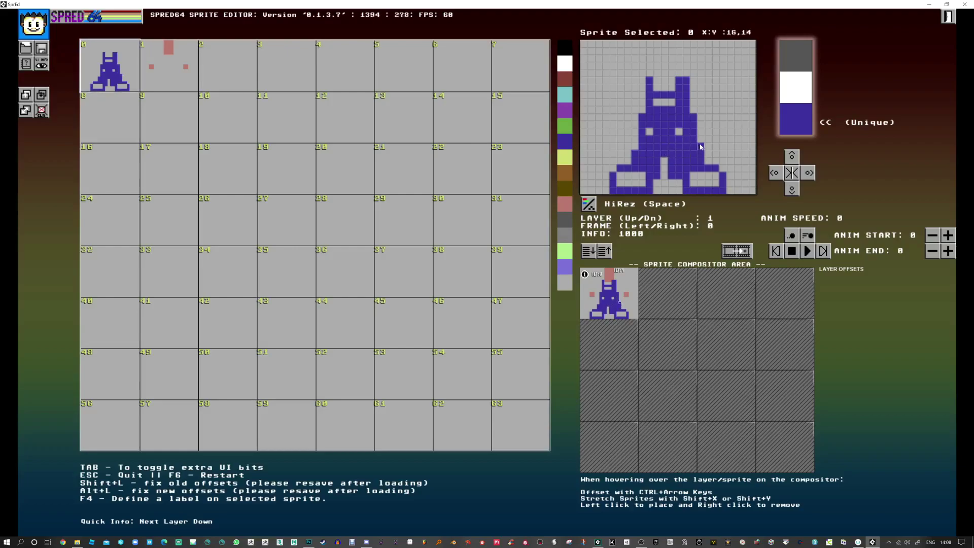
pyautogui.moveTo(730, 178)
pyautogui.mouseDown()
pyautogui.moveTo(729, 191)
pyautogui.moveTo(693, 191)
pyautogui.mouseUp()
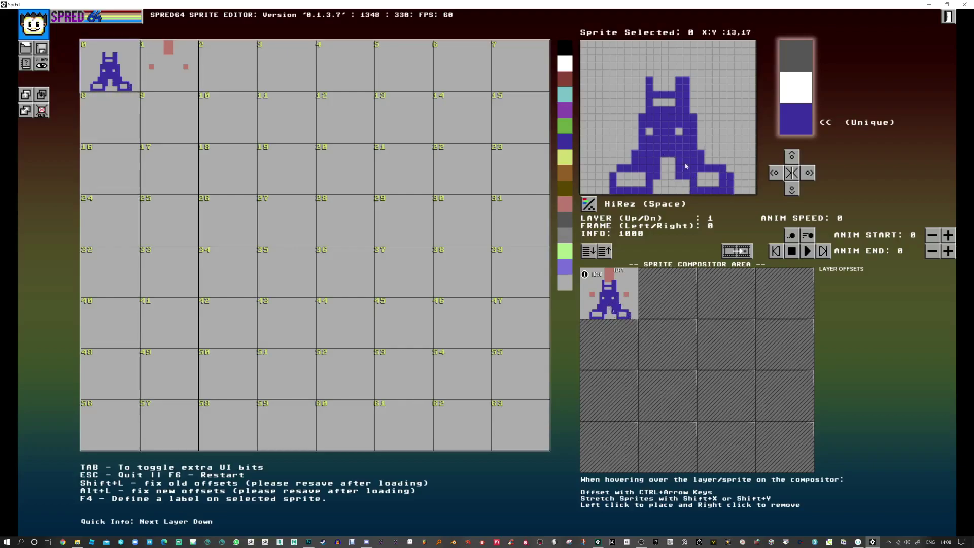
pyautogui.rightClick(686, 131)
pyautogui.rightClick(678, 80)
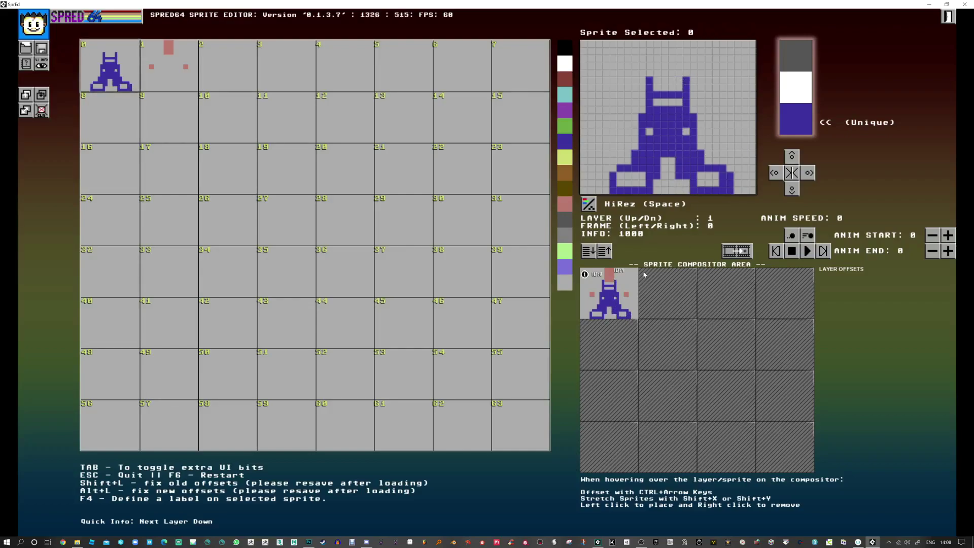
# Step: Draw a white shirt with shoulders and sleeves on sprite 1, joining the pink head block to both hands
pyautogui.click(152, 72)
pyautogui.click(801, 88)
pyautogui.moveTo(663, 88)
pyautogui.mouseDown()
pyautogui.moveTo(676, 97)
pyautogui.moveTo(646, 90)
pyautogui.moveTo(625, 106)
pyautogui.moveTo(631, 117)
pyautogui.moveTo(662, 105)
pyautogui.moveTo(642, 105)
pyautogui.mouseUp()
pyautogui.click(690, 91)
pyautogui.rightClick(690, 88)
pyautogui.moveTo(690, 101)
pyautogui.mouseDown()
pyautogui.moveTo(690, 119)
pyautogui.moveTo(718, 109)
pyautogui.moveTo(706, 123)
pyautogui.mouseUp()
pyautogui.rightClick(691, 117)
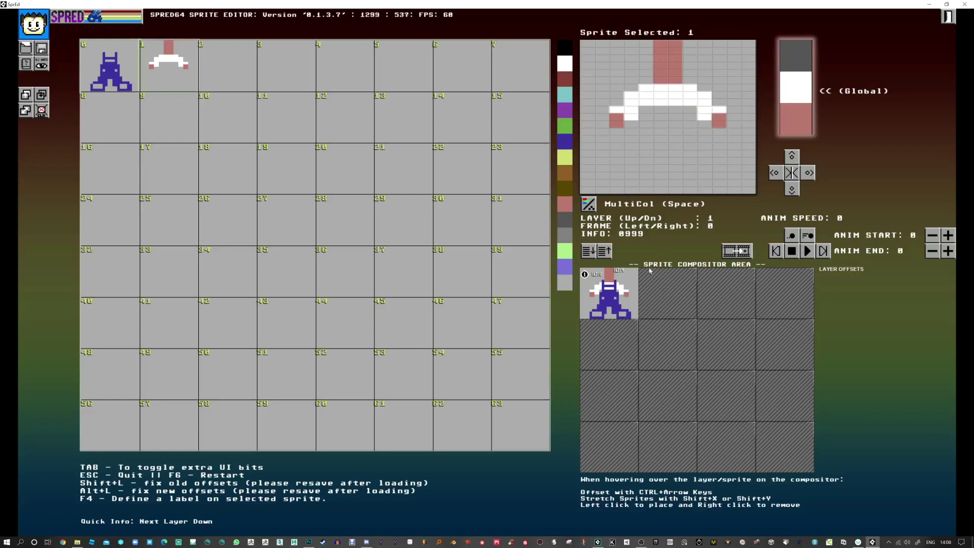
# Step: Draw two shoes at the foot of sprite 1 in the first global colour and set that colour to black
pyautogui.click(121, 89)
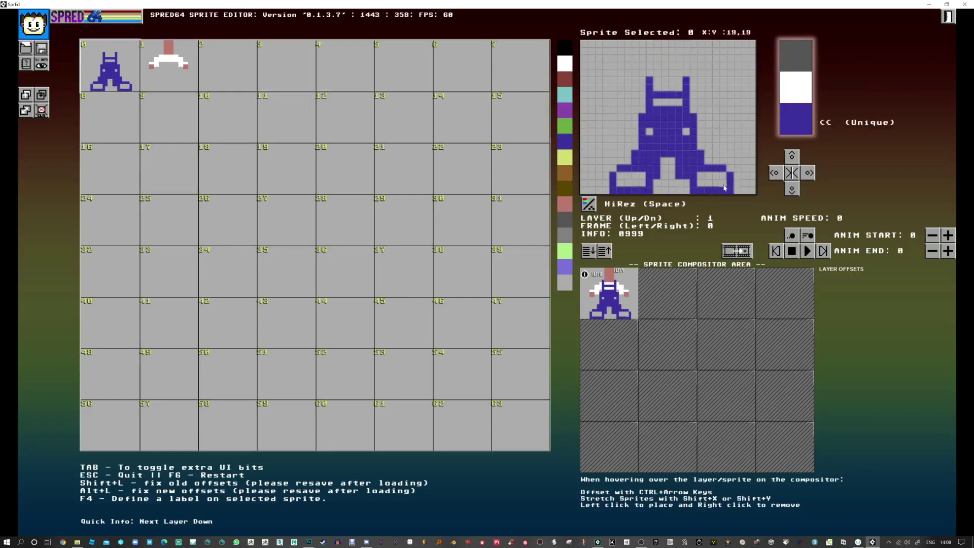
pyautogui.click(169, 66)
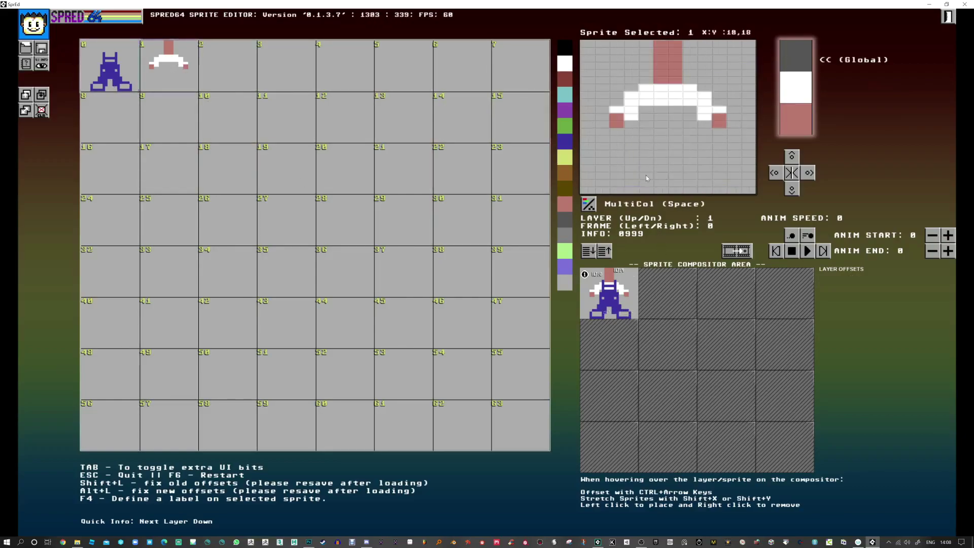
pyautogui.moveTo(641, 181); pyautogui.dragTo(614, 178)
pyautogui.moveTo(699, 175); pyautogui.dragTo(713, 180)
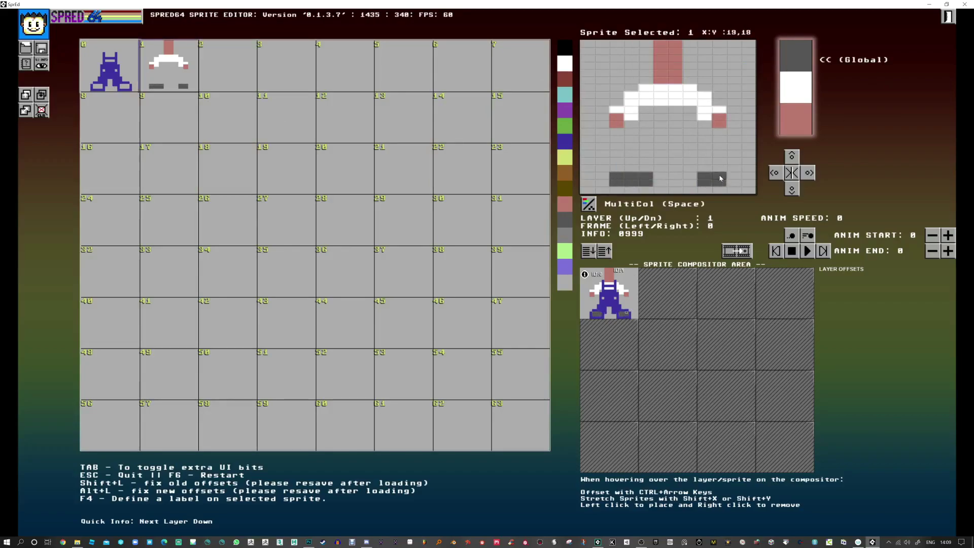
pyautogui.click(568, 52)
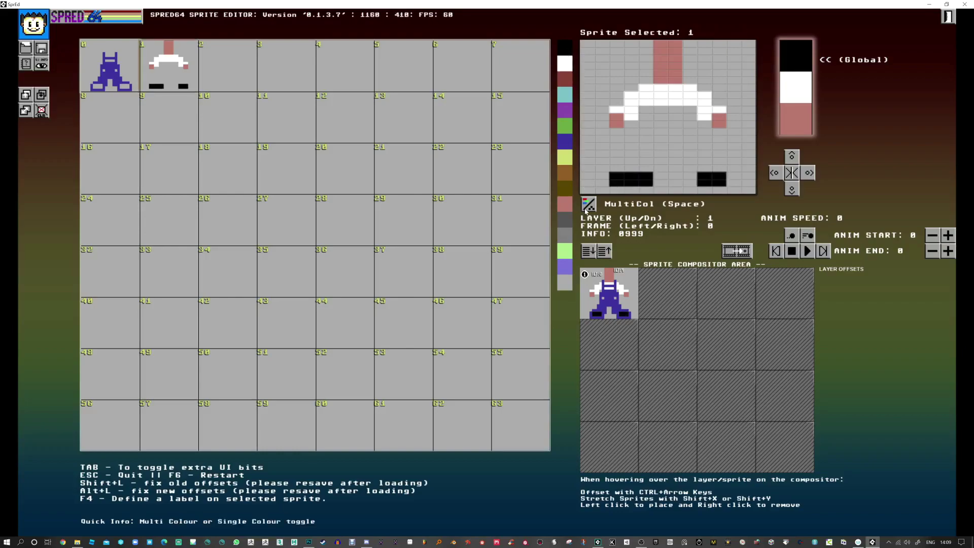
pyautogui.click(109, 66)
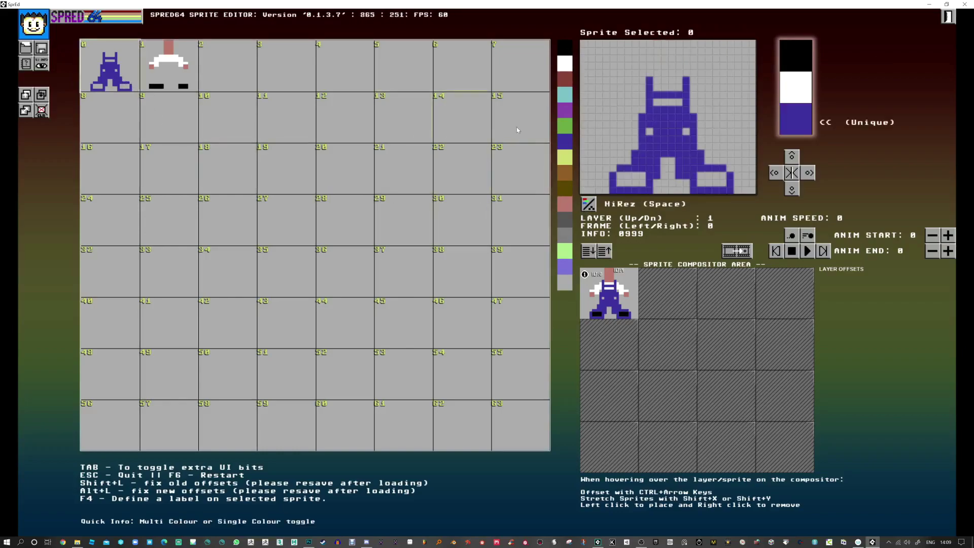
# Step: Pull the outer outlines of both flared leg ends on sprite 0's blue dungarees inward around the shoe gaps
pyautogui.rightClick(620, 168)
pyautogui.rightClick(613, 175)
pyautogui.rightClick(613, 182)
pyautogui.rightClick(613, 190)
pyautogui.moveTo(620, 176); pyautogui.dragTo(621, 183)
pyautogui.click(657, 186)
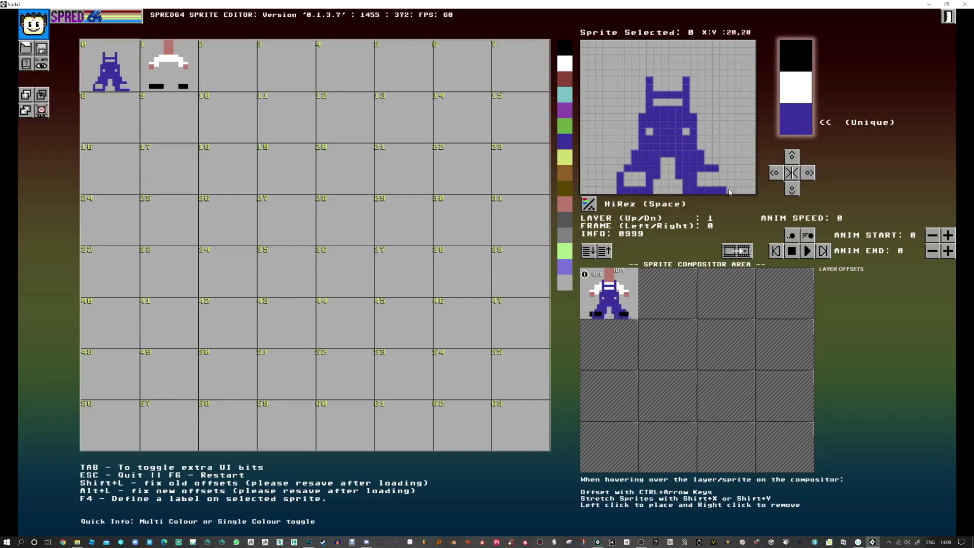
pyautogui.moveTo(720, 176); pyautogui.dragTo(722, 186)
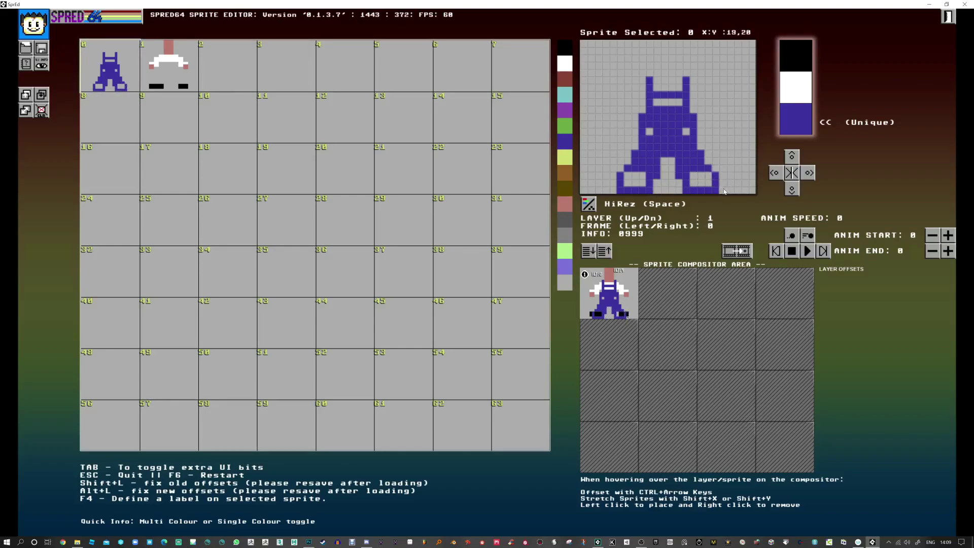
# Step: Move both black shoes on sprite 1 inward, making each two multicolour pixels wide
pyautogui.click(178, 87)
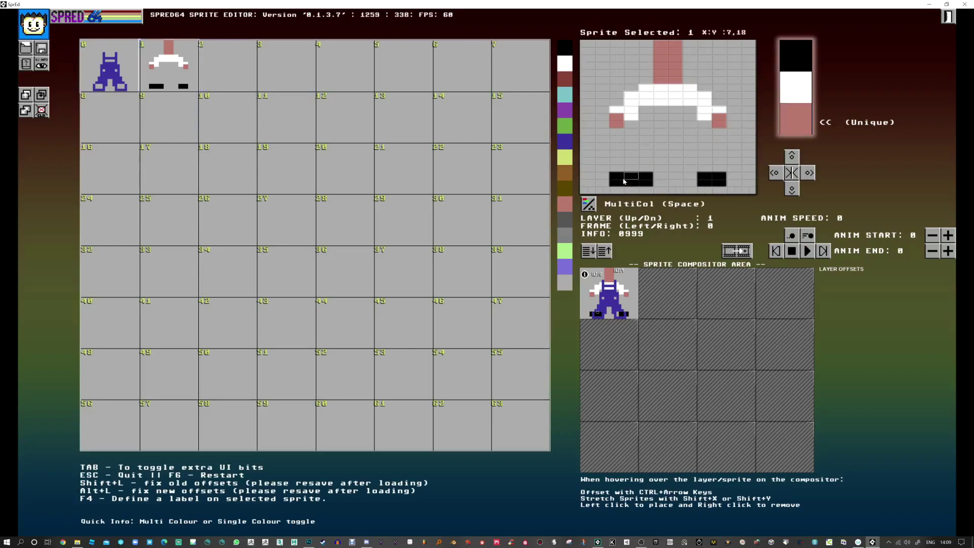
pyautogui.rightClick(719, 179)
pyautogui.moveTo(690, 175); pyautogui.dragTo(694, 190)
pyautogui.click(795, 56)
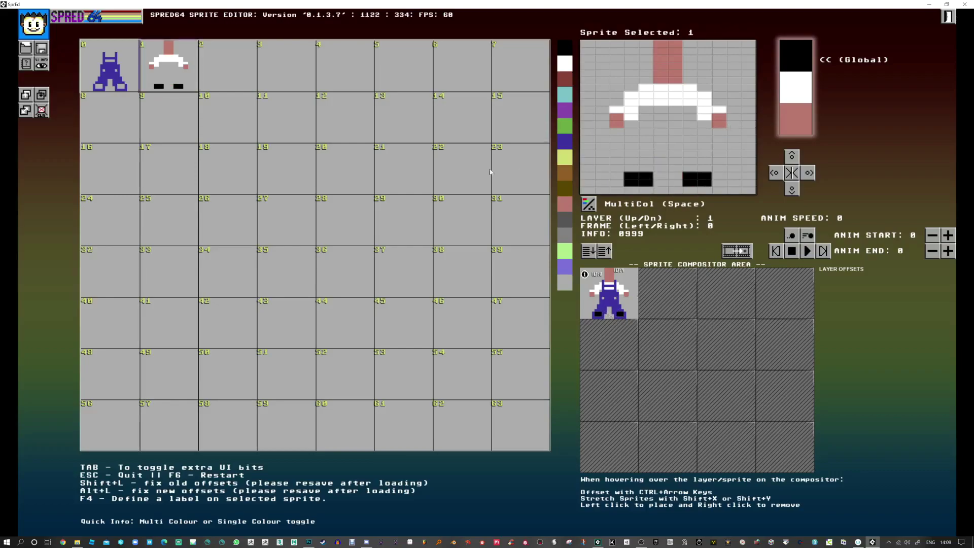
# Step: Clear the bottom row of sprite 0's dungarees and extend sprite 1's black shoes outward and down to the lowest row
pyautogui.click(109, 69)
pyautogui.moveTo(638, 192); pyautogui.dragTo(718, 192)
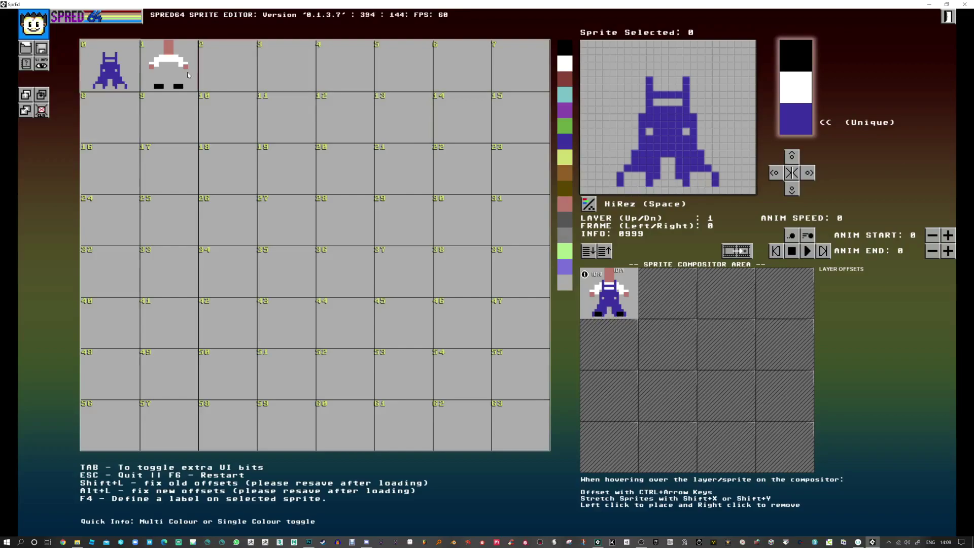
pyautogui.click(192, 77)
pyautogui.click(795, 61)
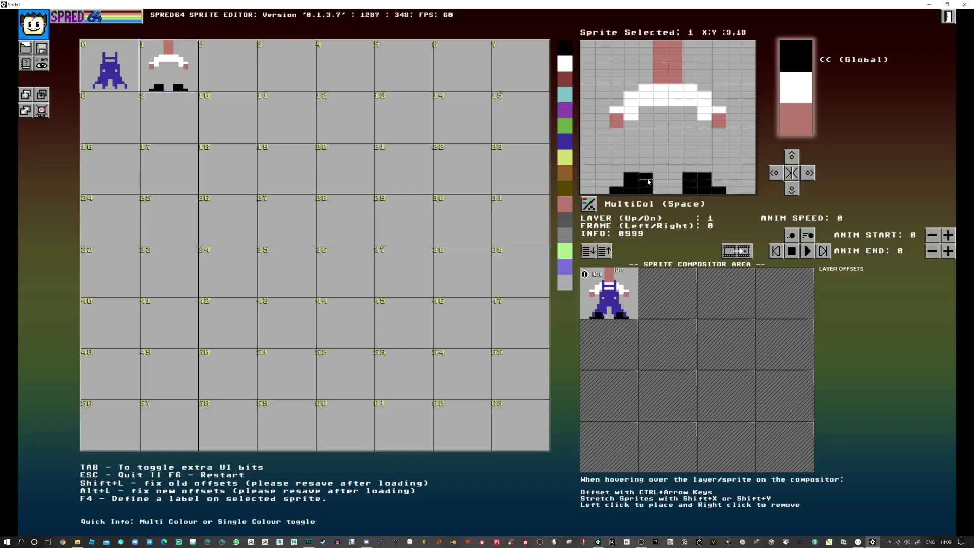
pyautogui.moveTo(617, 183); pyautogui.dragTo(616, 176)
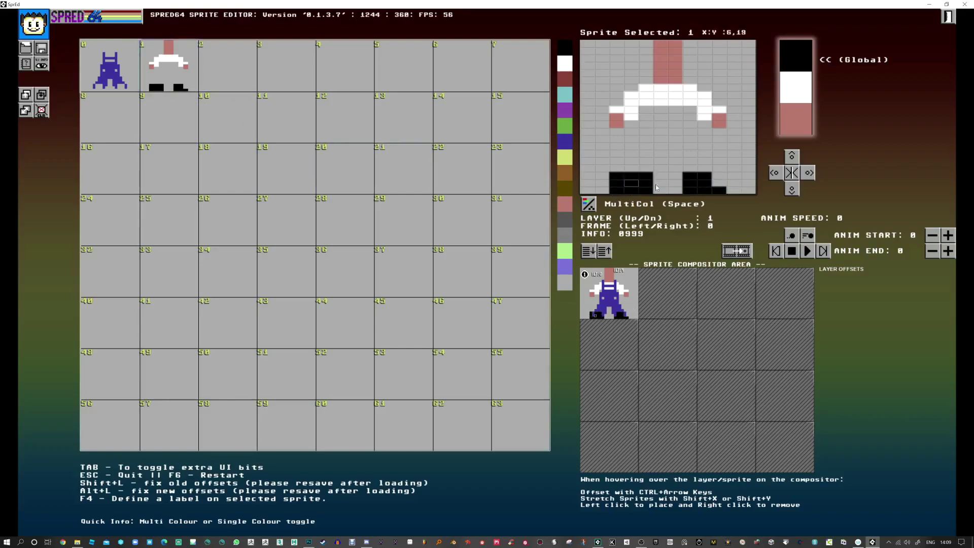
# Step: On sprite 0, run the trouser edges down around the shoes and draw two blue eyes beneath a peaked blue cap
pyautogui.click(110, 66)
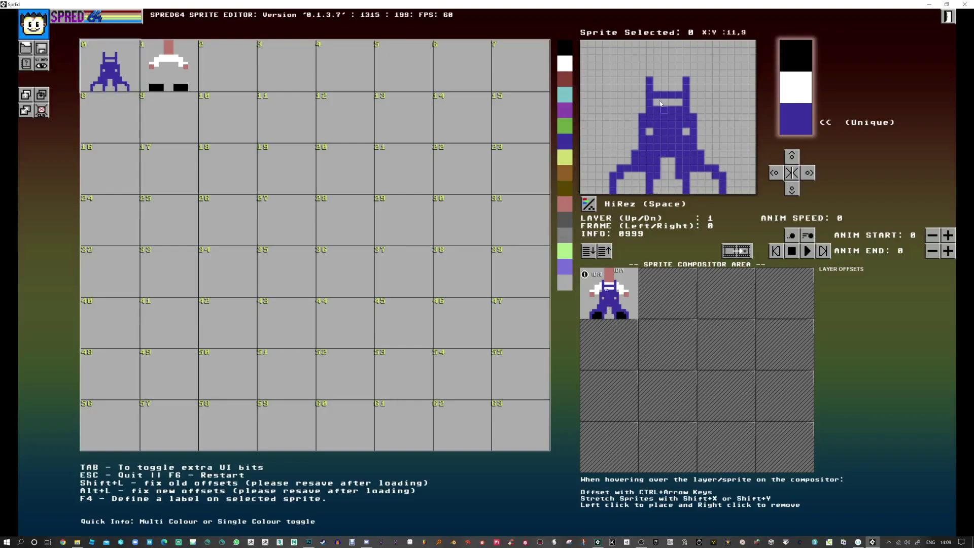
pyautogui.click(657, 65)
pyautogui.click(678, 65)
pyautogui.moveTo(661, 47); pyautogui.dragTo(671, 50)
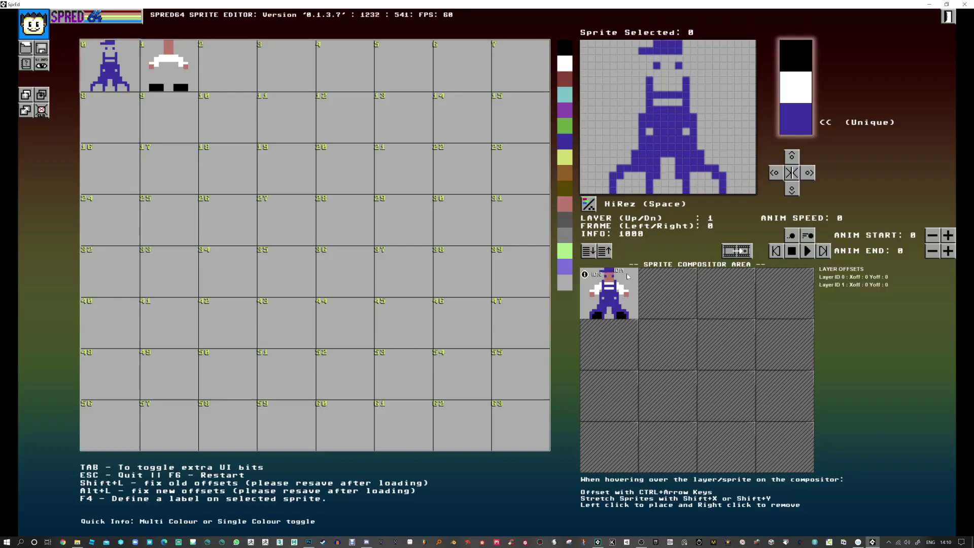
# Step: Hide the extra interface detail and trim the outer column off both black shoes on sprite 1
pyautogui.click(41, 65)
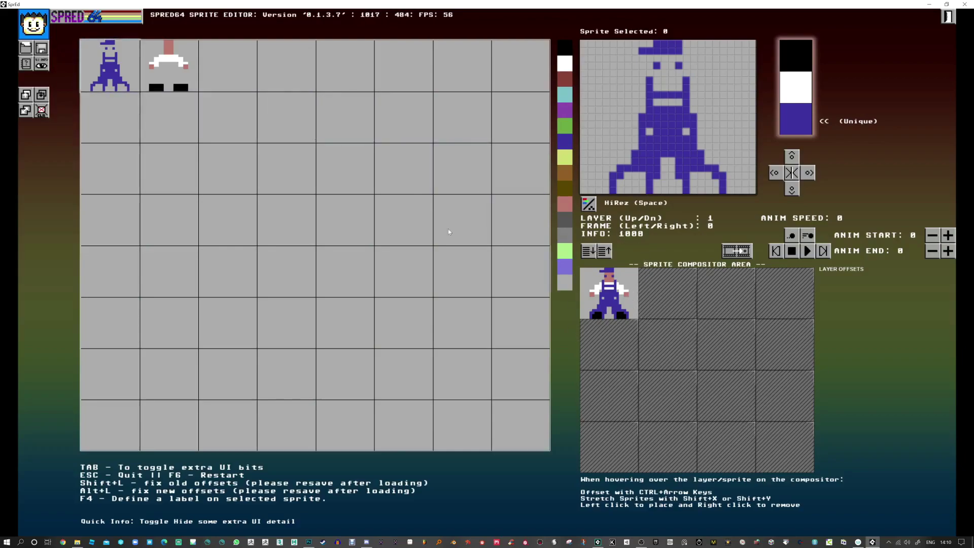
pyautogui.click(155, 92)
pyautogui.moveTo(616, 175); pyautogui.dragTo(617, 193)
pyautogui.moveTo(721, 176); pyautogui.dragTo(721, 191)
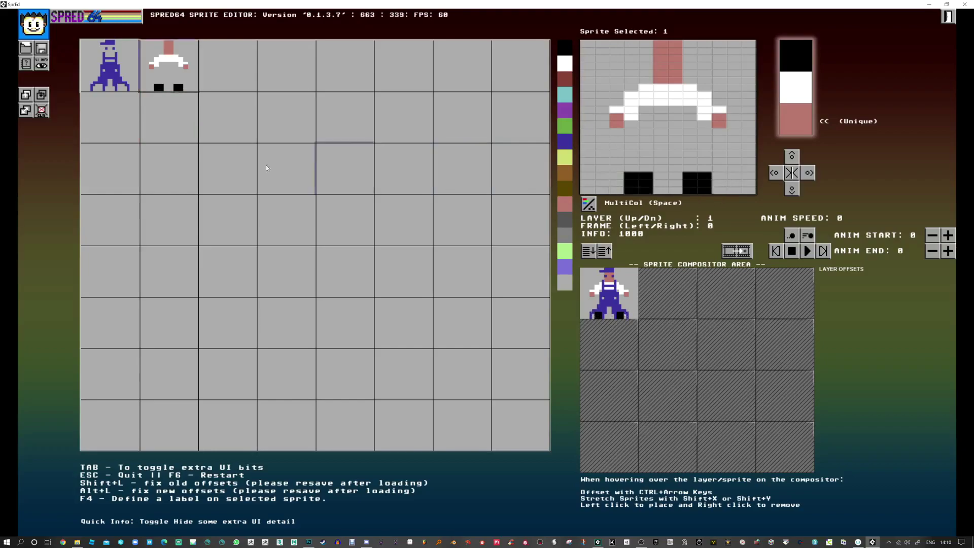
# Step: Redraw the trouser ends on sprite 0 closer in, with thin edge lines running down both sides of each shoe
pyautogui.click(121, 86)
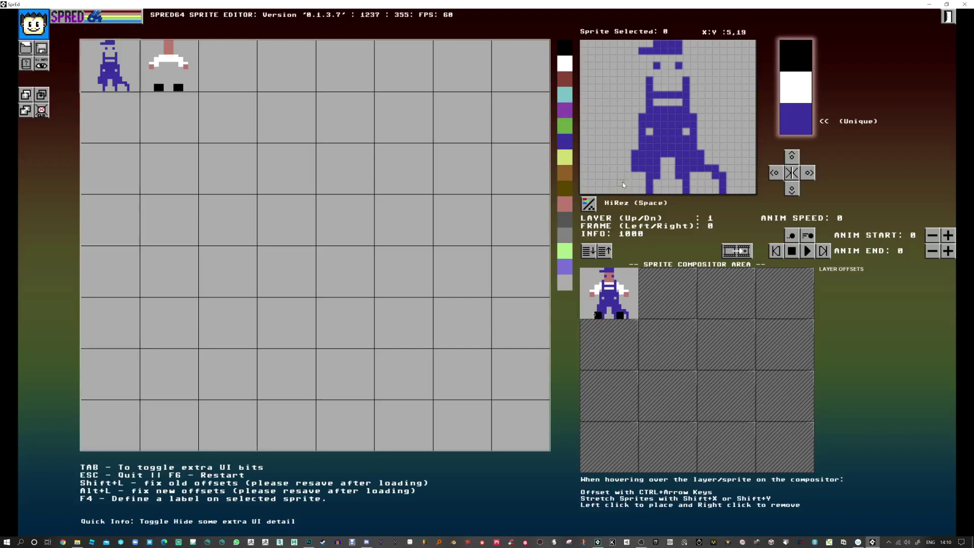
pyautogui.moveTo(619, 182); pyautogui.dragTo(620, 193)
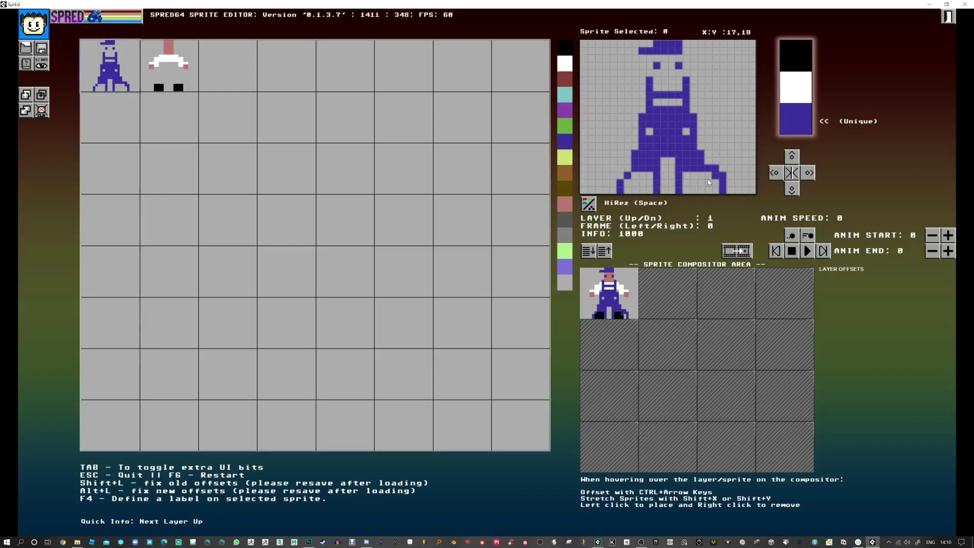
pyautogui.moveTo(714, 180); pyautogui.dragTo(717, 191)
pyautogui.rightClick(723, 190)
# Step: Add a single blue detail pixel inside each shoe gap on sprite 0
pyautogui.click(701, 182)
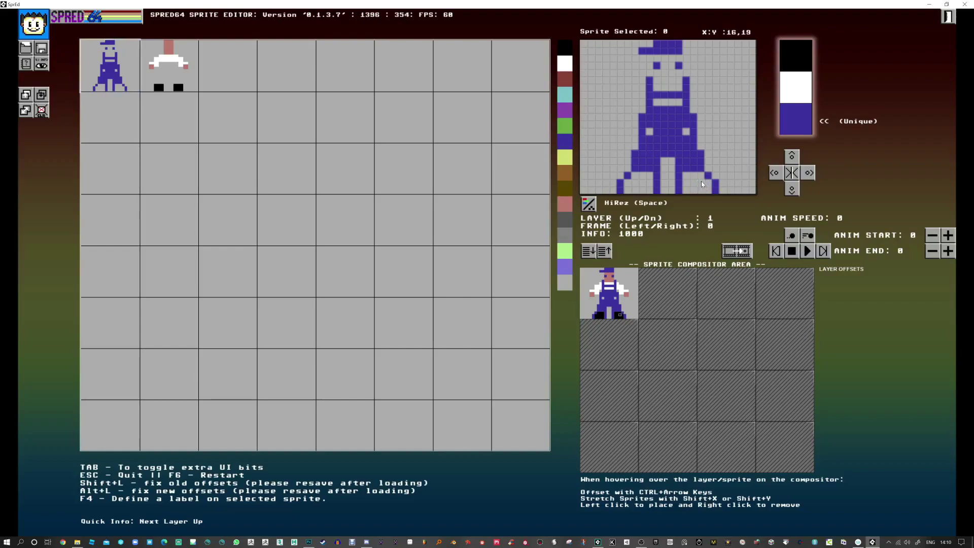
pyautogui.click(636, 183)
pyautogui.click(154, 72)
pyautogui.click(132, 73)
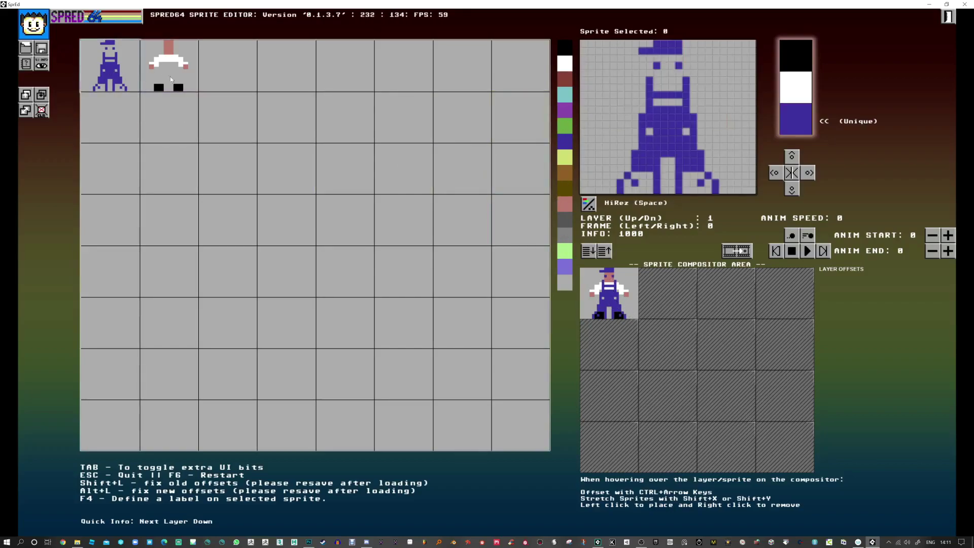
# Step: Draw a small blue tool shape three pixels wide over the character's left-hand-side hand on sprite 0
pyautogui.click(619, 132)
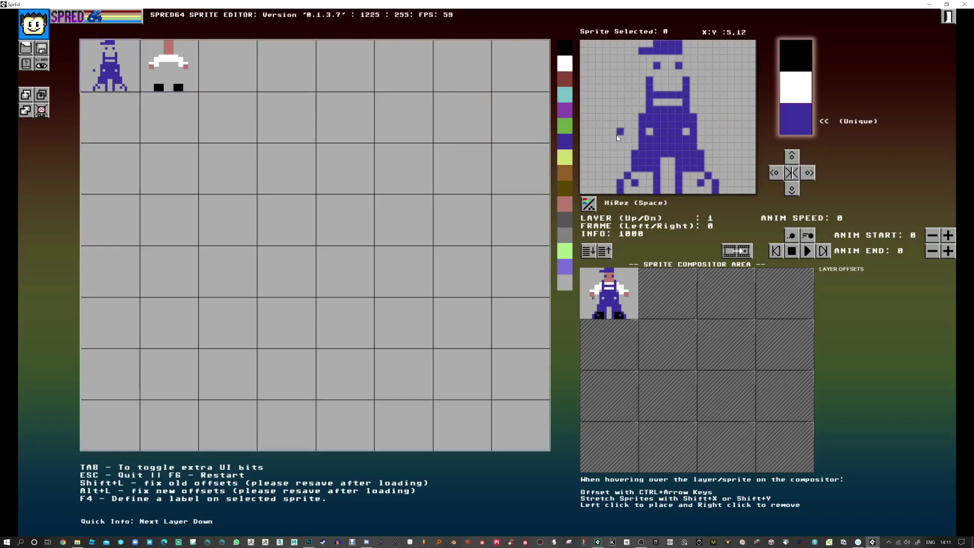
pyautogui.click(618, 139)
pyautogui.click(613, 138)
pyautogui.click(614, 144)
pyautogui.click(628, 143)
pyautogui.click(619, 124)
pyautogui.click(613, 132)
pyautogui.click(628, 132)
pyautogui.rightClick(628, 146)
pyautogui.rightClick(621, 147)
pyautogui.rightClick(613, 148)
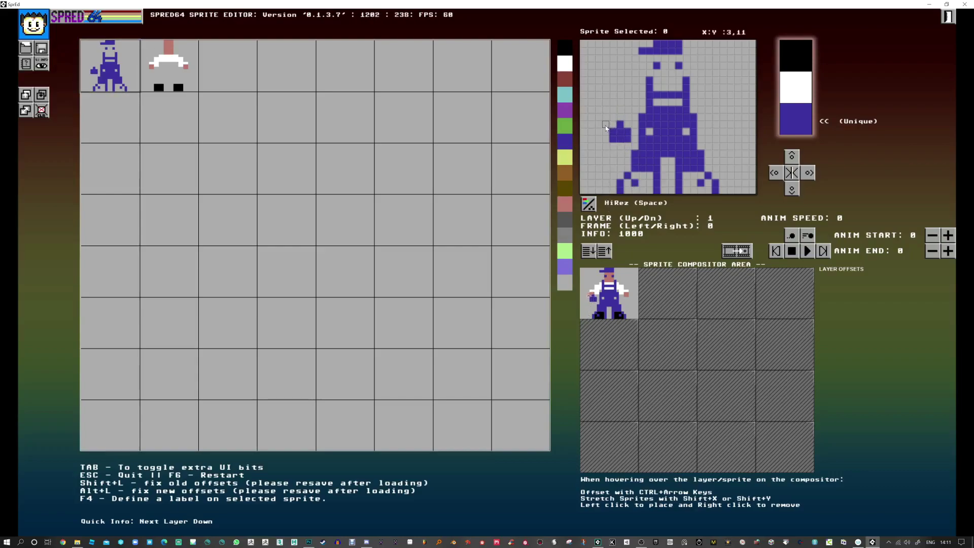
# Step: Rework the blue tool shape on sprite 0 into a notched spanner head set further out from the body
pyautogui.moveTo(606, 128); pyautogui.dragTo(606, 134)
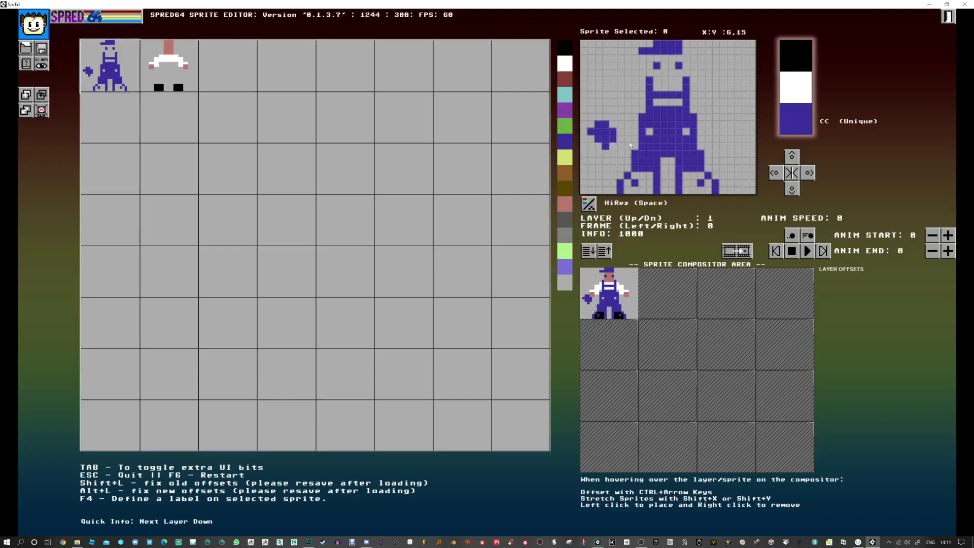
pyautogui.click(620, 118)
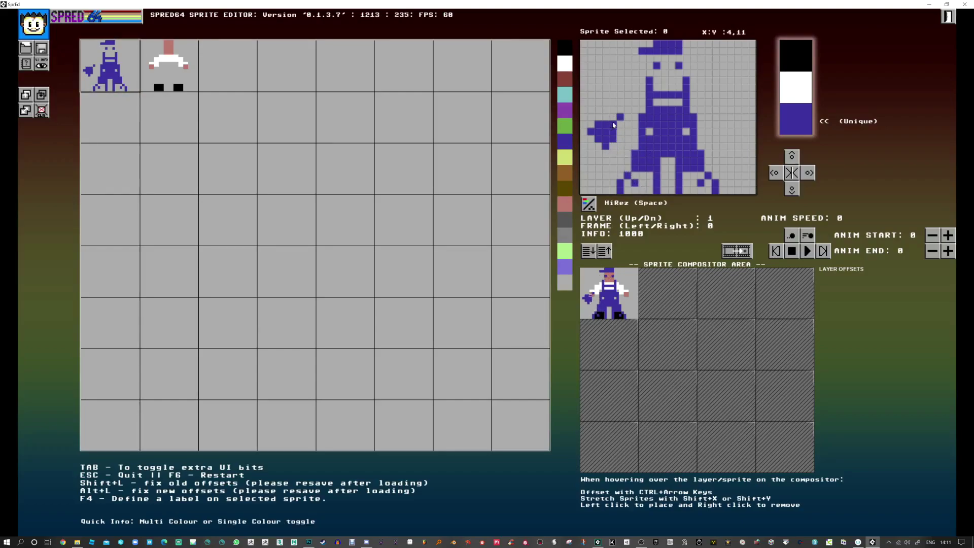
pyautogui.click(627, 111)
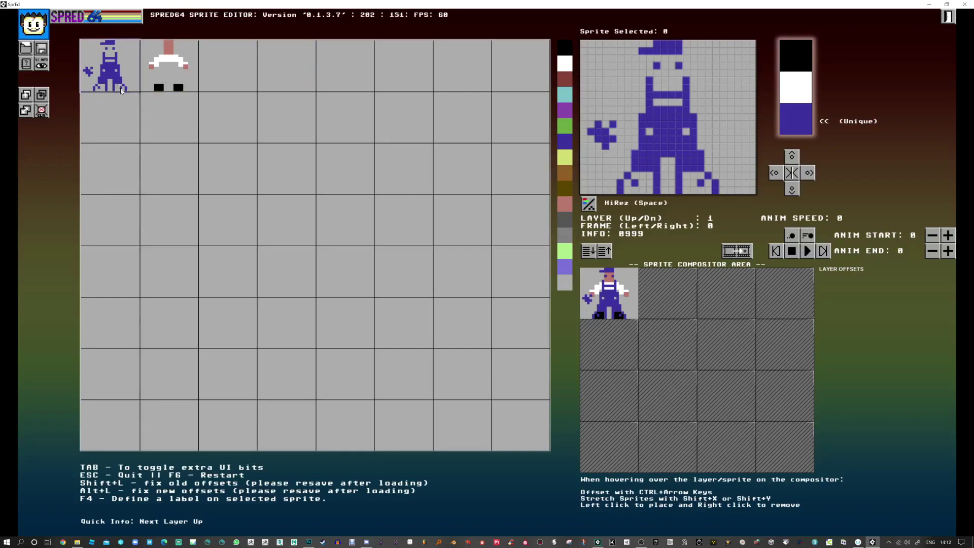
# Step: Copy sprite 0 into slot 2 and sprite 1 into slot 3
pyautogui.click(221, 80)
pyautogui.hotkey('ctrl', 'v')
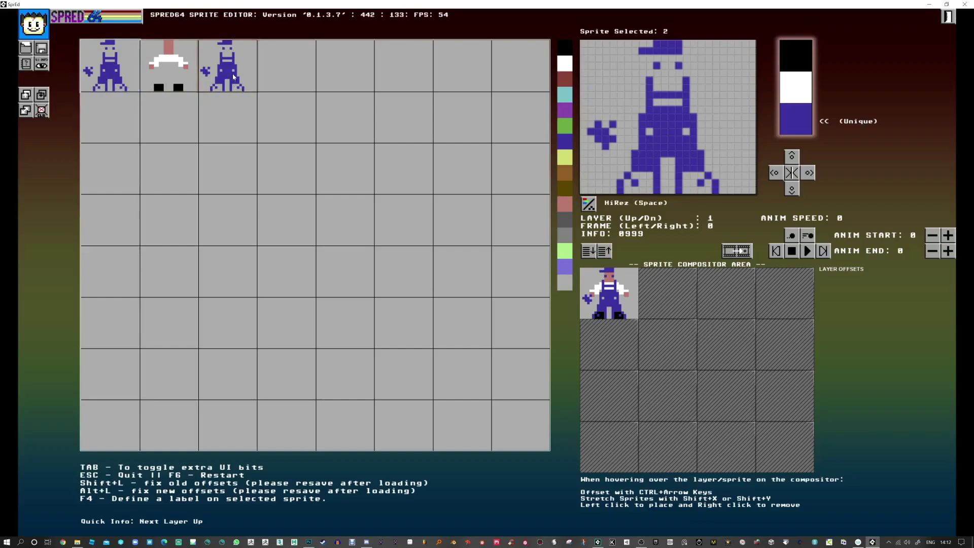
pyautogui.click(182, 76)
pyautogui.hotkey('ctrl', 'c')
pyautogui.click(284, 76)
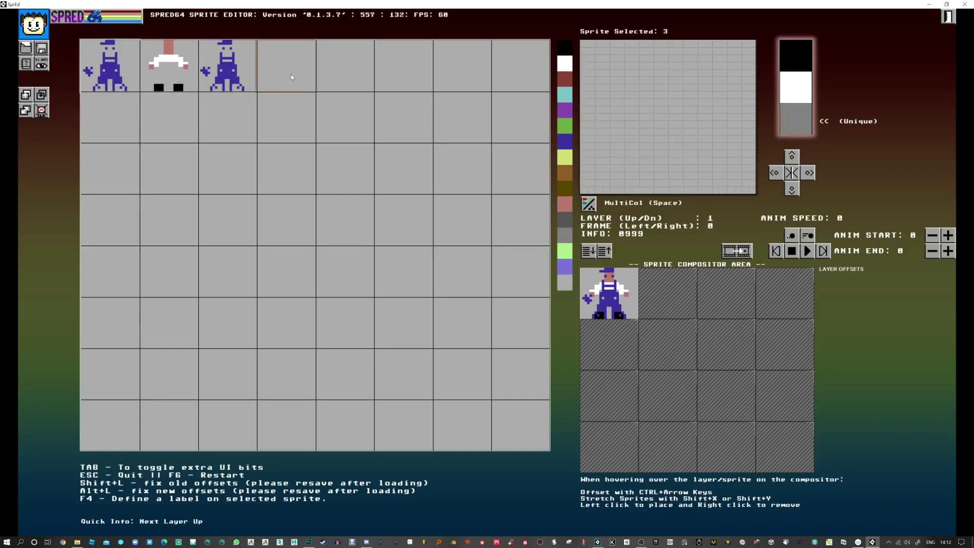
pyautogui.hotkey('ctrl', 'v')
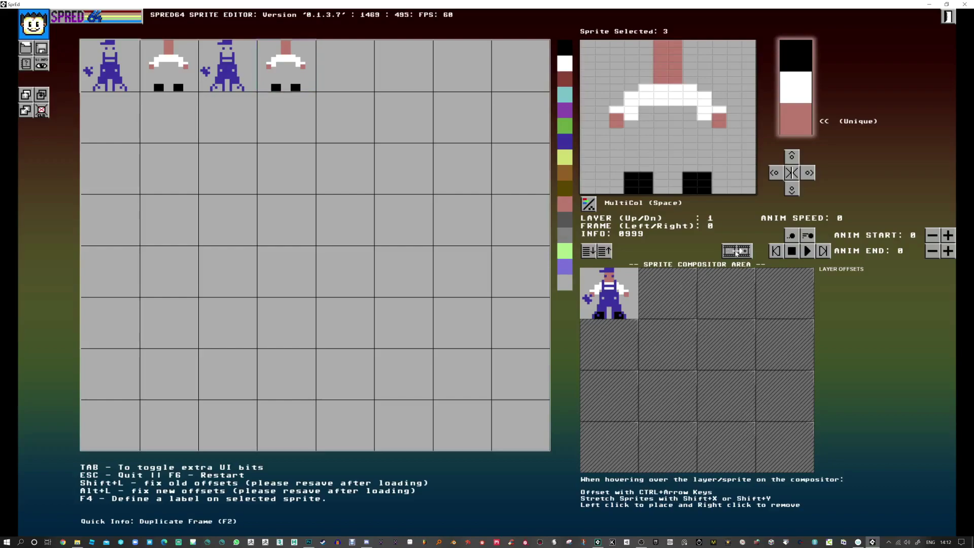
# Step: On frame 1 of the compositor, place sprite 3 on layer 0 and sprite 2 on layer 1 in the first cell
pyautogui.click(825, 254)
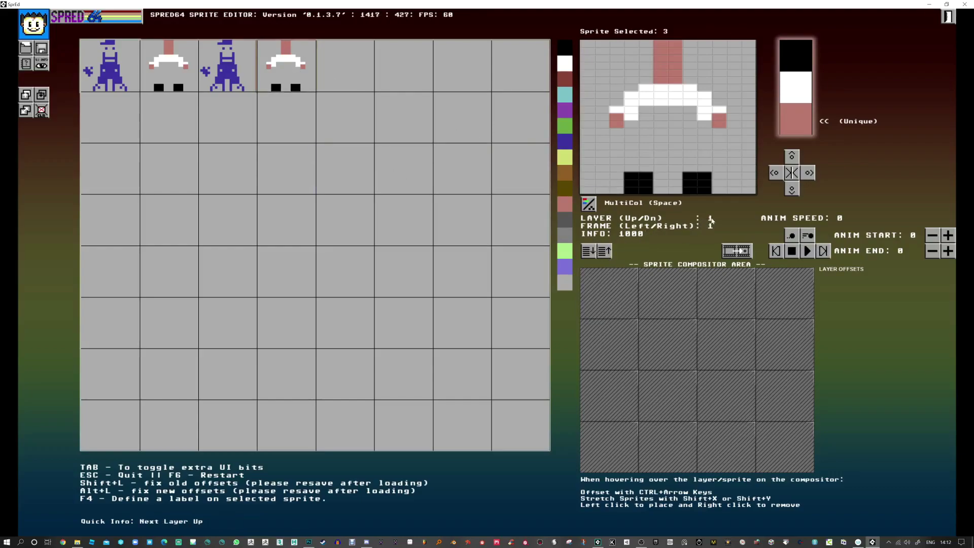
pyautogui.click(590, 253)
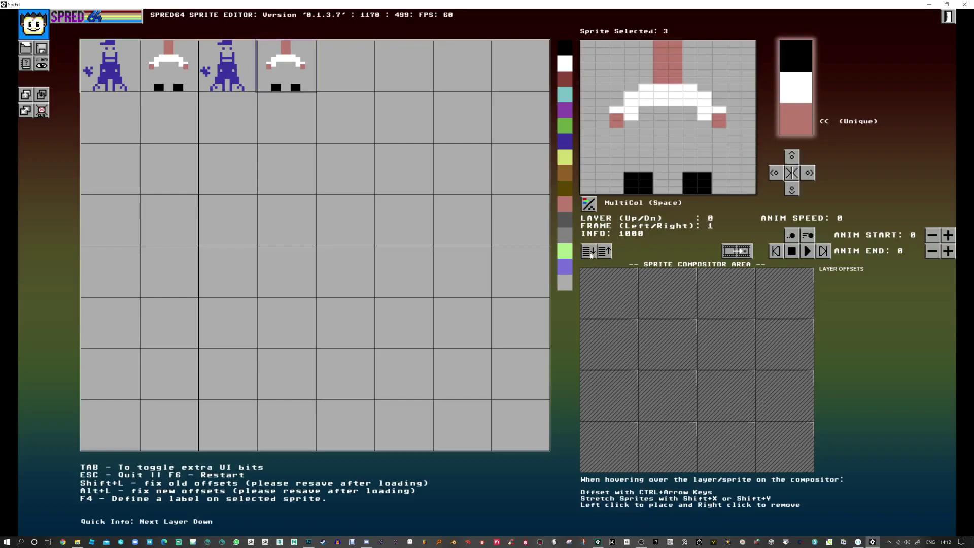
pyautogui.click(614, 303)
pyautogui.click(227, 66)
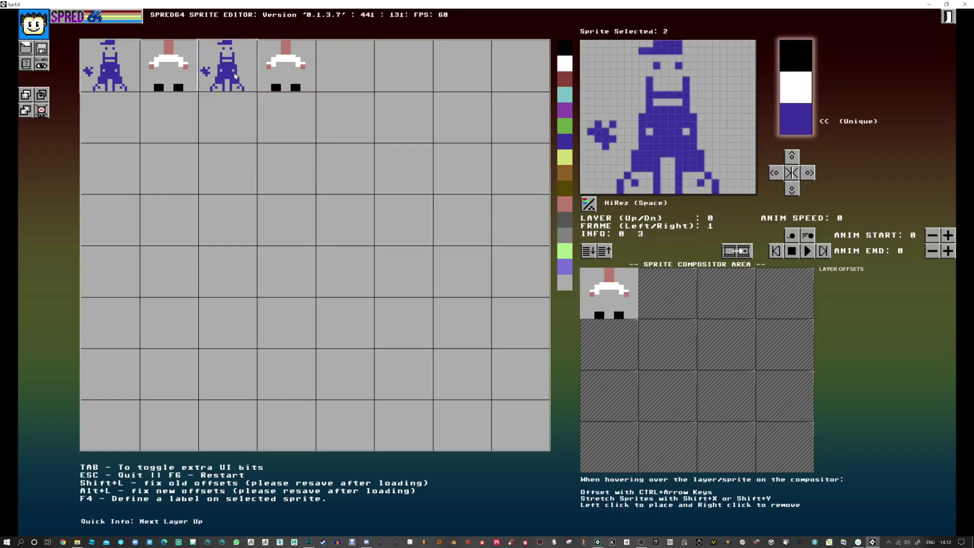
pyautogui.click(605, 250)
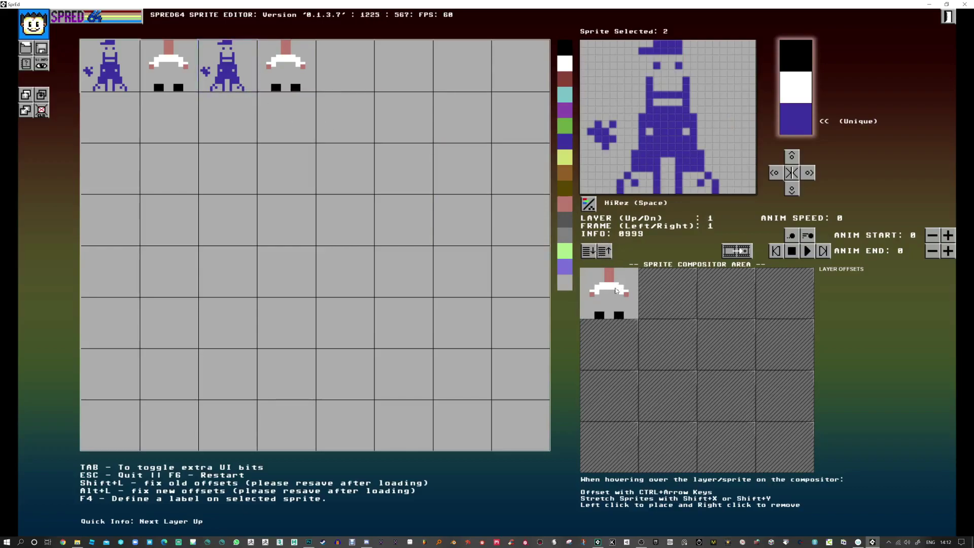
pyautogui.click(616, 302)
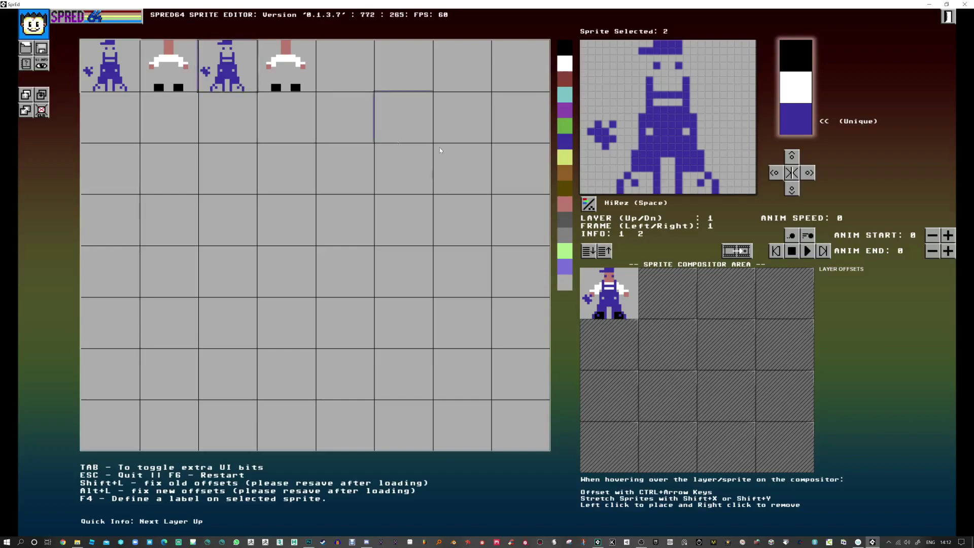
# Step: Redraw sprite 2's blue tool shape down beside the foot and erase the original one near the hand
pyautogui.moveTo(609, 178); pyautogui.dragTo(623, 178)
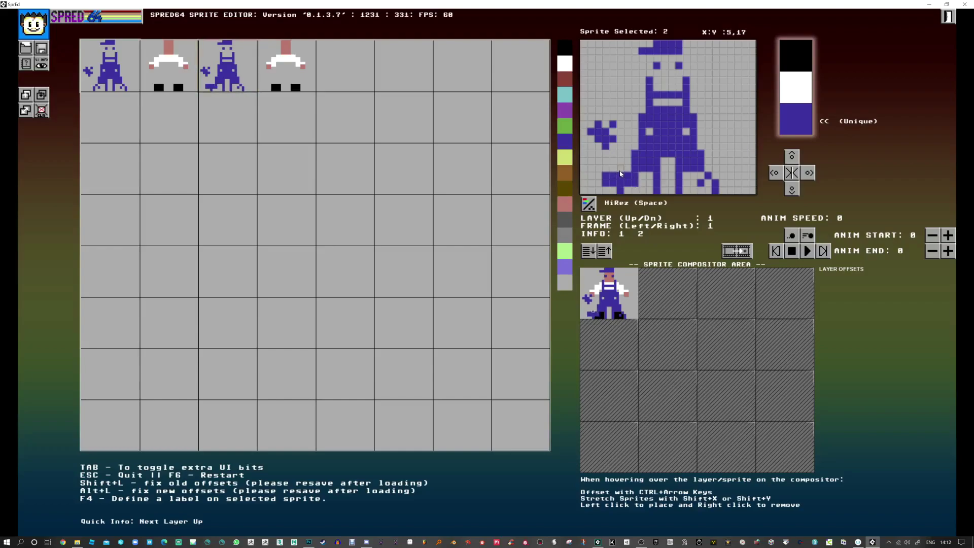
pyautogui.click(620, 170)
pyautogui.moveTo(613, 137); pyautogui.dragTo(605, 139)
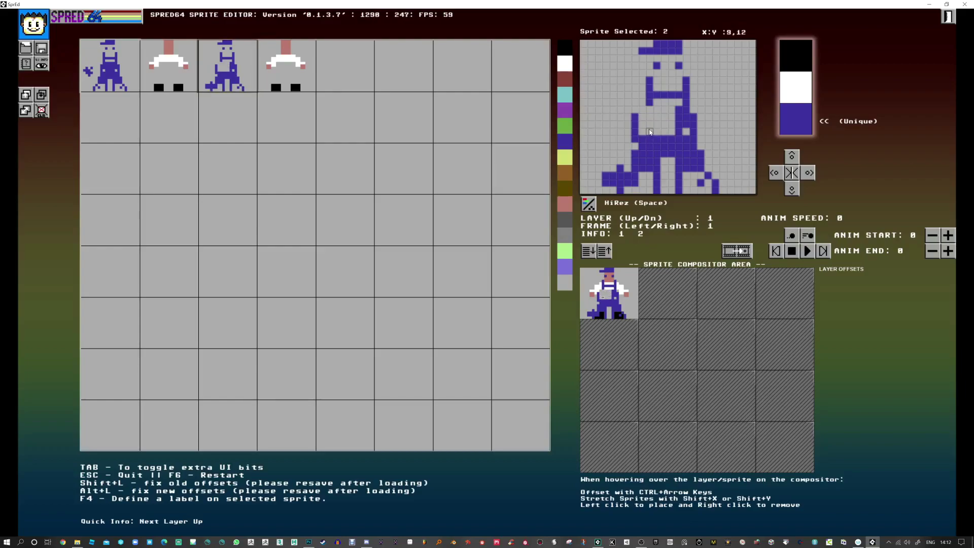
# Step: Draw a lowered, forward-leaning cap and eyes on sprite 2, slope the back of the torso, and erase the original cap and eyes
pyautogui.click(641, 102)
pyautogui.click(657, 102)
pyautogui.moveTo(633, 98)
pyautogui.mouseDown()
pyautogui.moveTo(657, 95)
pyautogui.moveTo(636, 90)
pyautogui.moveTo(659, 83)
pyautogui.mouseUp()
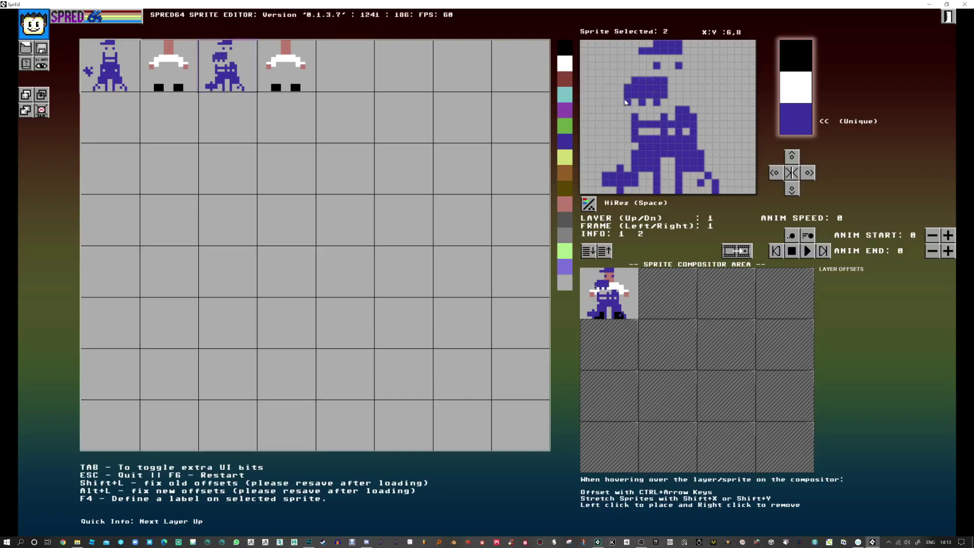
pyautogui.moveTo(620, 87); pyautogui.dragTo(628, 103)
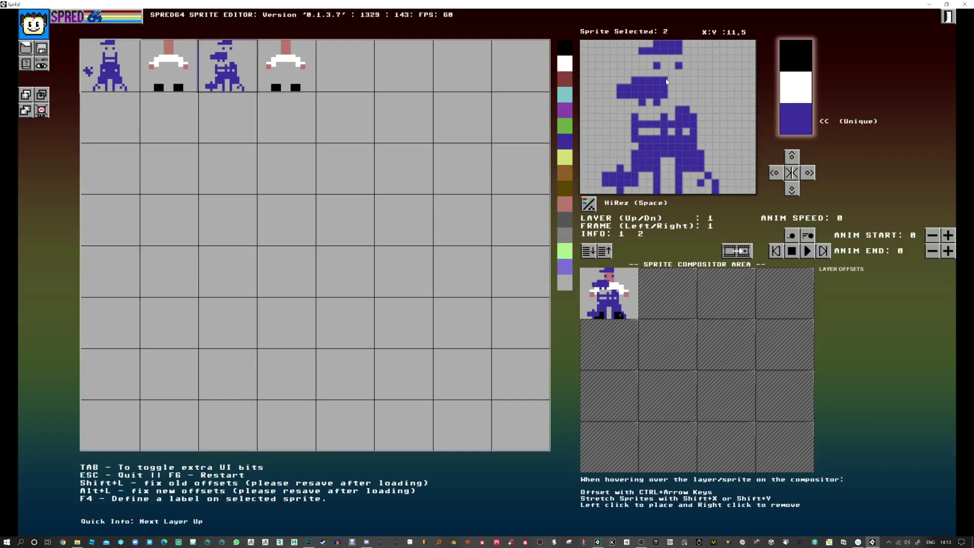
pyautogui.moveTo(686, 113); pyautogui.dragTo(697, 135)
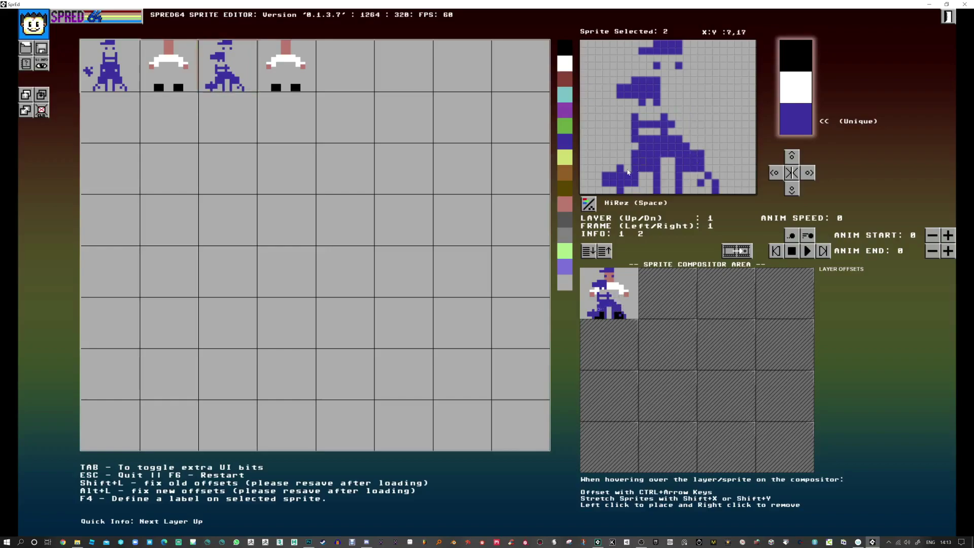
pyautogui.moveTo(671, 74)
pyautogui.mouseDown()
pyautogui.moveTo(688, 51)
pyautogui.moveTo(663, 43)
pyautogui.mouseUp()
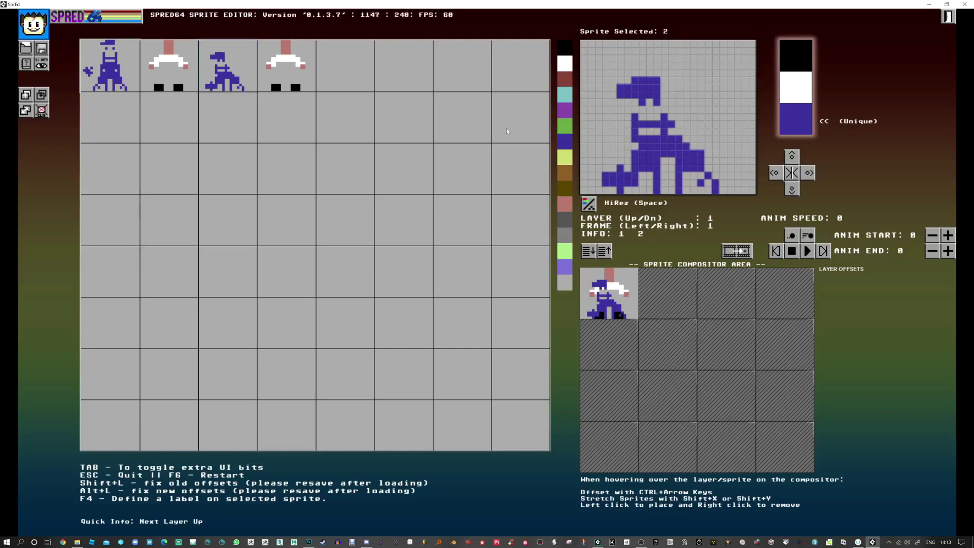
# Step: Erase the shirt, arms and head from sprite 3 and paint a pink face block beneath the lowered cap
pyautogui.click(284, 74)
pyautogui.moveTo(711, 111)
pyautogui.mouseDown()
pyautogui.moveTo(721, 124)
pyautogui.moveTo(670, 94)
pyautogui.moveTo(620, 127)
pyautogui.mouseUp()
pyautogui.moveTo(658, 95)
pyautogui.mouseDown()
pyautogui.moveTo(682, 95)
pyautogui.moveTo(662, 95)
pyautogui.moveTo(681, 97)
pyautogui.moveTo(674, 46)
pyautogui.moveTo(656, 49)
pyautogui.moveTo(665, 84)
pyautogui.moveTo(710, 104)
pyautogui.moveTo(636, 103)
pyautogui.moveTo(637, 112)
pyautogui.moveTo(669, 113)
pyautogui.mouseUp()
pyautogui.click(646, 101)
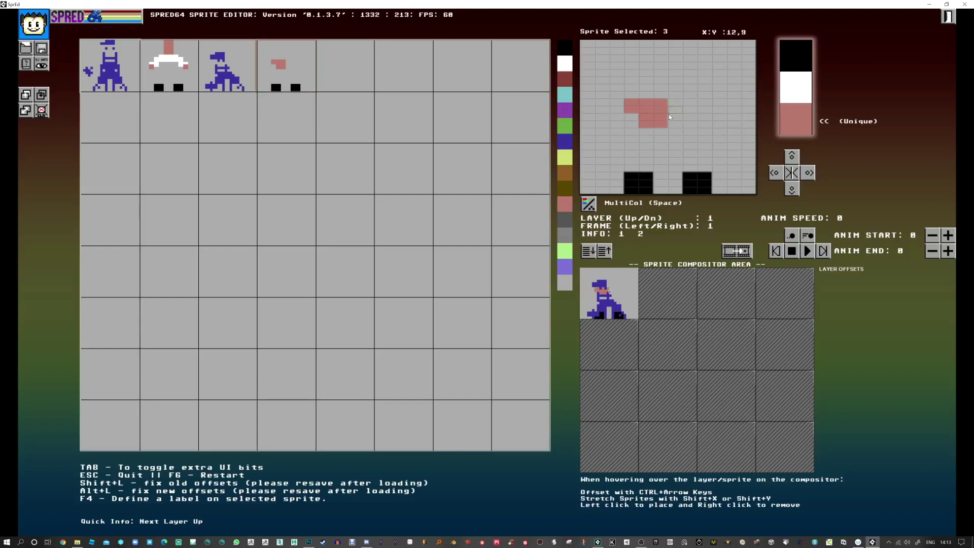
# Step: Repaint the pink face on sprite 3 as a fuller block extended towards the front beneath the cap
pyautogui.rightClick(632, 103)
pyautogui.rightClick(632, 110)
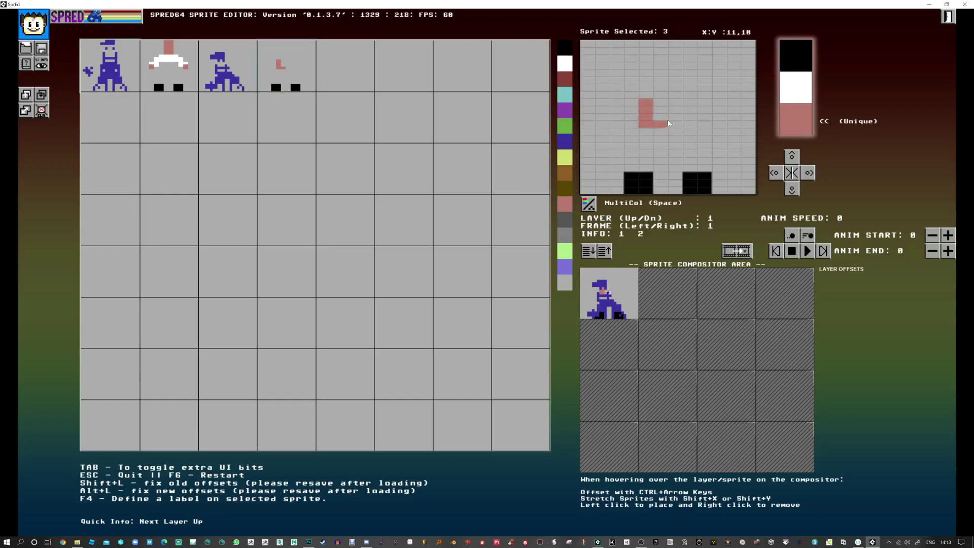
pyautogui.moveTo(631, 103)
pyautogui.mouseDown()
pyautogui.moveTo(632, 117)
pyautogui.moveTo(660, 117)
pyautogui.mouseUp()
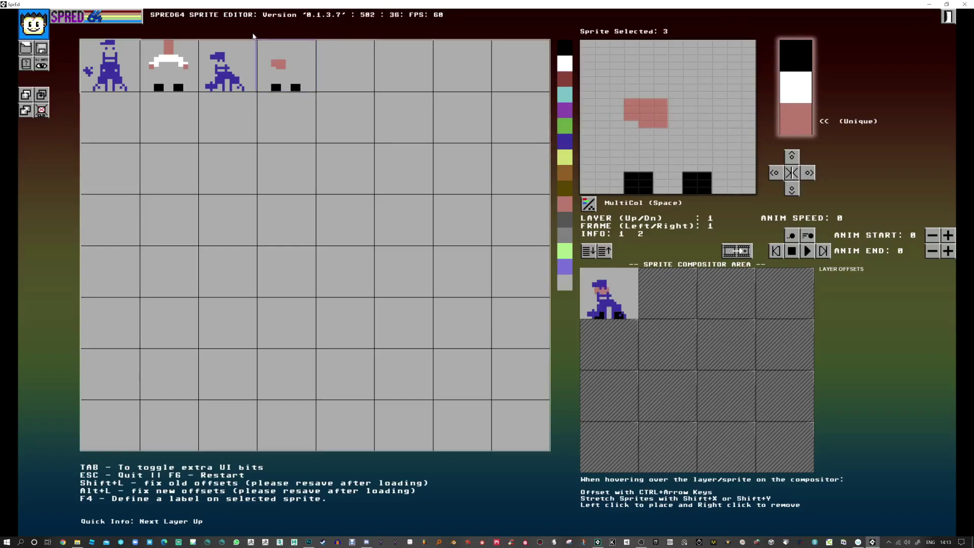
# Step: On sprite 2, lower the two eye pixels by one row and erase the surplus blue pixels around the face
pyautogui.click(236, 63)
pyautogui.moveTo(631, 113); pyautogui.dragTo(629, 118)
pyautogui.rightClick(641, 105)
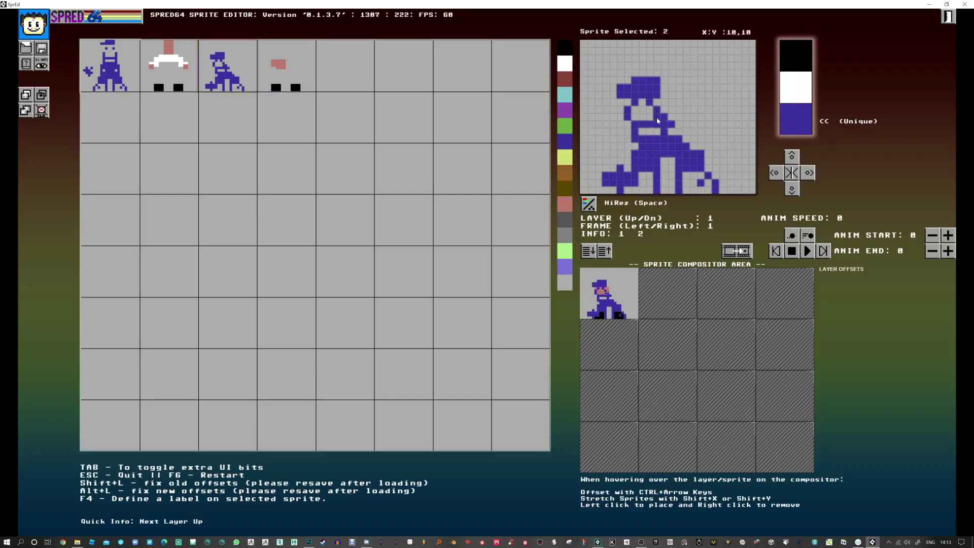
pyautogui.rightClick(628, 103)
pyautogui.click(635, 109)
pyautogui.rightClick(628, 109)
pyautogui.rightClick(657, 109)
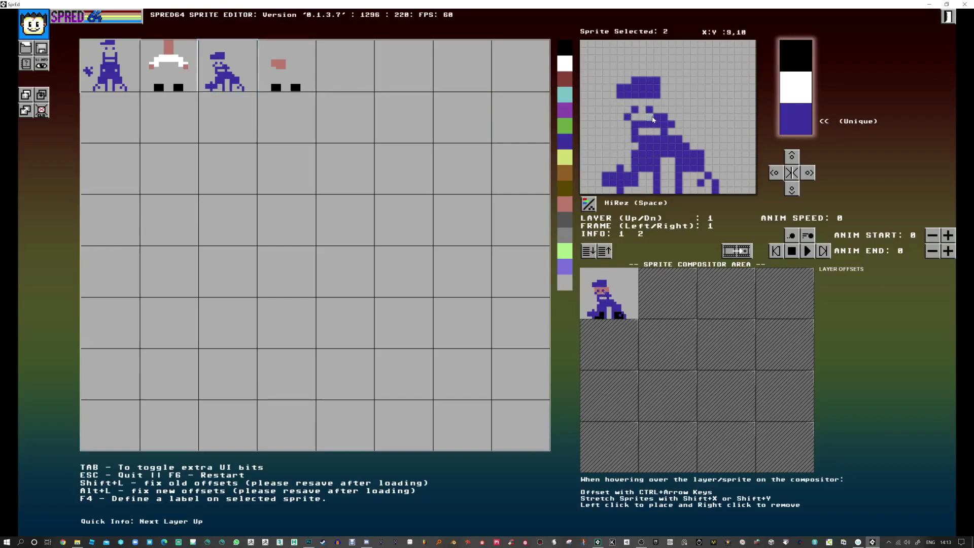
# Step: On sprite 3, fill the lower front of the pink face and erase its lower back corner
pyautogui.click(287, 71)
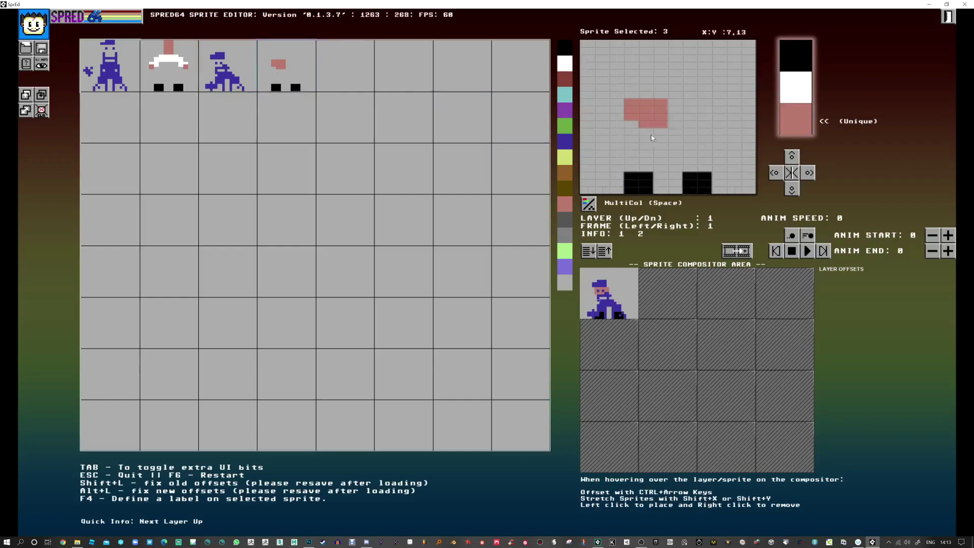
pyautogui.rightClick(662, 111)
pyautogui.click(635, 124)
pyautogui.moveTo(660, 108); pyautogui.dragTo(659, 103)
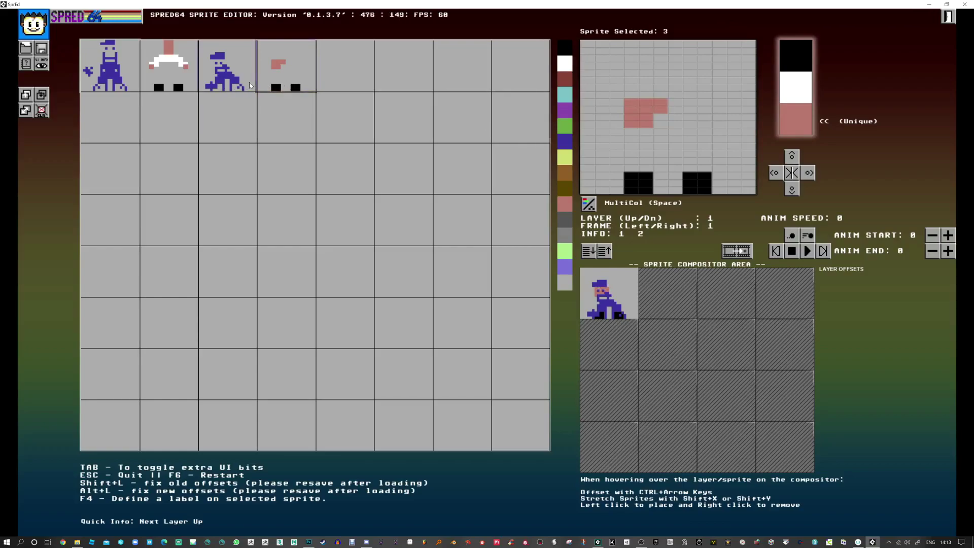
# Step: Paint white shirt sleeves on both sides of sprite 3 and add pink hands at their ends
pyautogui.press('2')
pyautogui.moveTo(631, 131)
pyautogui.mouseDown()
pyautogui.moveTo(650, 133)
pyautogui.moveTo(616, 167)
pyautogui.moveTo(629, 157)
pyautogui.mouseUp()
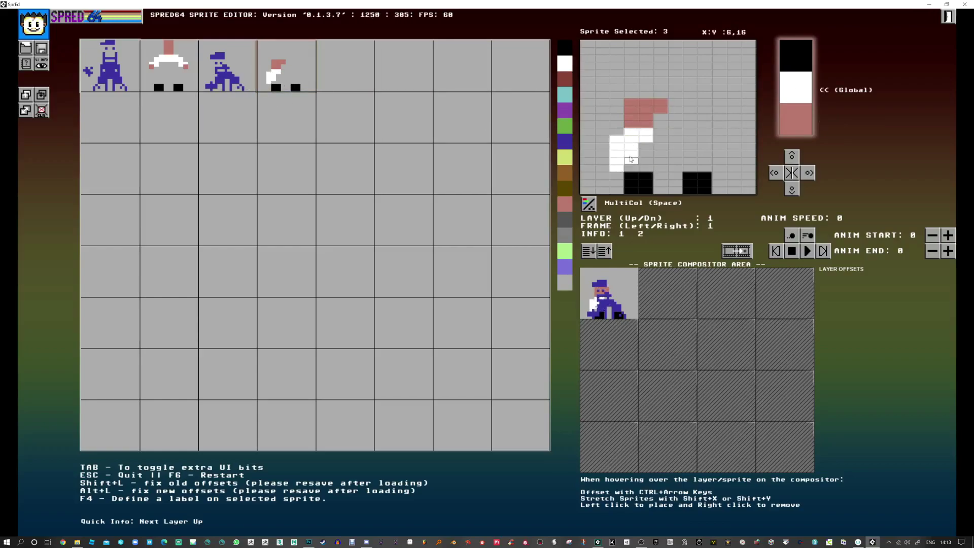
pyautogui.moveTo(670, 134); pyautogui.dragTo(710, 146)
pyautogui.click(794, 108)
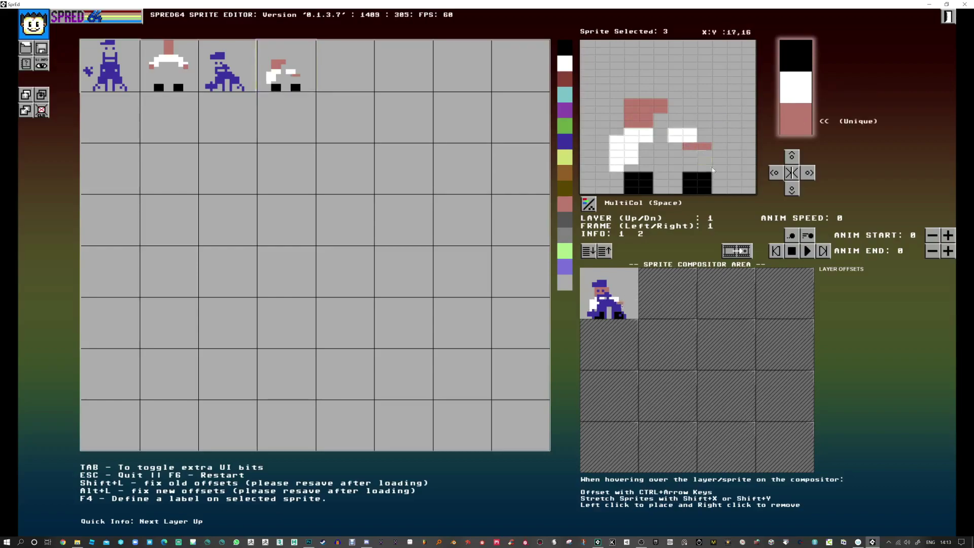
pyautogui.moveTo(623, 168); pyautogui.dragTo(627, 172)
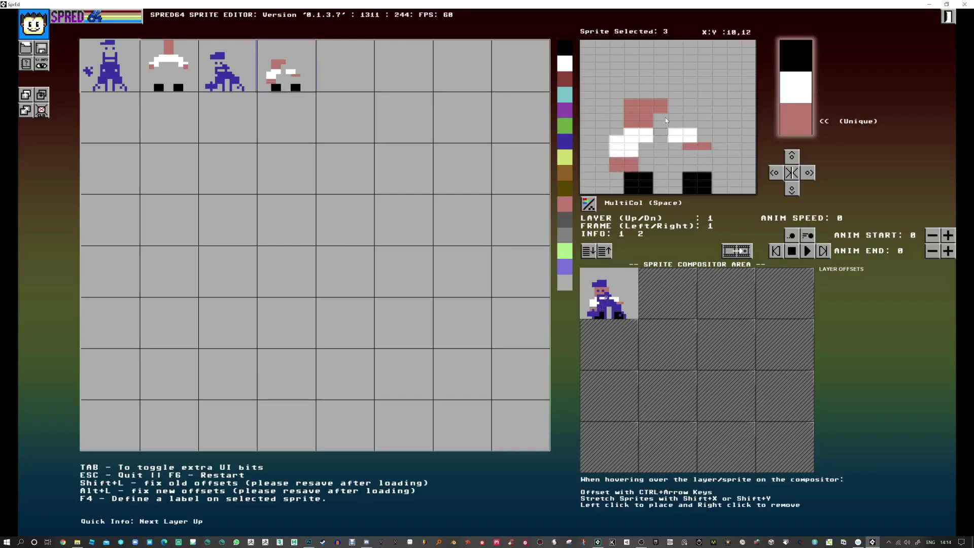
# Step: Narrow sprite 3's face by erasing its back column and add a pink pixel at the shoulder
pyautogui.click(216, 66)
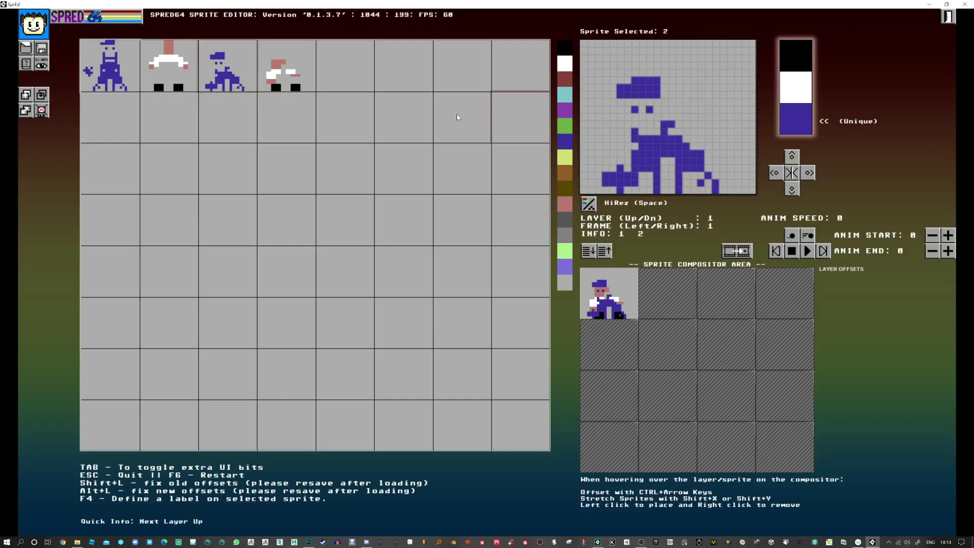
pyautogui.click(286, 66)
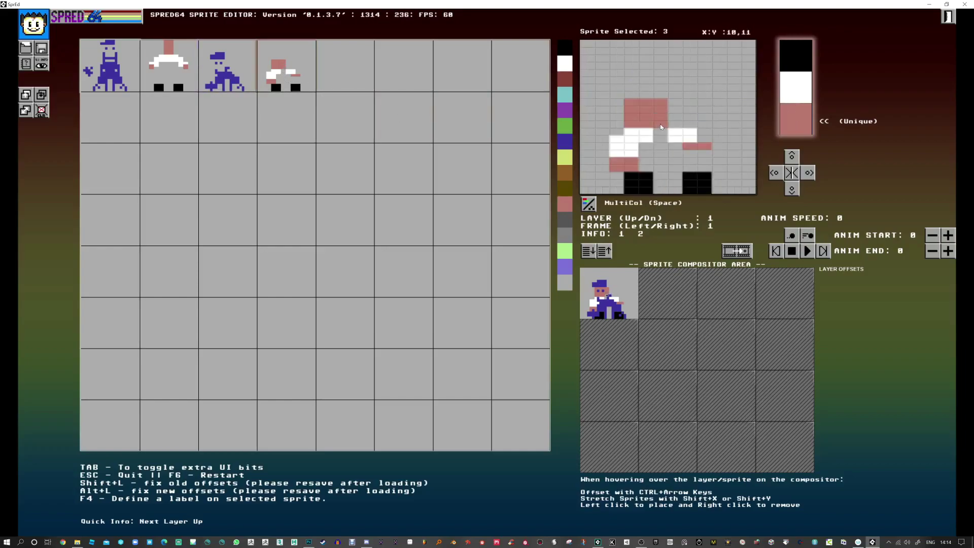
pyautogui.moveTo(658, 125)
pyautogui.mouseDown()
pyautogui.moveTo(665, 107)
pyautogui.moveTo(666, 120)
pyautogui.mouseUp()
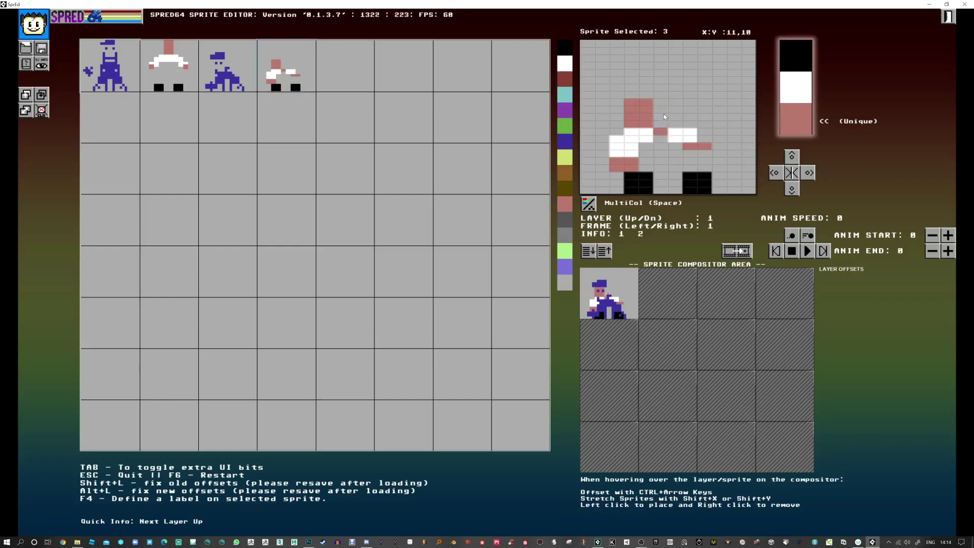
# Step: On sprite 2, shift the cap one pixel forward and move both eyes one pixel forward and down
pyautogui.click(240, 78)
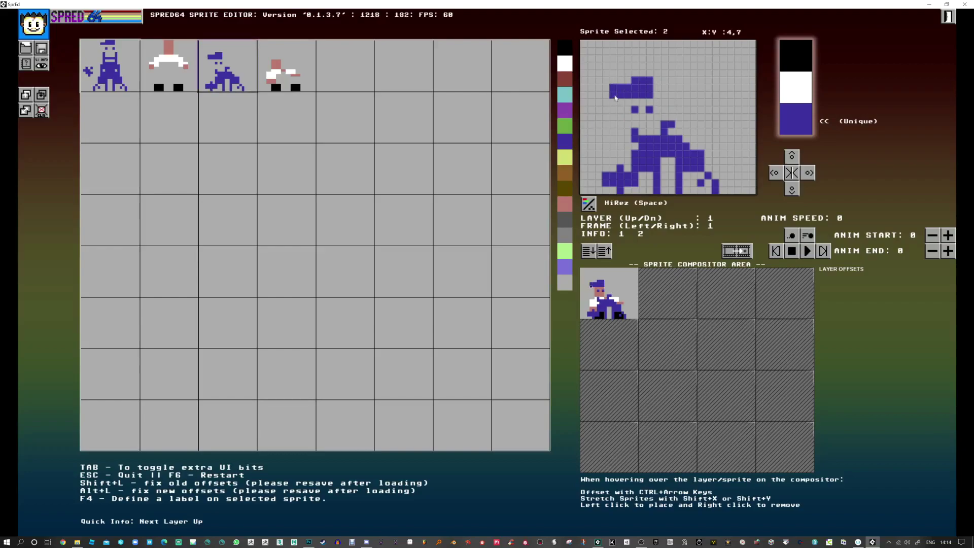
pyautogui.rightClick(634, 110)
pyautogui.click(628, 117)
pyautogui.click(642, 117)
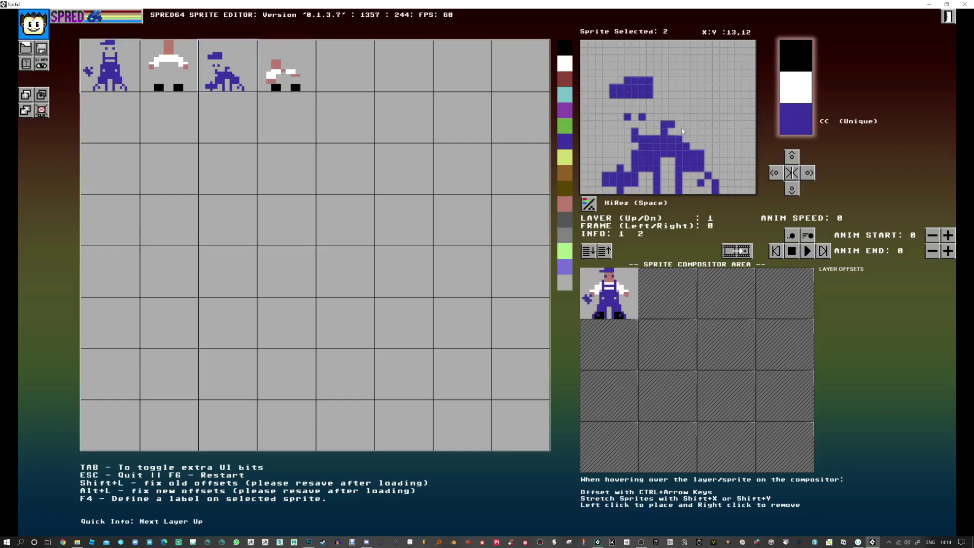
# Step: Flip between compositor frames 0 and 1 to compare the standing and crouching poses
pyautogui.press('Right')
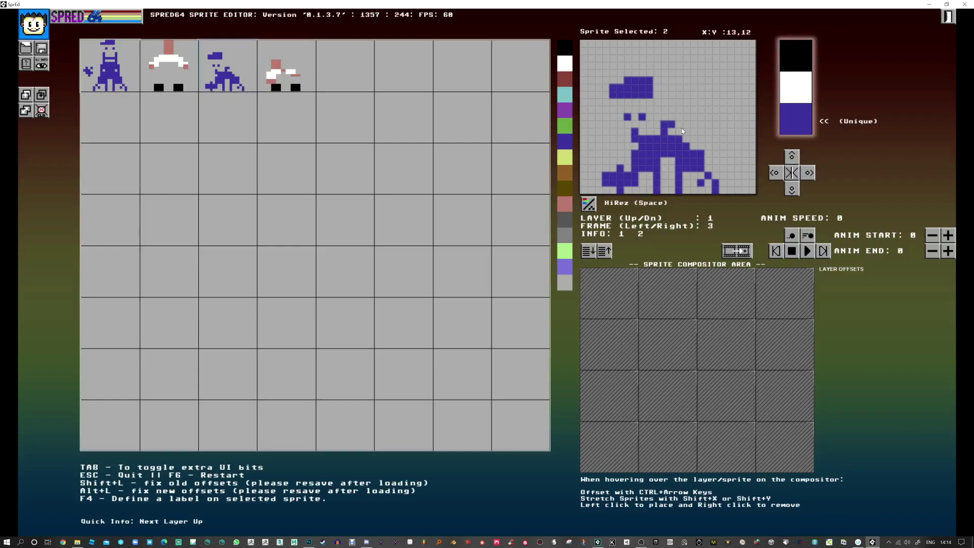
pyautogui.press('Left')
pyautogui.press('Left')
pyautogui.press('Left')
pyautogui.press('Right')
pyautogui.press('Left')
pyautogui.press('Right')
pyautogui.press('Left')
pyautogui.press('Right')
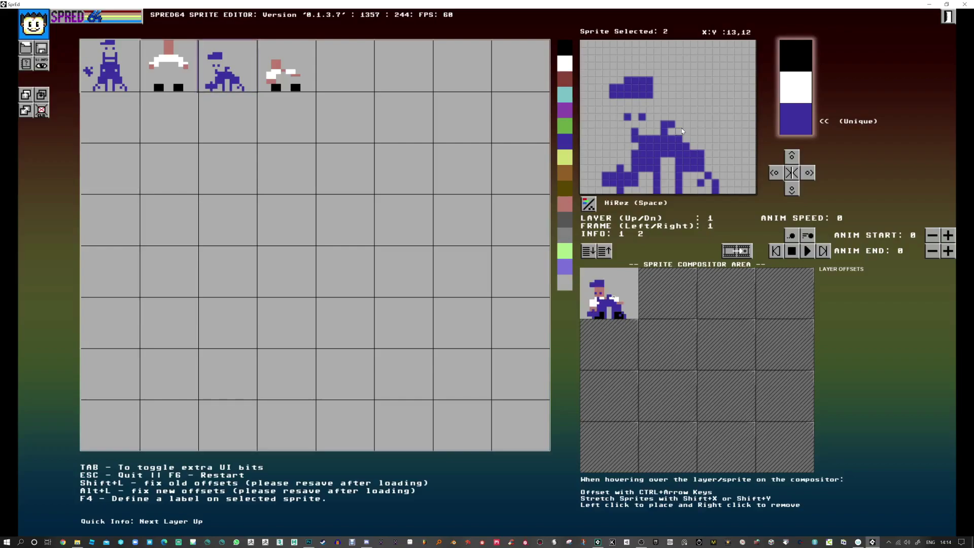
# Step: Add a blue pixel above sprite 2's shoulder and join sprite 3's white sleeves across the shoulders, comparing frames 0 and 1
pyautogui.click(657, 118)
pyautogui.click(285, 71)
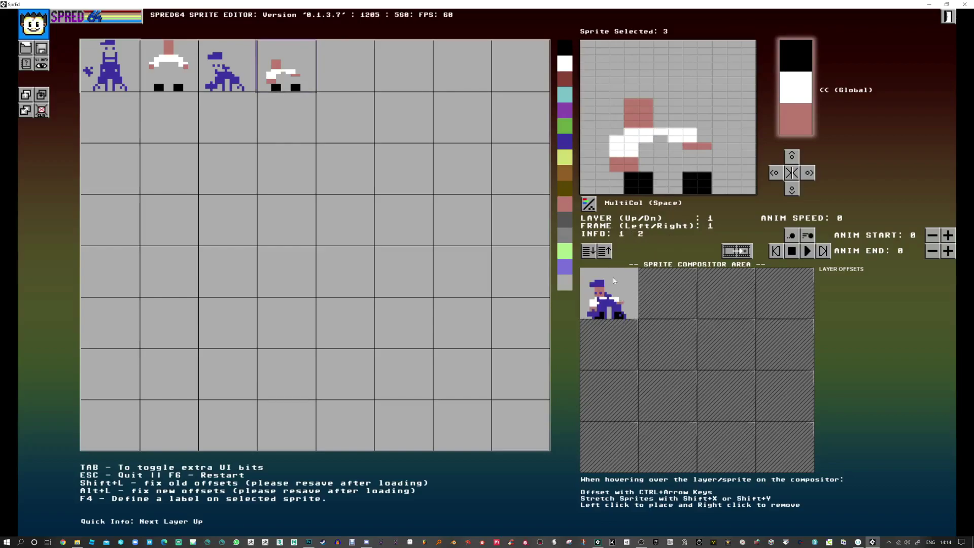
pyautogui.press('Left')
pyautogui.press('Right')
# Step: Try to extend sprite 2's cap down the back of the head
pyautogui.click(248, 74)
pyautogui.moveTo(656, 97); pyautogui.dragTo(657, 106)
pyautogui.rightClick(659, 110)
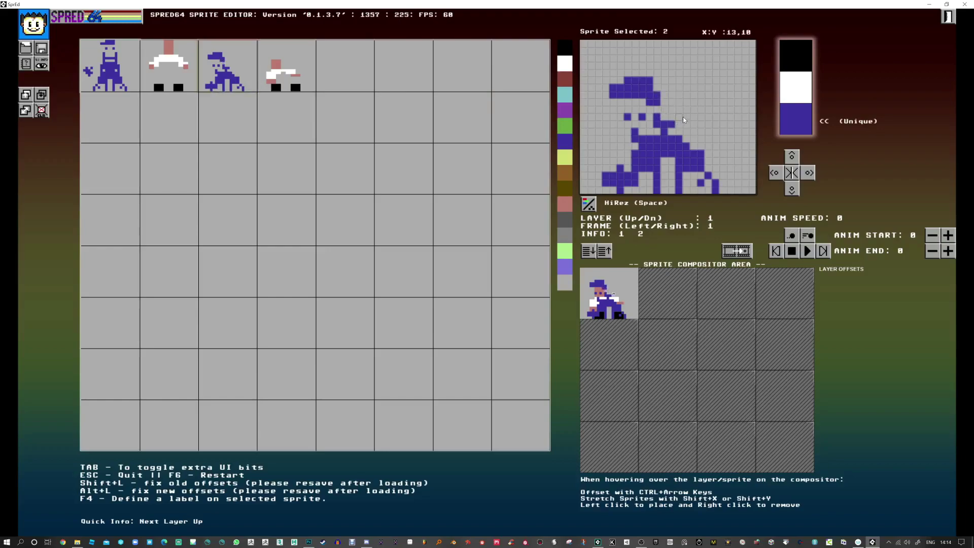
pyautogui.press('Left')
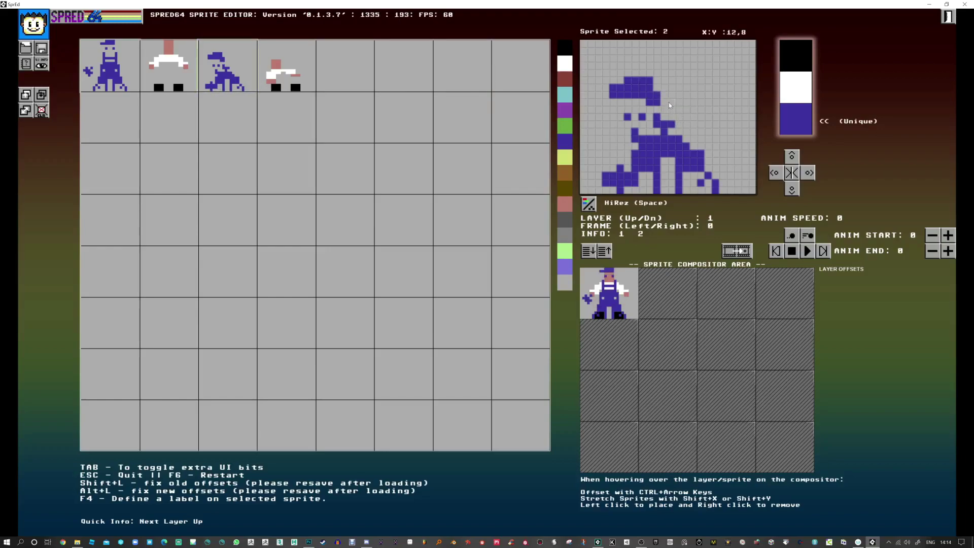
pyautogui.rightClick(654, 103)
# Step: Thin sprite 2's cap by erasing the upper part of the brim and the top row, checking it against frame 0
pyautogui.rightClick(622, 90)
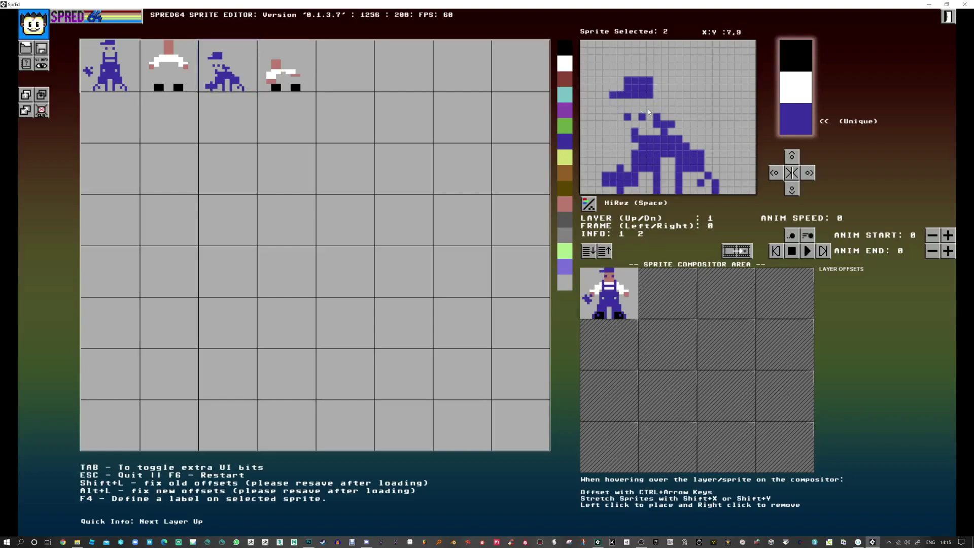
pyautogui.press('Right')
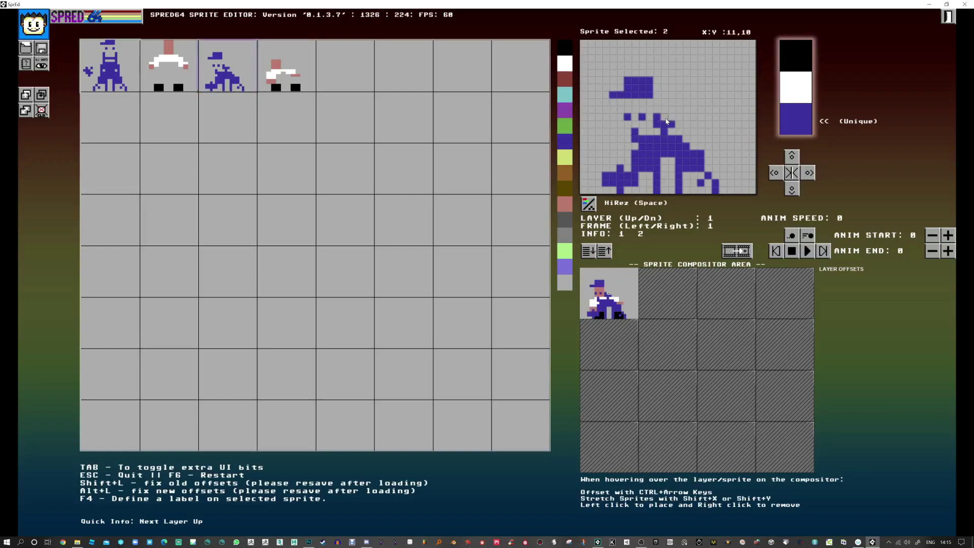
pyautogui.rightClick(628, 79)
pyautogui.press('Left')
pyautogui.press('Right')
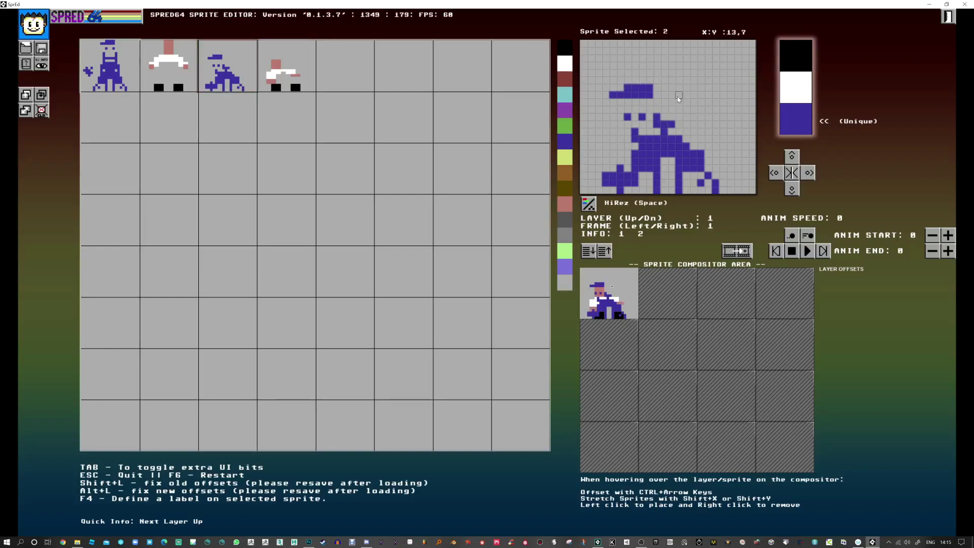
pyautogui.press('Left')
pyautogui.press('Right')
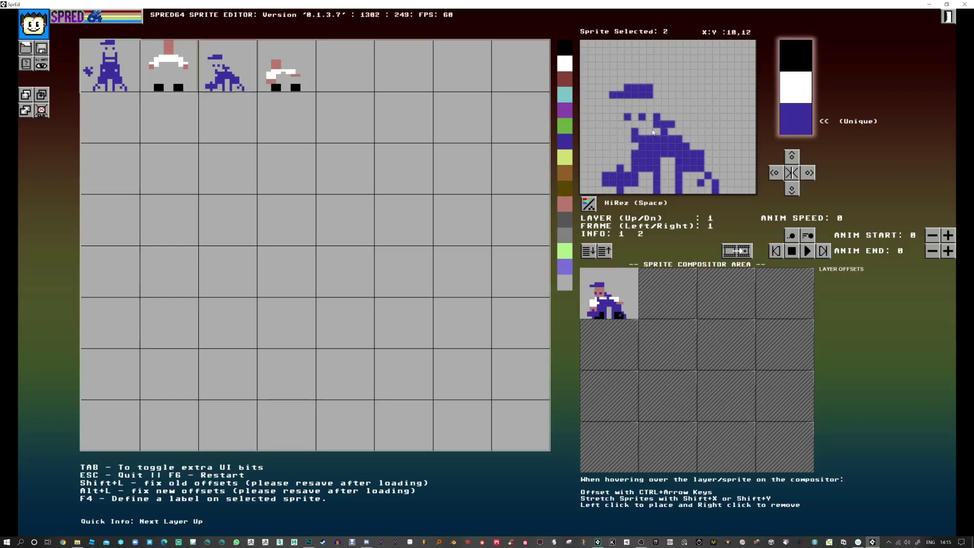
pyautogui.press('Right')
pyautogui.press('Left')
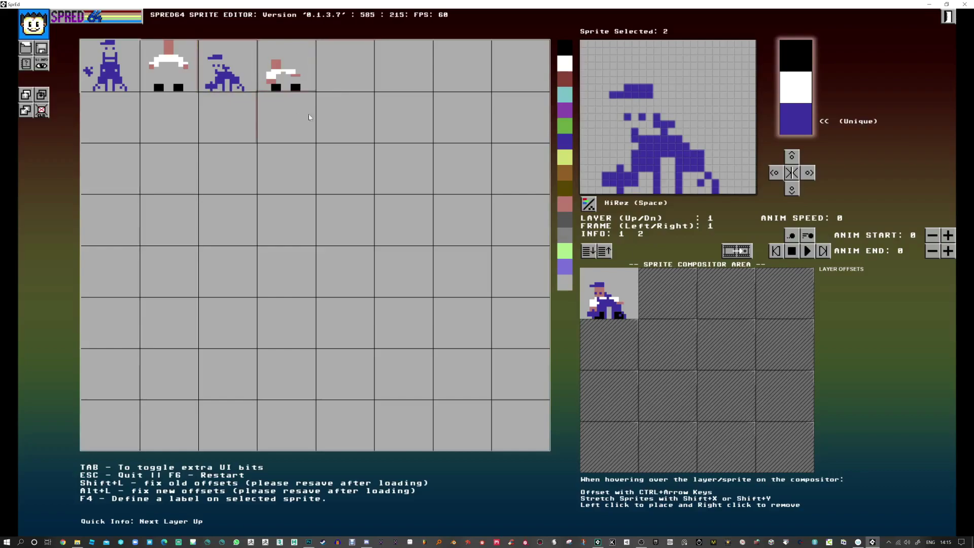
# Step: Move to compositor frame 2 and copy sprites 0 and 1 into the empty sprite slots 4 and 5
pyautogui.press('Right')
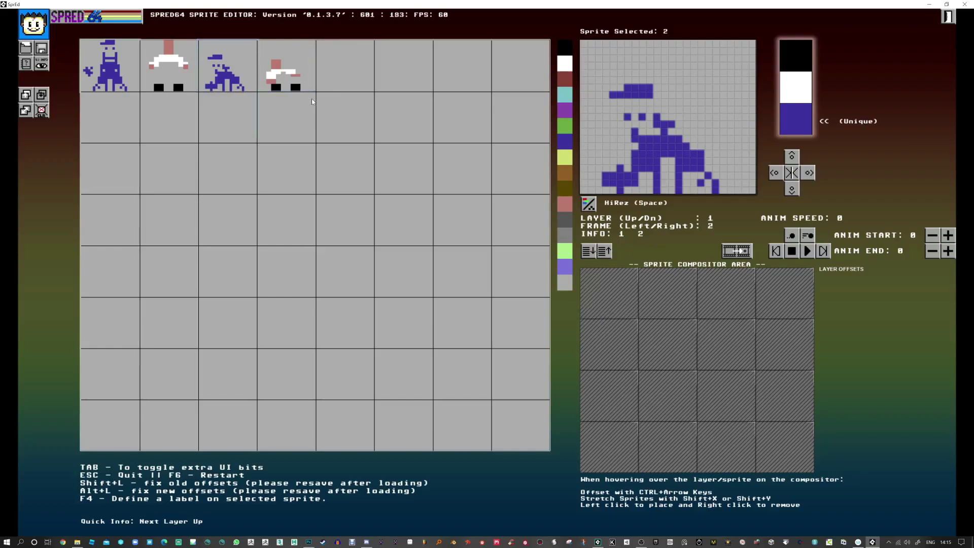
pyautogui.click(127, 75)
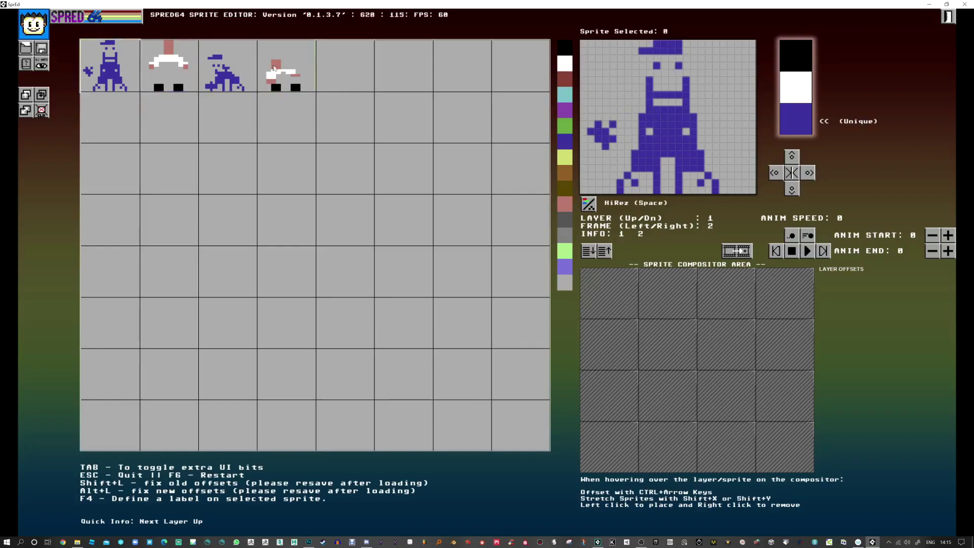
pyautogui.click(337, 76)
pyautogui.hotkey('ctrl', 'v')
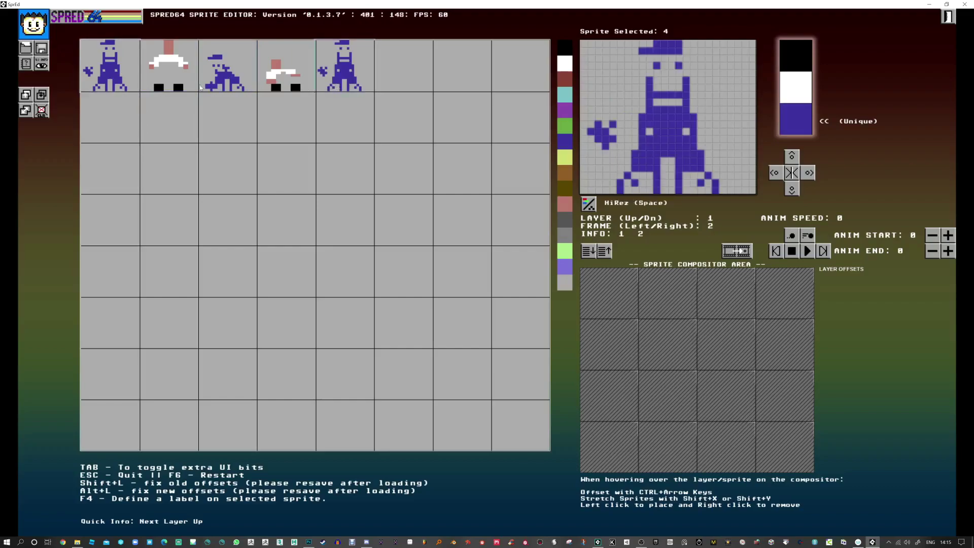
pyautogui.click(180, 75)
pyautogui.click(409, 85)
pyautogui.hotkey('ctrl', 'v')
# Step: Try to place sprite 4 in the first compositor cell on layer 1
pyautogui.click(367, 75)
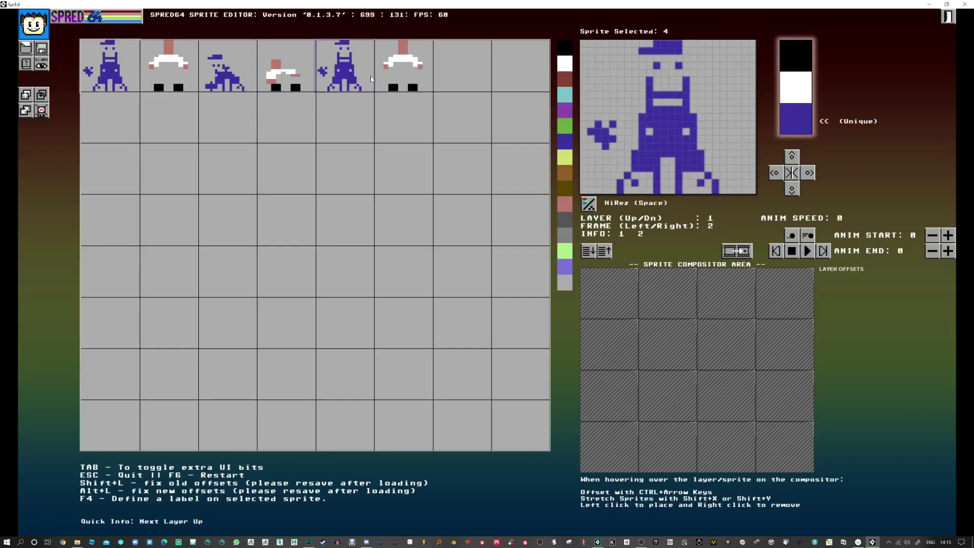
pyautogui.click(629, 282)
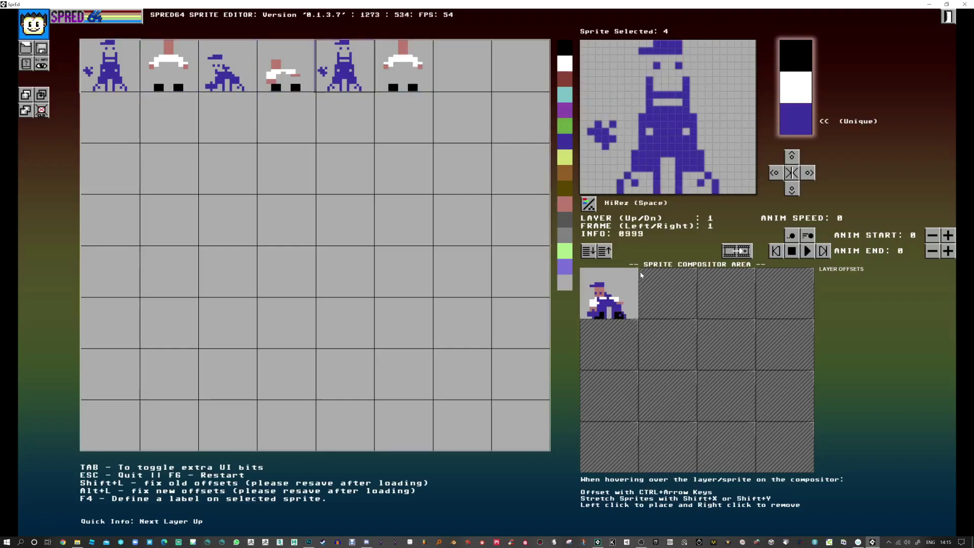
pyautogui.click(619, 300)
pyautogui.rightClick(620, 296)
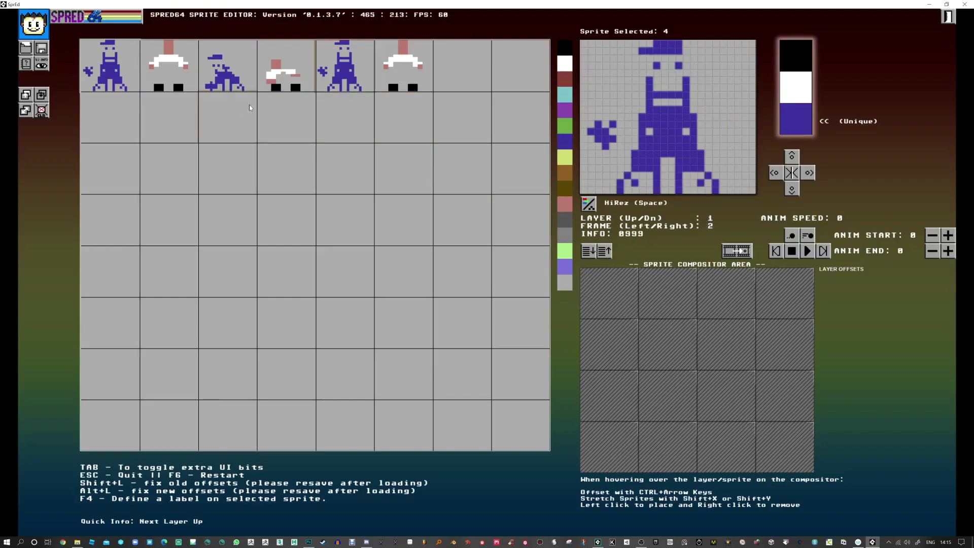
# Step: Select sprite 1 and check the compositor's layers and frames to see which sprite sits on layer 0 of frame 0
pyautogui.click(145, 68)
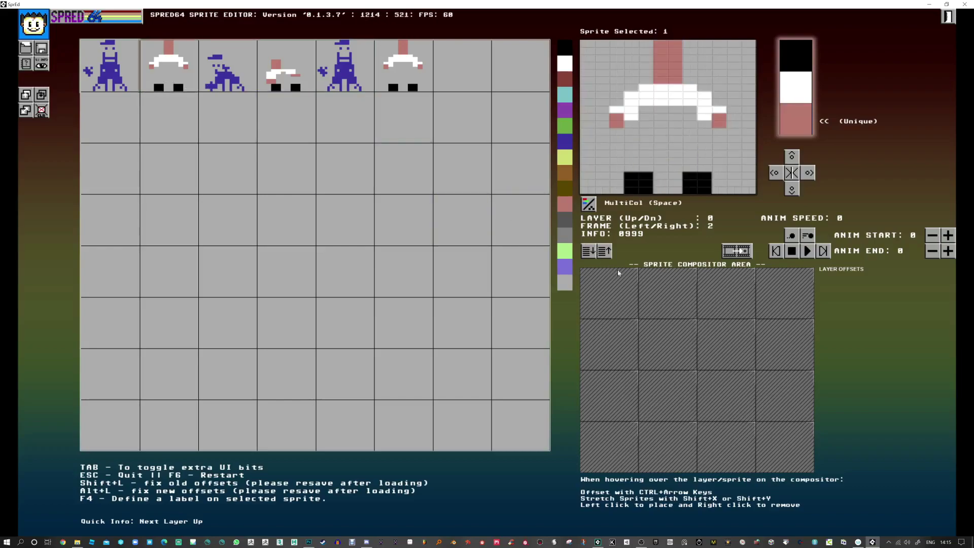
pyautogui.press('Up')
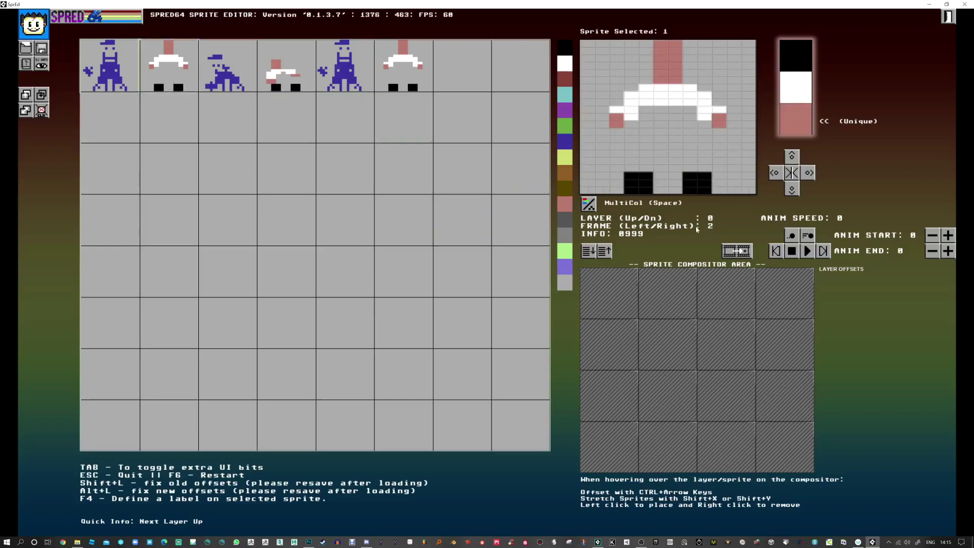
pyautogui.press('Down')
pyautogui.press('Down')
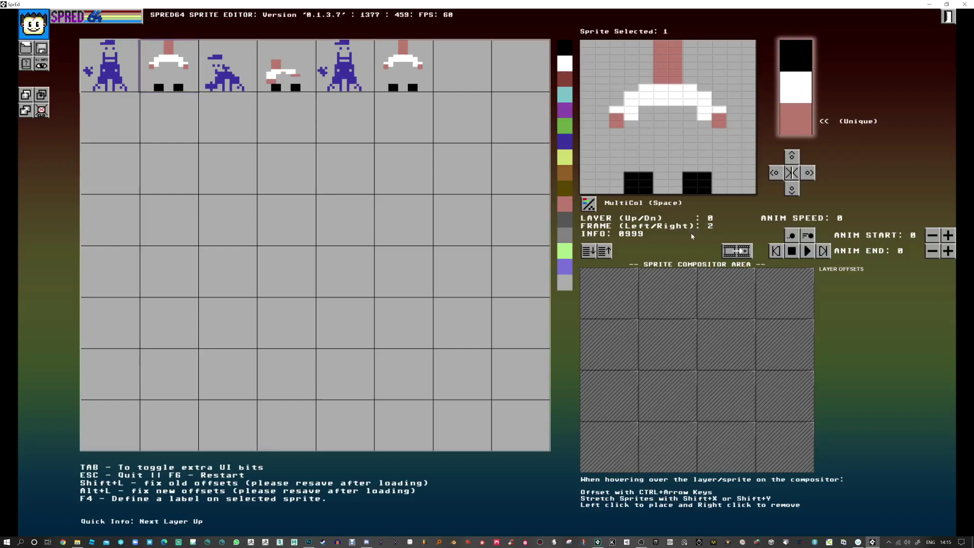
pyautogui.press('Right')
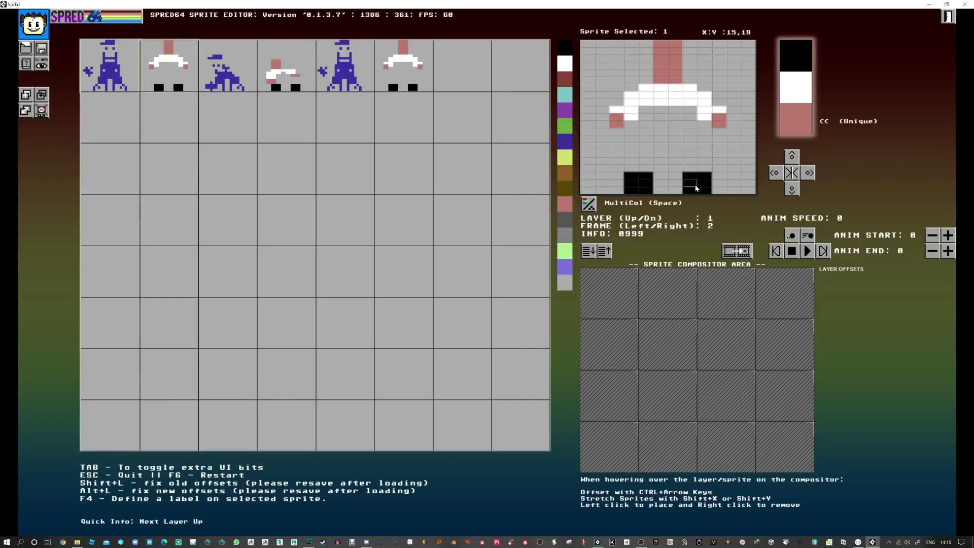
pyautogui.press('Left')
pyautogui.press('Left')
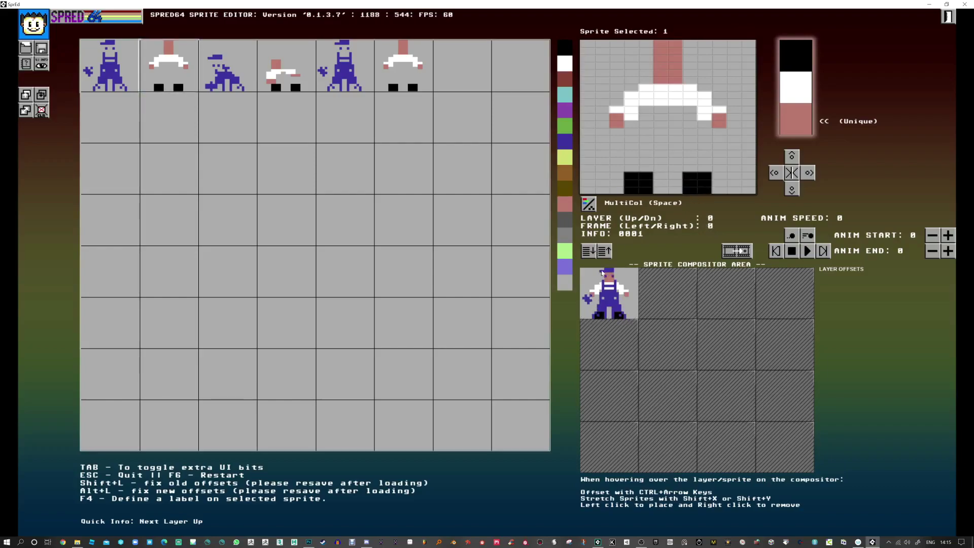
# Step: Build compositor frame 2 in the first cell with sprite 1 on layer 0 and sprite 0 on layer 1
pyautogui.press('Right')
pyautogui.press('Right')
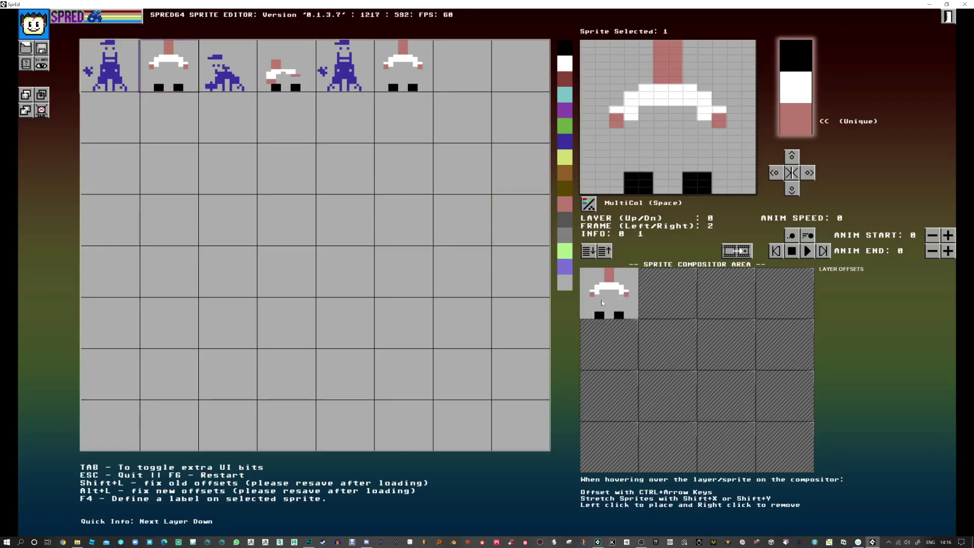
pyautogui.click(110, 66)
pyautogui.press('Up')
pyautogui.click(620, 304)
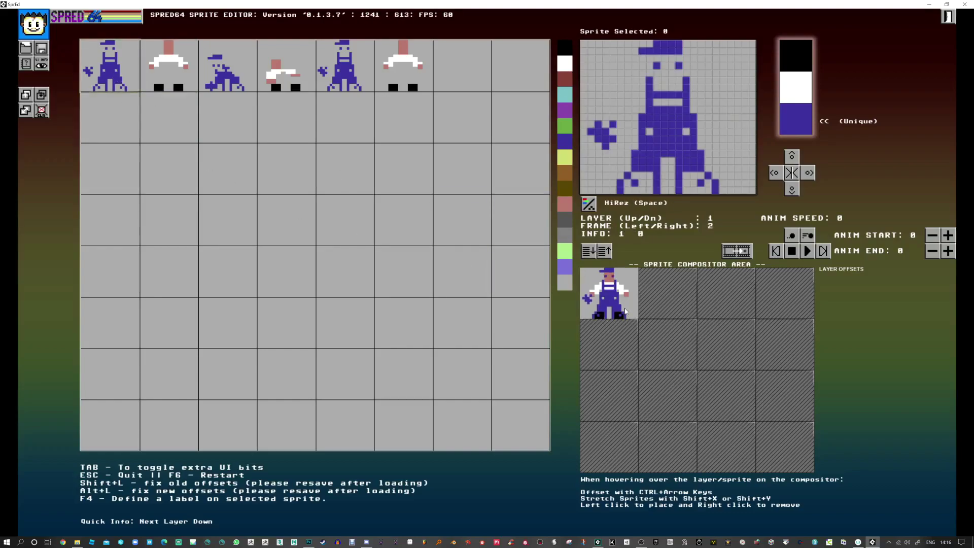
# Step: Build compositor frame 3 in the first cell with sprite 5 on layer 0 and sprite 4 on layer 1
pyautogui.press('Right')
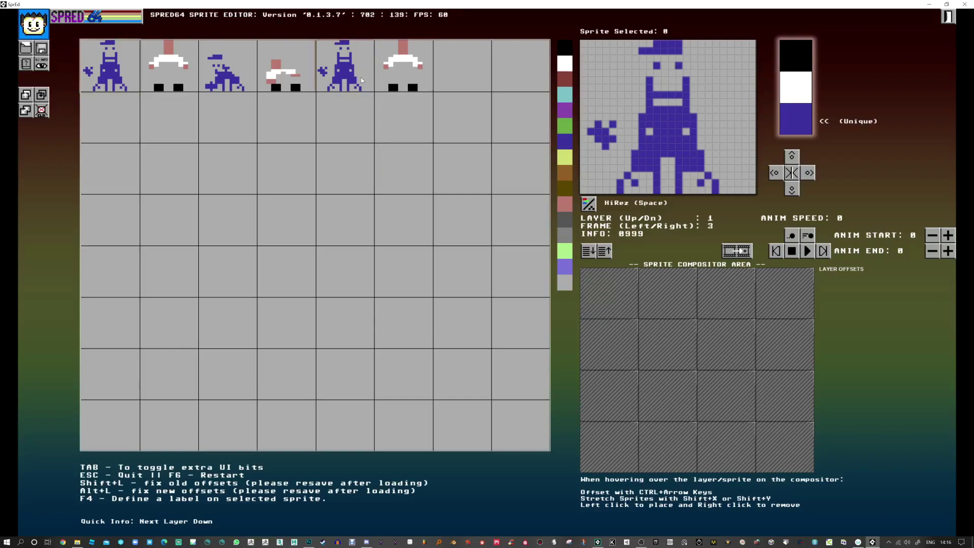
pyautogui.click(402, 68)
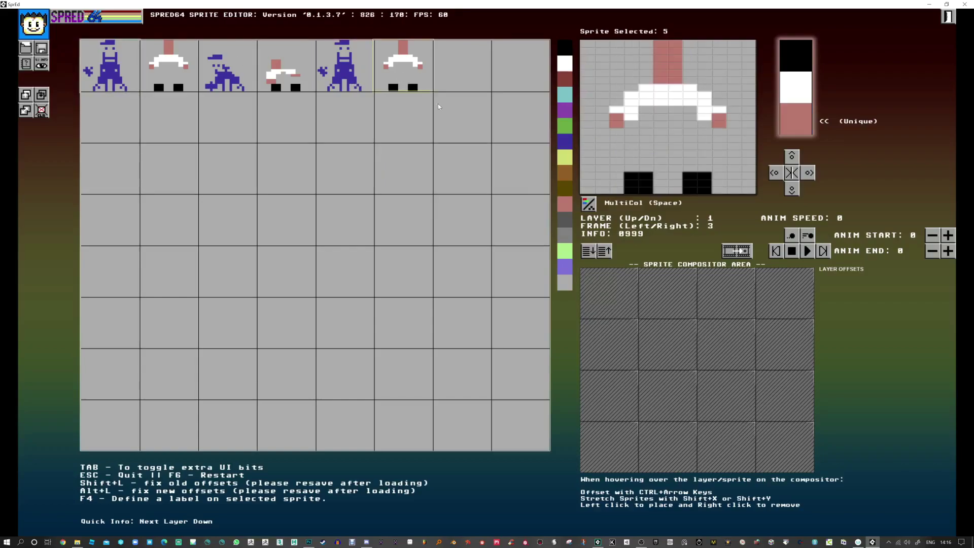
pyautogui.click(616, 291)
pyautogui.press('Up')
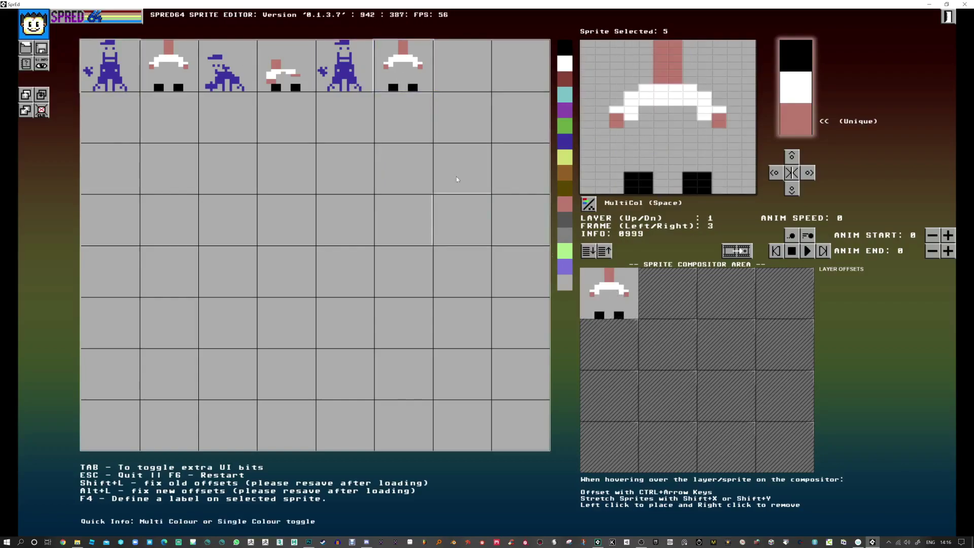
pyautogui.click(339, 62)
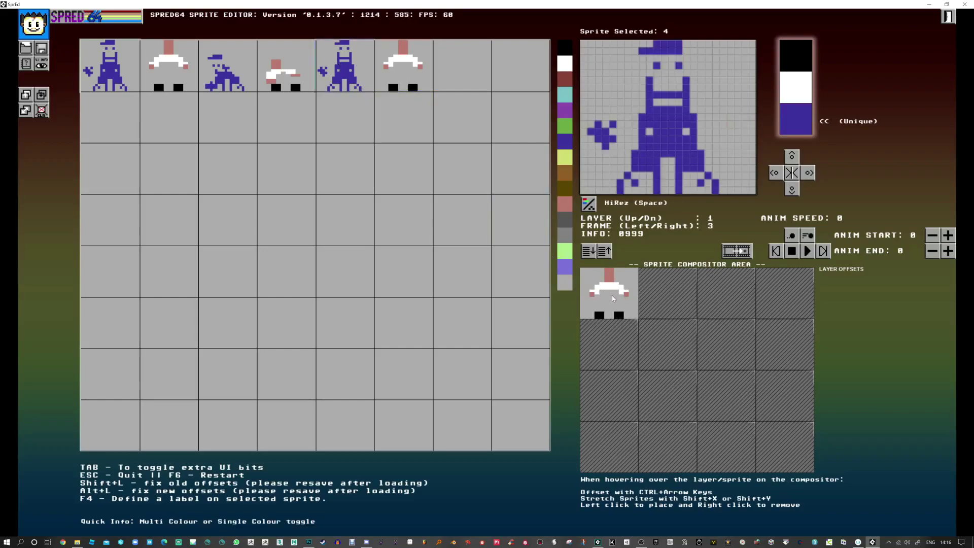
pyautogui.click(619, 296)
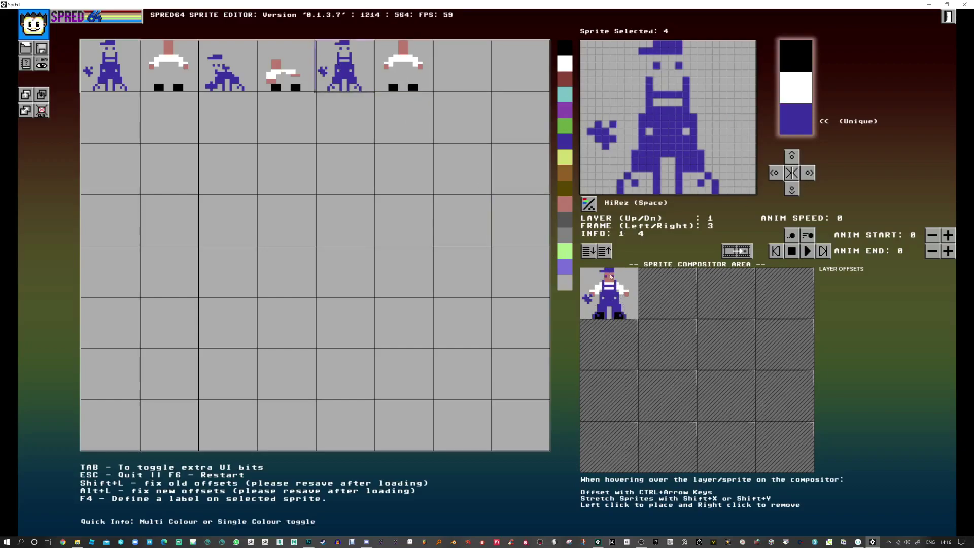
# Step: In sprite 4, raise the eyes to just under the cap and redraw the hand-held tool at the upper-left corner, erasing the old one
pyautogui.click(669, 59)
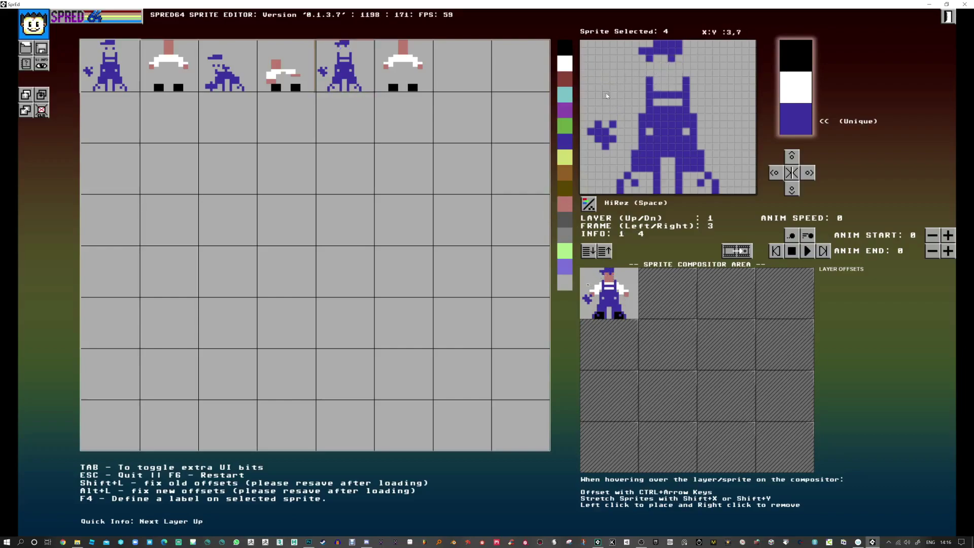
pyautogui.moveTo(589, 45)
pyautogui.mouseDown()
pyautogui.moveTo(615, 47)
pyautogui.moveTo(599, 47)
pyautogui.mouseUp()
pyautogui.rightClick(598, 45)
pyautogui.rightClick(591, 44)
pyautogui.click(599, 59)
pyautogui.moveTo(616, 62); pyautogui.dragTo(608, 68)
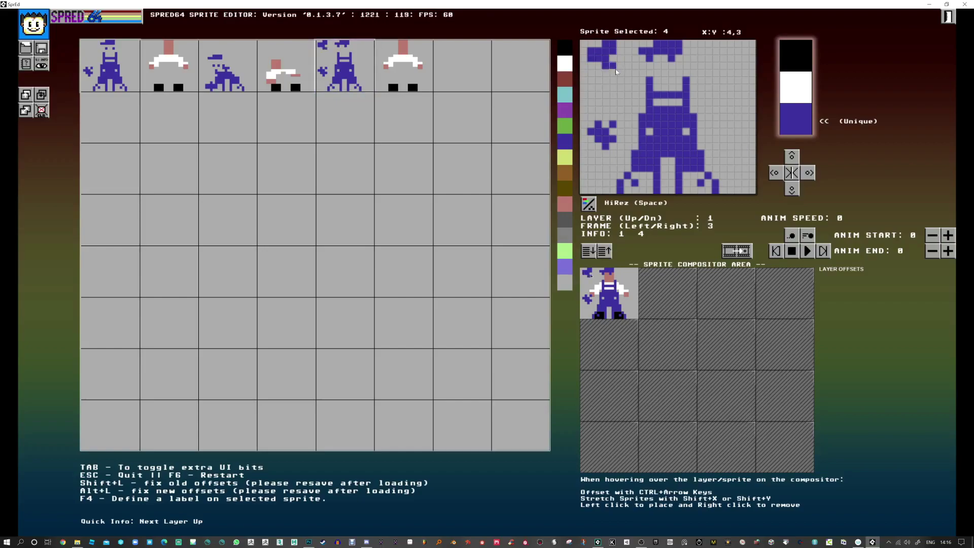
pyautogui.rightClick(611, 124)
pyautogui.rightClick(613, 142)
pyautogui.rightClick(604, 134)
pyautogui.rightClick(593, 132)
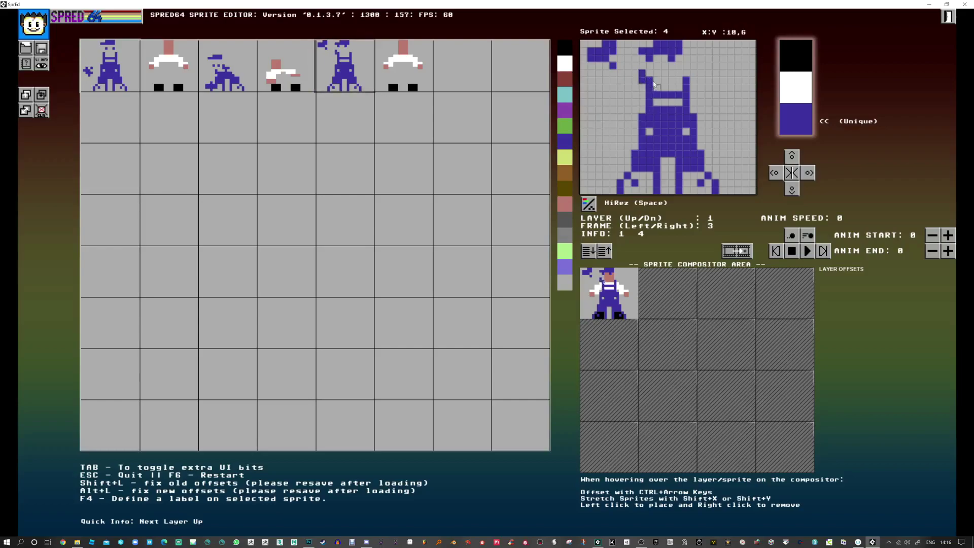
# Step: Shift the tops of sprite 4's overall straps one pixel left and trim their uppermost pixels
pyautogui.moveTo(677, 72)
pyautogui.mouseDown()
pyautogui.moveTo(679, 90)
pyautogui.moveTo(685, 79)
pyautogui.mouseUp()
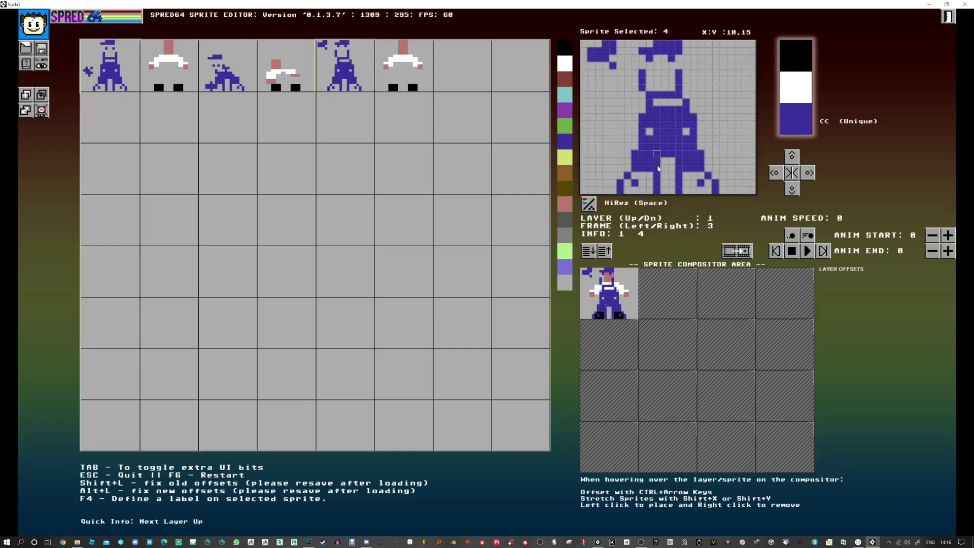
pyautogui.rightClick(642, 73)
pyautogui.rightClick(678, 74)
# Step: Shift the head and neck in sprite 5 one multicolour column left, leaving the top row tilted, and check it against sprite 4
pyautogui.click(403, 73)
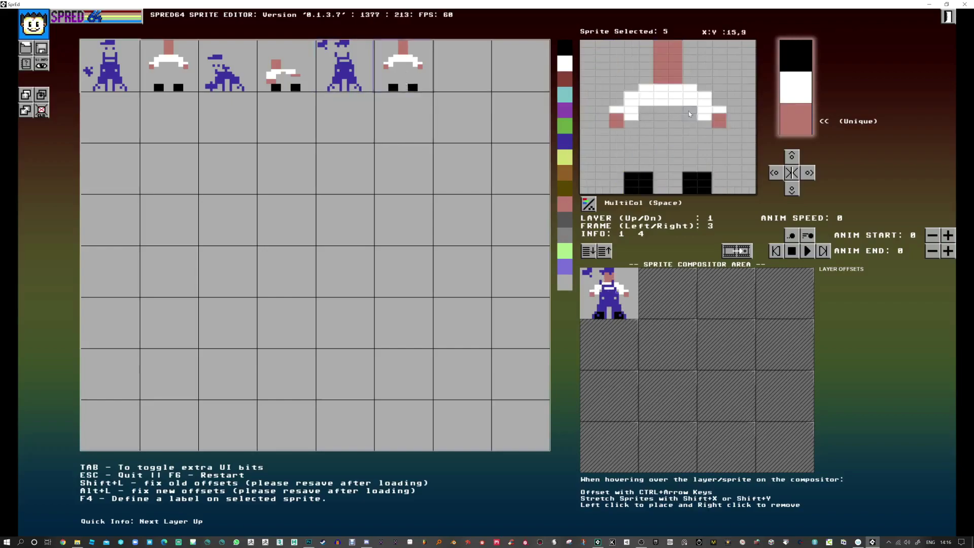
pyautogui.moveTo(646, 45)
pyautogui.mouseDown()
pyautogui.moveTo(650, 79)
pyautogui.moveTo(646, 43)
pyautogui.moveTo(679, 48)
pyautogui.moveTo(675, 78)
pyautogui.mouseUp()
pyautogui.rightClick(646, 42)
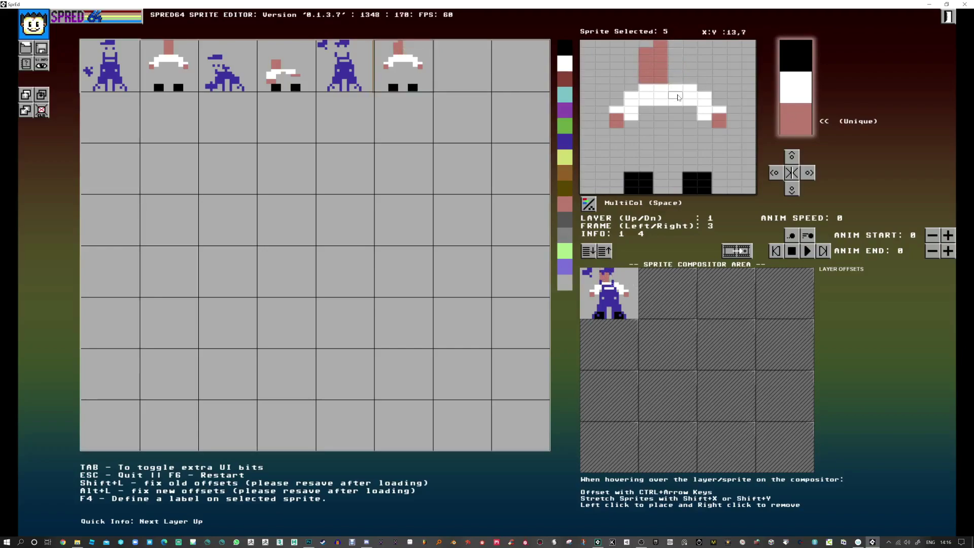
pyautogui.rightClick(674, 44)
pyautogui.click(673, 50)
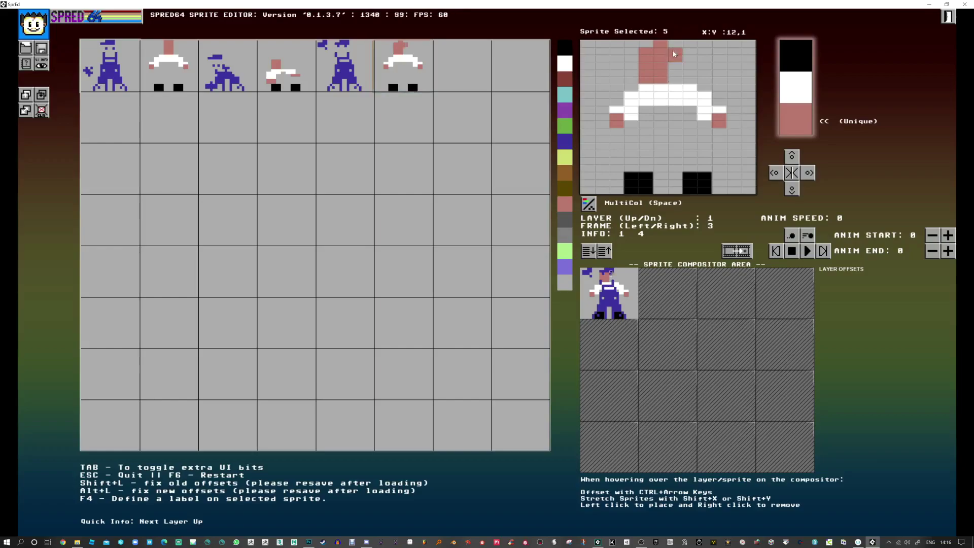
pyautogui.click(345, 68)
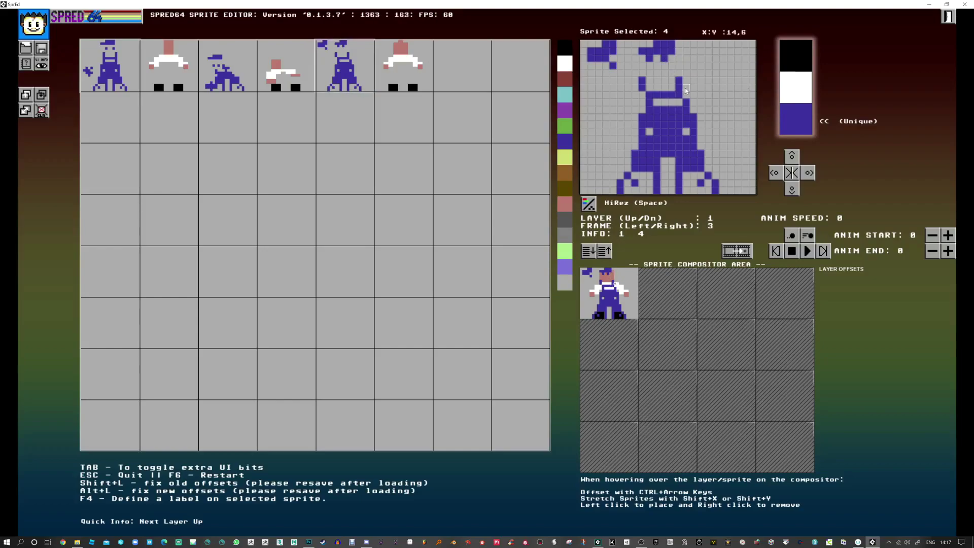
pyautogui.click(402, 76)
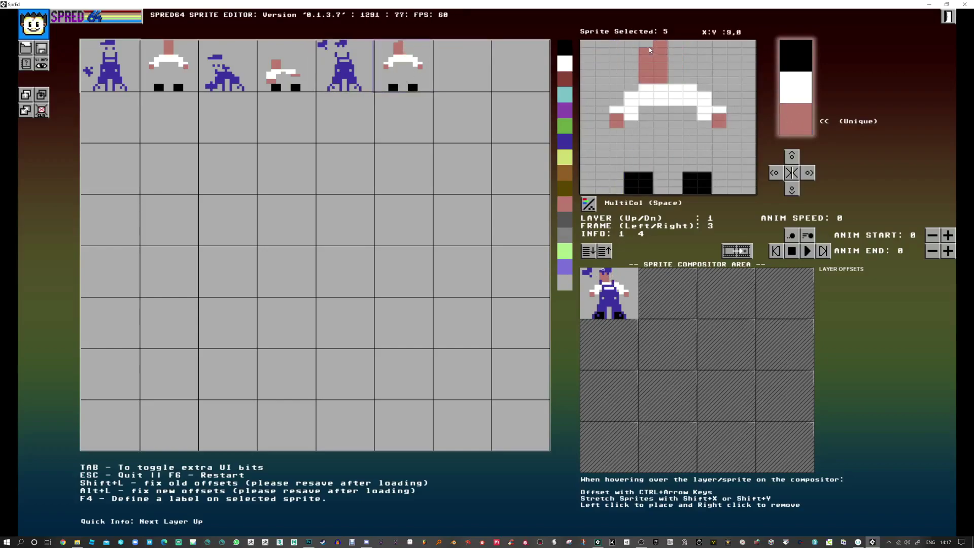
# Step: Shift sprite 4's cap and eyes one pixel left to match the moved head
pyautogui.click(345, 68)
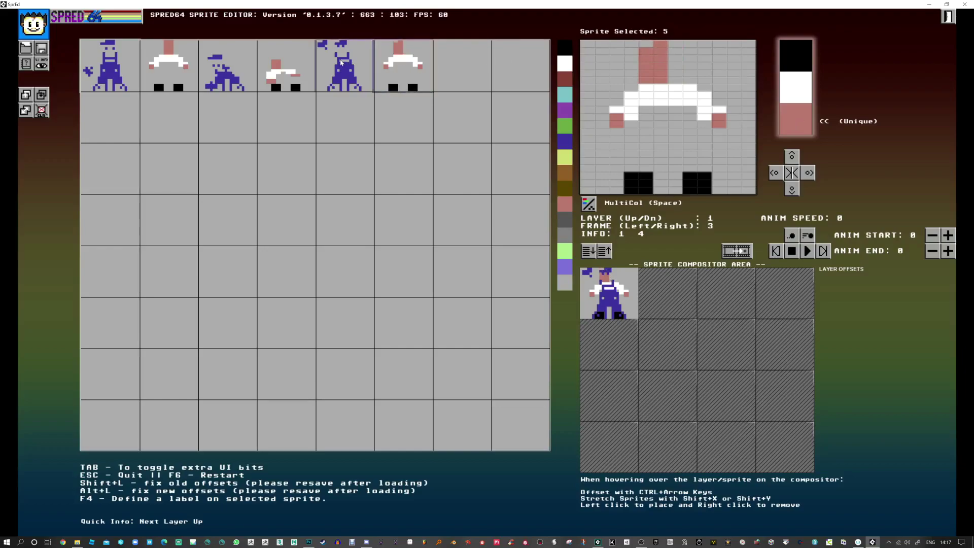
pyautogui.click(635, 52)
pyautogui.rightClick(672, 44)
pyautogui.rightClick(671, 52)
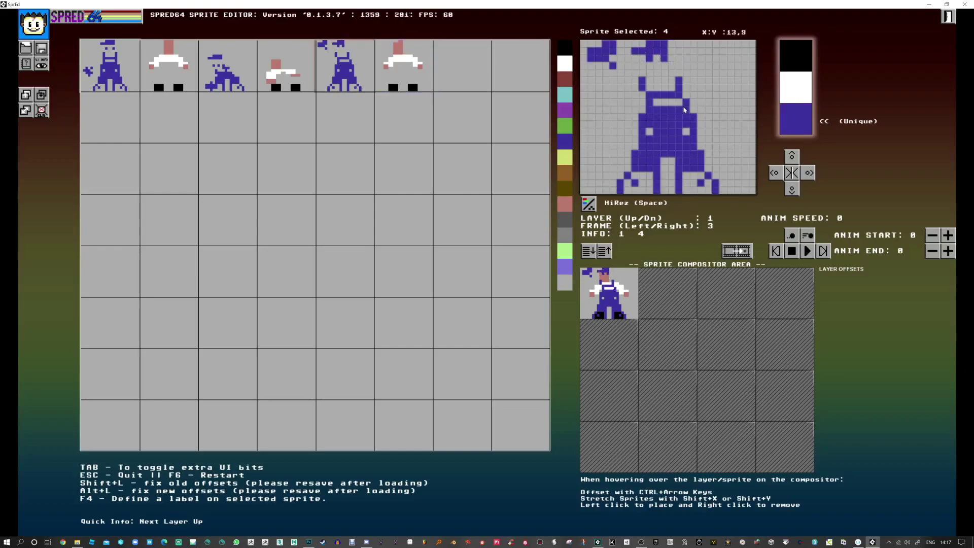
pyautogui.rightClick(668, 62)
# Step: Replace the lowered left-hand arm in sprite 5 with a raised white sleeve and a pink hand reaching toward the tool
pyautogui.click(417, 67)
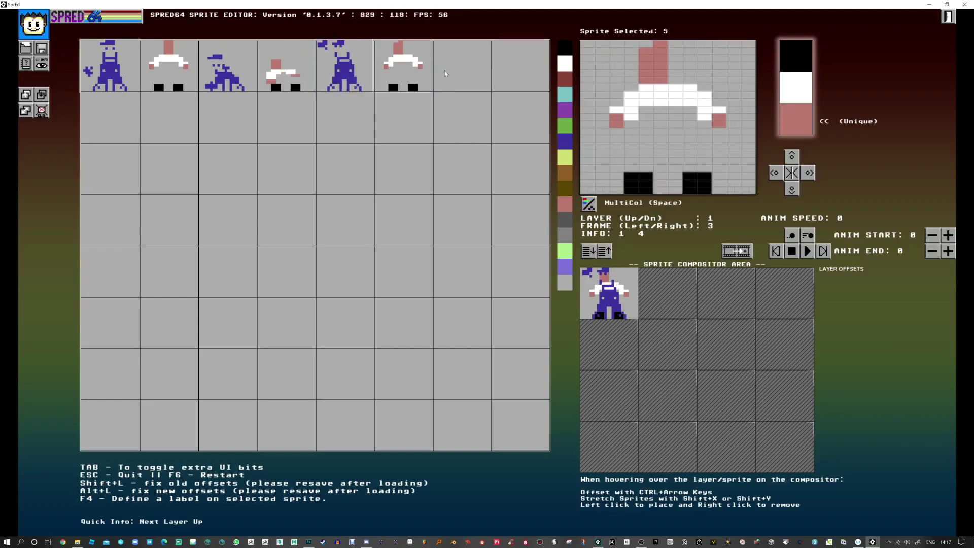
pyautogui.rightClick(630, 96)
pyautogui.rightClick(617, 116)
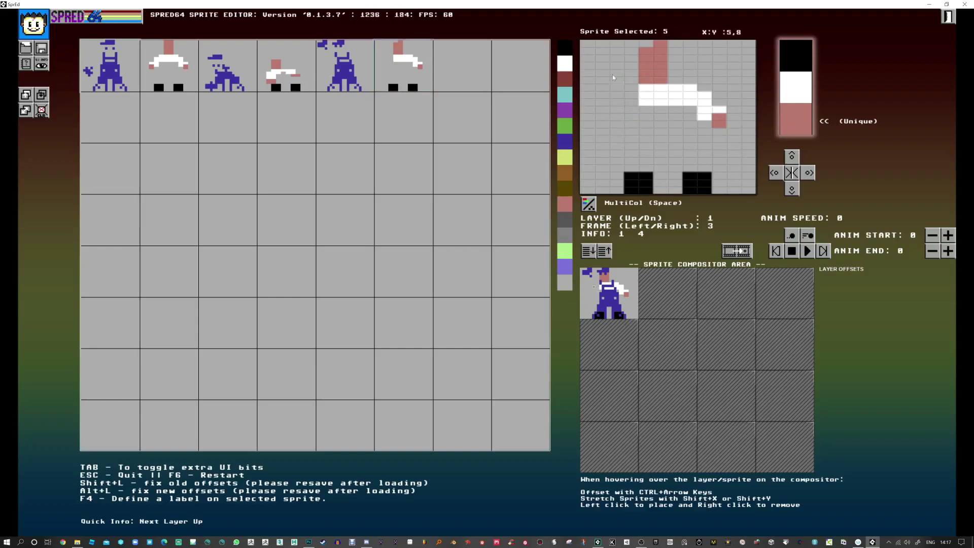
pyautogui.click(615, 67)
pyautogui.moveTo(614, 68); pyautogui.dragTo(614, 61)
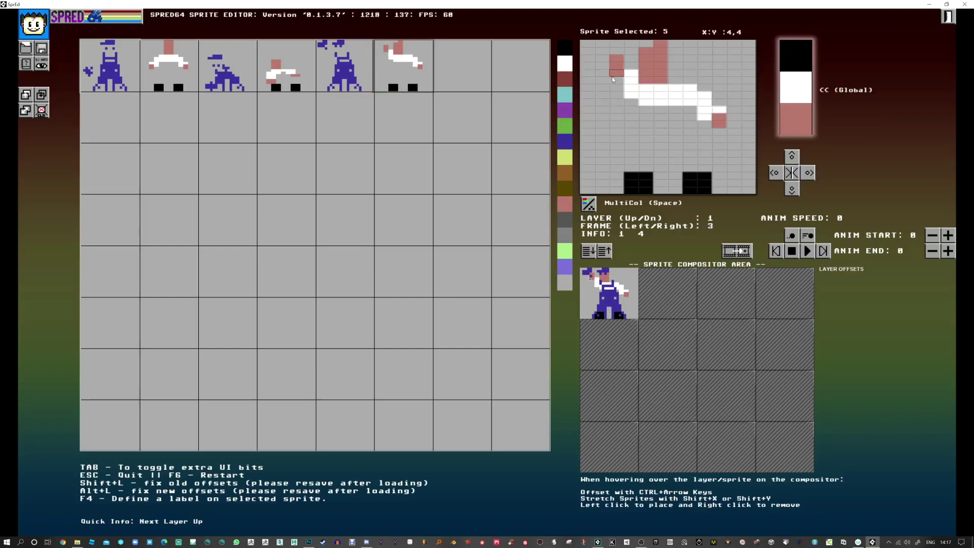
pyautogui.click(618, 87)
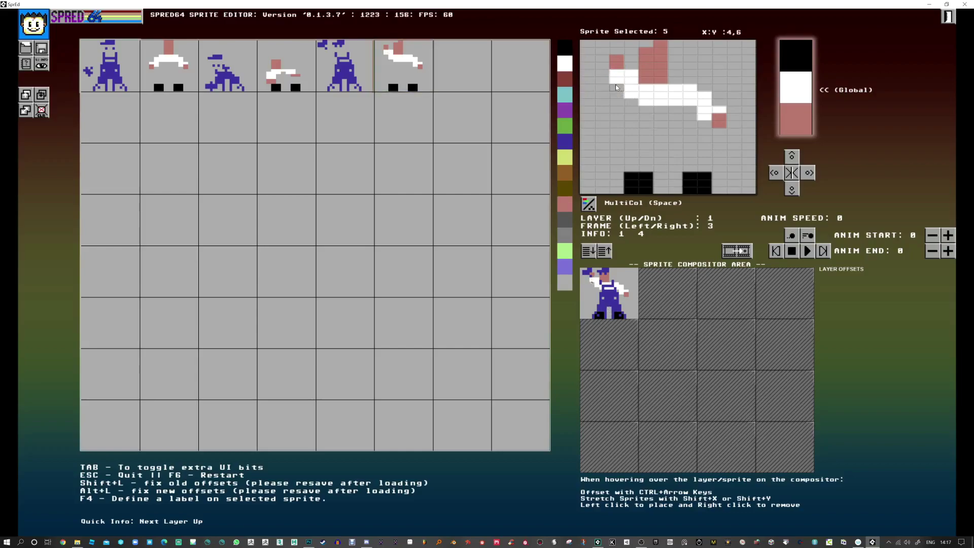
pyautogui.click(602, 65)
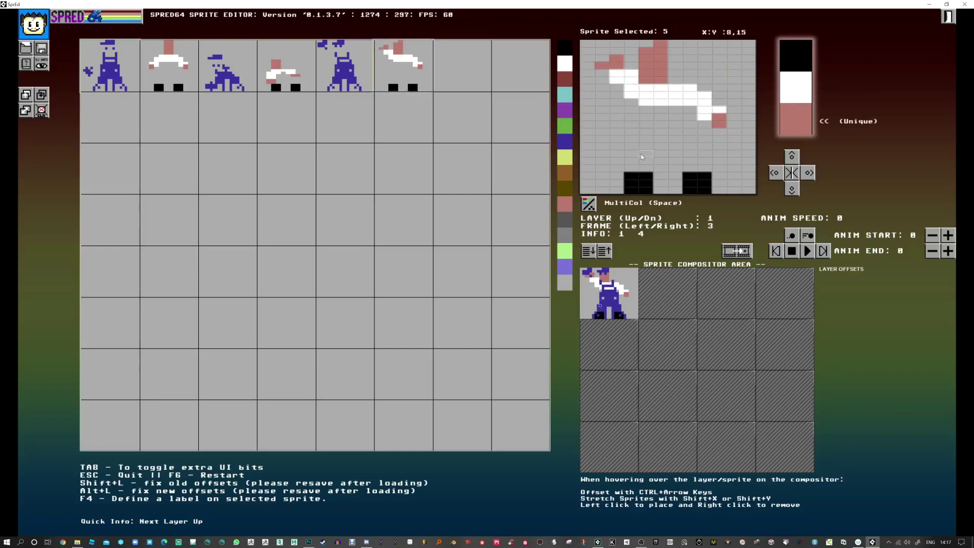
# Step: Move the top pixel of sprite 4's right-hand strap one pixel left and compare the pose with frame 2
pyautogui.click(346, 66)
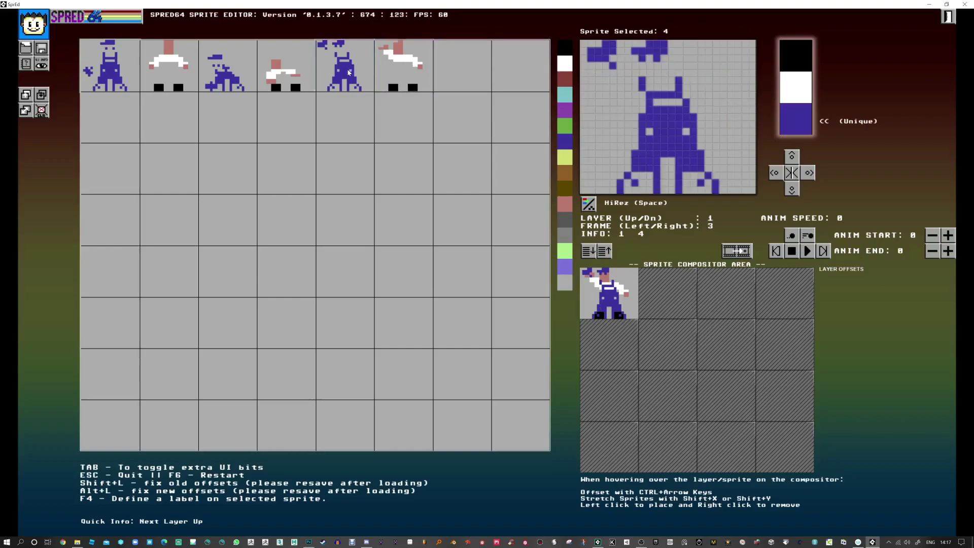
pyautogui.click(672, 80)
pyautogui.rightClick(679, 80)
pyautogui.press('Left')
pyautogui.press('Right')
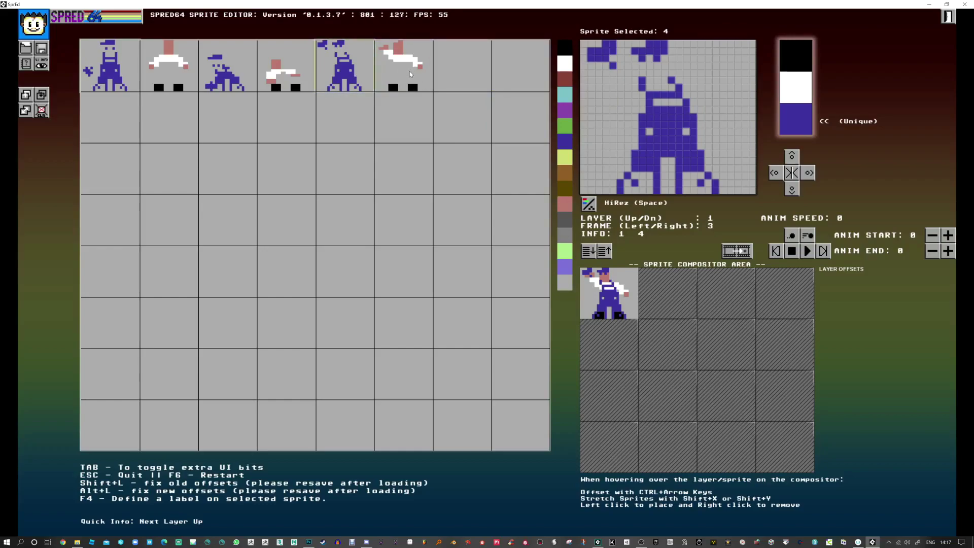
# Step: Copy sprites 5 and 4 into the empty sprite slots 7 and 6
pyautogui.click(384, 87)
pyautogui.click(523, 74)
pyautogui.hotkey('ctrl', 'v')
pyautogui.click(361, 79)
pyautogui.click(477, 81)
pyautogui.hotkey('ctrl', 'v')
pyautogui.click(519, 74)
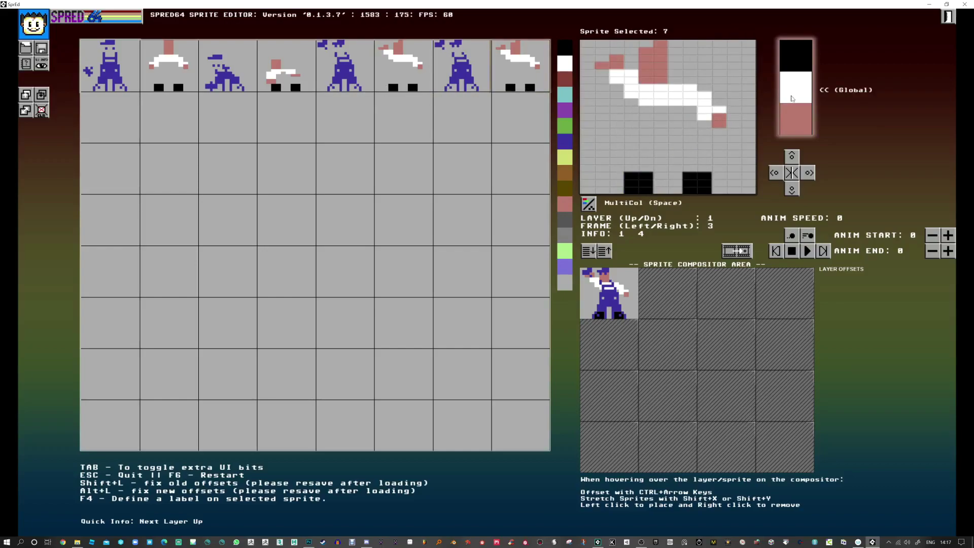
# Step: Build compositor frame 4 in the first cell with sprite 7 on layer 0 and sprite 6 on layer 1
pyautogui.rightClick(615, 290)
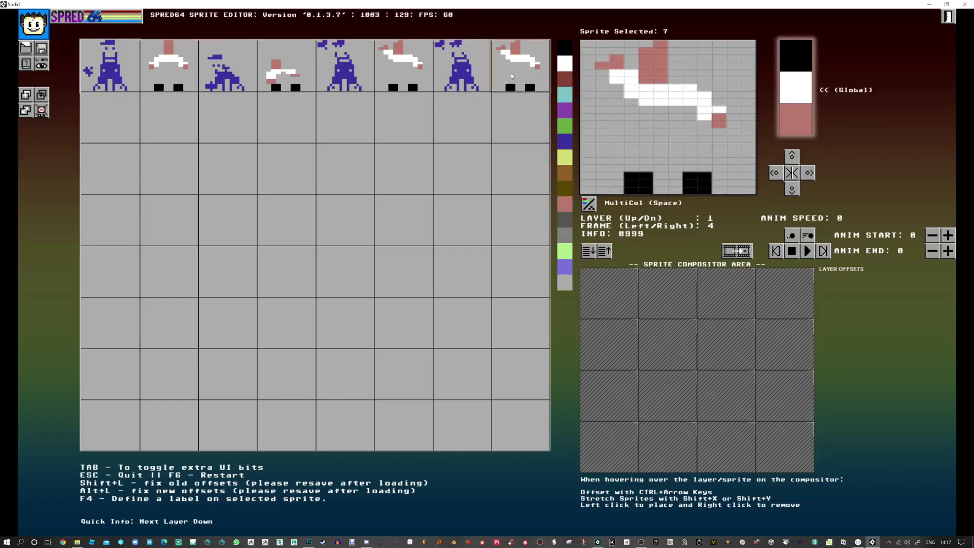
pyautogui.click(613, 288)
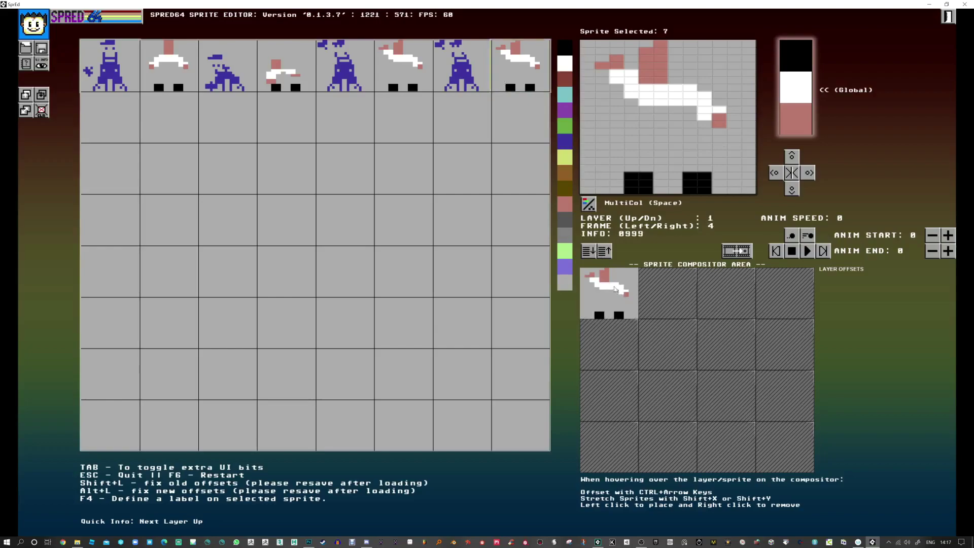
pyautogui.click(471, 87)
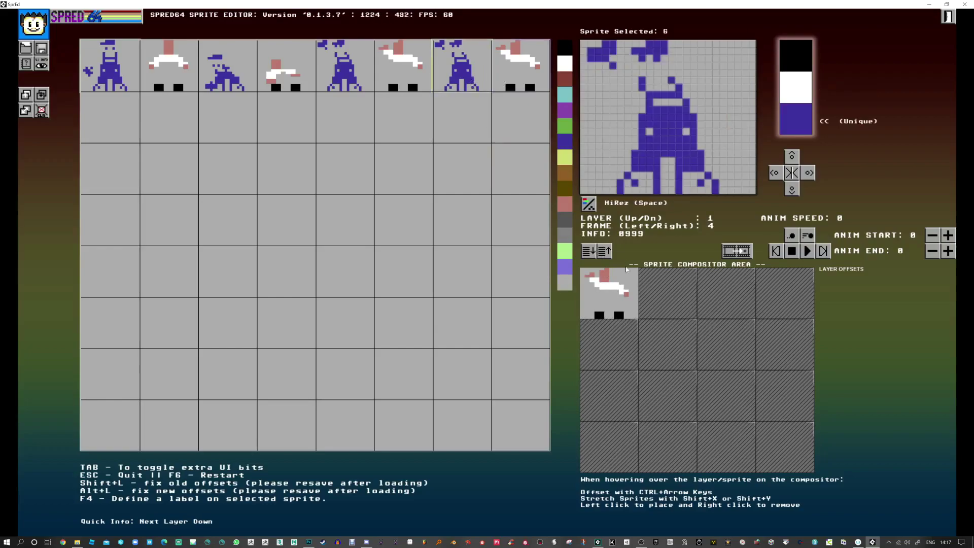
pyautogui.click(609, 289)
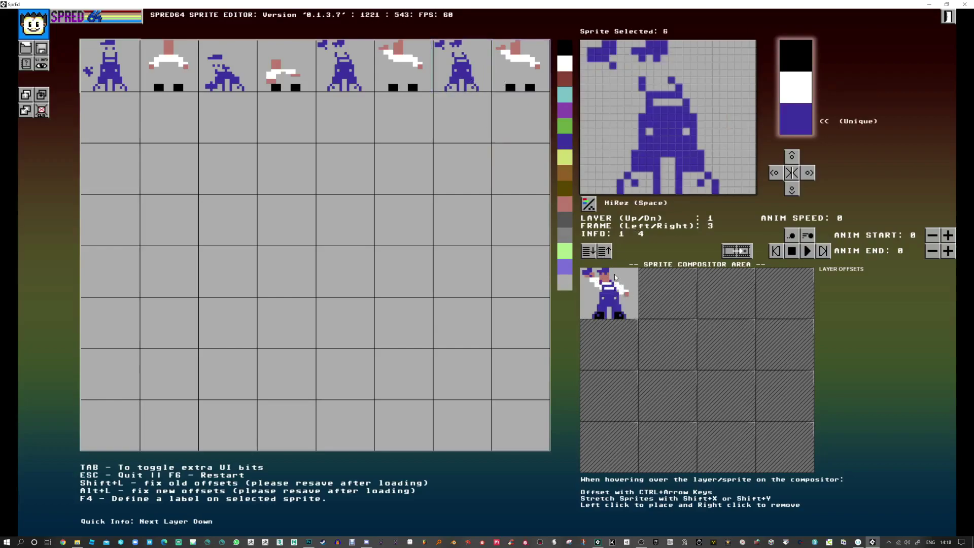
# Step: Step through compositor frames 0 to 4 to compare the poses, and briefly show the slot numbers and layer offsets
pyautogui.press('Left')
pyautogui.press('Left')
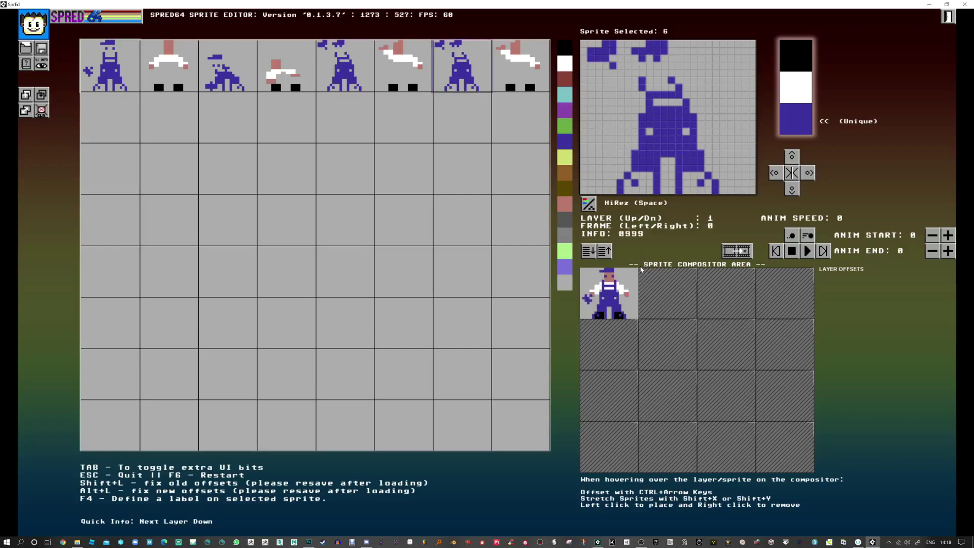
pyautogui.press('Right')
pyautogui.press('Right')
pyautogui.press('Right')
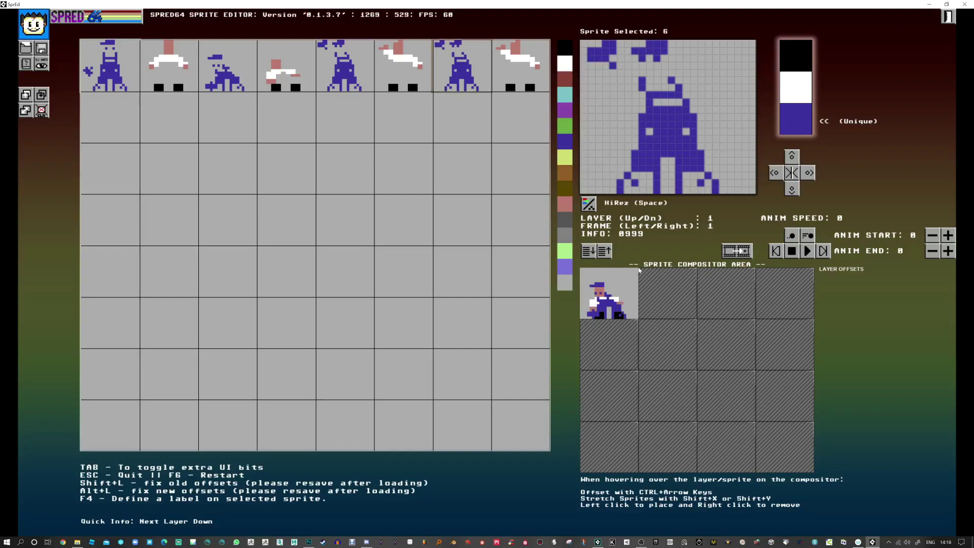
pyautogui.press('Right')
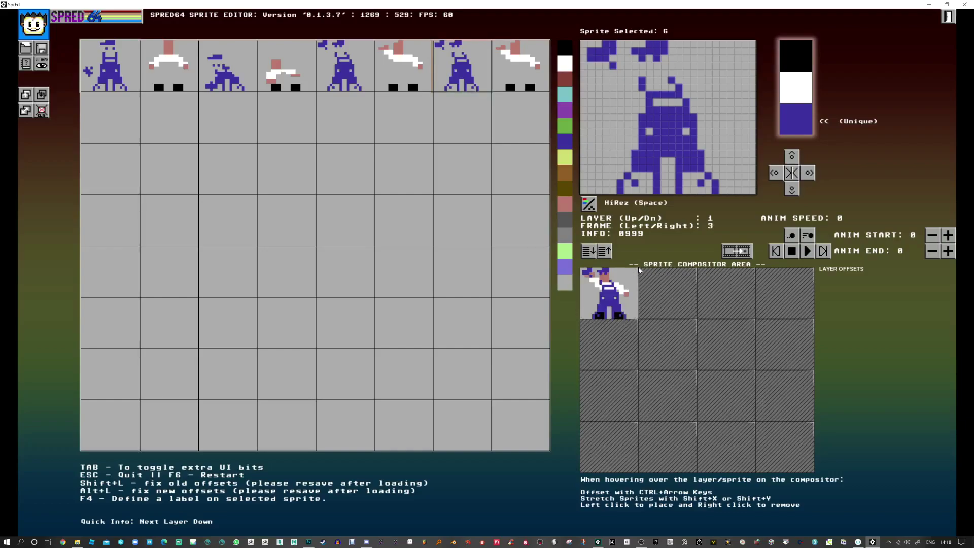
pyautogui.press('Tab')
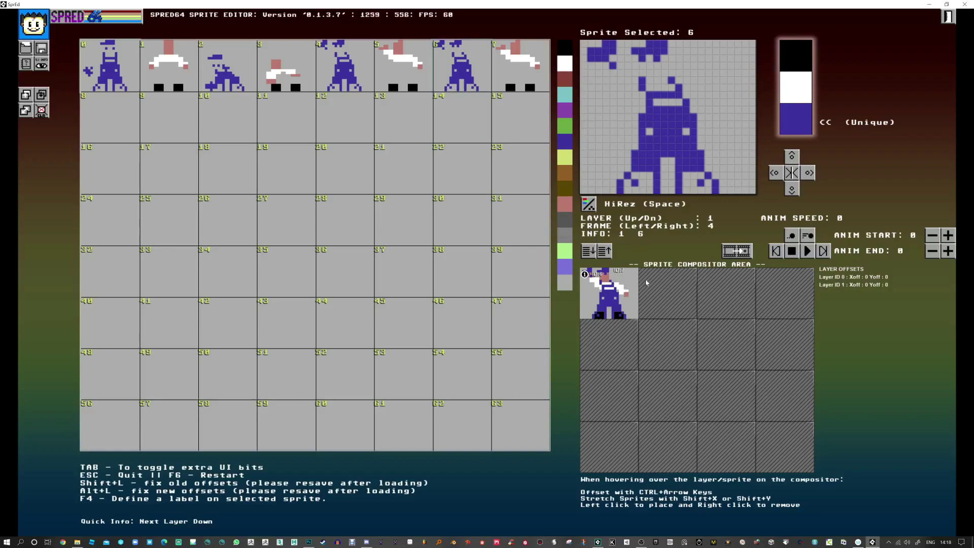
pyautogui.press('Tab')
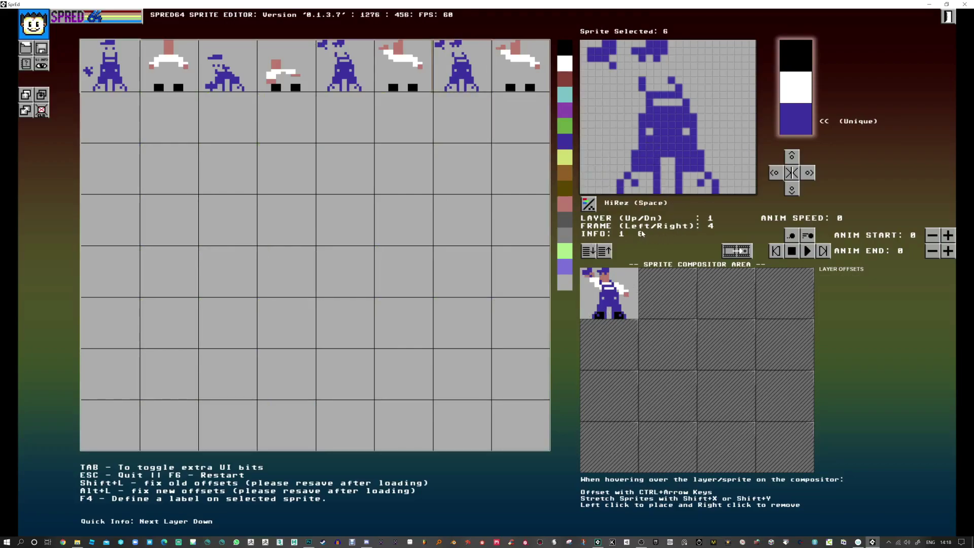
# Step: Redraw the tool held in the raised hand of sprite 6 one pixel lower
pyautogui.rightClick(605, 42)
pyautogui.click(613, 59)
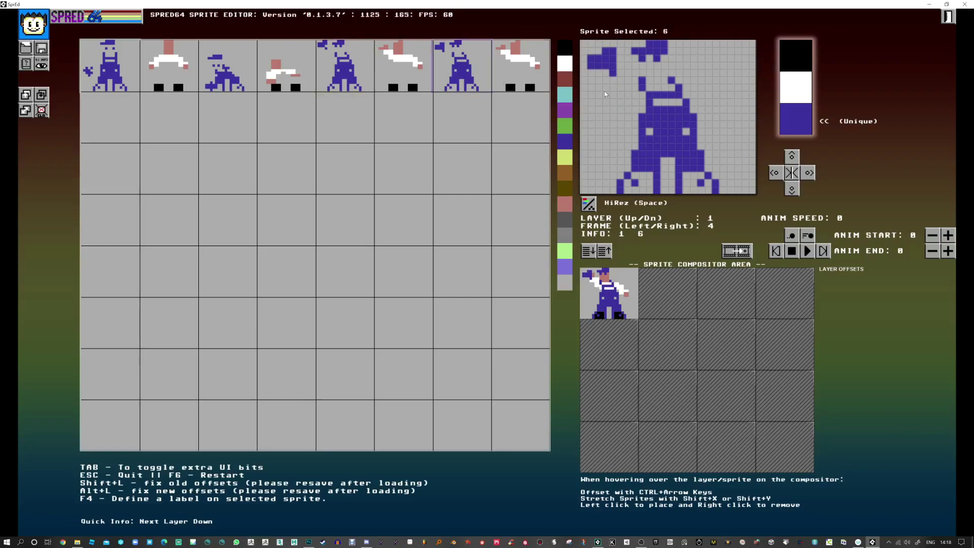
pyautogui.rightClick(613, 66)
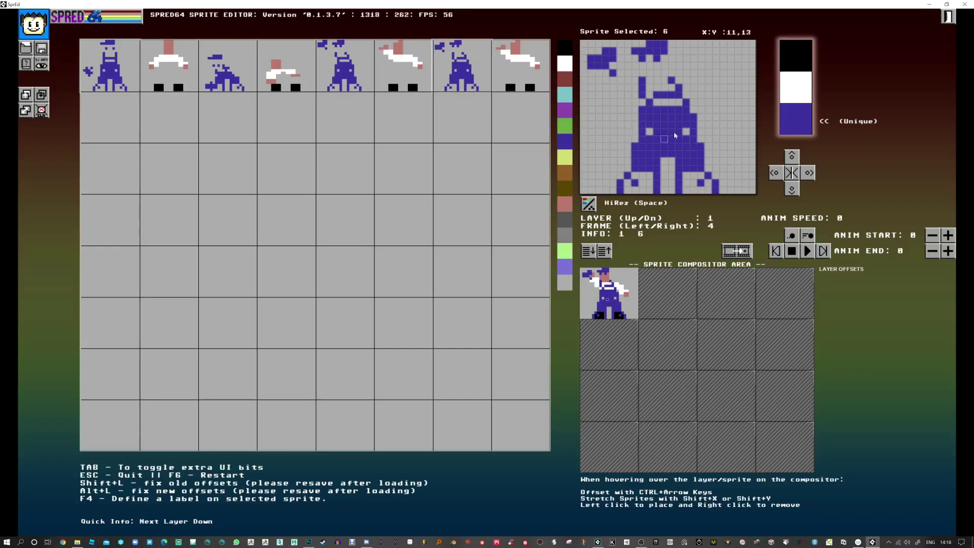
# Step: Lower the raised hand of sprite 7 by one pixel, extend its white sleeve below, and compare with the previous frame
pyautogui.click(523, 71)
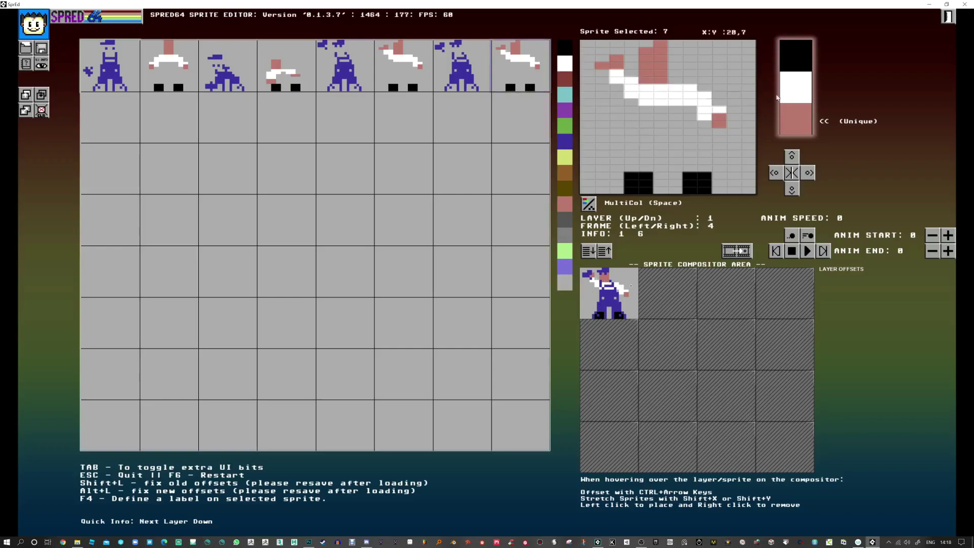
pyautogui.rightClick(616, 58)
pyautogui.rightClick(603, 66)
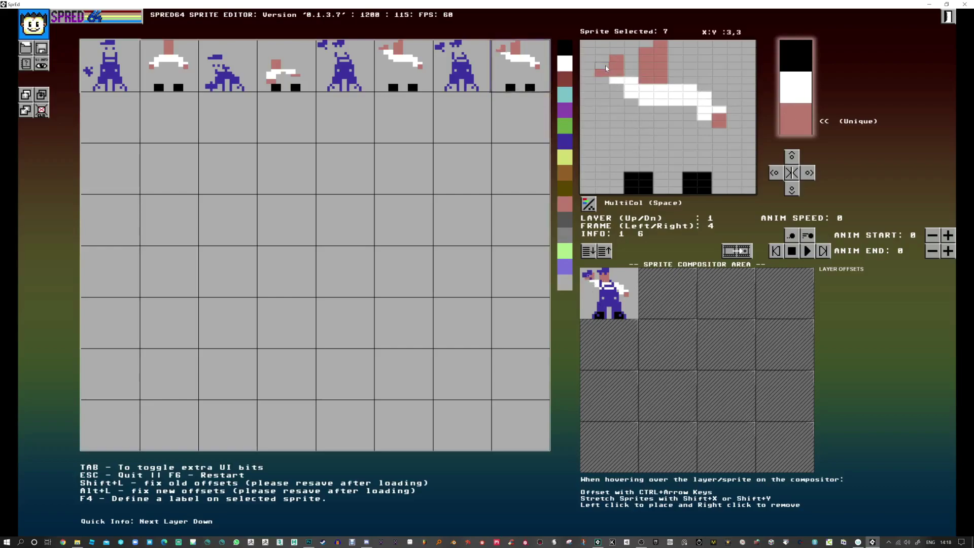
pyautogui.click(790, 92)
pyautogui.click(616, 91)
pyautogui.click(647, 110)
pyautogui.press('Left')
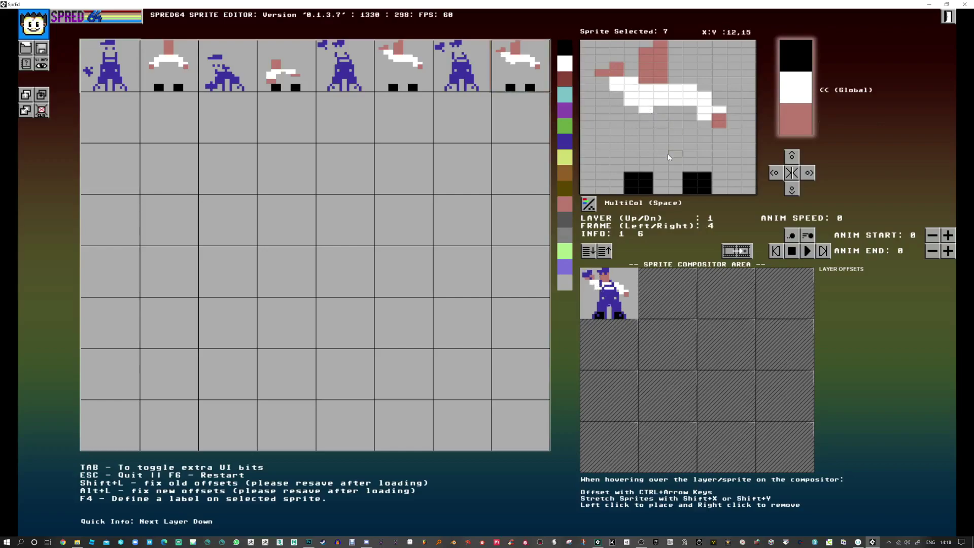
# Step: Shift all pixels of sprite 6 and sprite 7 down by one pixel
pyautogui.click(479, 63)
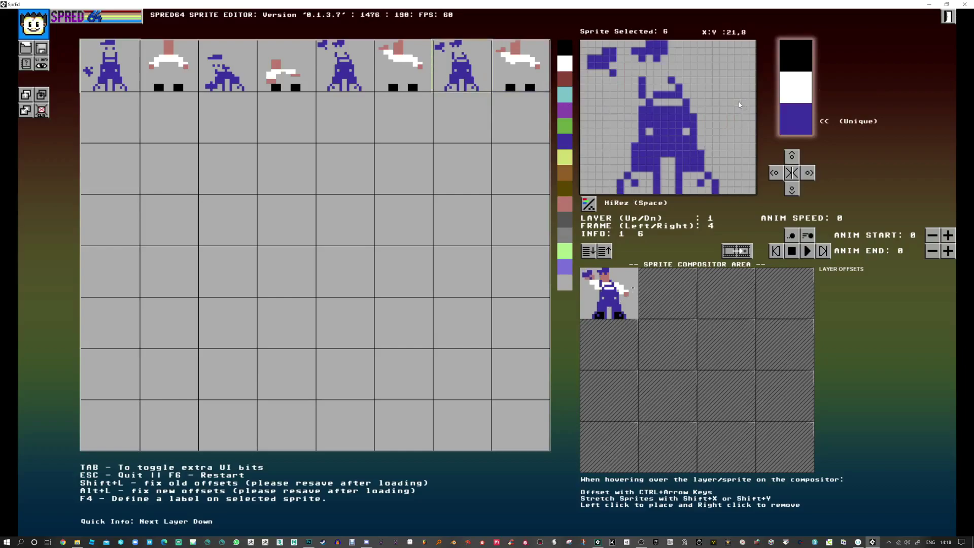
pyautogui.press('Right')
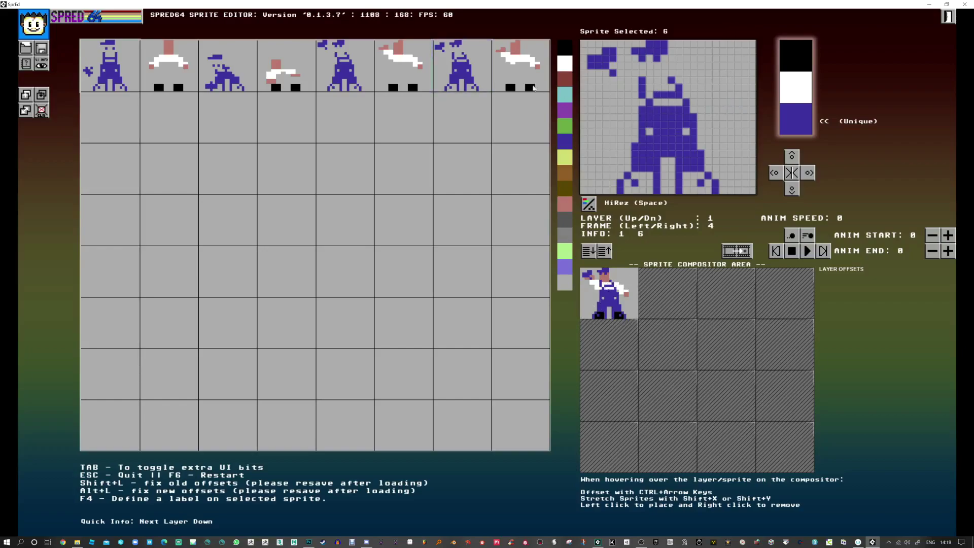
pyautogui.click(792, 189)
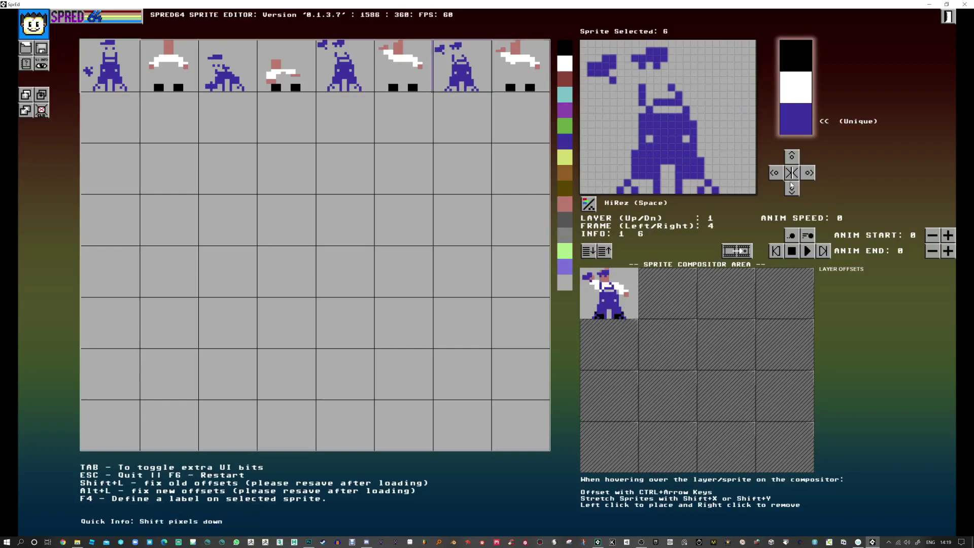
pyautogui.click(536, 79)
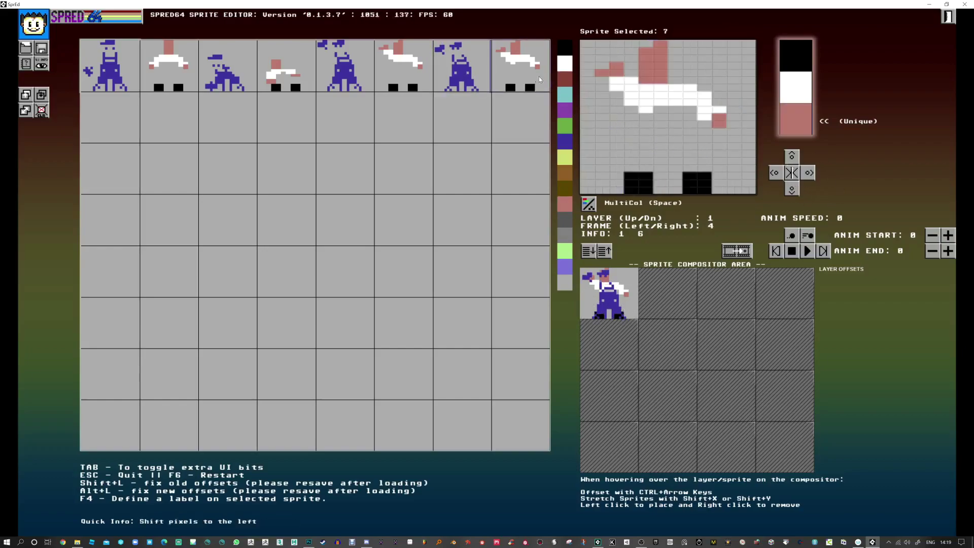
pyautogui.click(792, 189)
# Step: Redraw the trouser bottoms of sprite 6 and the black shoe tops of sprite 7 at their unshifted height
pyautogui.click(480, 83)
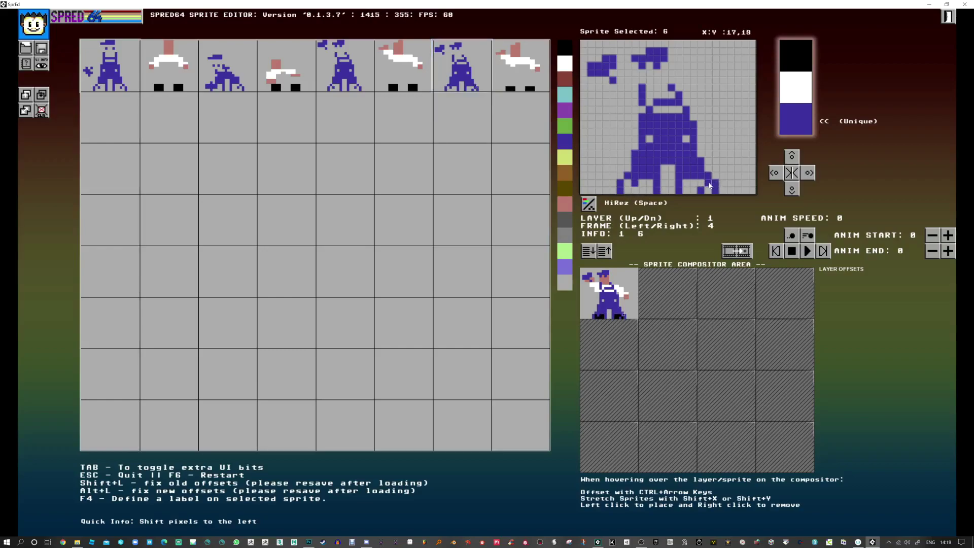
pyautogui.press('Left')
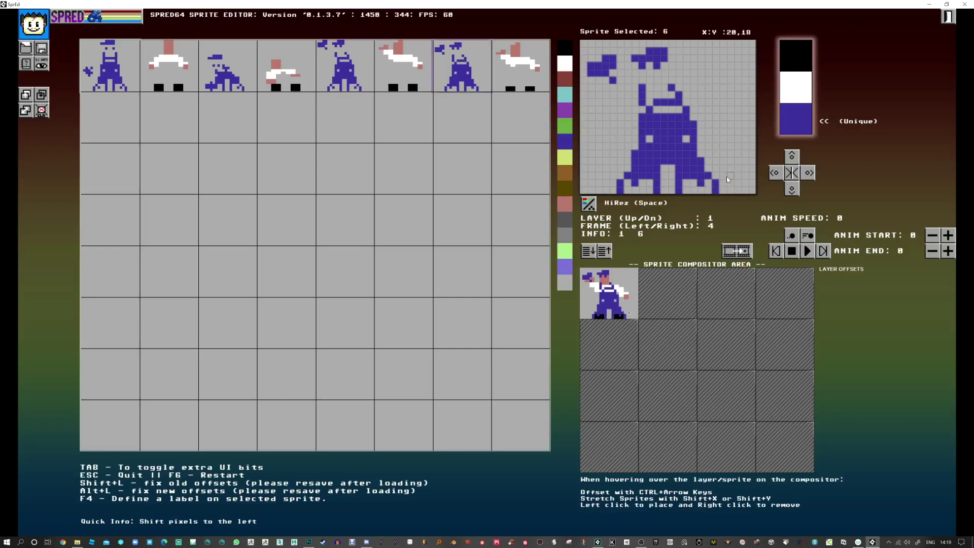
pyautogui.press('Right')
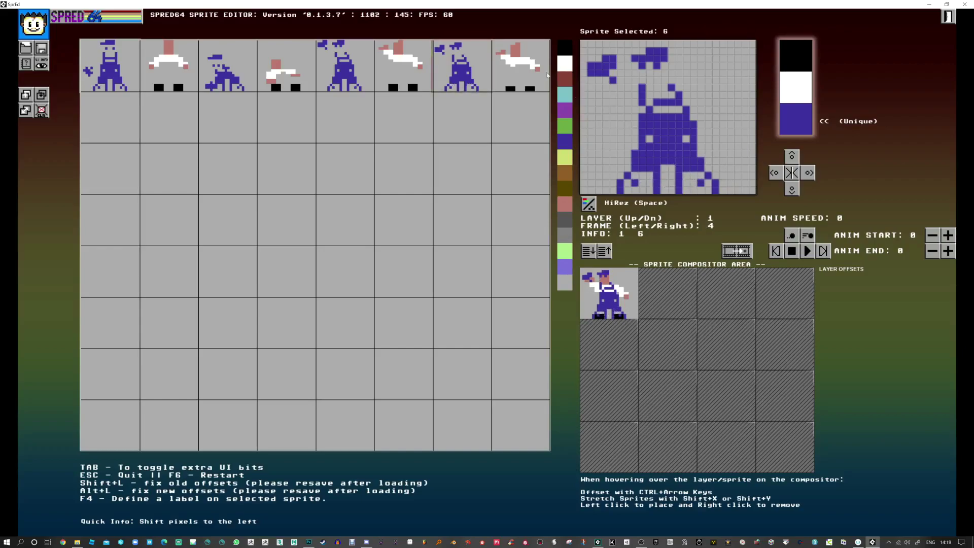
pyautogui.click(547, 76)
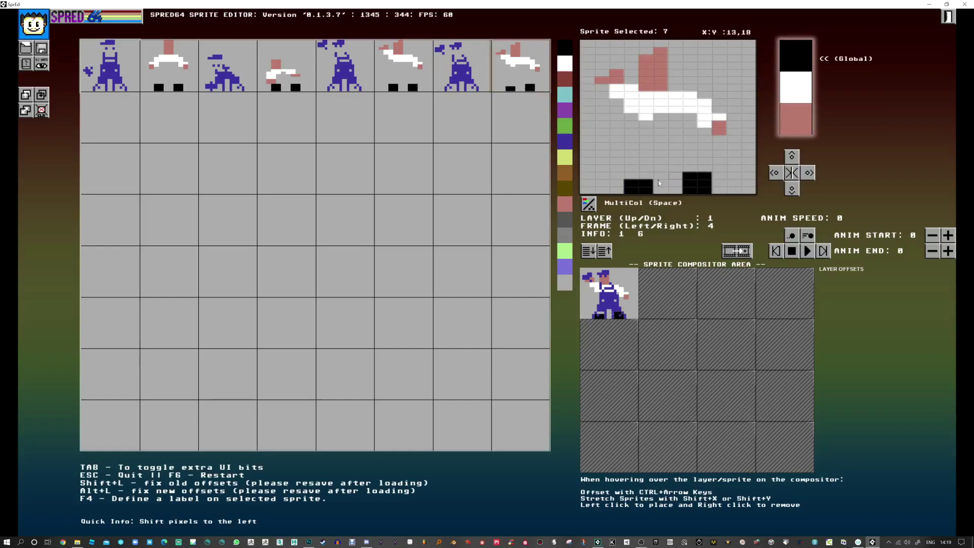
pyautogui.click(633, 176)
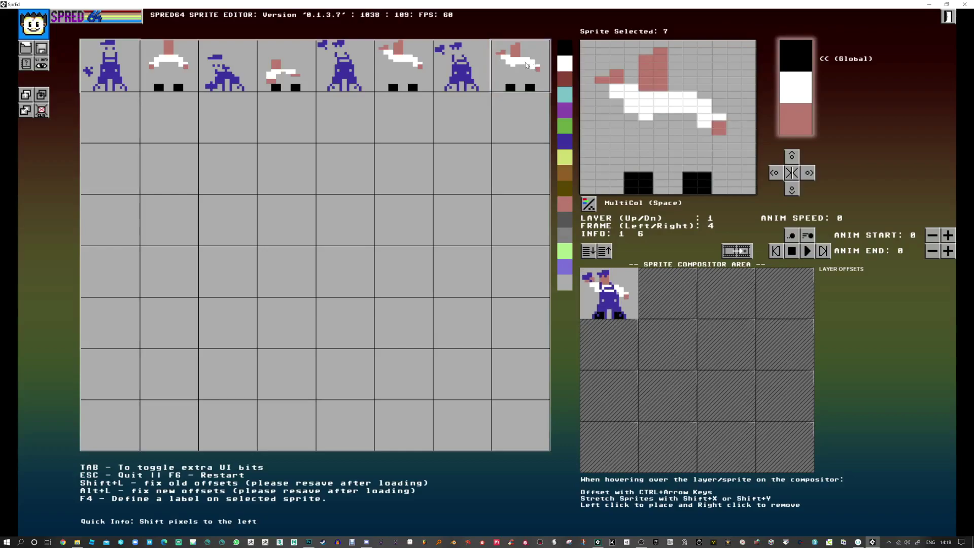
# Step: Raise the lowered hand of sprite 7 by one pixel and shorten its white cuff to match
pyautogui.click(794, 127)
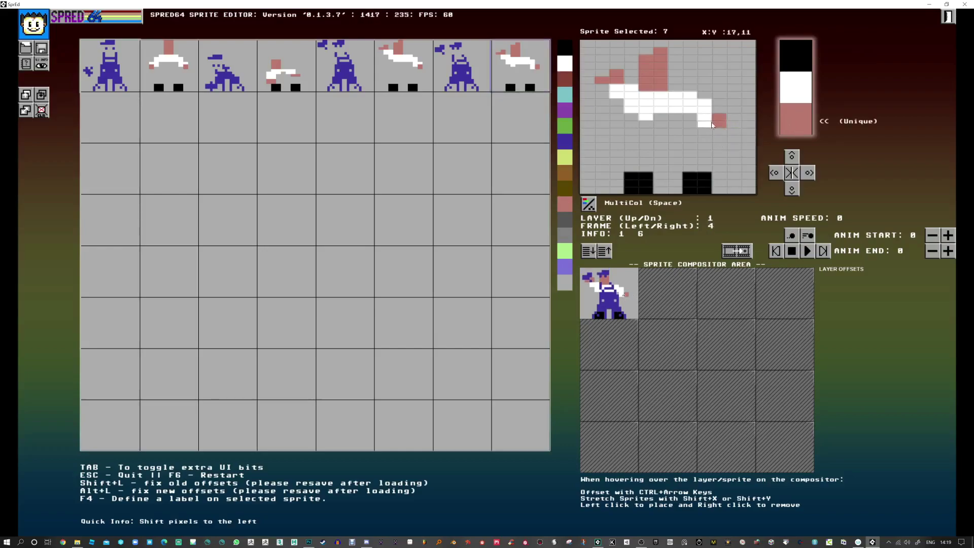
pyautogui.click(719, 109)
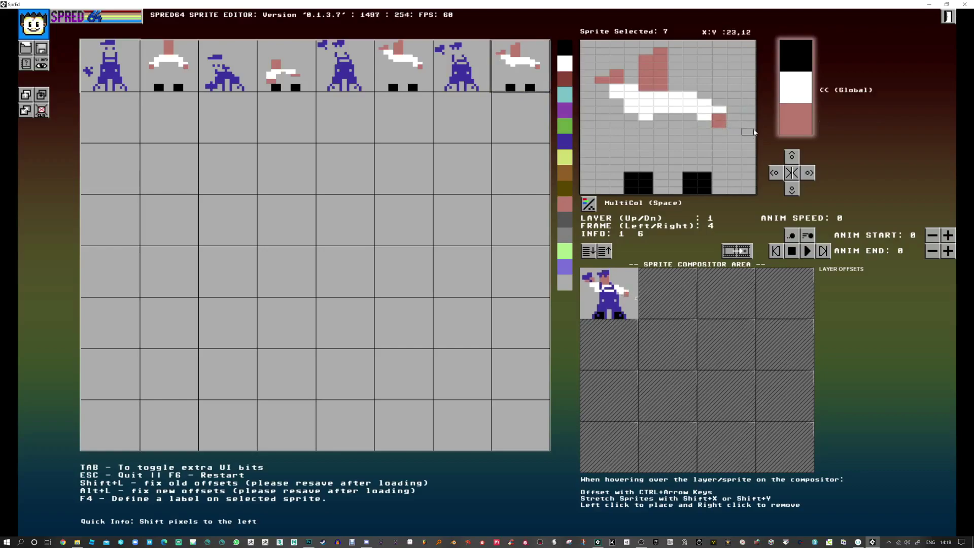
pyautogui.click(789, 118)
pyautogui.click(720, 110)
pyautogui.rightClick(719, 124)
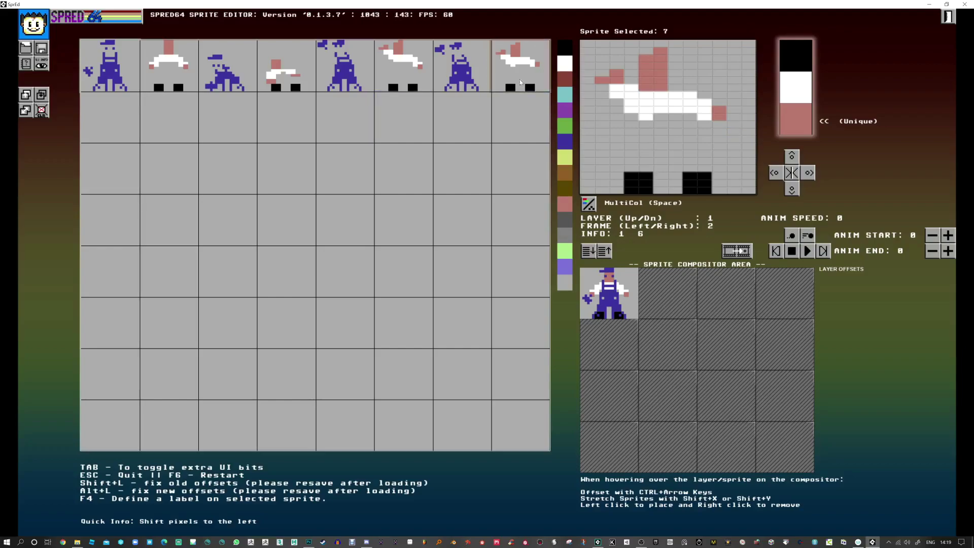
# Step: Copy sprites 1 and 0 into the empty sprite slots 9 and 8
pyautogui.click(165, 78)
pyautogui.hotkey('ctrl', 'c')
pyautogui.click(170, 122)
pyautogui.hotkey('ctrl', 'v')
pyautogui.click(119, 74)
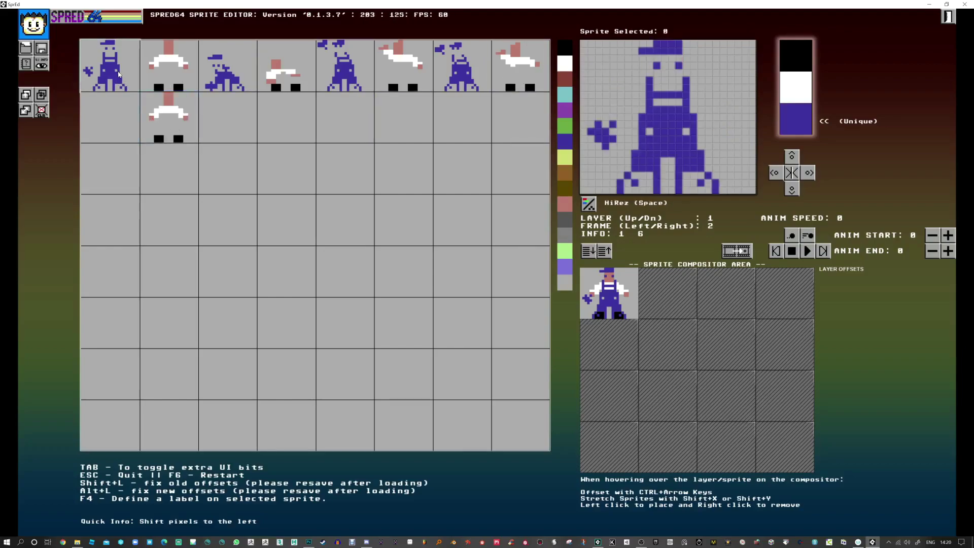
pyautogui.hotkey('ctrl', 'c')
pyautogui.click(127, 114)
pyautogui.hotkey('ctrl', 'v')
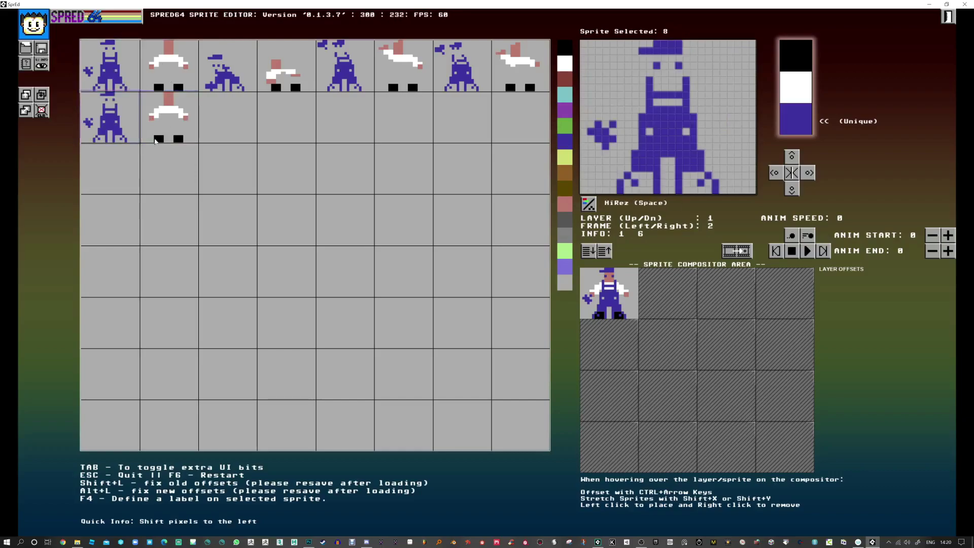
# Step: Step through compositor frames 2 to 5 to compare the poses, and show the slot numbers
pyautogui.press('Right')
pyautogui.press('Right')
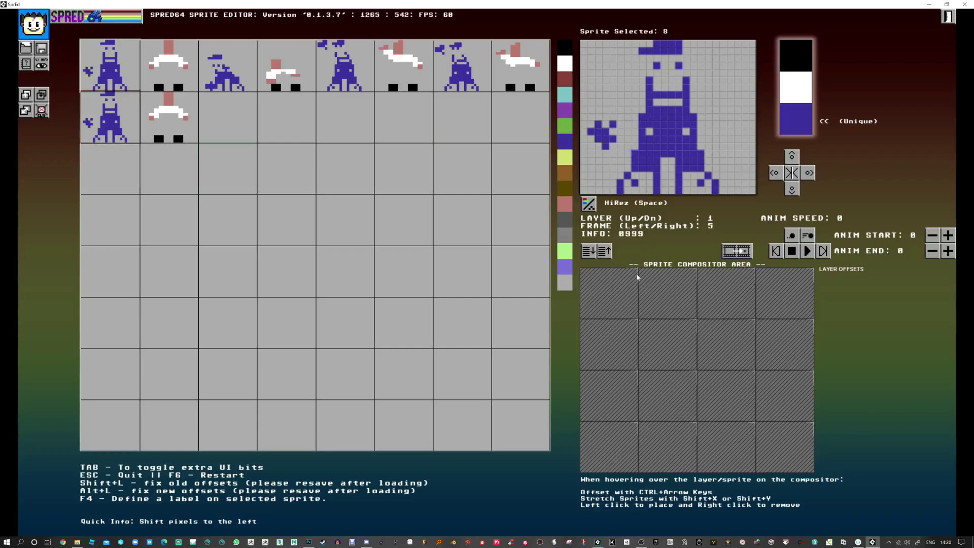
pyautogui.press('Left')
pyautogui.press('Left')
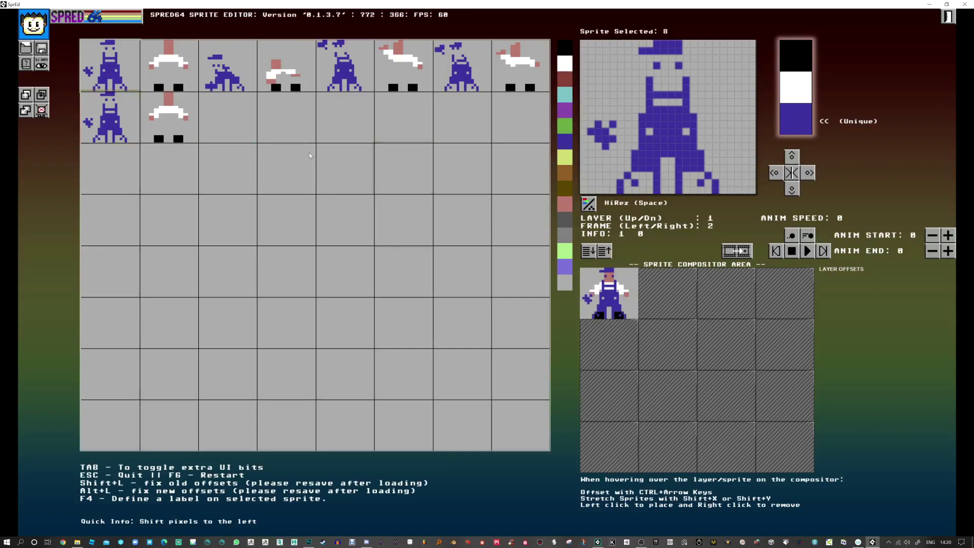
pyautogui.click(162, 74)
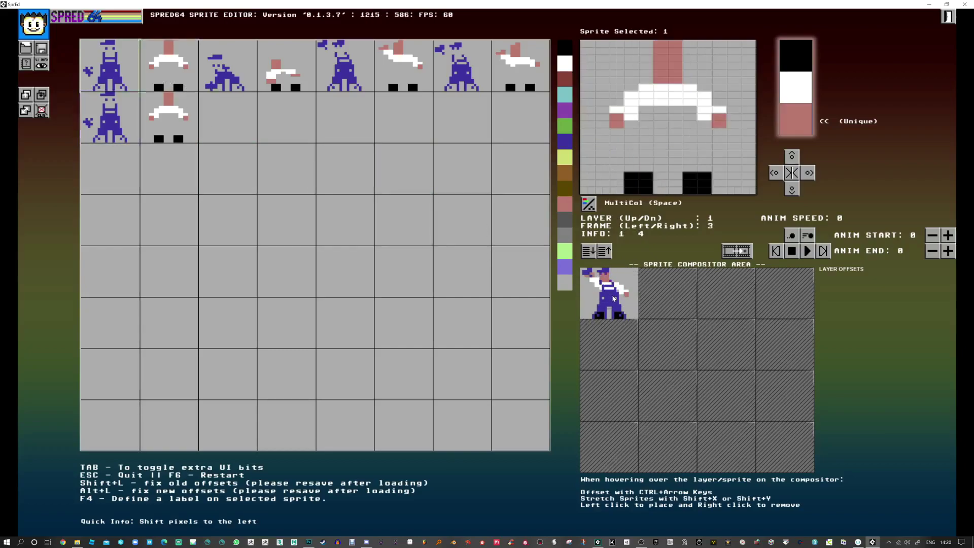
pyautogui.press('Right')
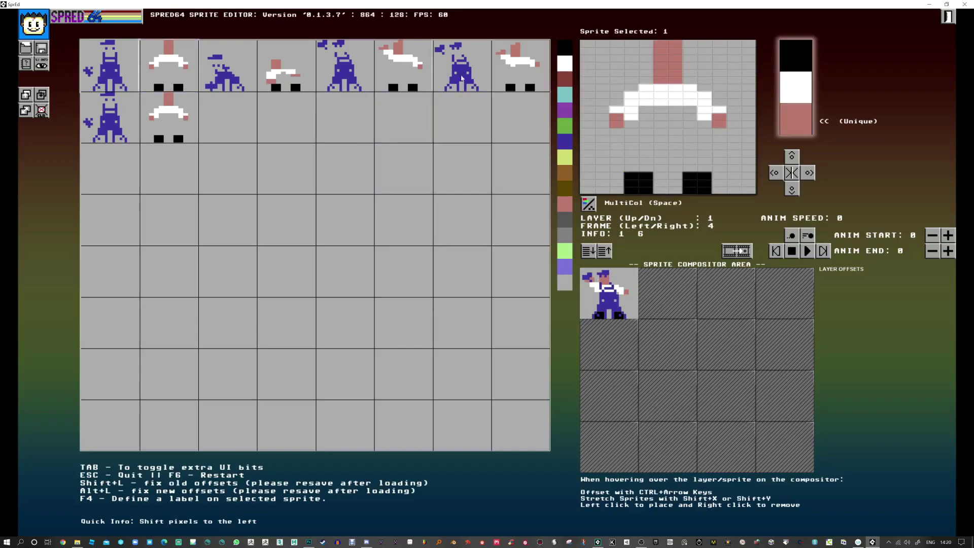
pyautogui.press('Left')
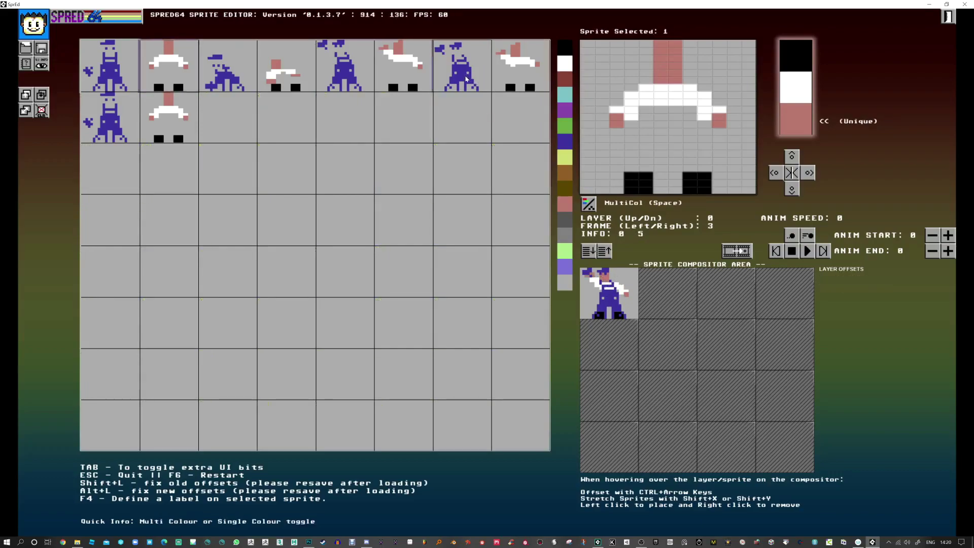
pyautogui.press('Tab')
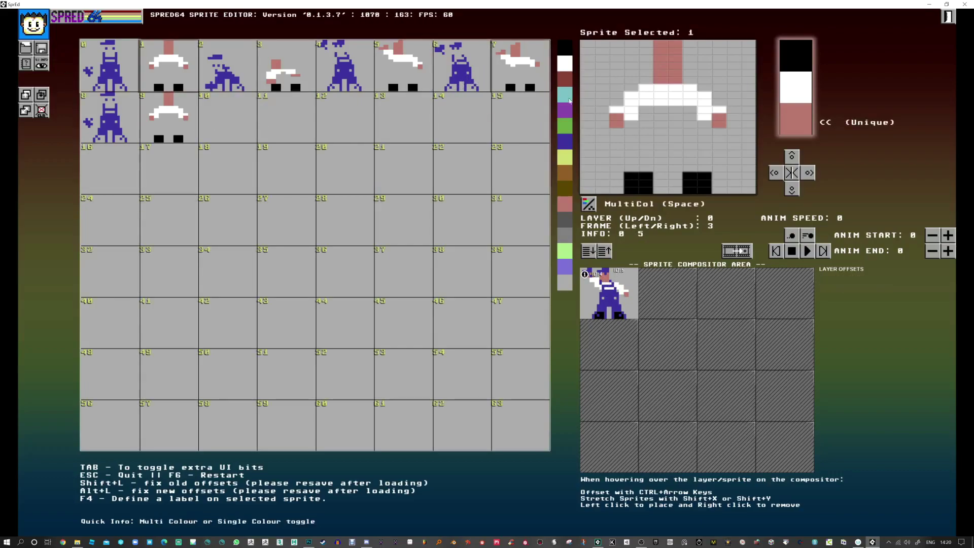
# Step: Build compositor frame 5 in the first cell with sprite 5 on layer 0 and sprite 4 on layer 1
pyautogui.click(397, 70)
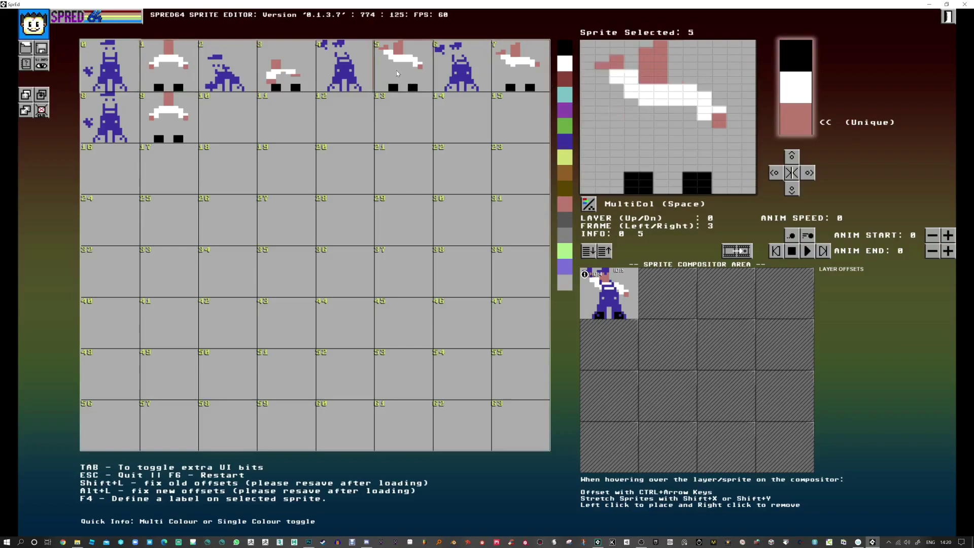
pyautogui.press('Right')
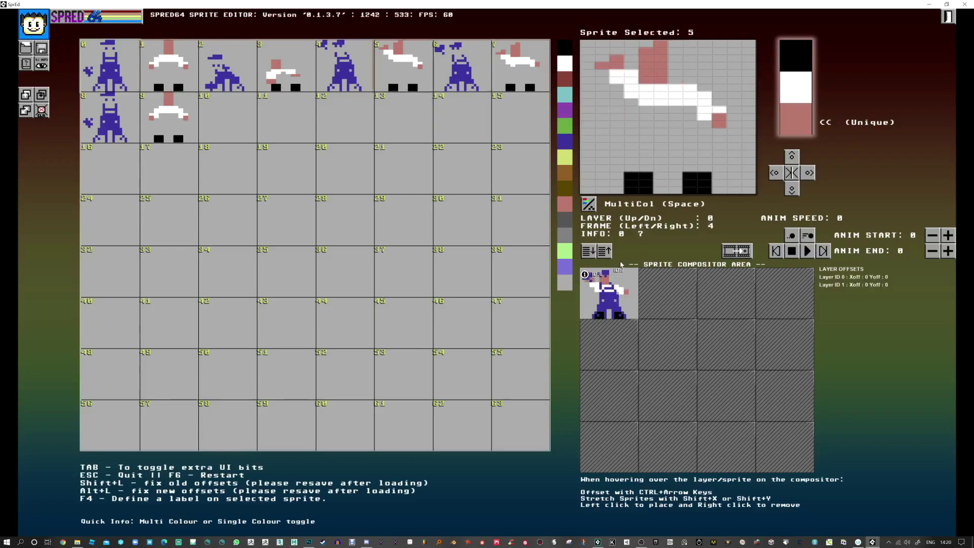
pyautogui.press('Right')
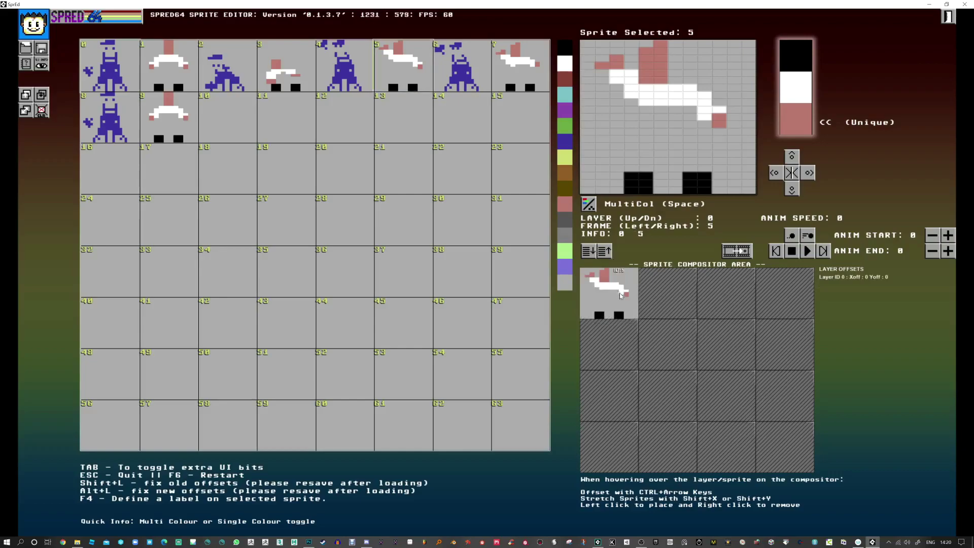
pyautogui.press('Up')
pyautogui.click(345, 66)
pyautogui.click(617, 313)
# Step: Build compositor frame 6 in the first cell with sprite 7 on layer 0 and sprite 6 on layer 1
pyautogui.press('Right')
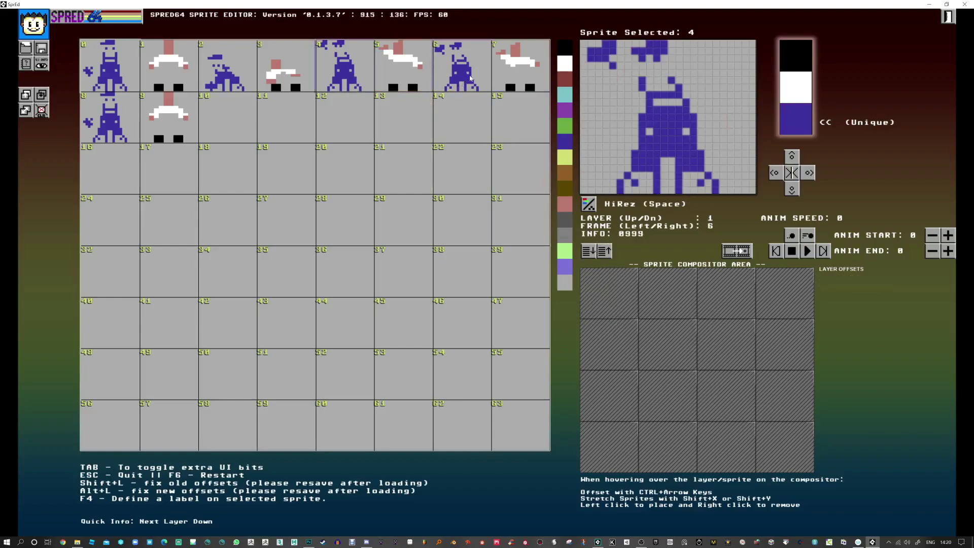
pyautogui.click(520, 75)
pyautogui.press('Down')
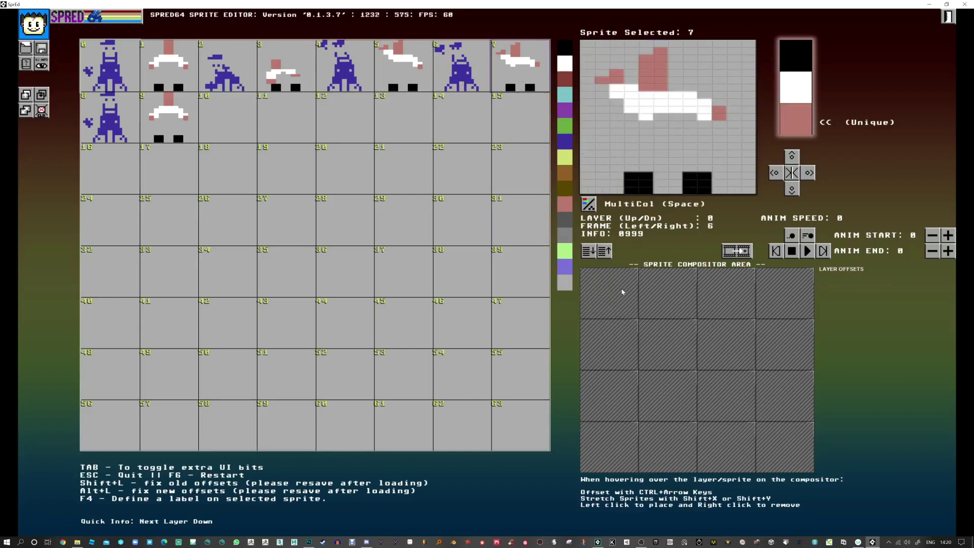
pyautogui.click(620, 288)
pyautogui.click(459, 75)
pyautogui.press('Up')
pyautogui.click(609, 293)
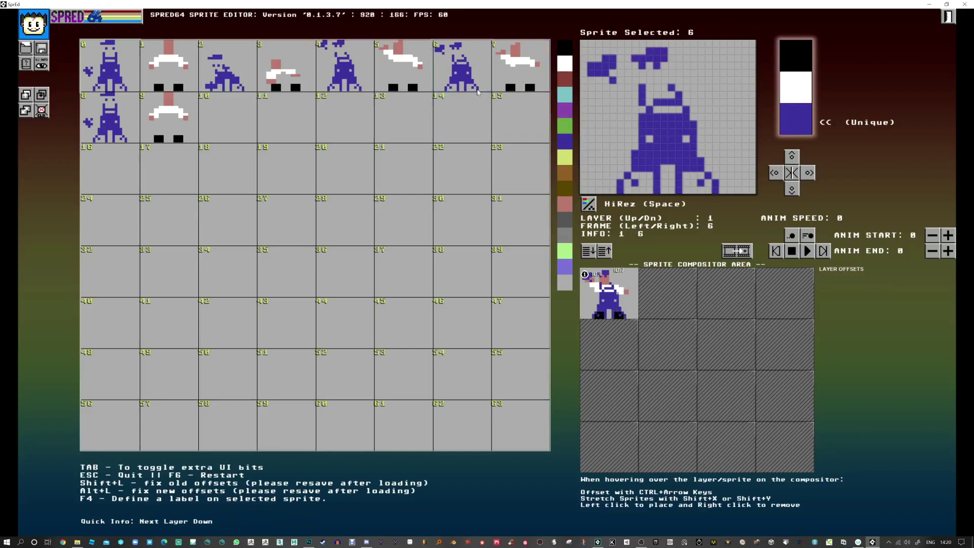
# Step: Build compositor frame 7 in the first cell with sprite 5 on layer 0 and sprite 4 on layer 1
pyautogui.click(409, 70)
pyautogui.rightClick(614, 296)
pyautogui.click(614, 296)
pyautogui.scroll(1, 616, 299)
pyautogui.click(608, 300)
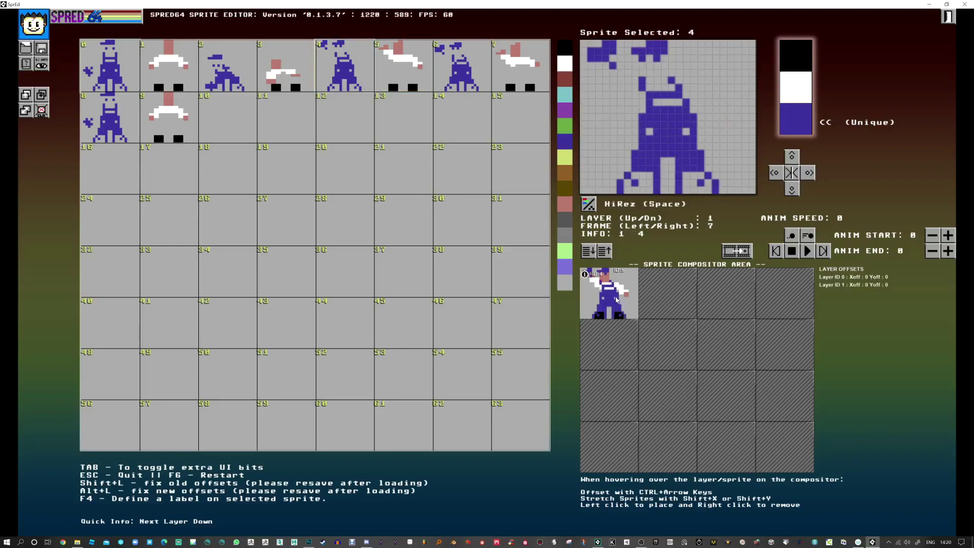
# Step: Build compositor frame 8 in the first cell with sprite 7 on layer 0 and sprite 6 on layer 1, and advance to frame 9
pyautogui.press('Right')
pyautogui.click(504, 74)
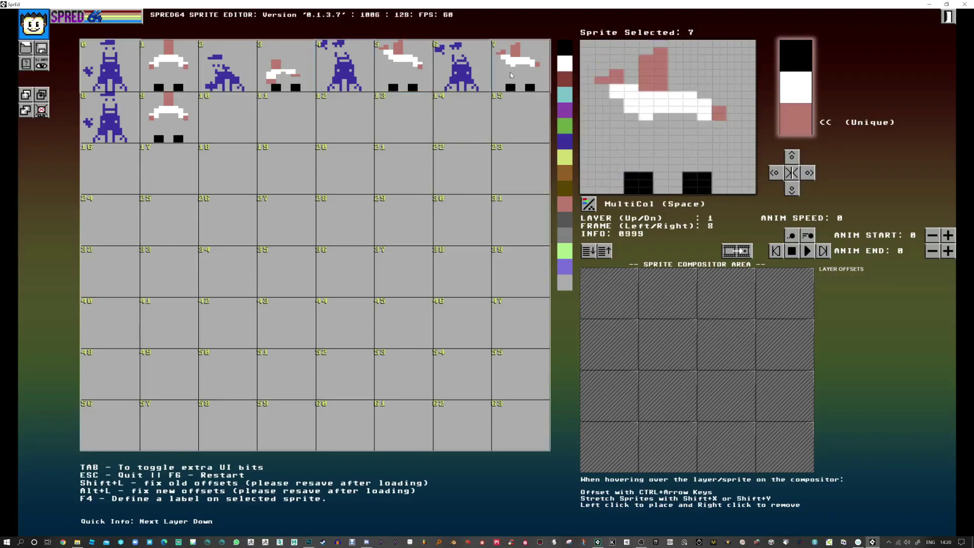
pyautogui.click(620, 282)
pyautogui.click(467, 76)
pyautogui.press('Up')
pyautogui.click(613, 295)
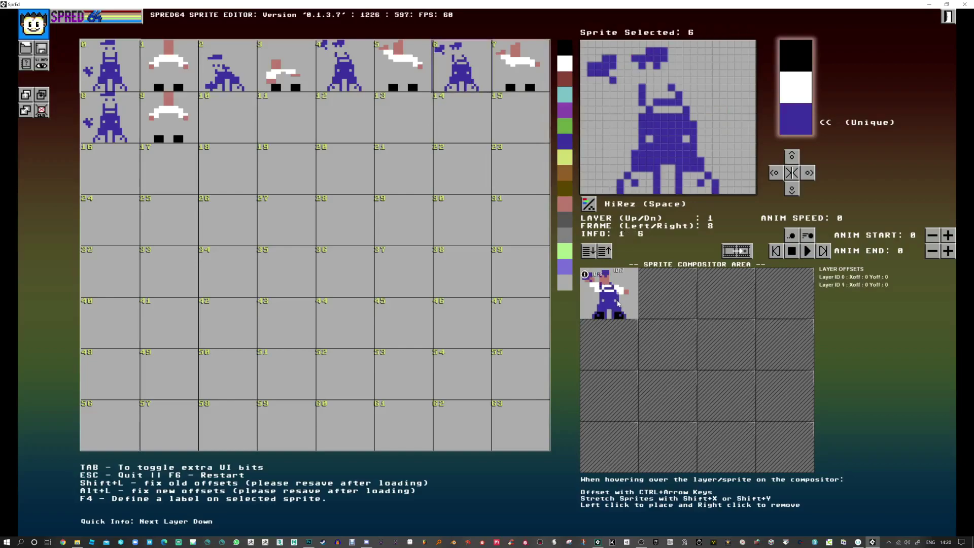
pyautogui.press('Right')
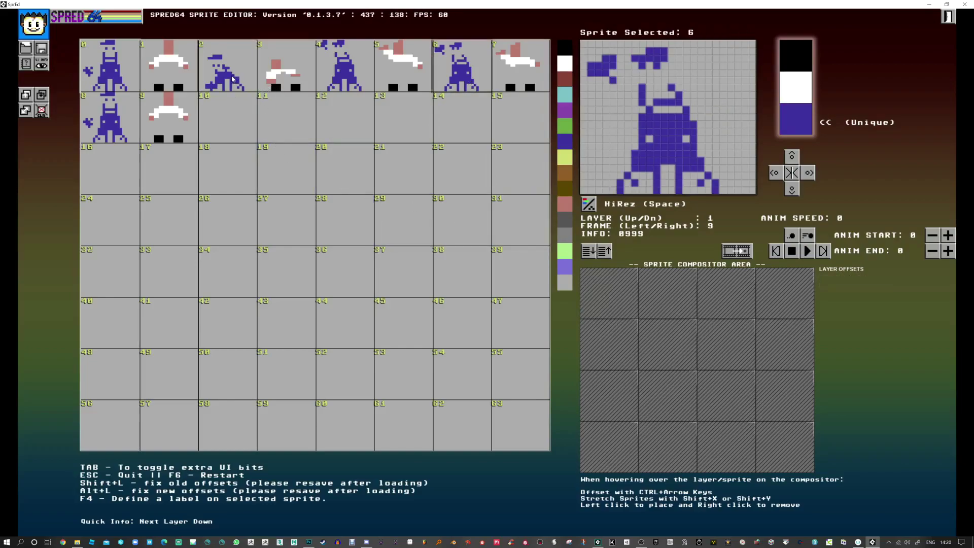
# Step: Build compositor frame 9 in the first cell with sprite 3 on layer 0 and sprite 2 on layer 1
pyautogui.click(272, 90)
pyautogui.press('Down')
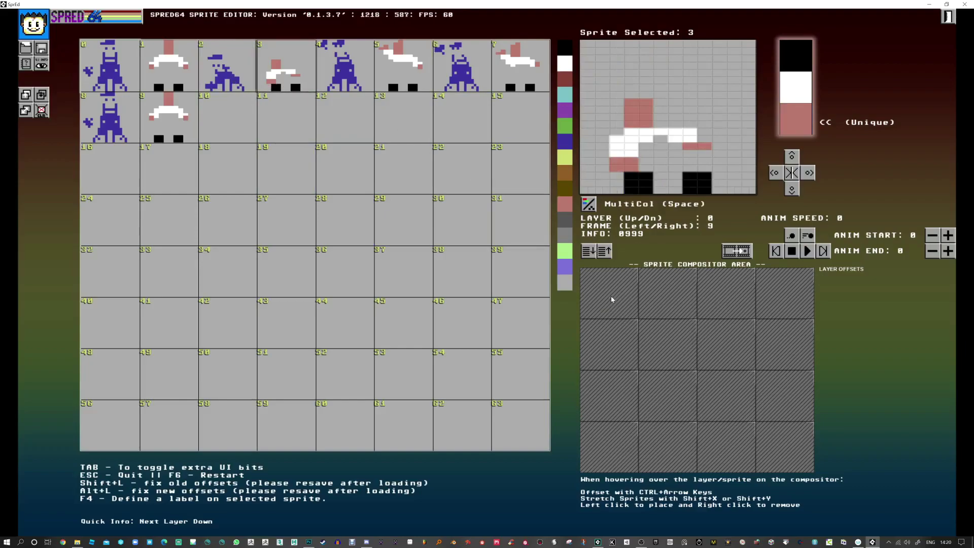
pyautogui.click(612, 297)
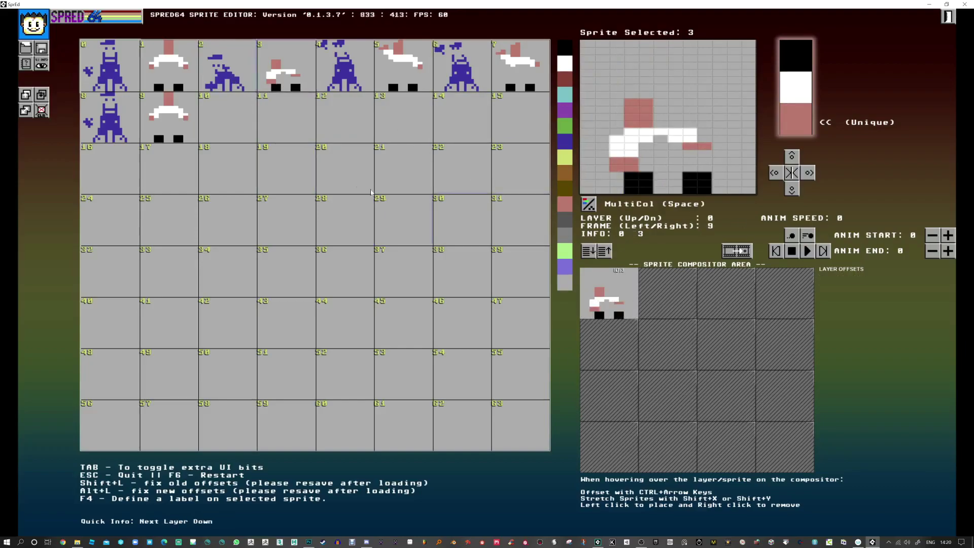
pyautogui.click(227, 69)
pyautogui.press('Up')
pyautogui.click(611, 297)
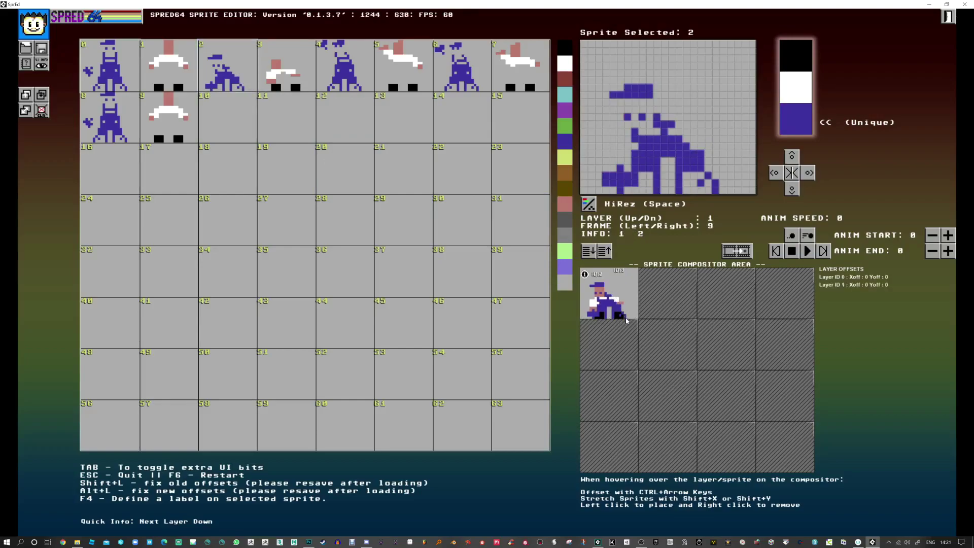
# Step: Switch through frame 9's layers and the neighbouring frame, and remove and re-place sprite 2 on layer 1
pyautogui.press('Down')
pyautogui.press('Up')
pyautogui.press('Left')
pyautogui.press('Right')
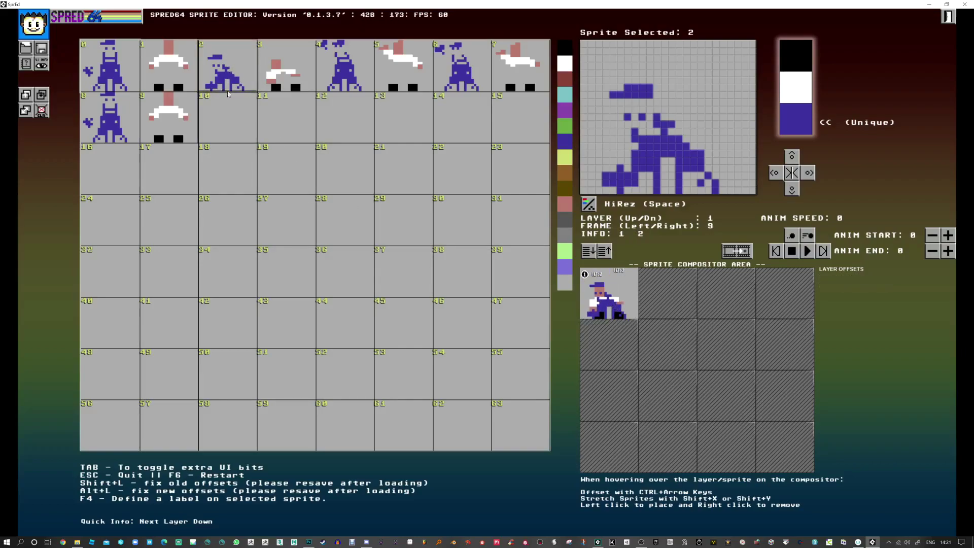
pyautogui.moveTo(612, 313)
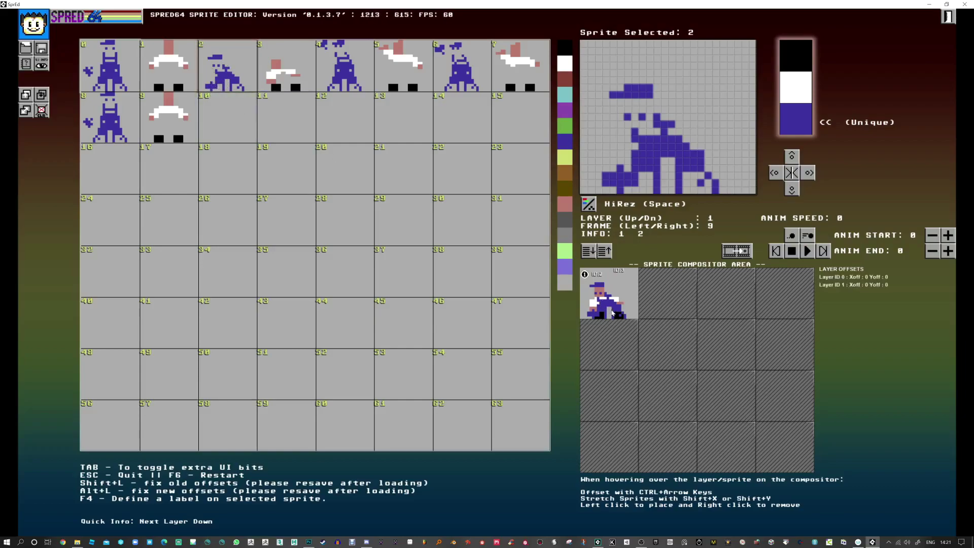
pyautogui.rightClick(613, 310)
pyautogui.click(612, 309)
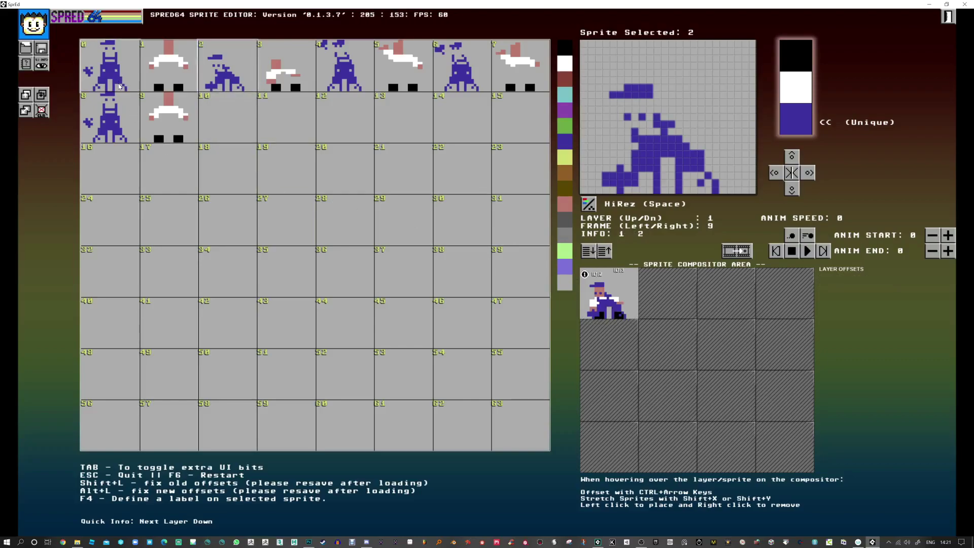
# Step: Build compositor frame 10 in the first cell with sprite 9 on layer 0 and sprite 8 on layer 1
pyautogui.click(117, 119)
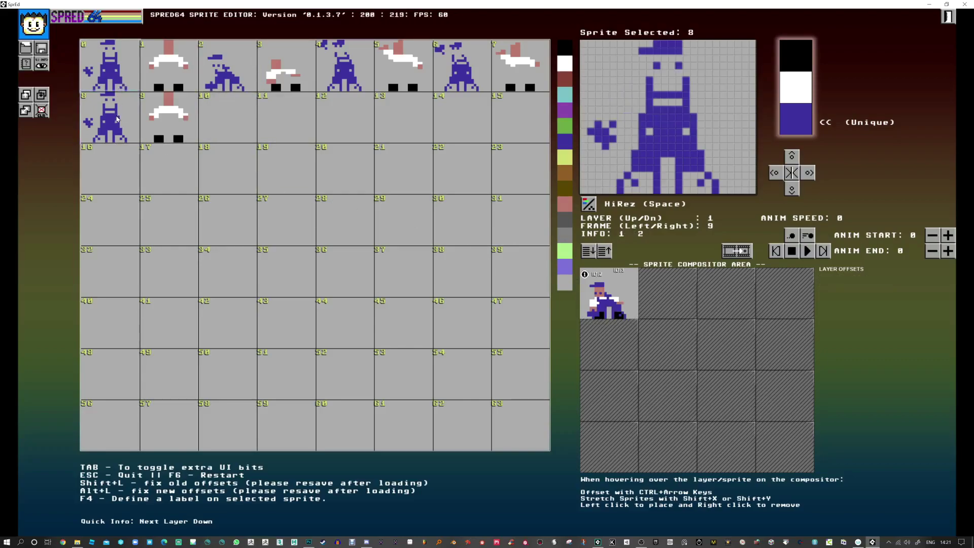
pyautogui.rightClick(634, 301)
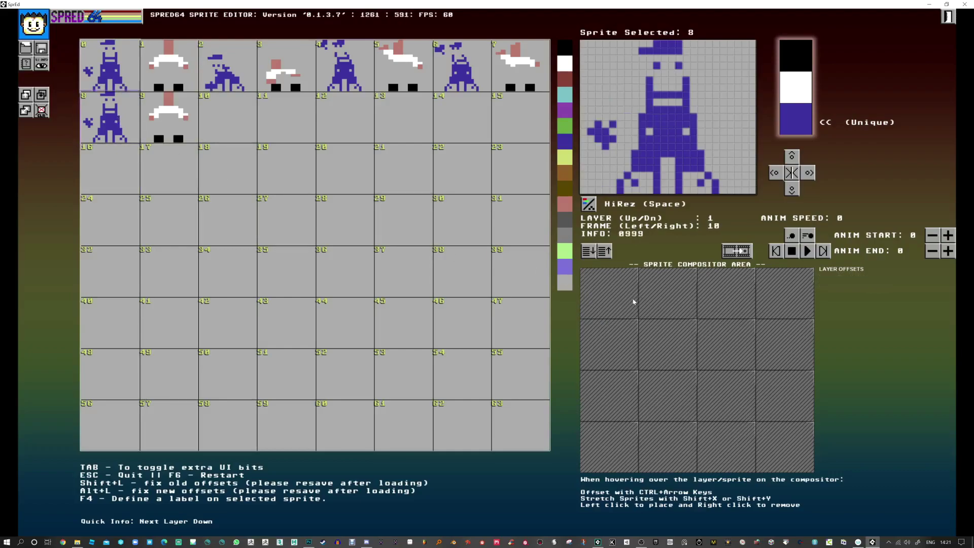
pyautogui.click(169, 117)
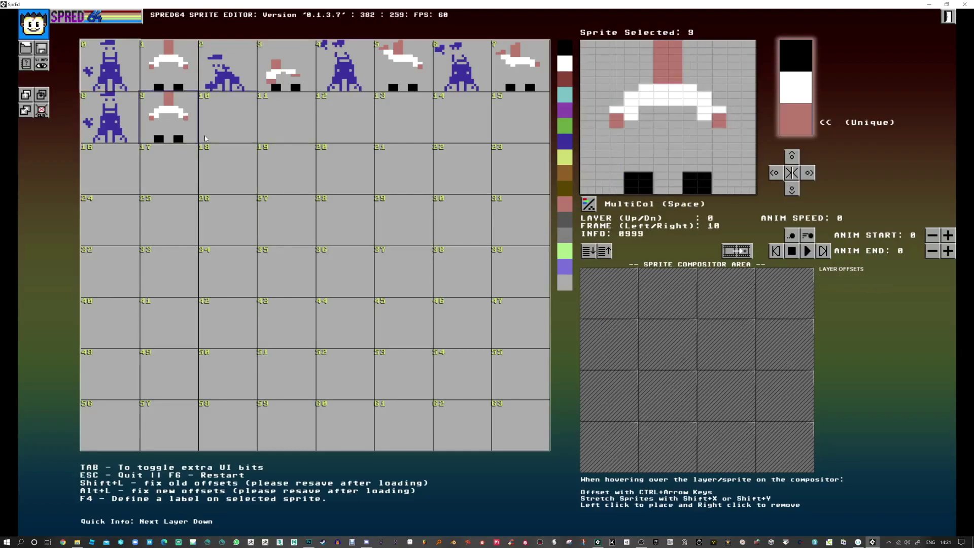
pyautogui.click(632, 295)
pyautogui.press('Up')
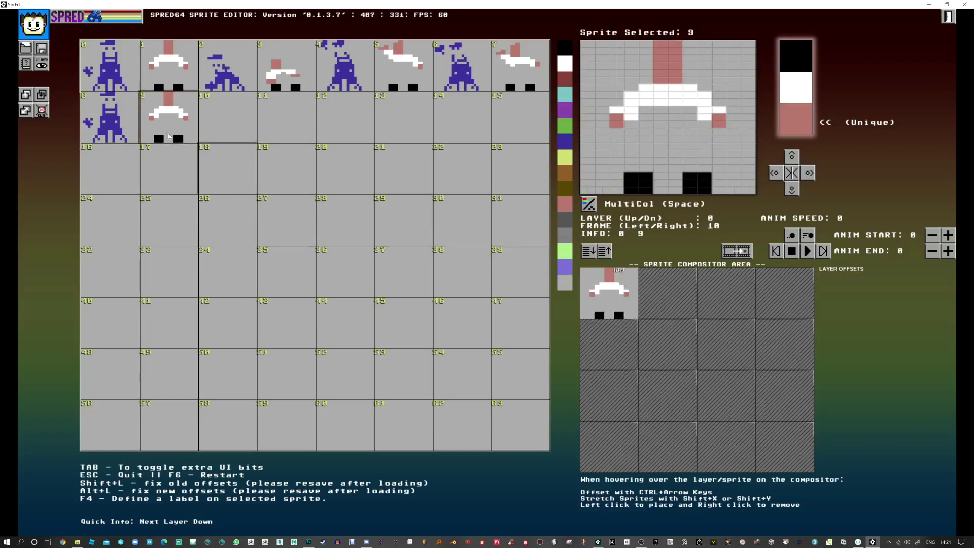
pyautogui.click(114, 117)
pyautogui.click(628, 310)
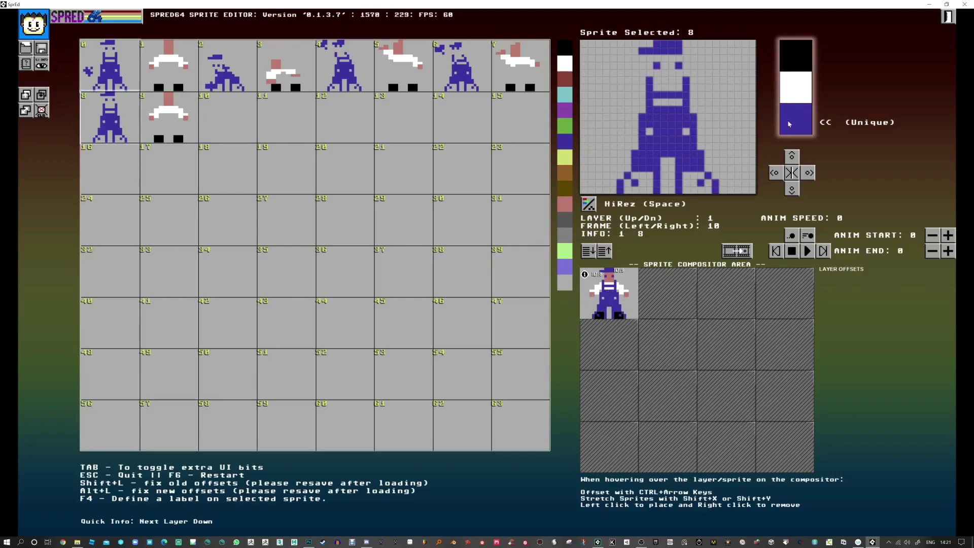
# Step: Replace the tool beside the body in HiRez sprite 8 with a flat blue stub two pixels wide at hand height
pyautogui.moveTo(613, 126); pyautogui.dragTo(613, 131)
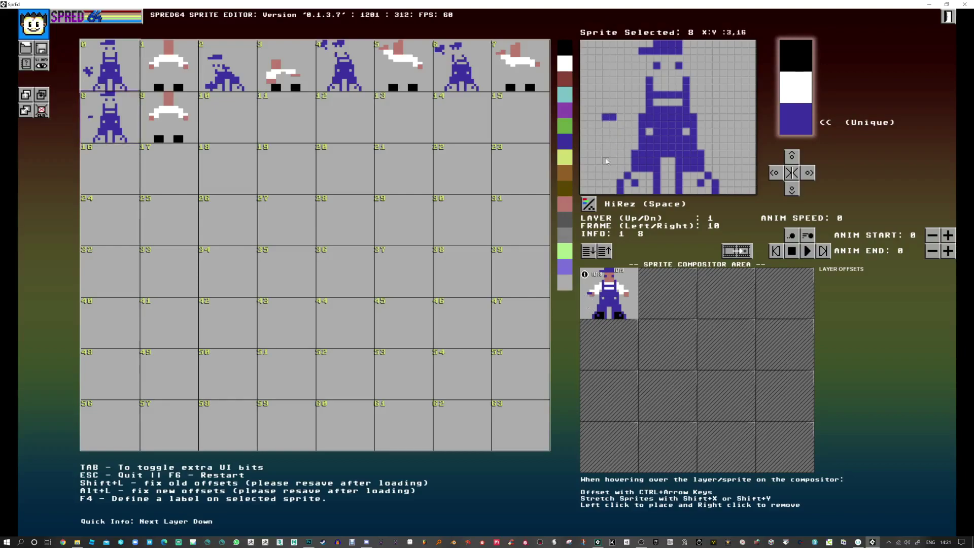
pyautogui.moveTo(606, 124); pyautogui.dragTo(613, 124)
pyautogui.rightClick(613, 118)
pyautogui.rightClick(606, 118)
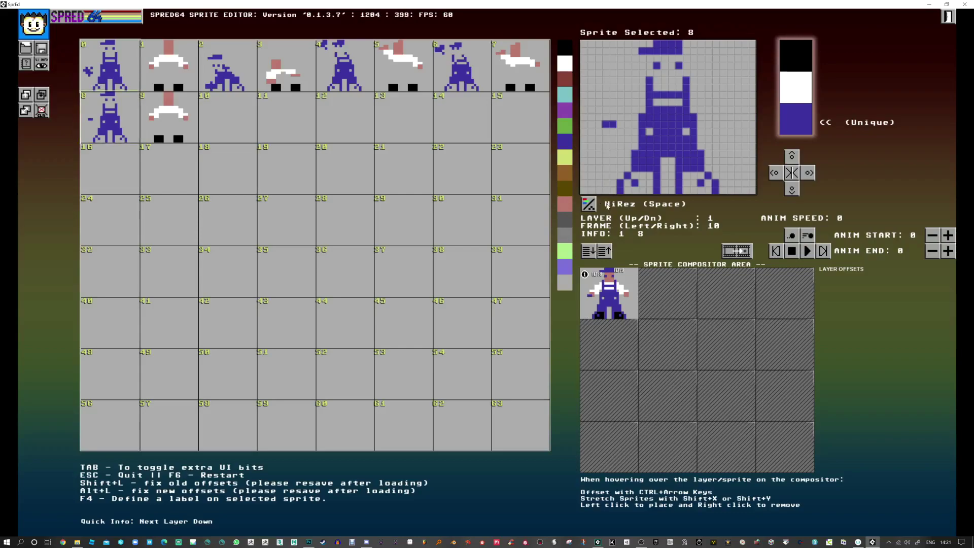
# Step: Pull the right-hand arm of MultiCol sprite 9 in by two columns, redrawing the white cuff and flesh-coloured hand nearer the body
pyautogui.click(184, 130)
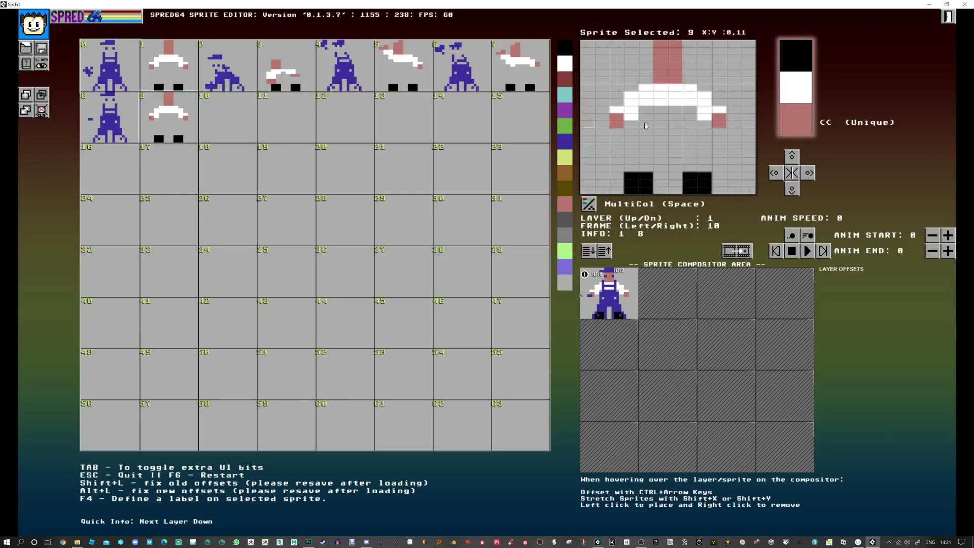
pyautogui.click(705, 120)
pyautogui.rightClick(720, 121)
pyautogui.rightClick(720, 109)
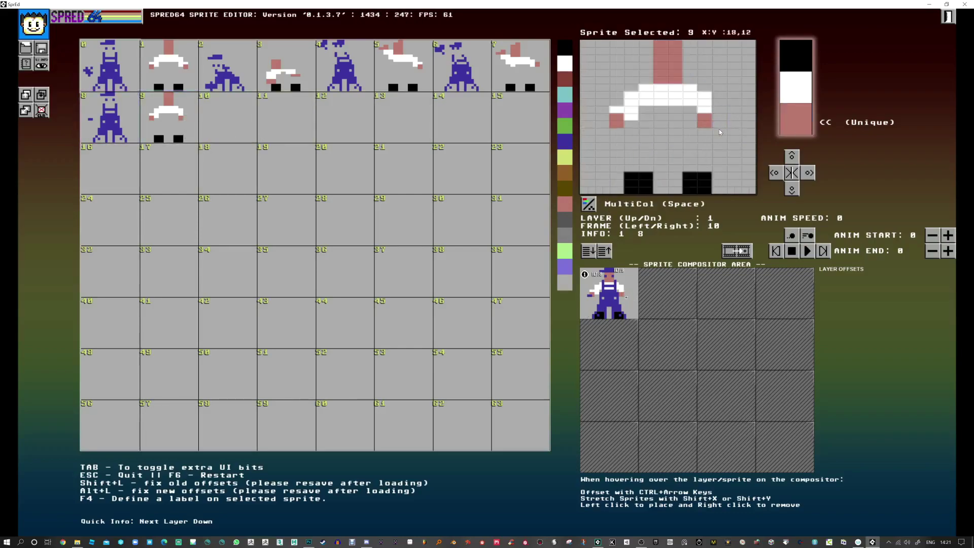
pyautogui.click(794, 92)
pyautogui.click(695, 110)
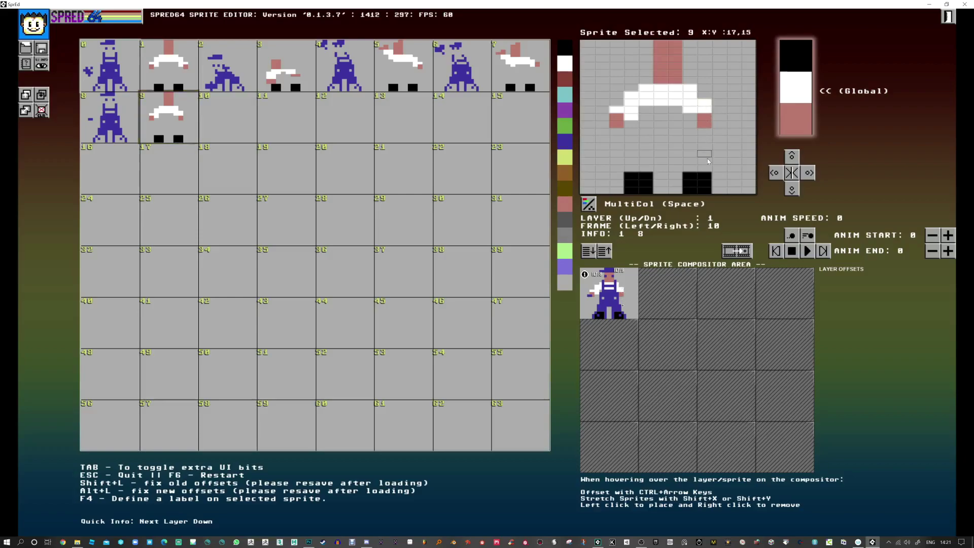
pyautogui.rightClick(703, 122)
pyautogui.rightClick(703, 106)
pyautogui.click(780, 117)
pyautogui.click(693, 124)
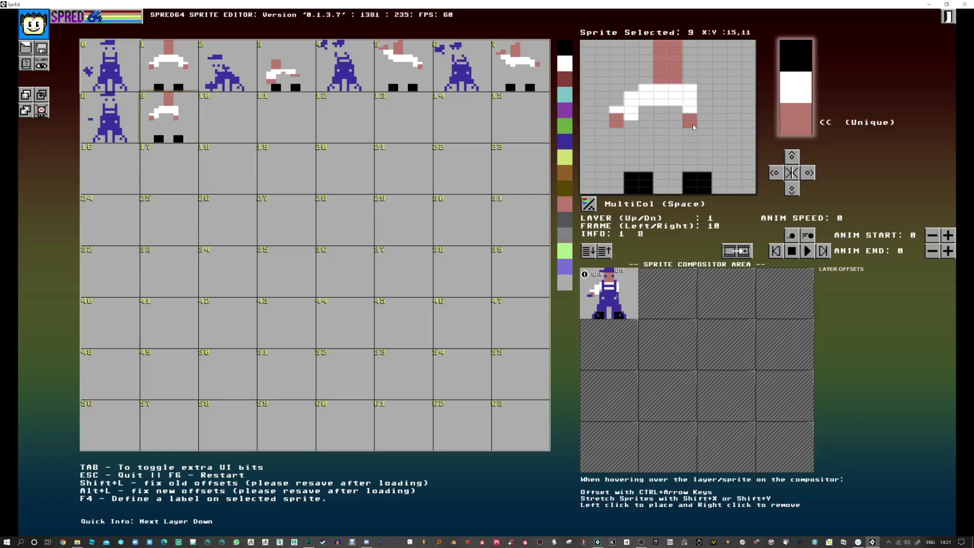
# Step: Widen sprite 9's right-hand arm with an outer white sleeve column and extend the hand one pixel outward and down
pyautogui.click(117, 119)
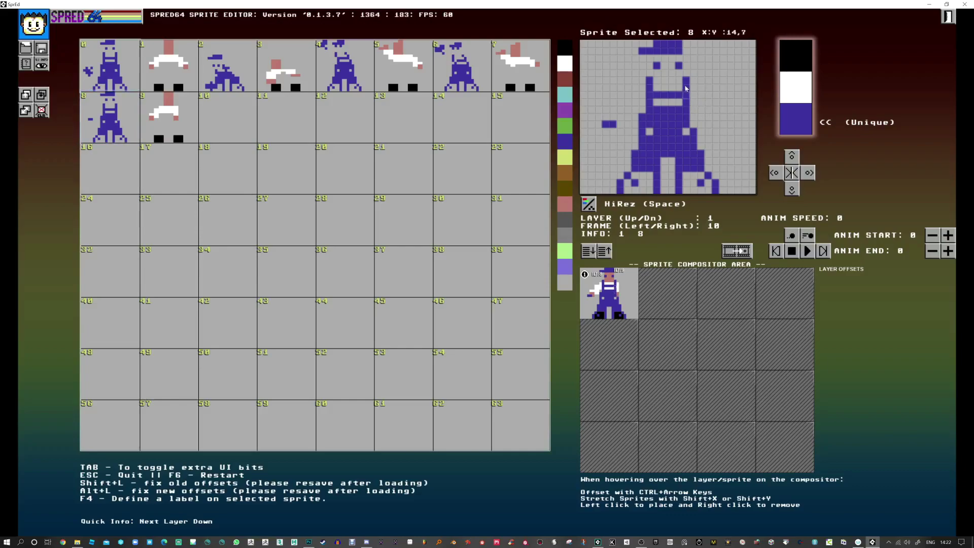
pyautogui.click(168, 118)
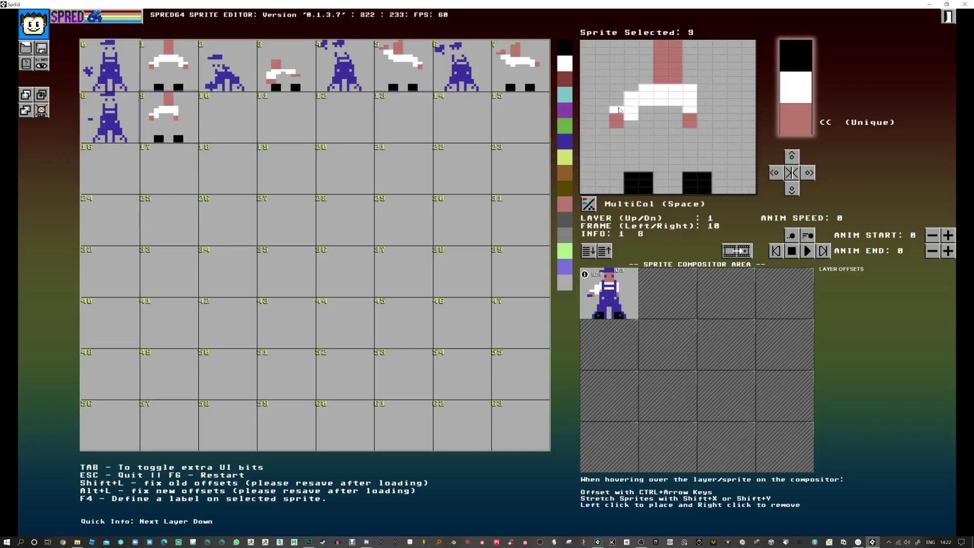
pyautogui.moveTo(703, 107); pyautogui.dragTo(705, 131)
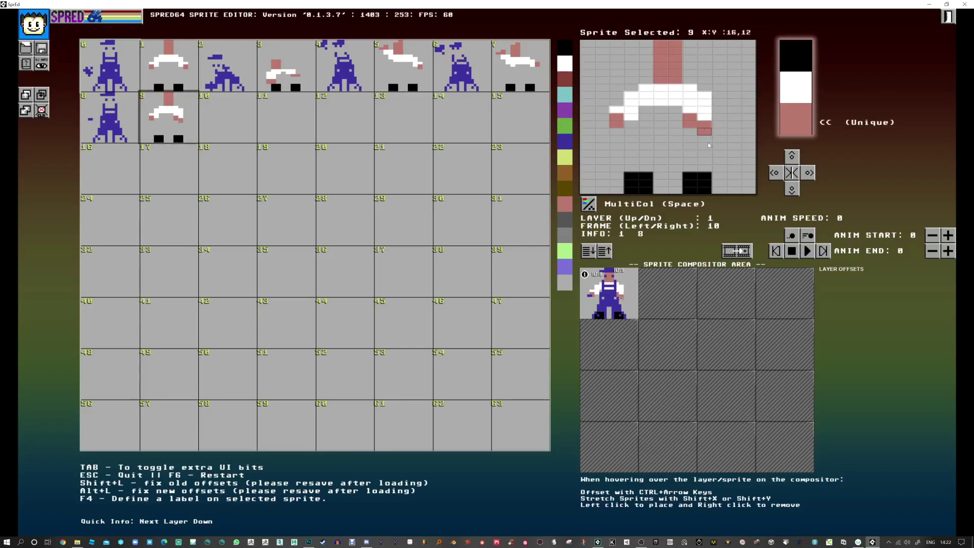
pyautogui.click(114, 131)
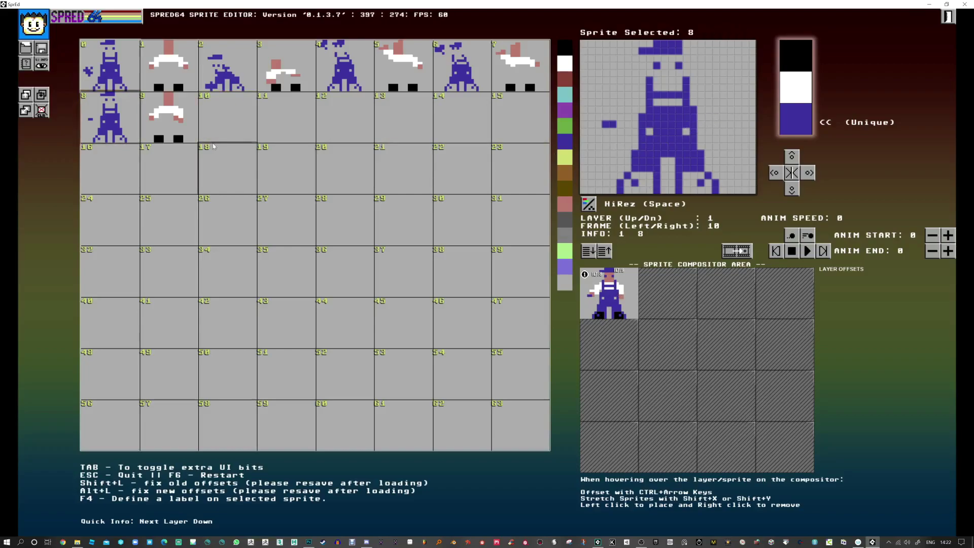
pyautogui.click(166, 122)
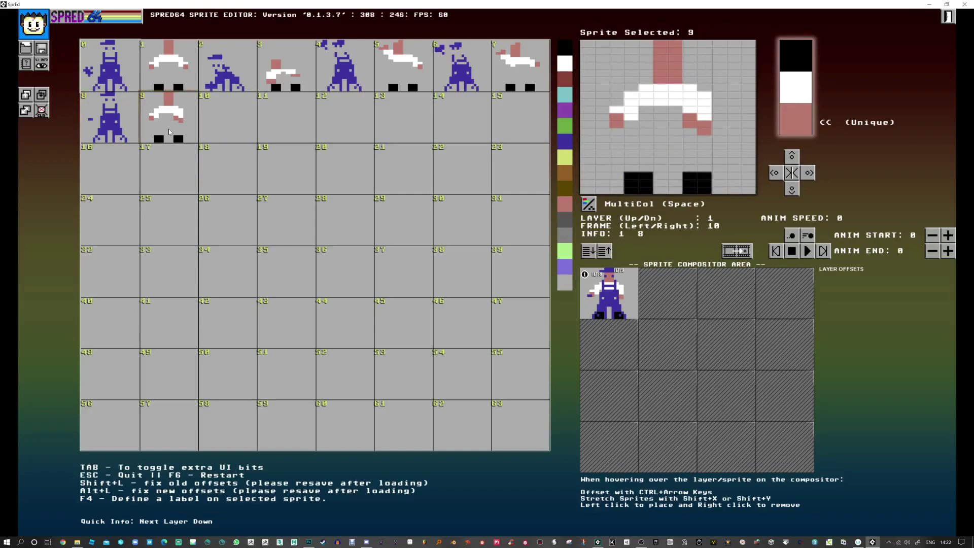
pyautogui.click(130, 136)
pyautogui.moveTo(621, 287)
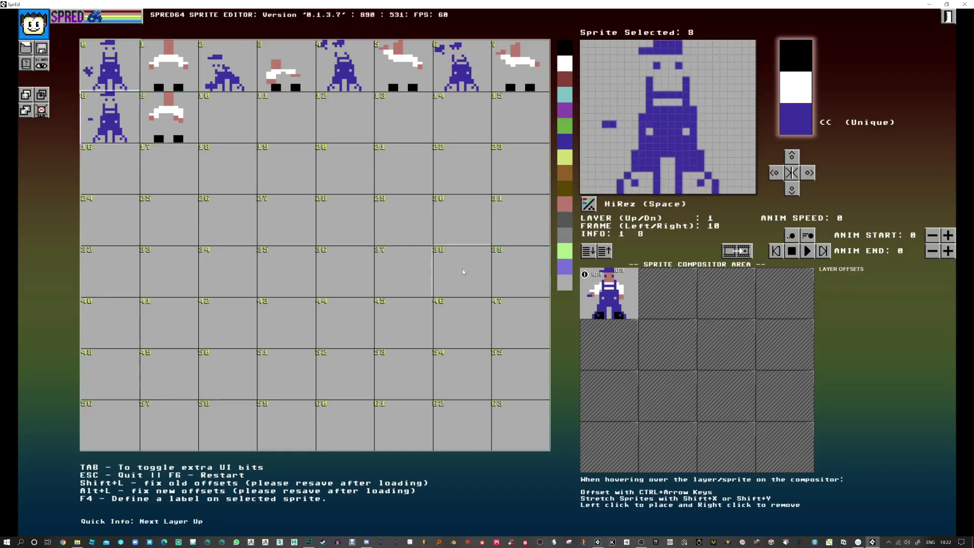
# Step: Copy sprite 9 into slot 11 and sprite 8 into slot 10 for the next pose
pyautogui.click(179, 127)
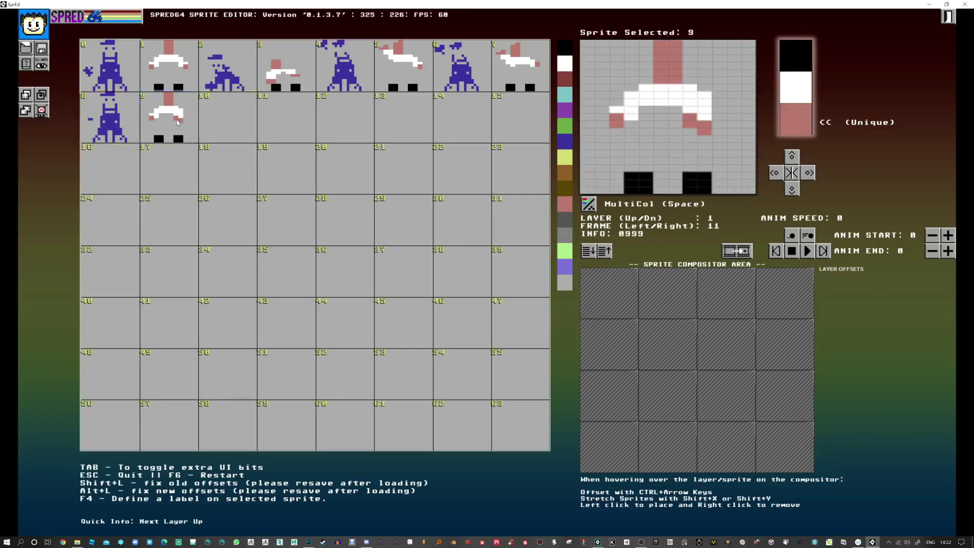
pyautogui.click(291, 127)
pyautogui.hotkey('ctrl', 'v')
pyautogui.click(121, 125)
pyautogui.hotkey('ctrl', 'c')
pyautogui.click(234, 131)
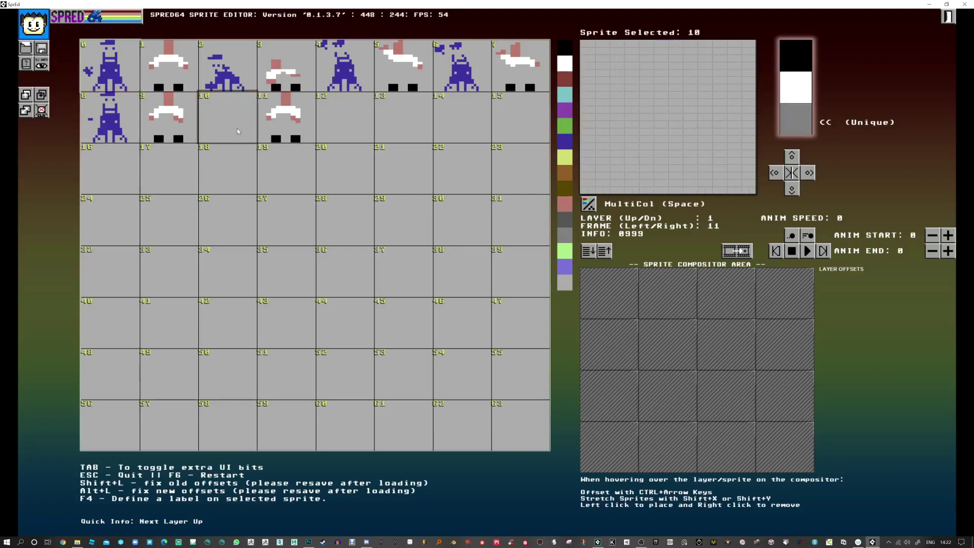
pyautogui.hotkey('ctrl', 'v')
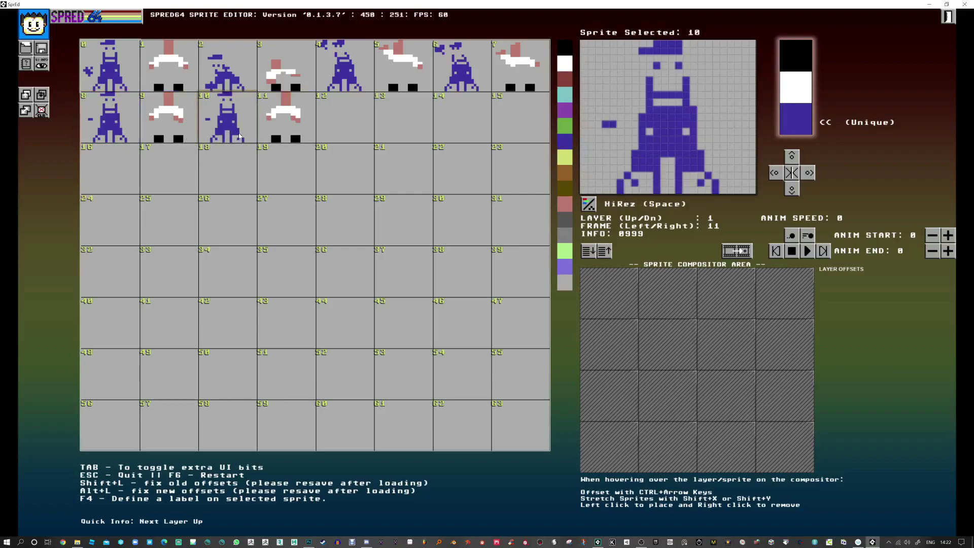
# Step: Try placing sprite 11 in frame 11's first cell on layer 0 and on layer 1, clearing it each time
pyautogui.click(274, 131)
pyautogui.press('Down')
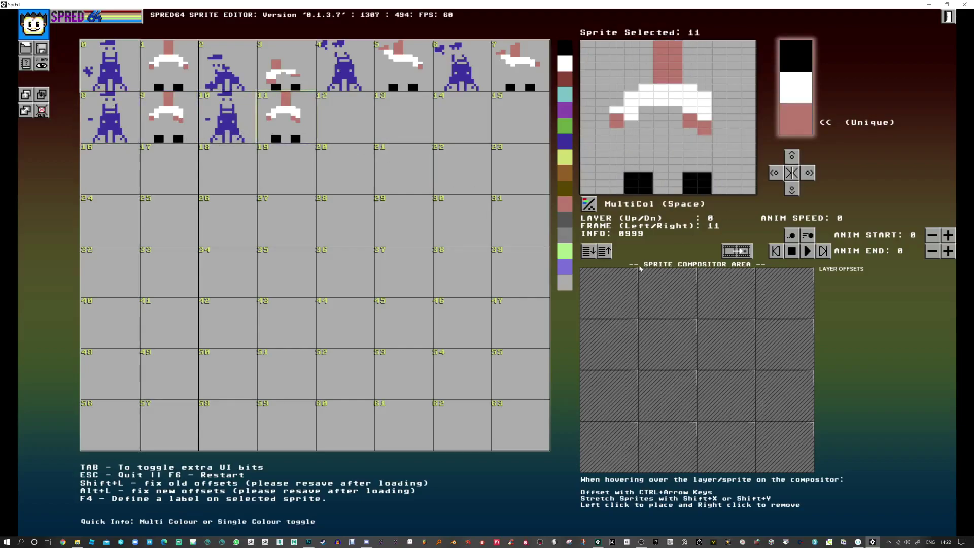
pyautogui.click(620, 300)
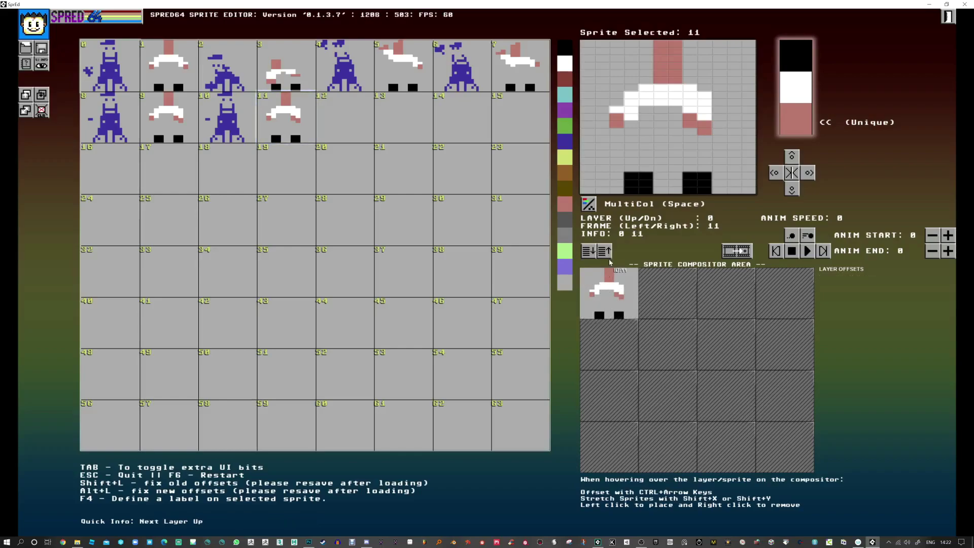
pyautogui.press('Up')
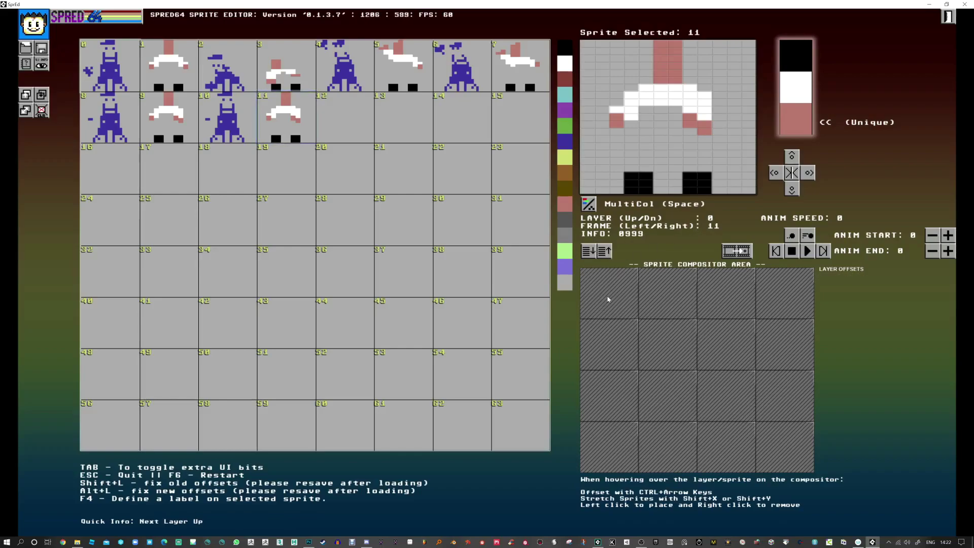
pyautogui.click(607, 294)
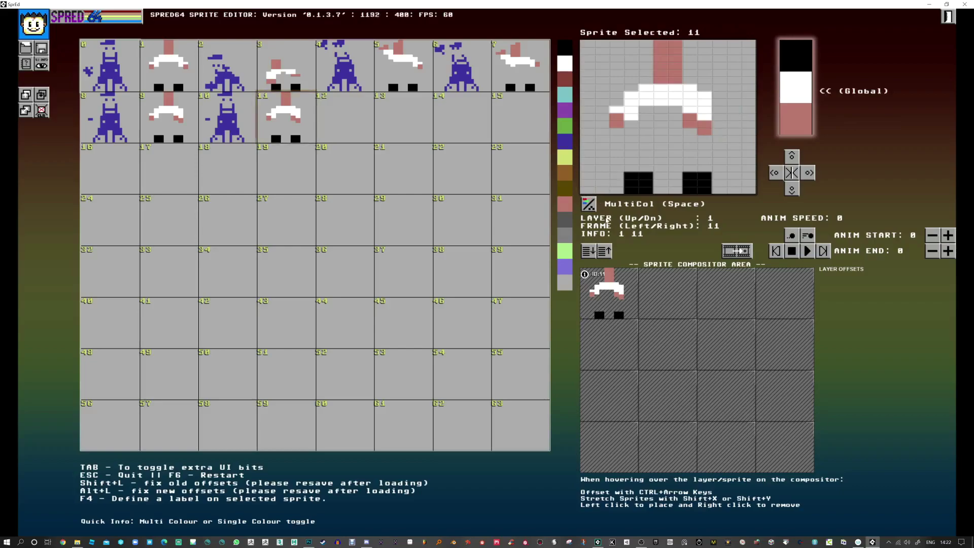
pyautogui.rightClick(615, 305)
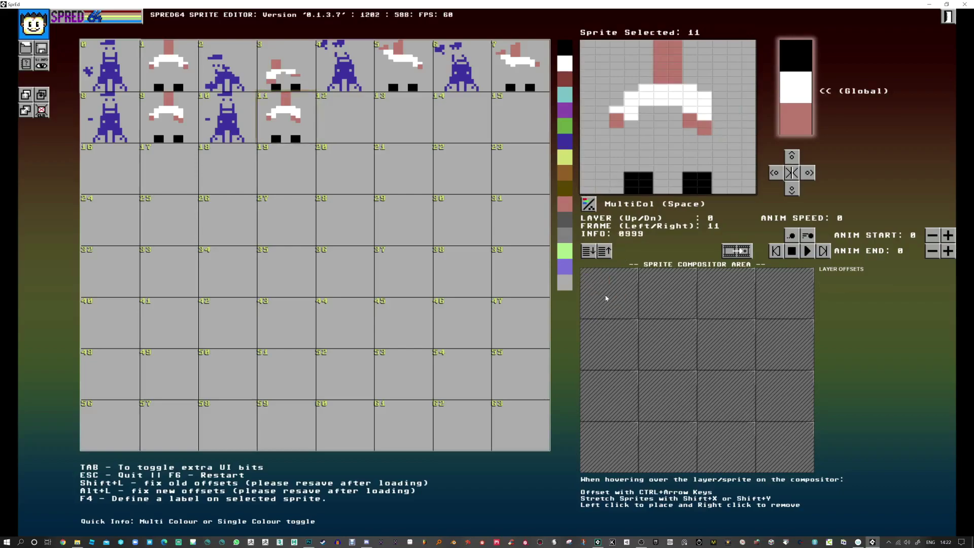
# Step: Try sprite 11 on layers 0 and 1 of frame 11, painting white and black test pixels in its bottom-left corner
pyautogui.click(617, 305)
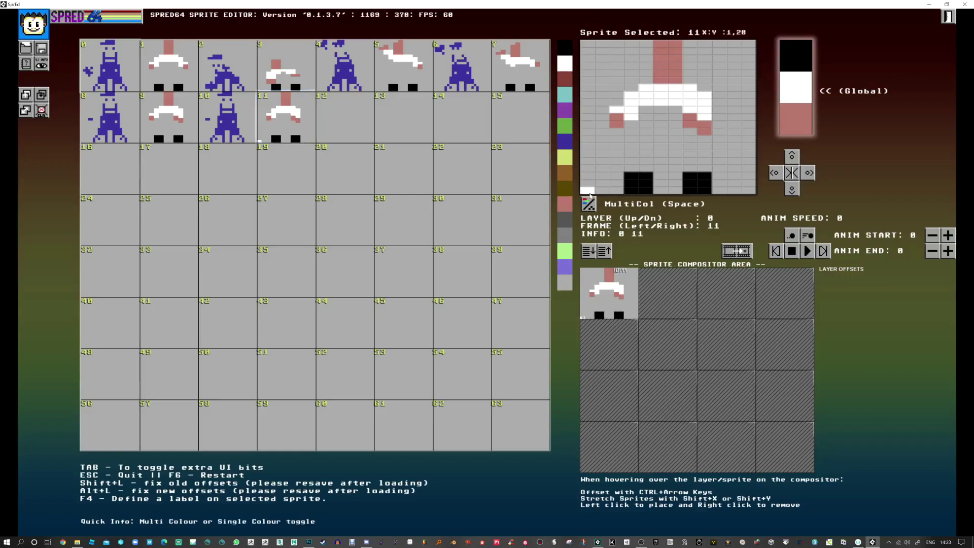
pyautogui.rightClick(608, 312)
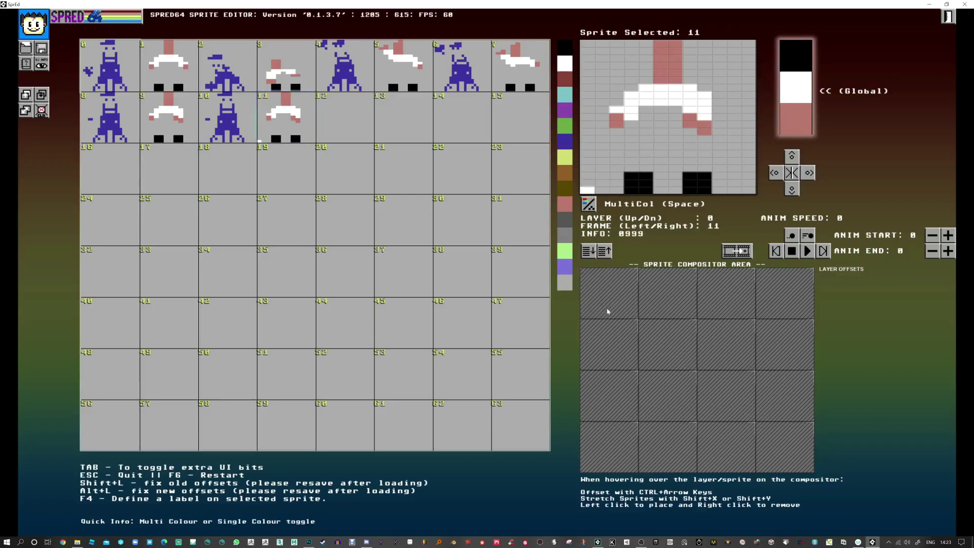
pyautogui.click(595, 305)
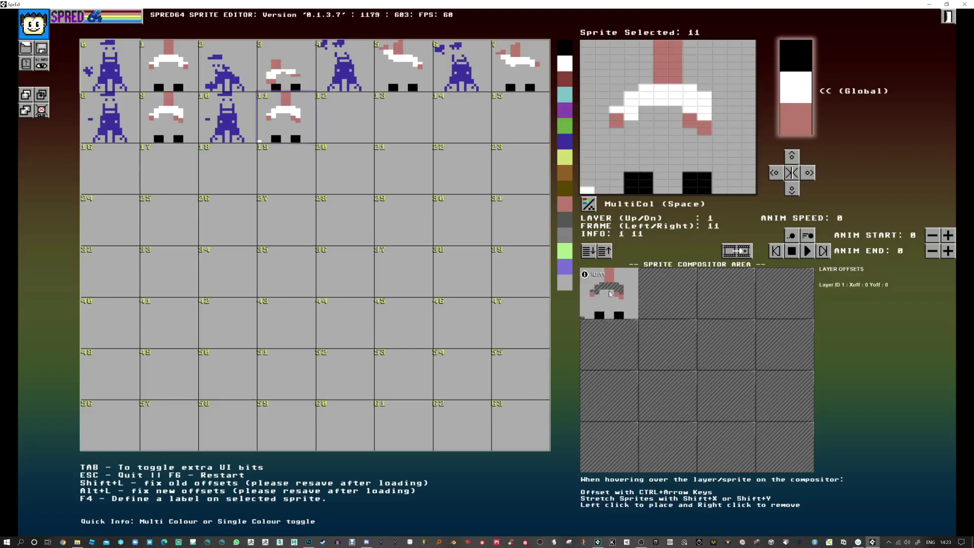
pyautogui.press('Down')
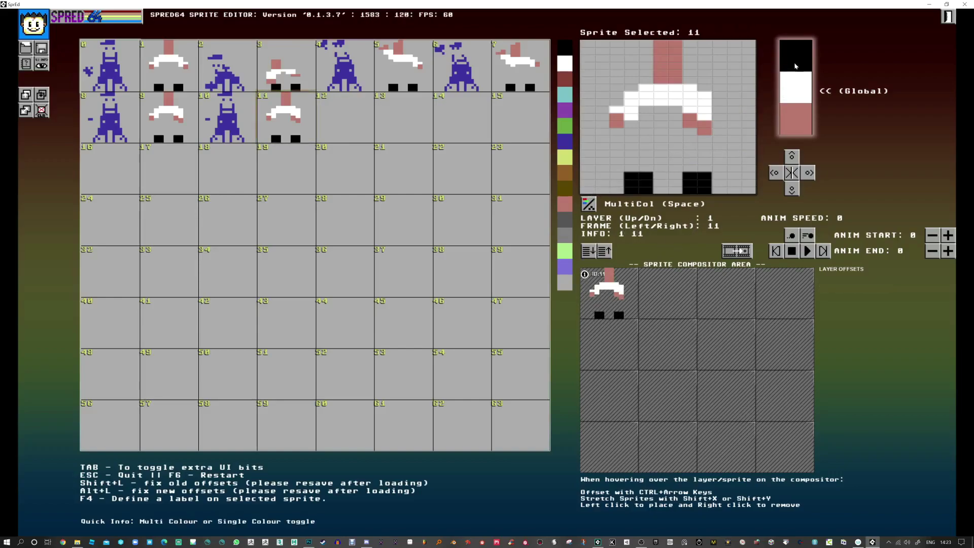
pyautogui.click(590, 191)
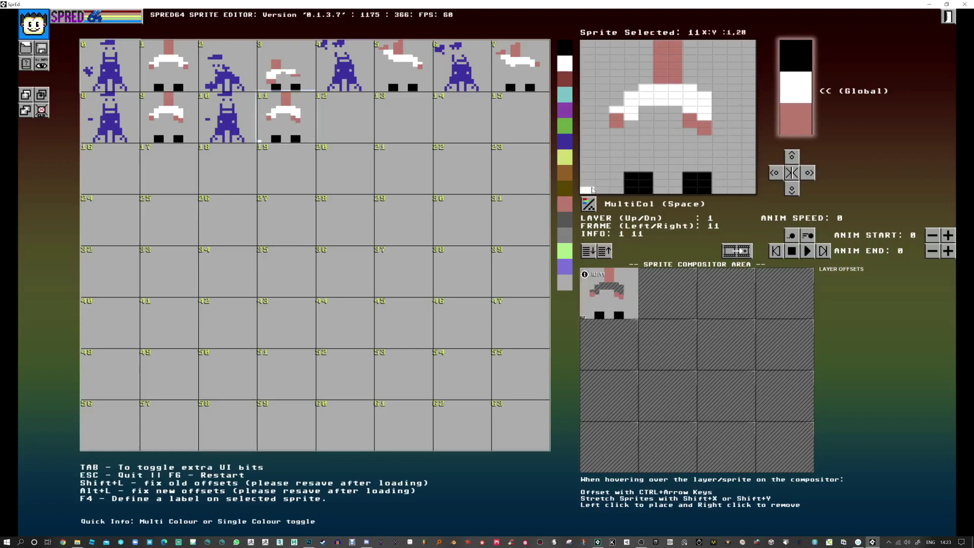
pyautogui.click(587, 192)
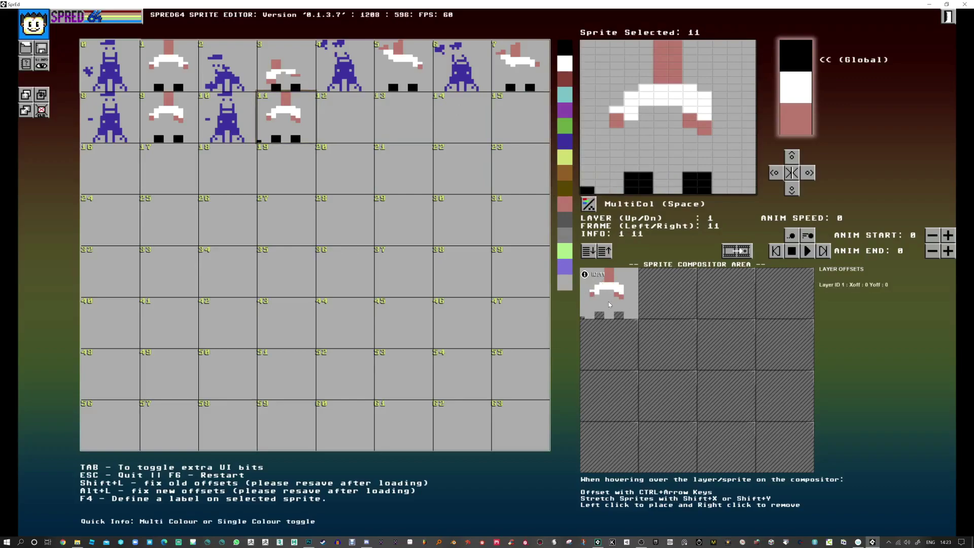
pyautogui.rightClick(588, 190)
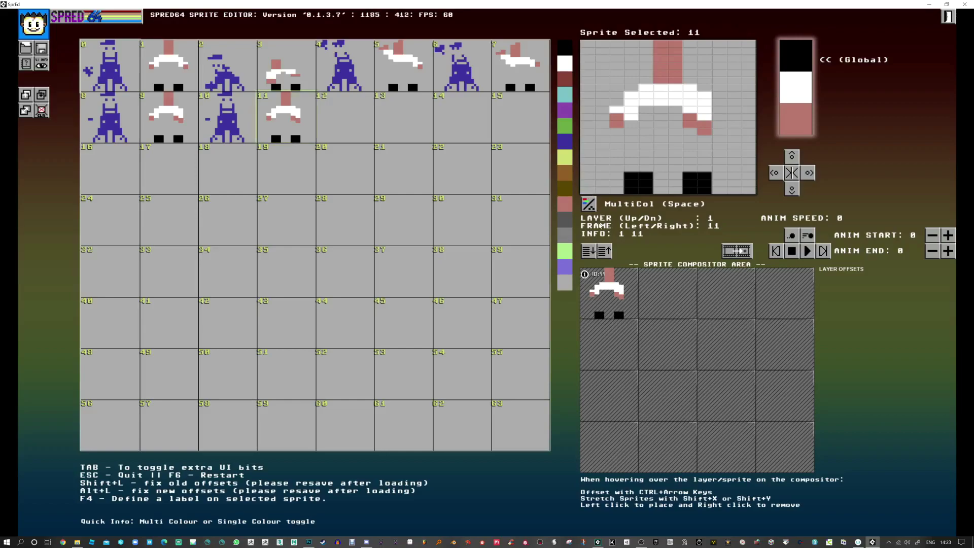
# Step: Compare frame 10, and build frame 11's first cell with sprite 11 on layer 0 and sprite 10 on layer 1
pyautogui.press('Left')
pyautogui.press('Left')
pyautogui.press('Left')
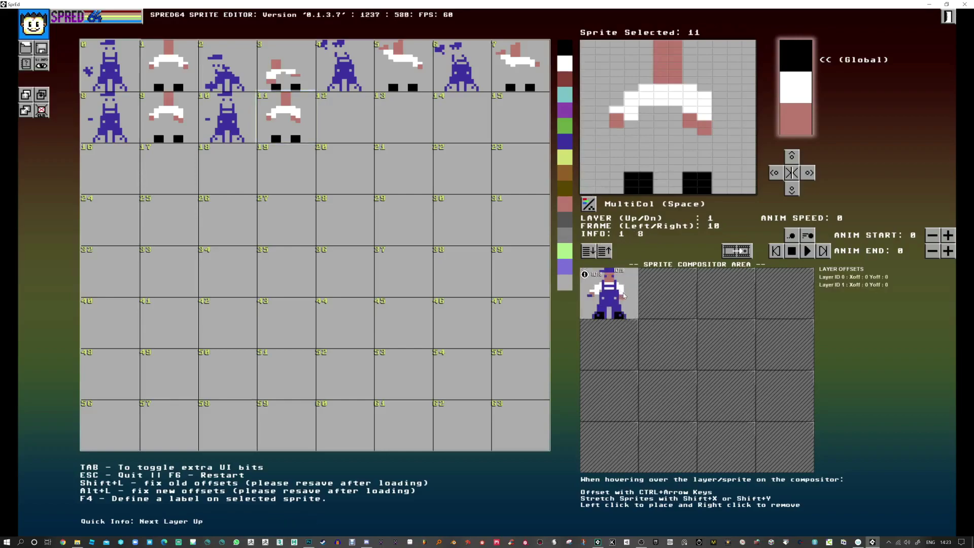
pyautogui.press('Right')
pyautogui.press('Right')
pyautogui.press('Right')
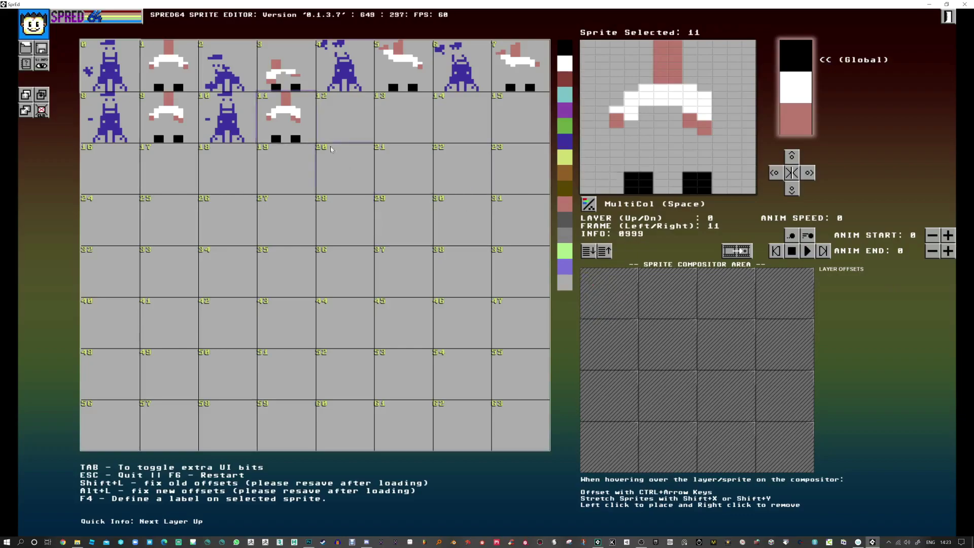
pyautogui.click(620, 297)
pyautogui.click(229, 131)
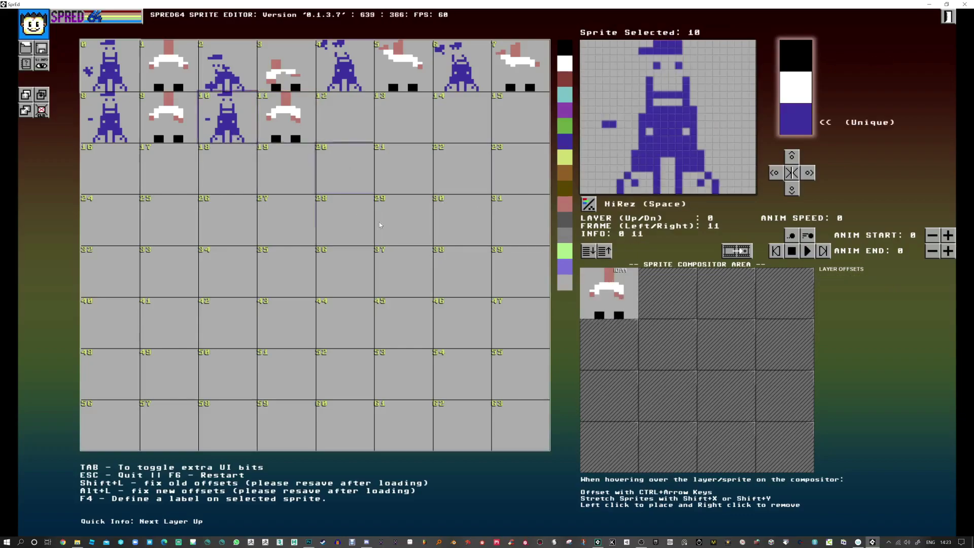
pyautogui.click(611, 295)
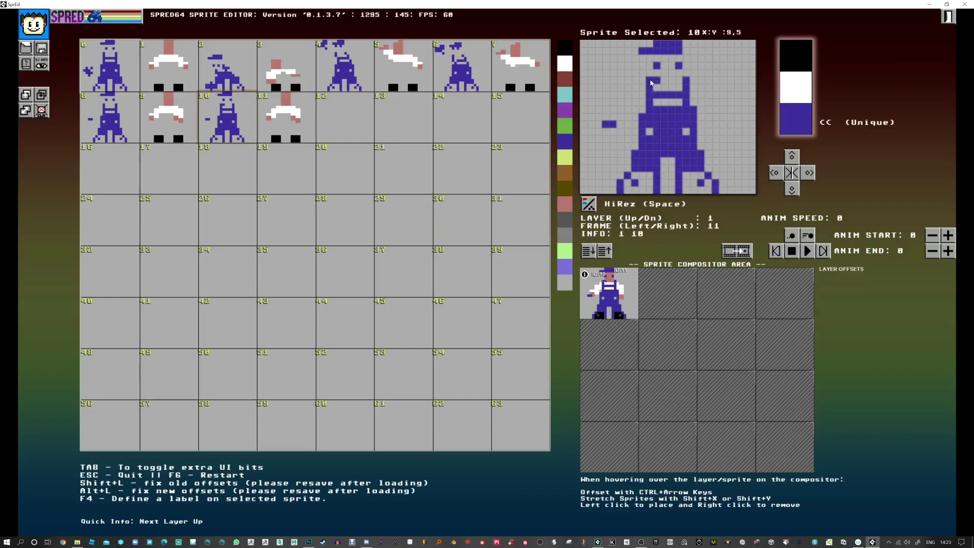
# Step: Move sprite 10's small held tool up beside the neck and erase the left-hand arm and hand from sprite 11
pyautogui.moveTo(647, 80); pyautogui.dragTo(641, 80)
pyautogui.rightClick(645, 170)
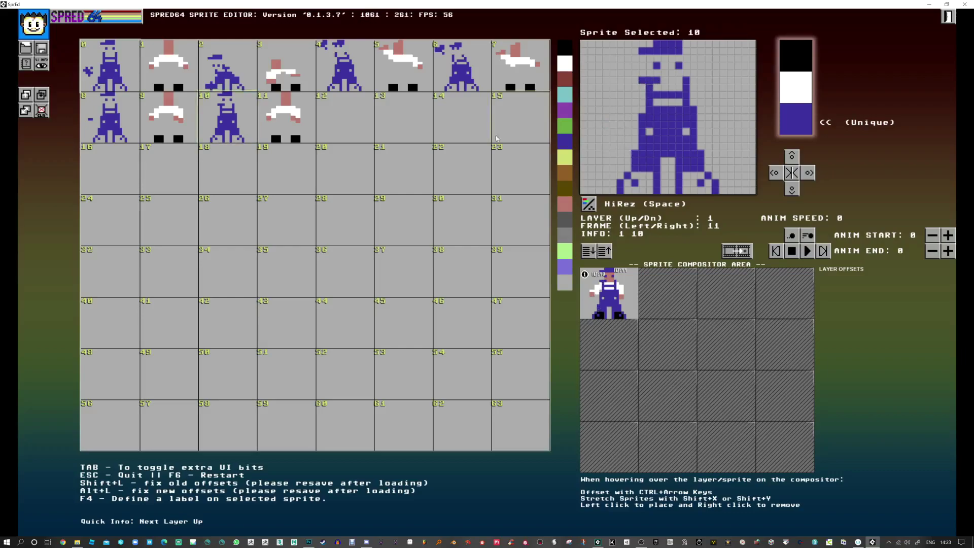
pyautogui.click(286, 117)
pyautogui.rightClick(632, 98)
pyautogui.rightClick(629, 109)
pyautogui.rightClick(616, 121)
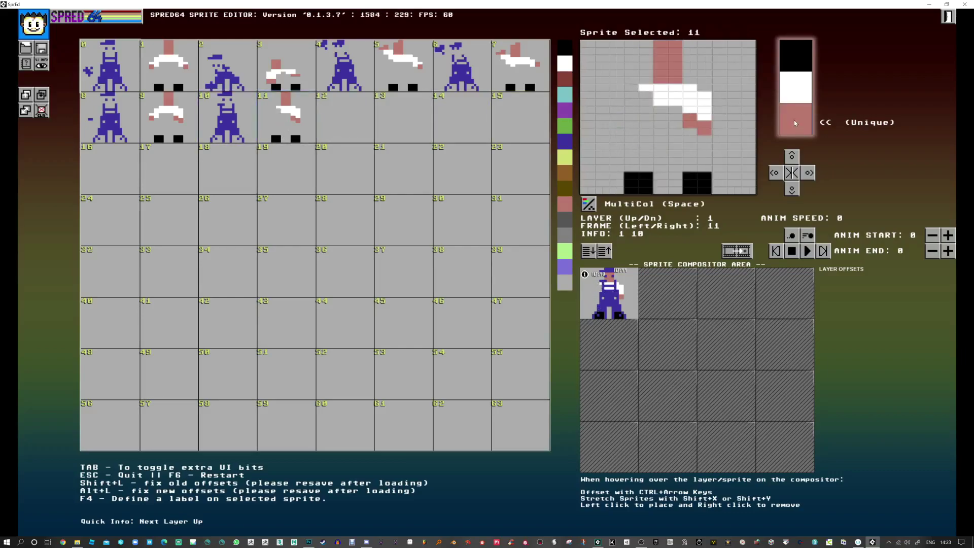
# Step: Redraw sprite 11's left-hand arm bent upwards, with a flesh-coloured hand beside the neck and a short white sleeve
pyautogui.moveTo(647, 80); pyautogui.dragTo(645, 87)
pyautogui.click(779, 82)
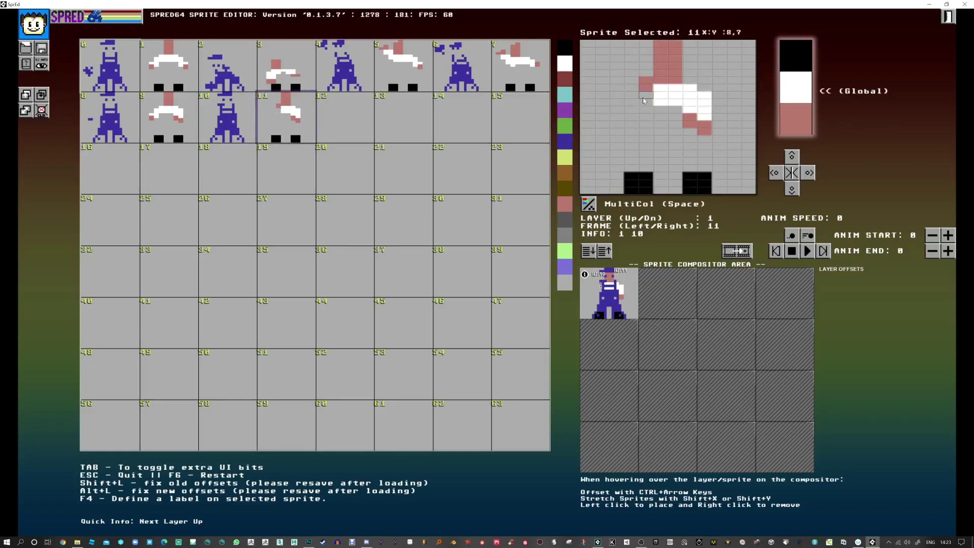
pyautogui.moveTo(641, 111); pyautogui.dragTo(631, 90)
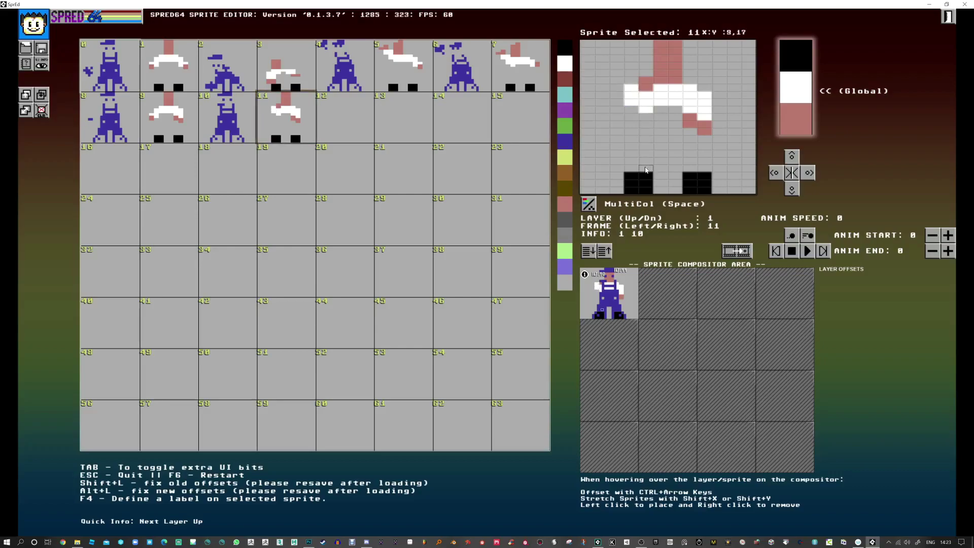
# Step: Hide the sprite number labels and erase both eyes in HiRez sprite 10, comparing the poses in frames 10 and 11
pyautogui.press('Left')
pyautogui.press('Tab')
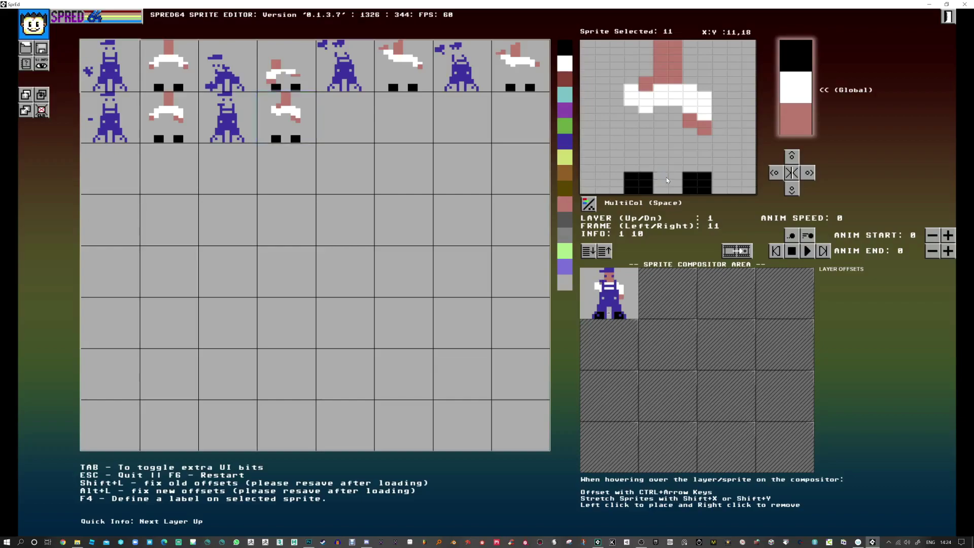
pyautogui.click(244, 110)
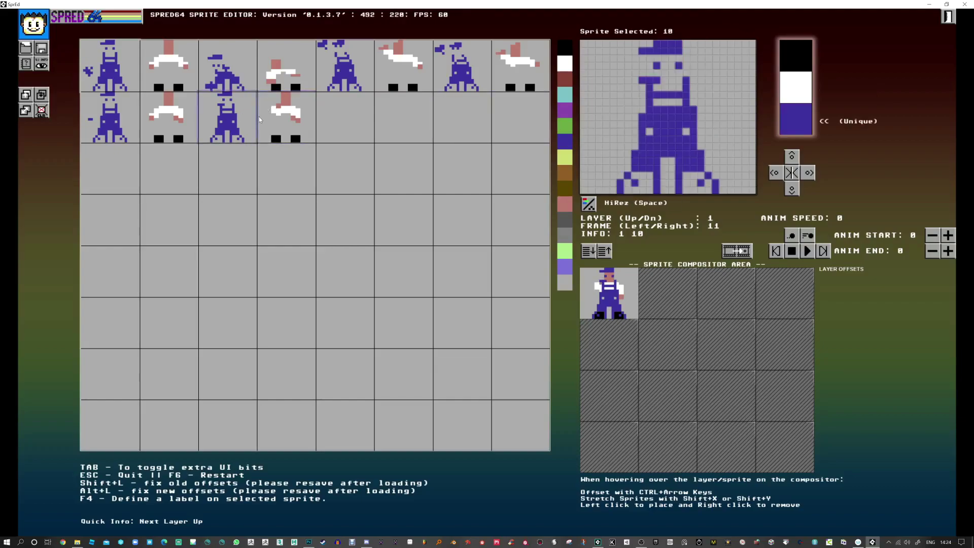
pyautogui.rightClick(672, 70)
pyautogui.rightClick(658, 66)
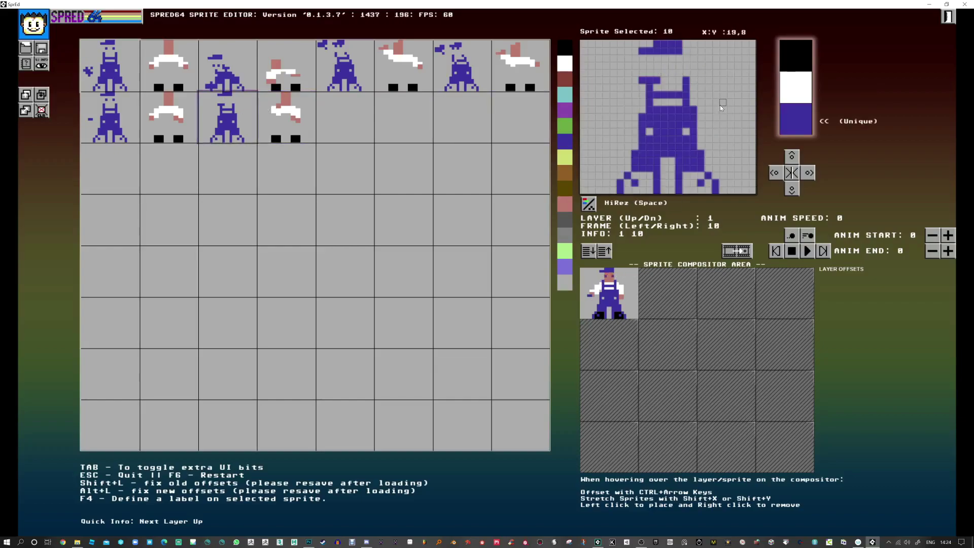
pyautogui.press('Left')
pyautogui.press('Right')
pyautogui.press('Left')
pyautogui.press('Right')
pyautogui.press('Left')
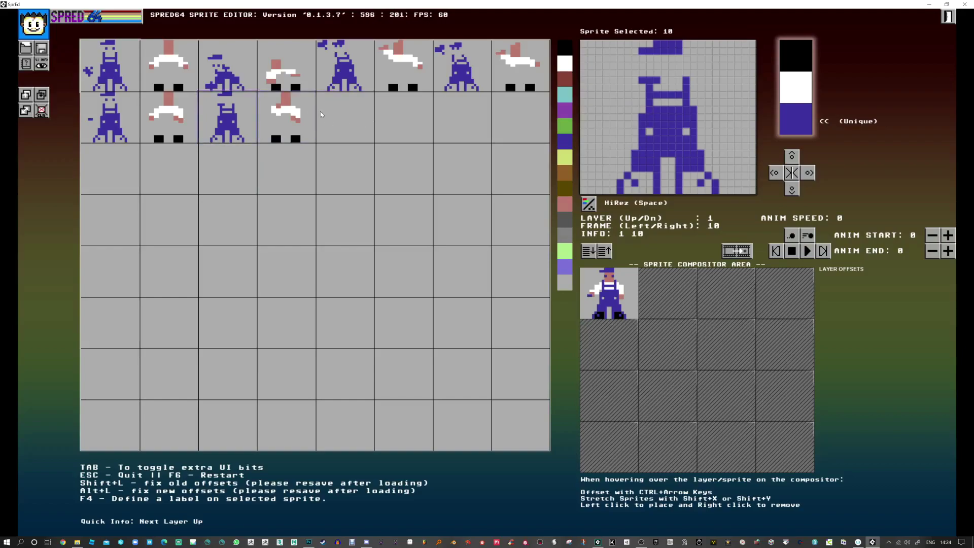
# Step: Set empty sprite 12's unique colour to light grey and try brown, purple and cyan as the background colour
pyautogui.click(365, 127)
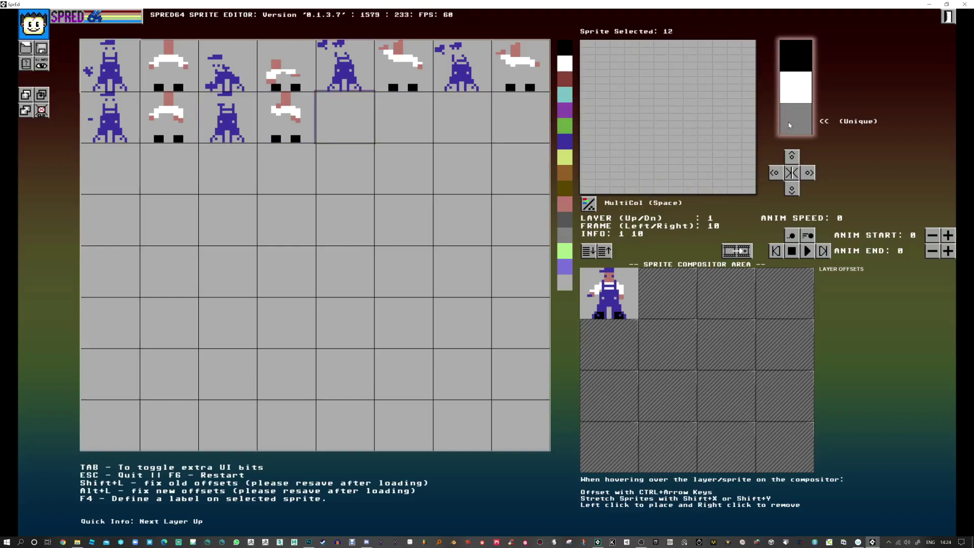
pyautogui.click(565, 282)
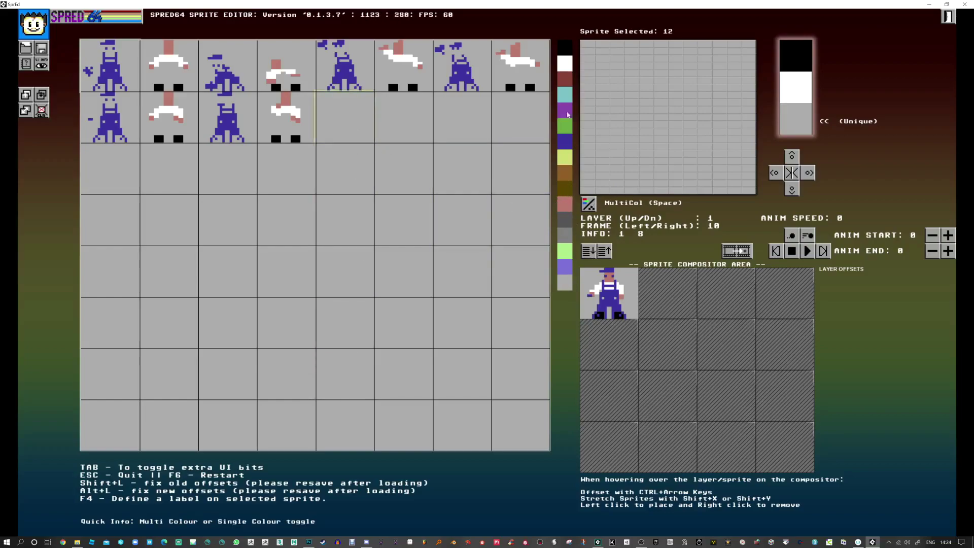
pyautogui.click(567, 173)
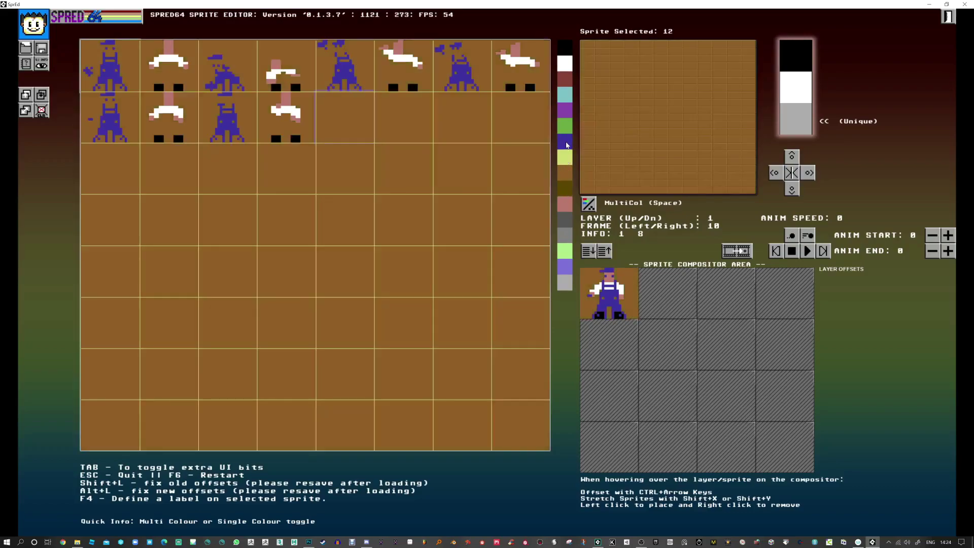
pyautogui.click(566, 115)
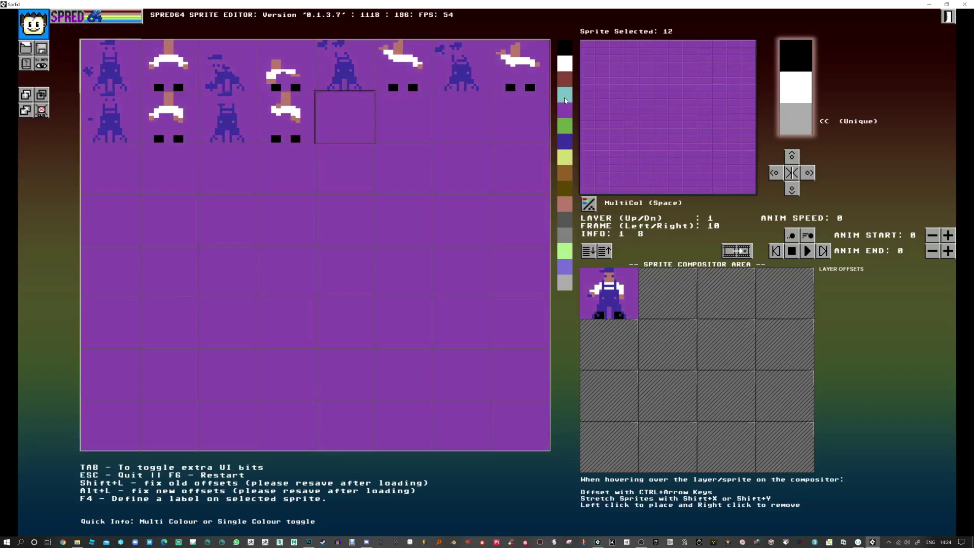
pyautogui.click(565, 101)
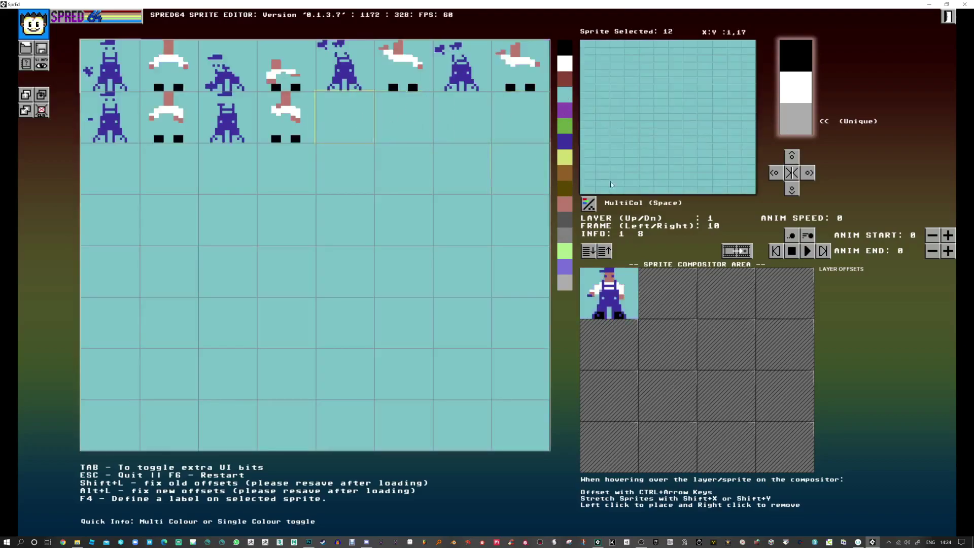
# Step: Switch sprite 12 to HiRez and scatter light-grey dots across its lower right area against a dark grey background
pyautogui.press('space')
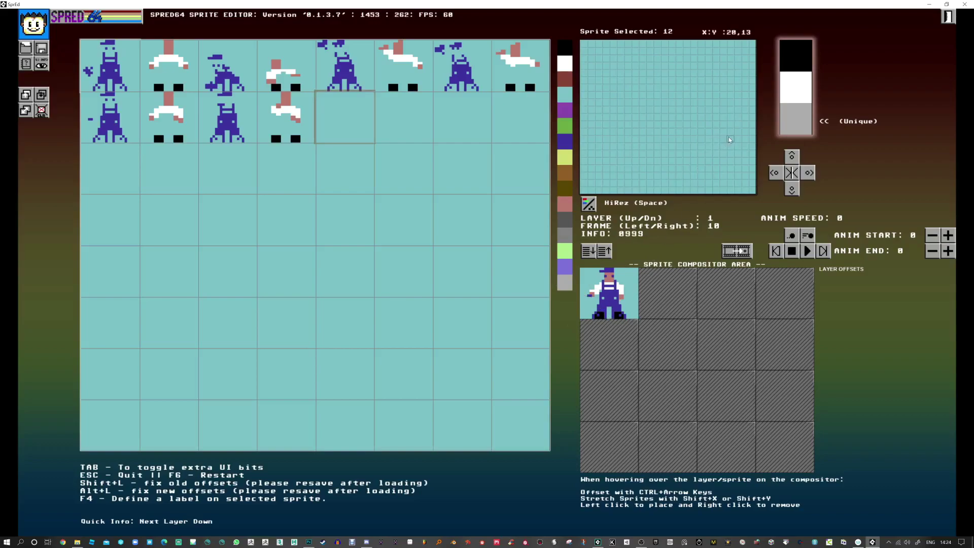
pyautogui.click(716, 127)
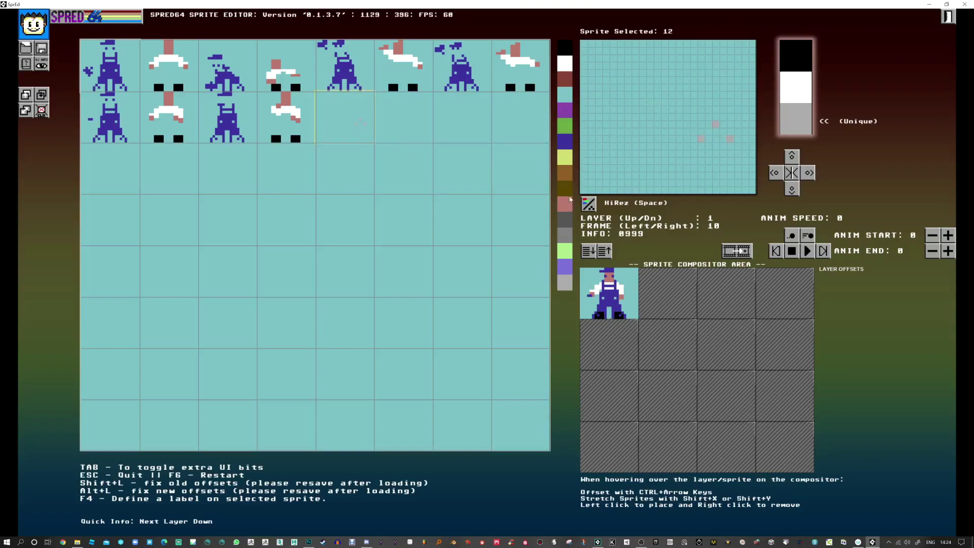
pyautogui.click(567, 218)
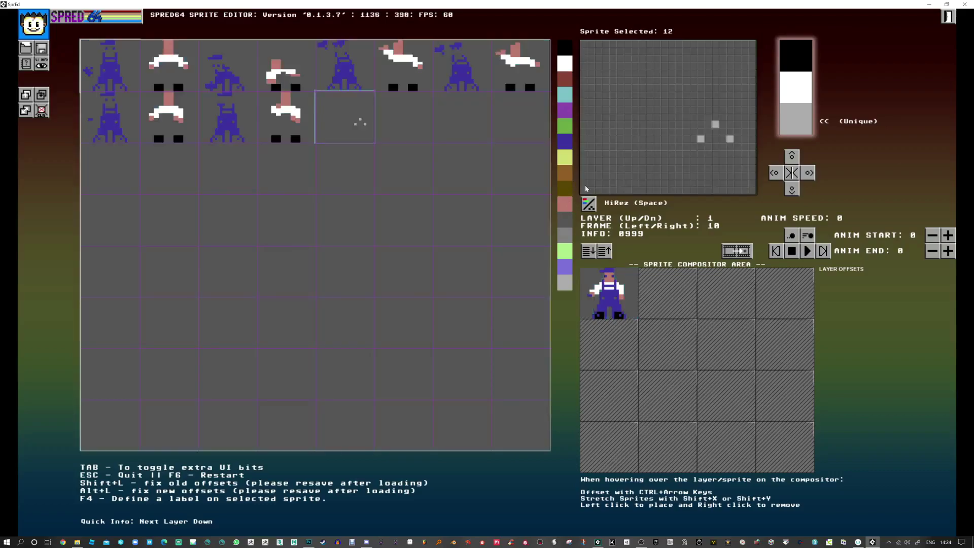
pyautogui.click(693, 124)
pyautogui.click(679, 132)
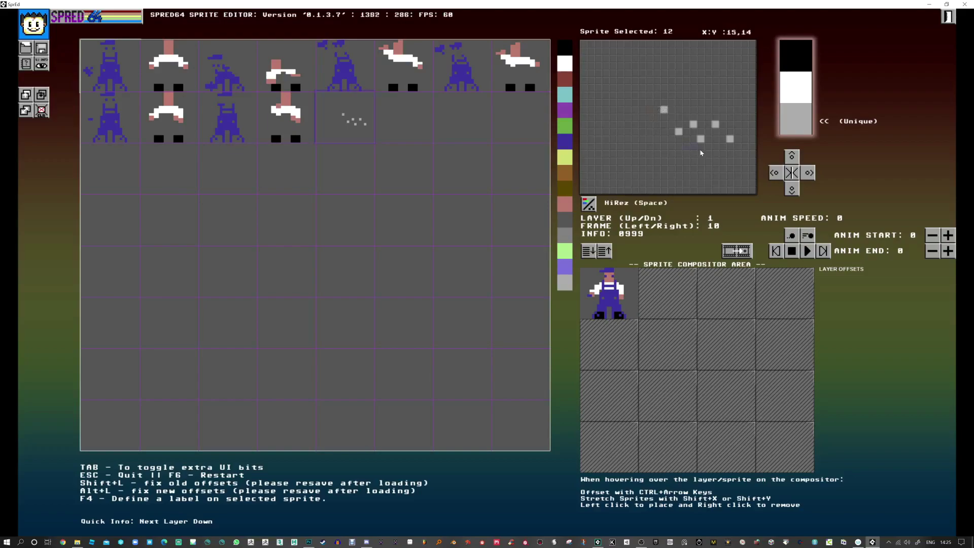
pyautogui.click(723, 146)
# Step: Copy sprite 12 into slot 13 and erase most of the dots in the copy's lower right cluster
pyautogui.moveTo(359, 133); pyautogui.dragTo(389, 133)
pyautogui.rightClick(678, 131)
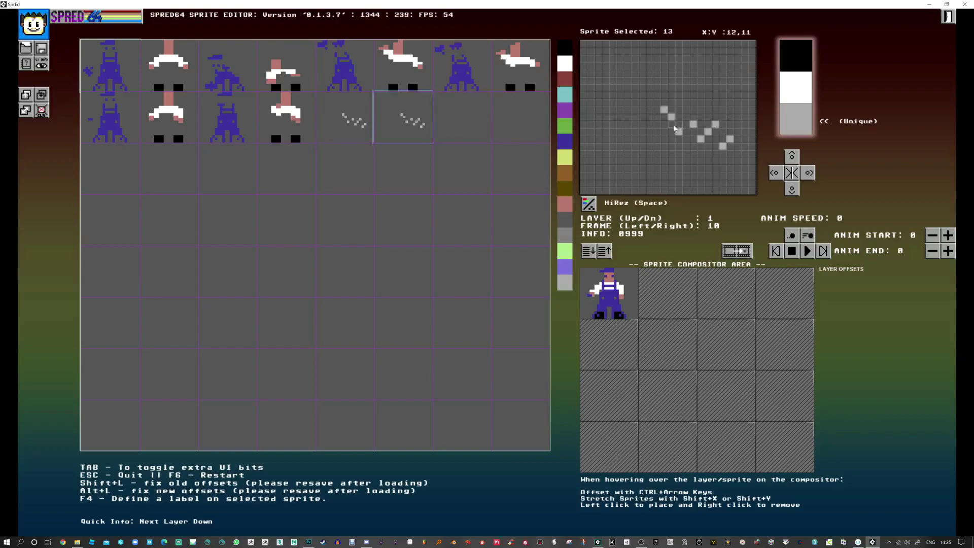
pyautogui.rightClick(671, 118)
pyautogui.rightClick(722, 146)
pyautogui.rightClick(730, 138)
pyautogui.rightClick(715, 124)
pyautogui.rightClick(701, 138)
# Step: Extend sprite 13's light-grey dot trail up and to the left, scattering extra single dots around it
pyautogui.click(700, 131)
pyautogui.click(678, 117)
pyautogui.click(657, 102)
pyautogui.click(656, 80)
pyautogui.click(635, 87)
pyautogui.click(641, 66)
pyautogui.click(657, 51)
pyautogui.click(686, 95)
pyautogui.click(664, 125)
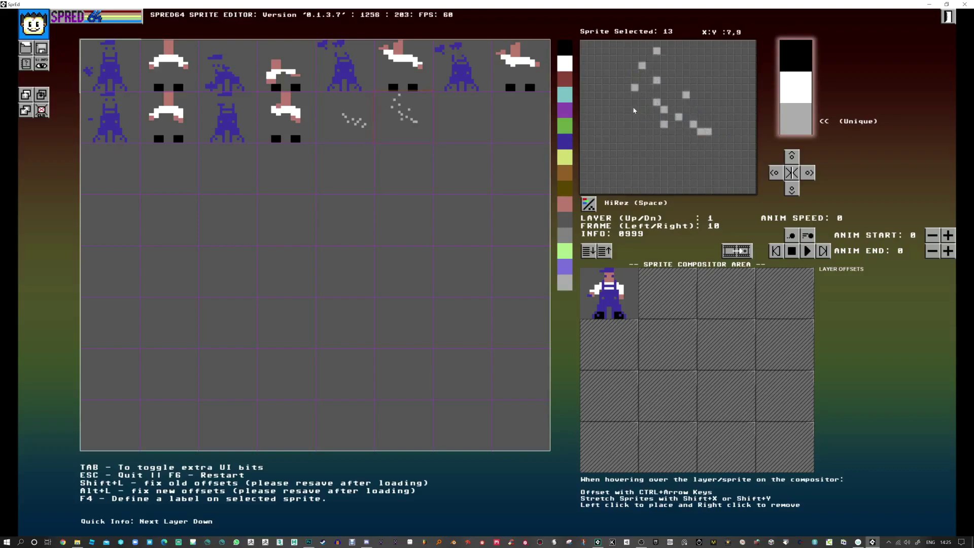
# Step: Copy sprite 13 into slot 14 and shift its pixels two columns left and one row up
pyautogui.click(456, 132)
pyautogui.hotkey('ctrl', 'v')
pyautogui.click(774, 172)
pyautogui.click(775, 173)
pyautogui.click(795, 157)
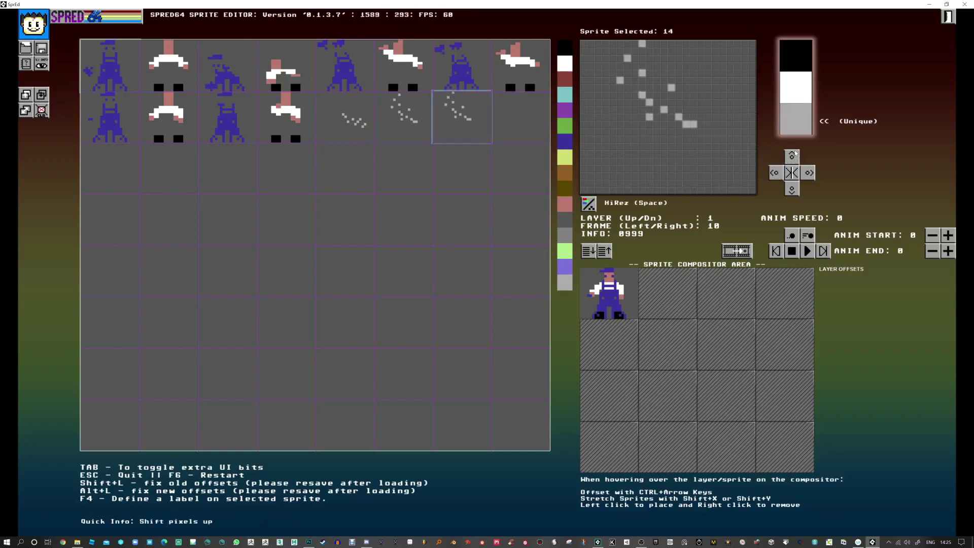
# Step: Rearrange sprite 14's lower dots, erasing some of the old trail and adding new dots lower and further left
pyautogui.rightClick(679, 118)
pyautogui.moveTo(665, 125); pyautogui.dragTo(665, 117)
pyautogui.rightClick(664, 110)
pyautogui.rightClick(642, 95)
pyautogui.click(635, 103)
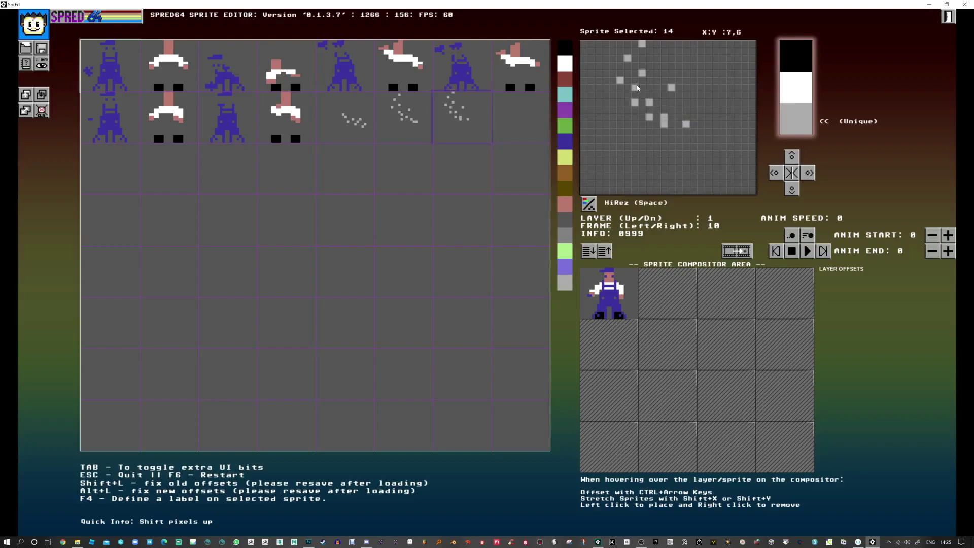
# Step: Push sprite 14's upper dots further left and up, and thin its lower cluster into a single curved trail
pyautogui.rightClick(620, 81)
pyautogui.moveTo(613, 66); pyautogui.dragTo(613, 73)
pyautogui.rightClick(627, 59)
pyautogui.click(628, 51)
pyautogui.rightClick(642, 72)
pyautogui.rightClick(665, 125)
pyautogui.rightClick(651, 103)
pyautogui.rightClick(650, 116)
pyautogui.click(650, 109)
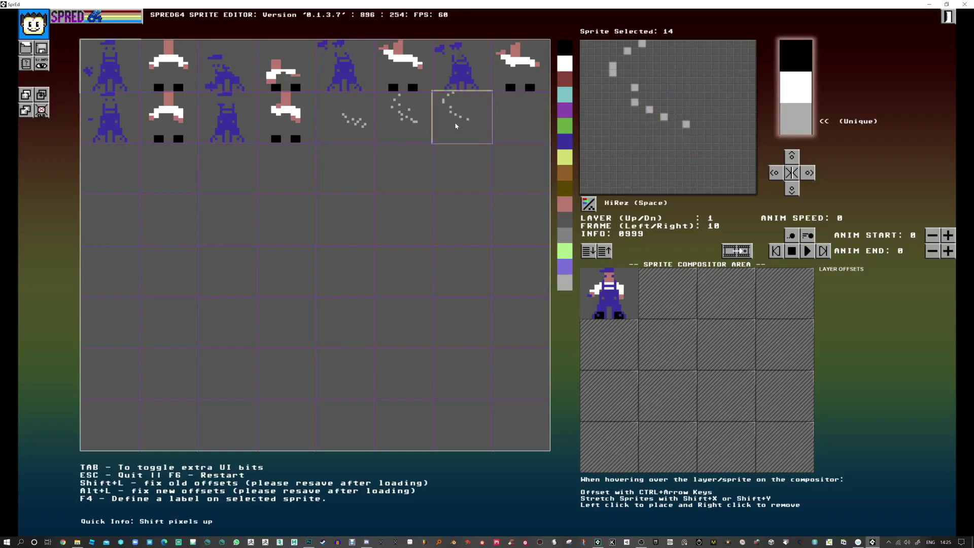
# Step: Copy sprite 14 into slot 15 and erase the topmost dot and the lower half of the upper left pair
pyautogui.click(509, 124)
pyautogui.hotkey('ctrl', 'v')
pyautogui.rightClick(613, 73)
pyautogui.rightClick(628, 51)
pyautogui.rightClick(642, 43)
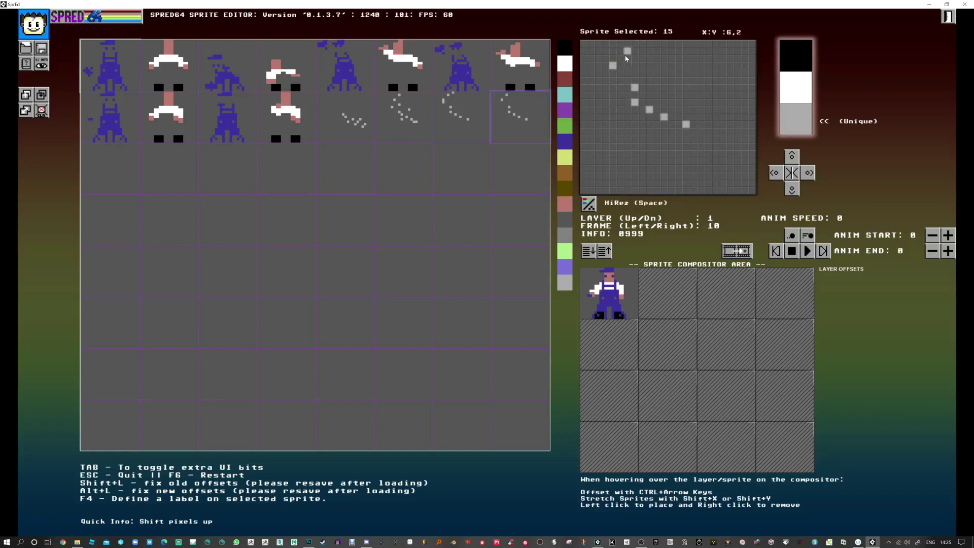
# Step: Nudge sprite 15's upper dots left and shorten its lower trail to one dot just below the remaining curve
pyautogui.click(620, 51)
pyautogui.click(620, 87)
pyautogui.rightClick(686, 124)
pyautogui.rightClick(665, 117)
pyautogui.rightClick(650, 110)
pyautogui.click(642, 117)
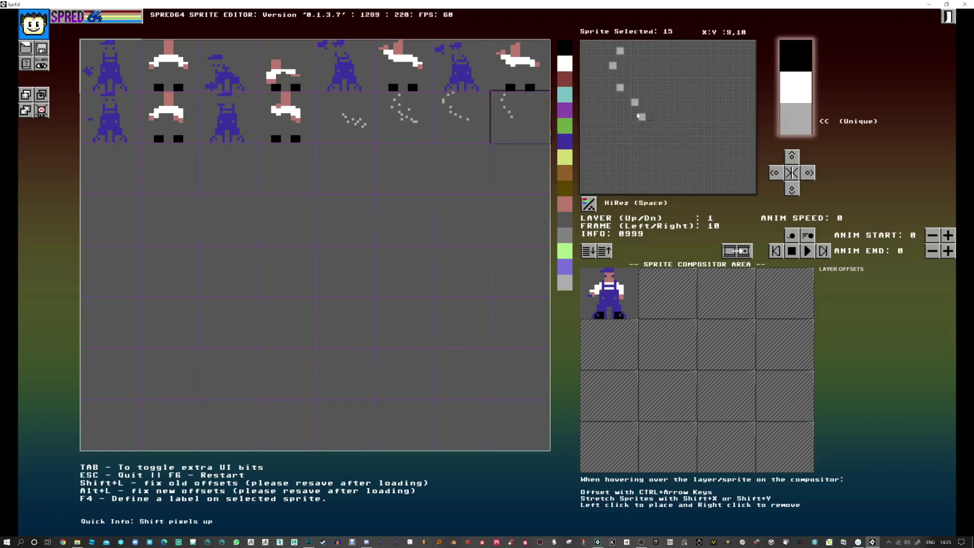
# Step: Erase sprite 15's second-lowest dot and move the compositor to layer 0 of frame 11
pyautogui.rightClick(635, 102)
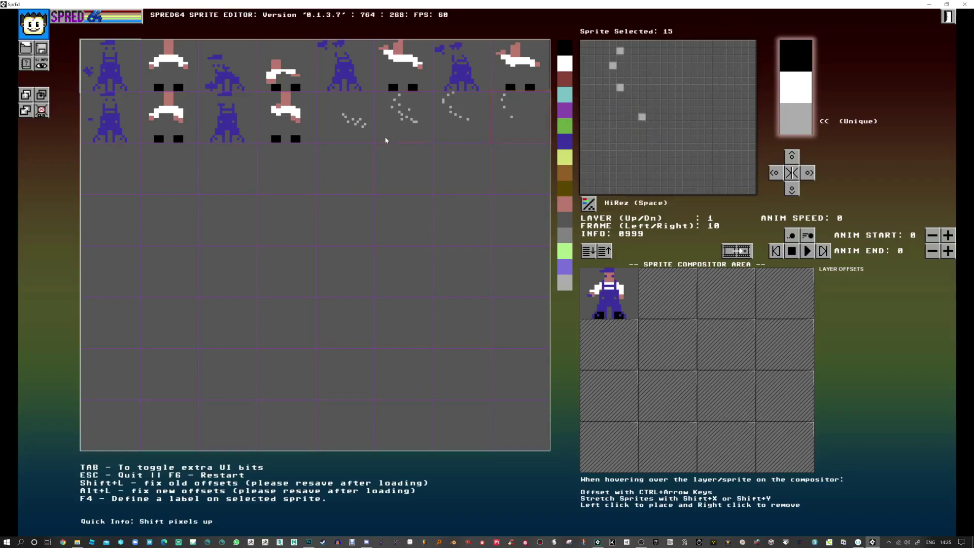
pyautogui.click(372, 141)
pyautogui.press('Right')
pyautogui.press('Right')
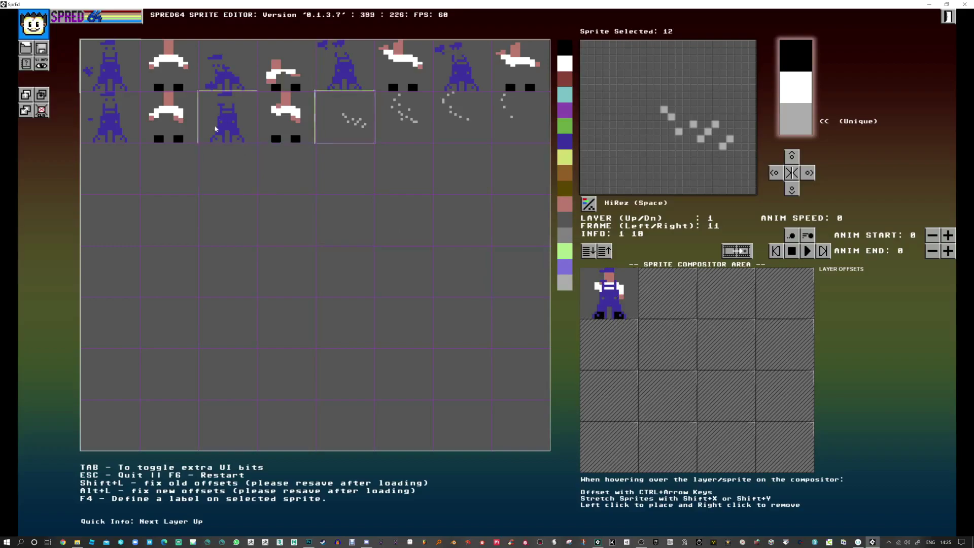
pyautogui.press('Down')
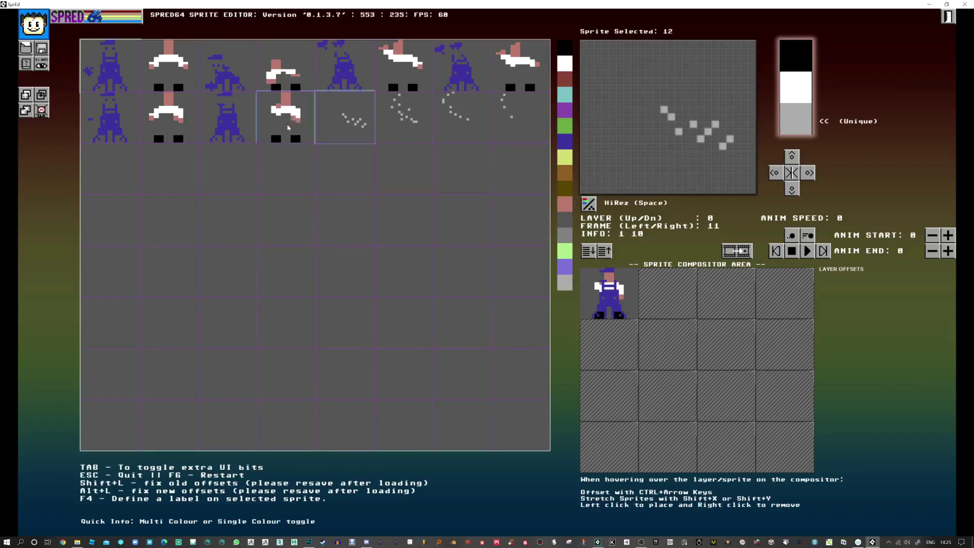
# Step: Place multicolour sprite 11 on layer 0 of compositor frame 12
pyautogui.click(299, 100)
pyautogui.rightClick(611, 298)
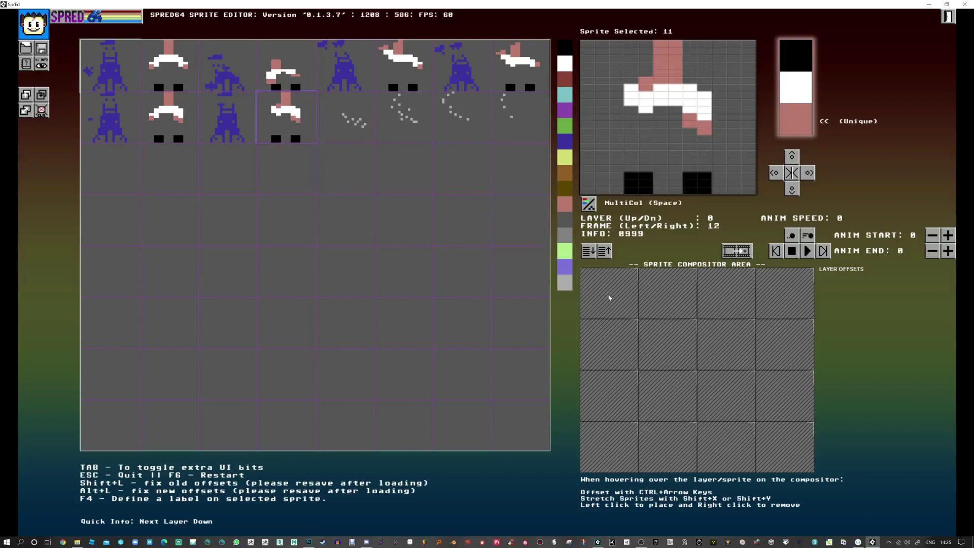
pyautogui.click(237, 120)
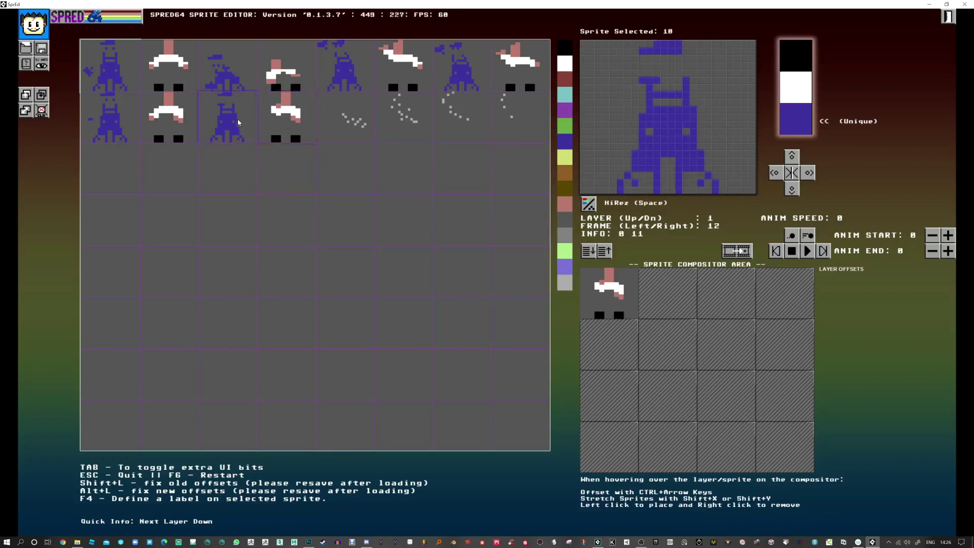
pyautogui.click(129, 134)
pyautogui.click(614, 299)
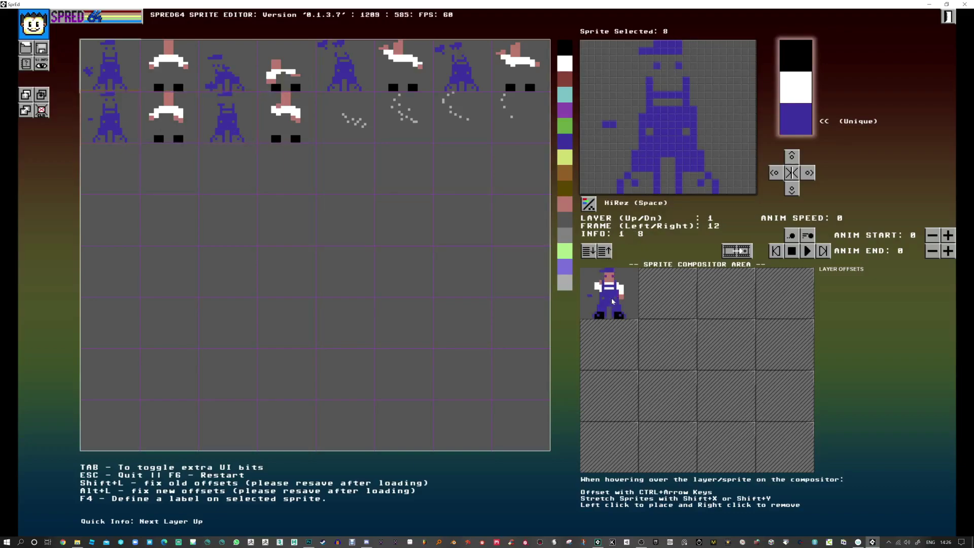
pyautogui.click(285, 128)
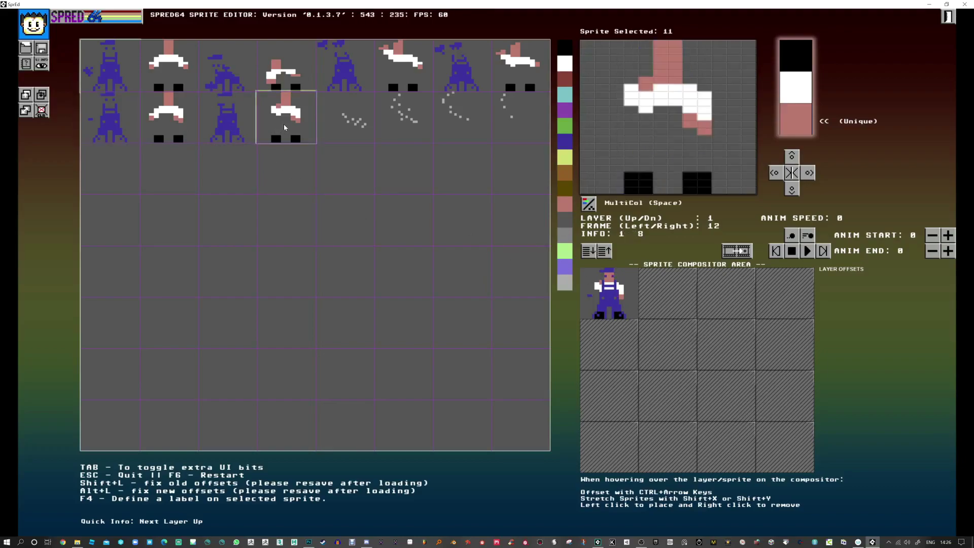
pyautogui.click(609, 300)
pyautogui.press('Down')
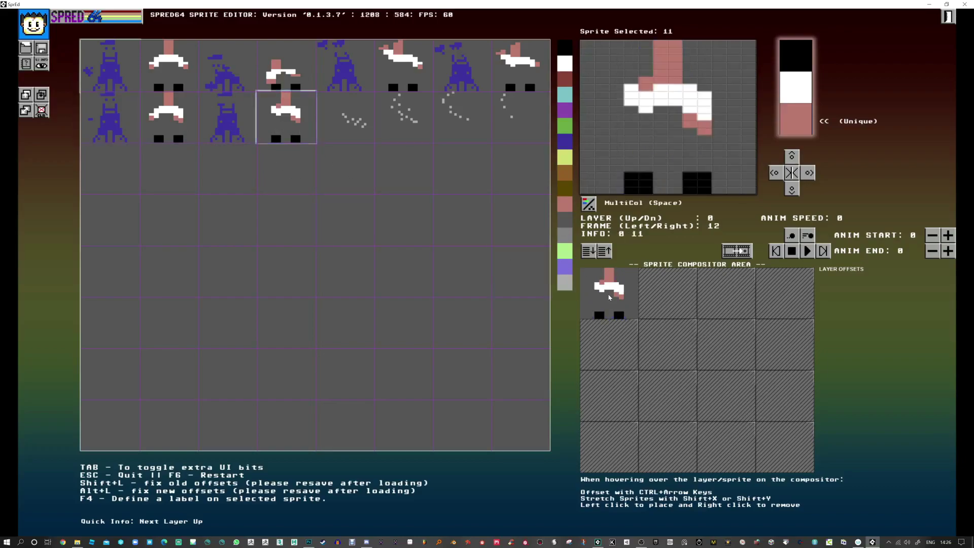
# Step: Place HiRez sprite 10 on layer 1 of frame 12, over the sprite 11 body
pyautogui.click(114, 128)
pyautogui.press('Up')
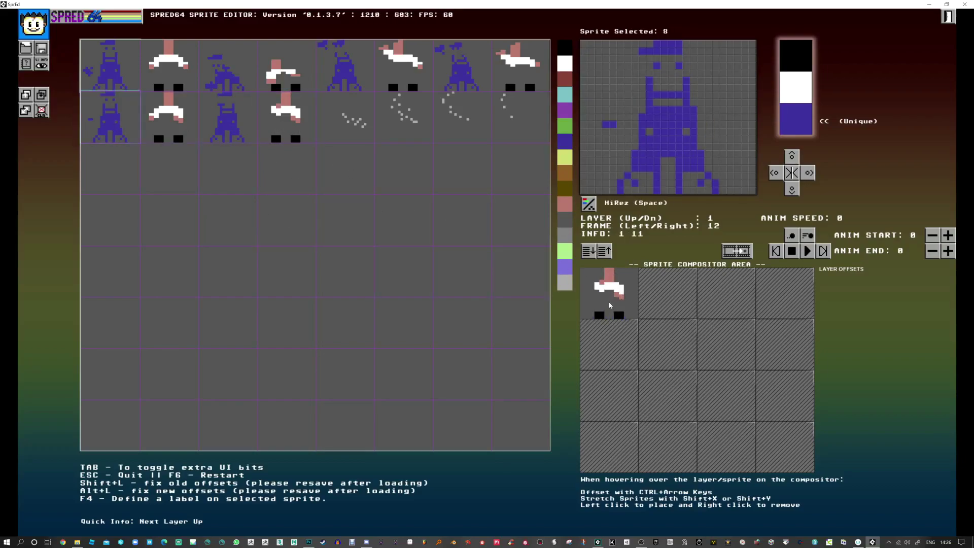
pyautogui.click(617, 305)
pyautogui.click(235, 134)
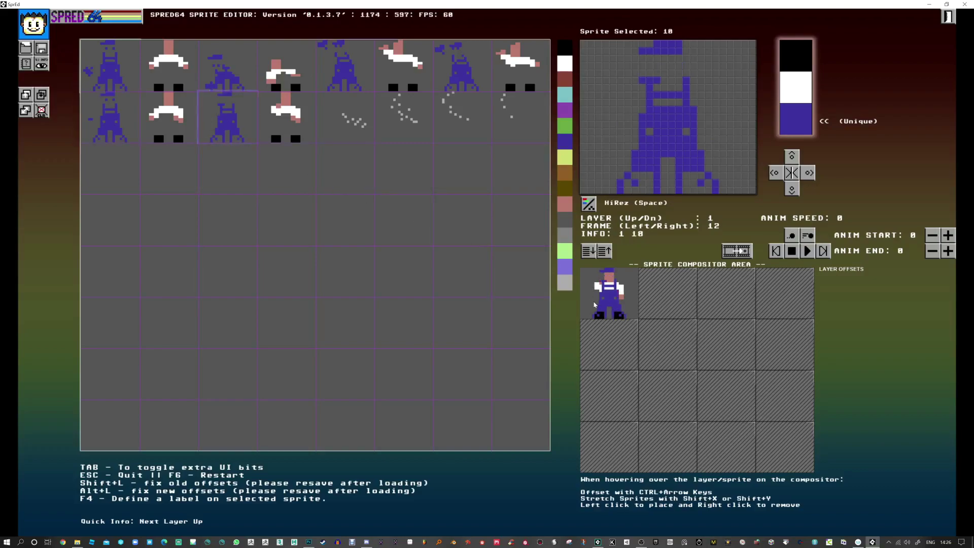
pyautogui.click(596, 300)
# Step: Build compositor frame 13 from sprite 9 on layer 0 and sprite 8 on layer 1
pyautogui.press('Right')
pyautogui.press('Right')
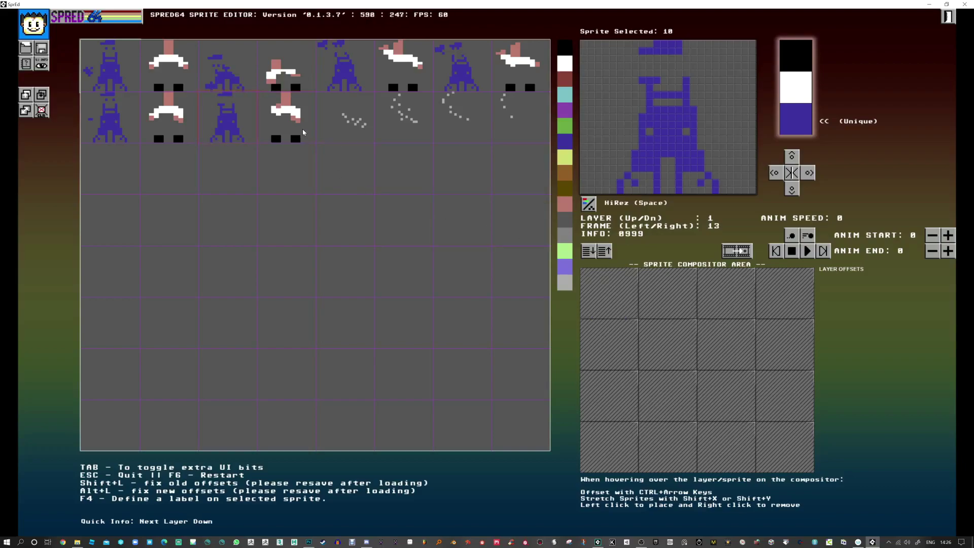
pyautogui.click(172, 123)
pyautogui.click(620, 291)
pyautogui.press('Down')
pyautogui.click(629, 304)
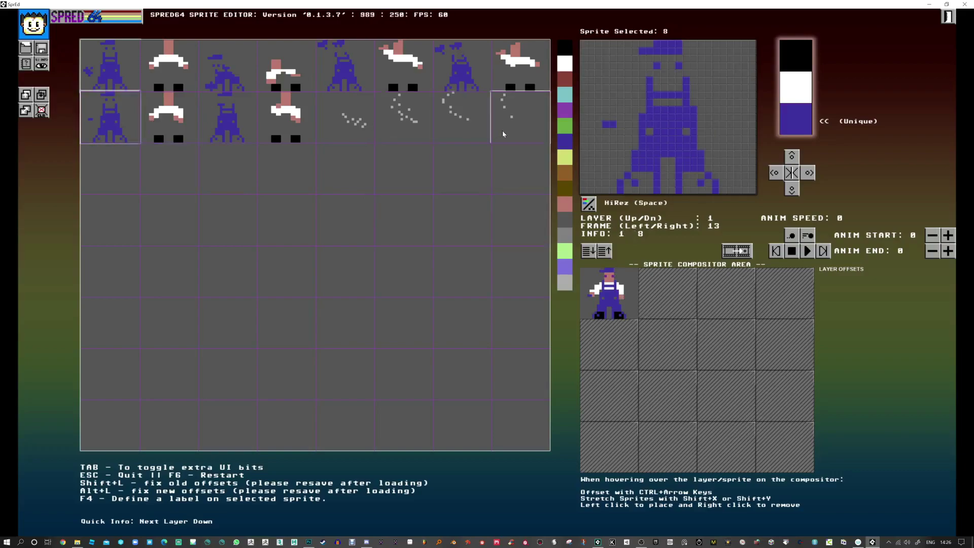
# Step: Add the particle trail of sprite 12 to frame 13 on layer 2
pyautogui.click(345, 127)
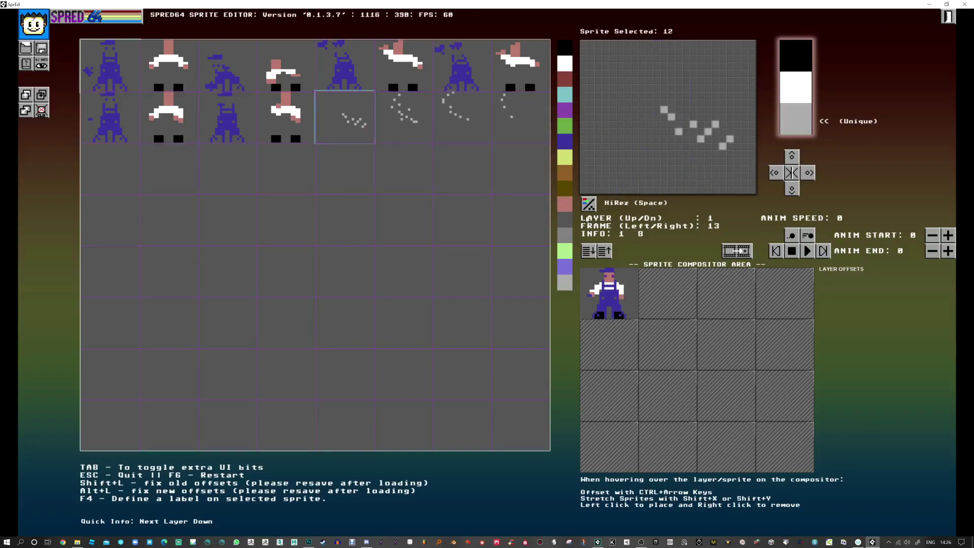
pyautogui.click(603, 252)
pyautogui.press('Tab')
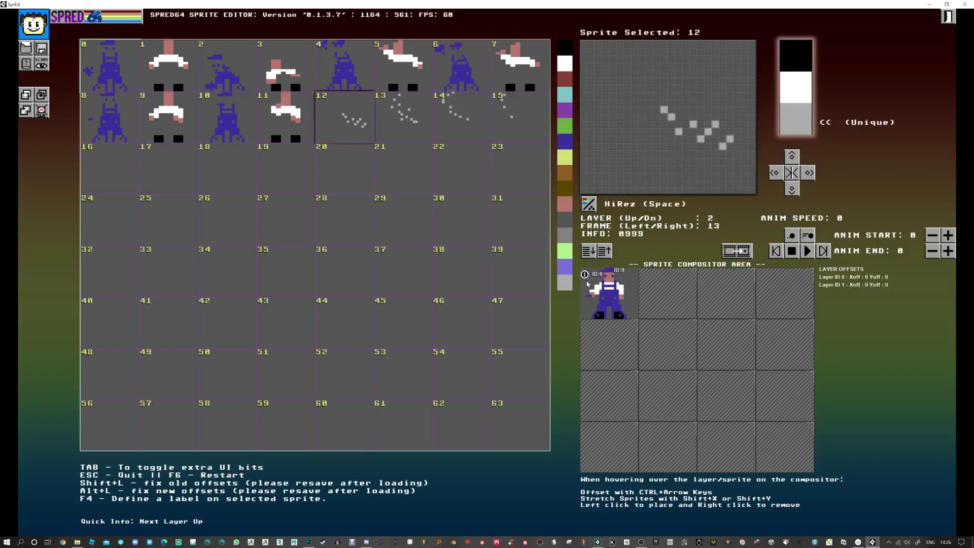
pyautogui.click(601, 293)
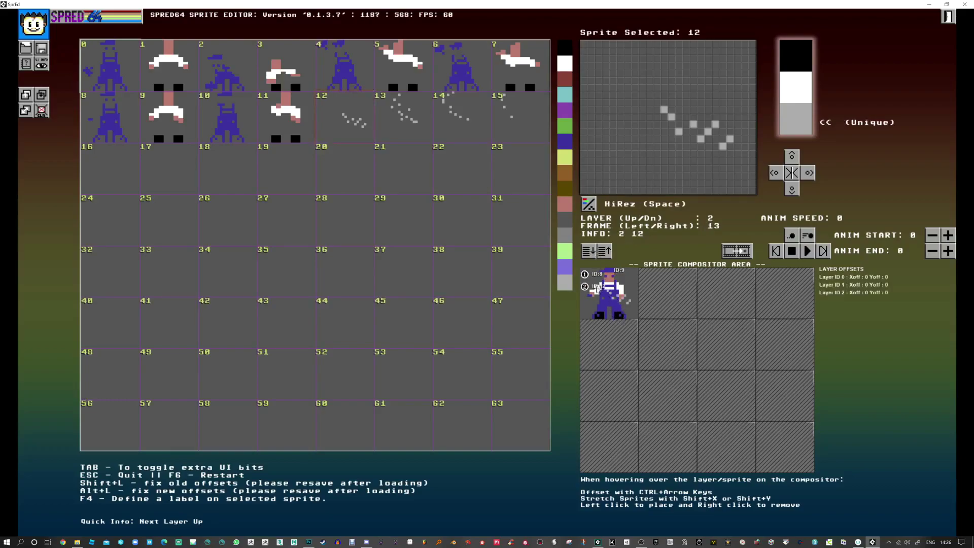
pyautogui.press('Tab')
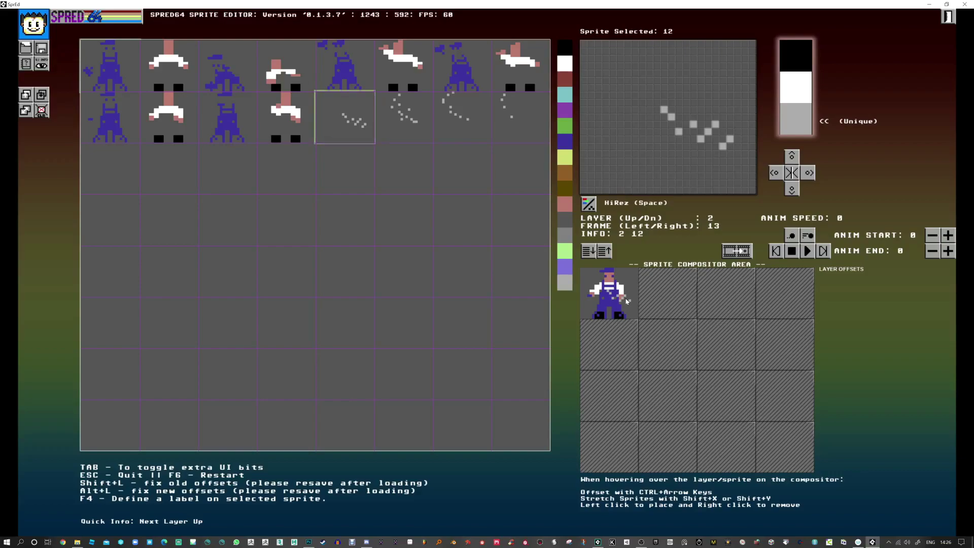
# Step: Offset frame 13's sprite 12 layer left and up so the particle trail sits beside the worker's cap
pyautogui.hotkey('ctrl', 'Left')
pyautogui.hotkey('ctrl', 'Left')
pyautogui.hotkey('ctrl', 'Left')
pyautogui.hotkey('ctrl', 'Left')
pyautogui.hotkey('ctrl', 'Left')
pyautogui.hotkey('ctrl', 'Left')
pyautogui.hotkey('ctrl', 'Up')
pyautogui.hotkey('ctrl', 'Up')
pyautogui.hotkey('ctrl', 'Up')
pyautogui.hotkey('ctrl', 'Up')
pyautogui.hotkey('ctrl', 'Up')
pyautogui.hotkey('ctrl', 'Up')
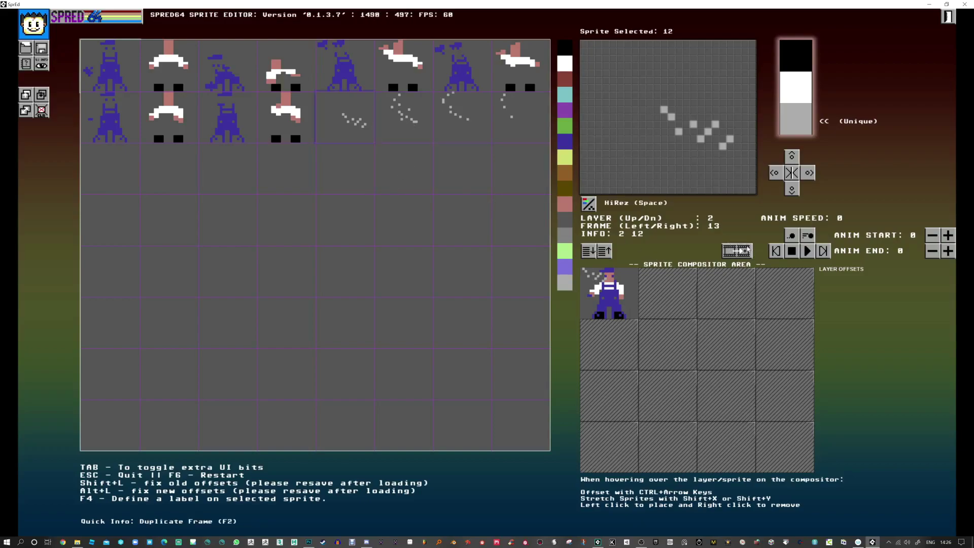
# Step: Duplicate frame 13 into frames 14, 15 and 16, replacing layer 2 with particle sprites 13, 14 and 15 respectively
pyautogui.click(741, 251)
pyautogui.click(406, 118)
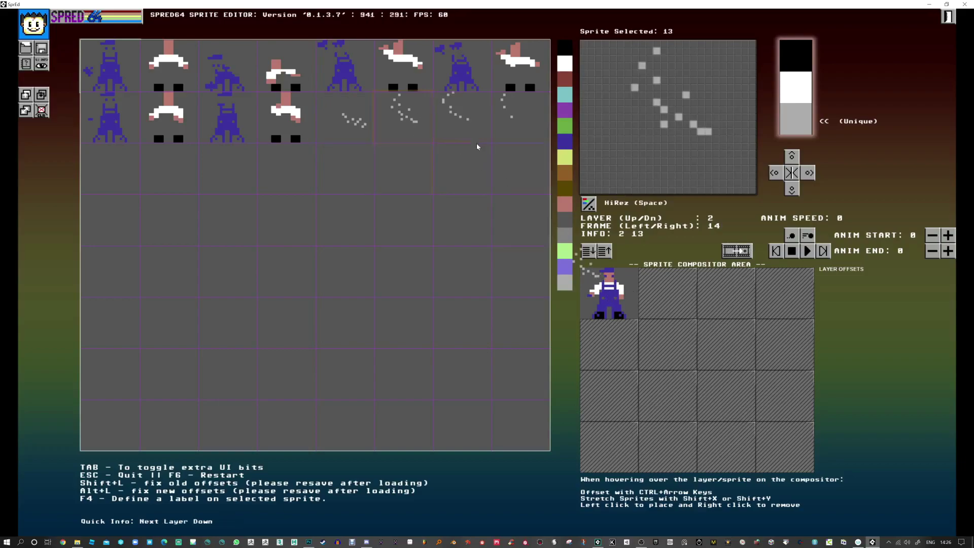
pyautogui.click(464, 124)
pyautogui.click(749, 254)
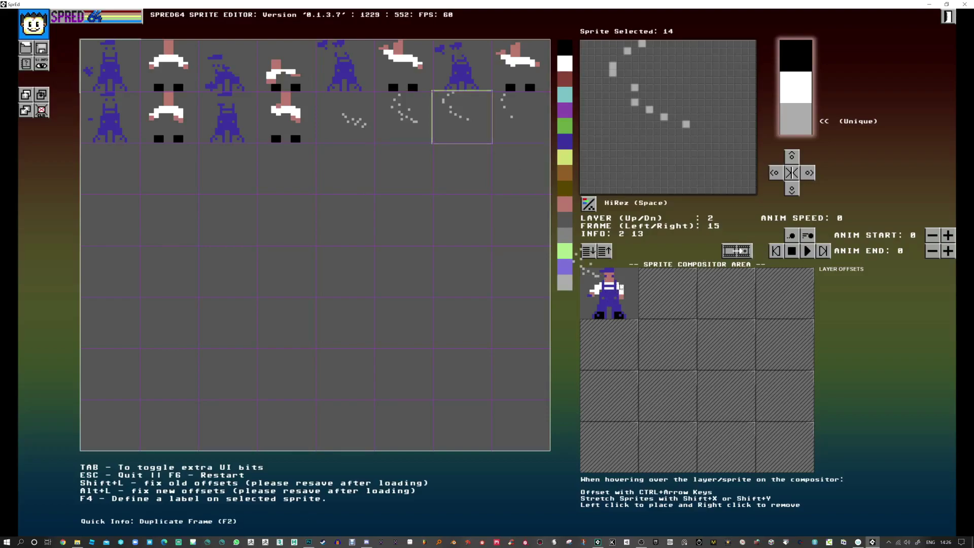
pyautogui.click(520, 116)
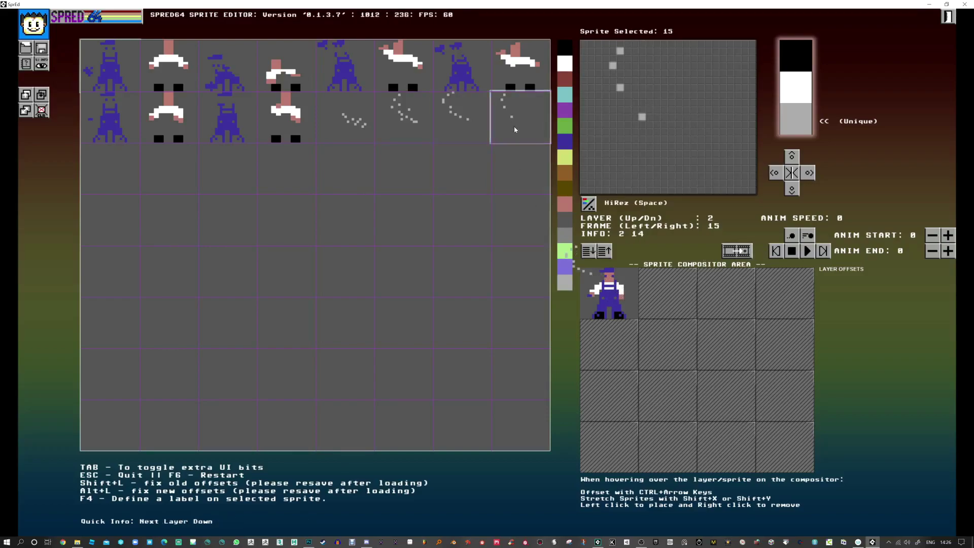
pyautogui.click(738, 251)
pyautogui.click(614, 294)
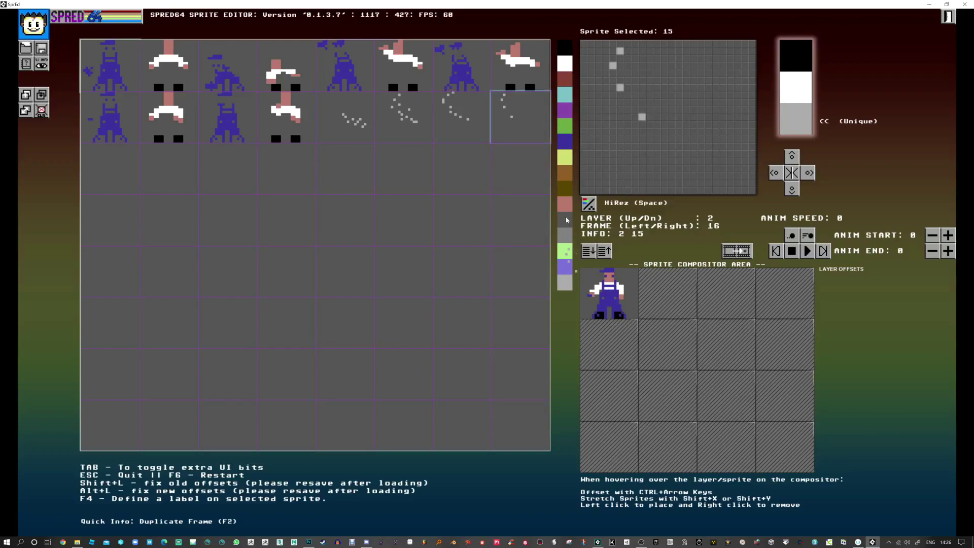
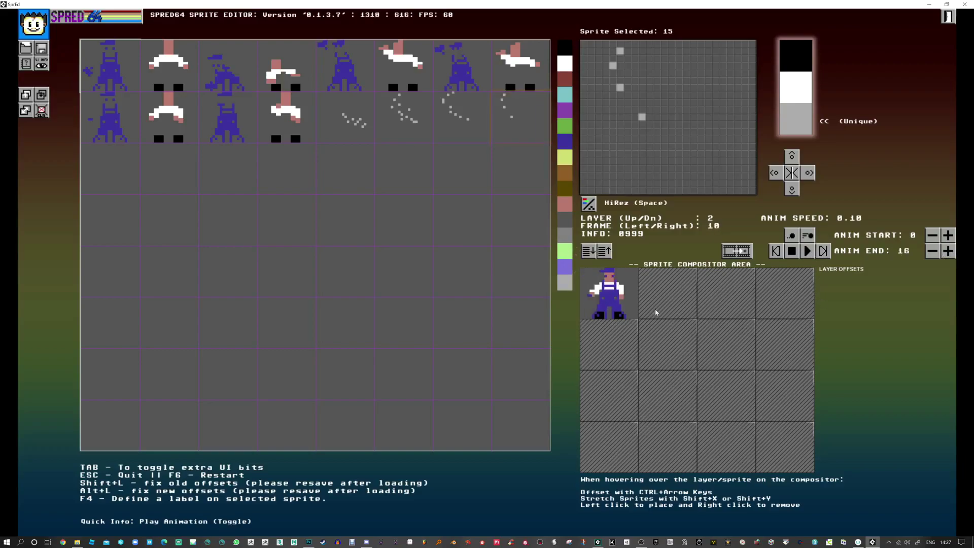
# Step: Try light green, light blue, light grey, dark grey and green backgrounds behind the playing animation, and set the background to black
pyautogui.click(566, 255)
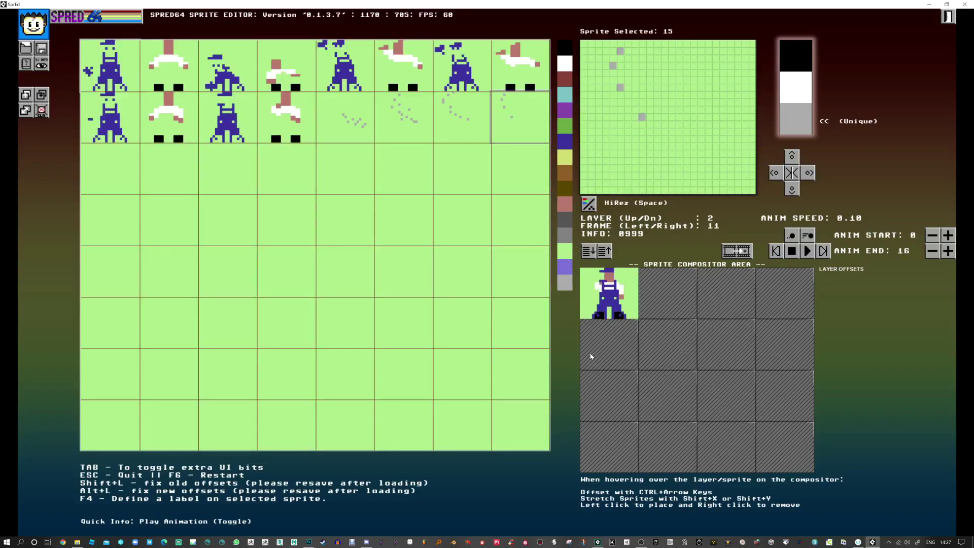
pyautogui.click(563, 270)
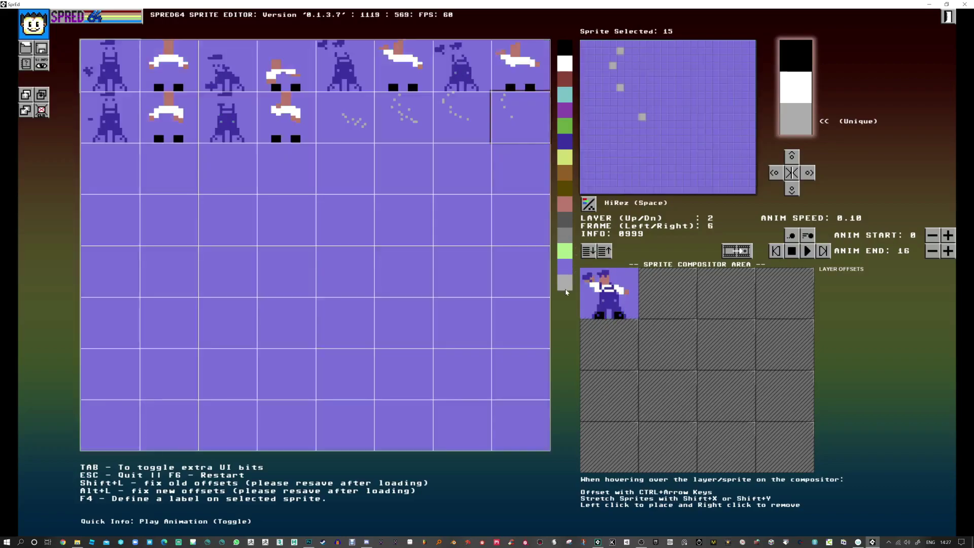
pyautogui.click(564, 239)
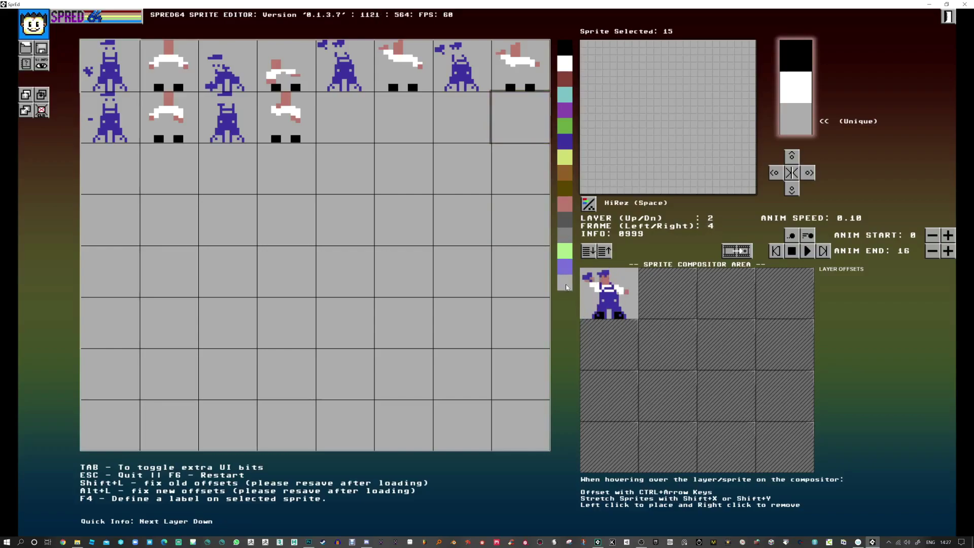
pyautogui.click(564, 217)
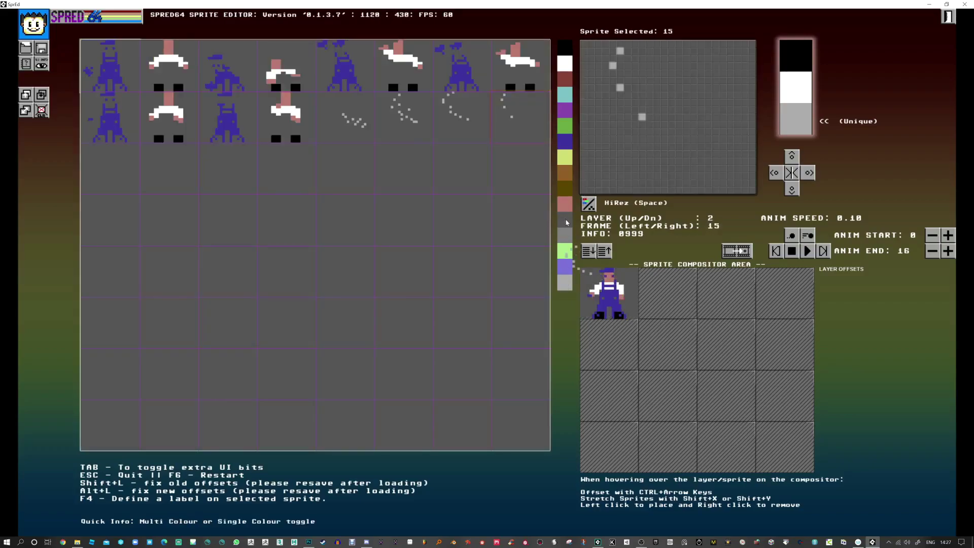
pyautogui.click(565, 131)
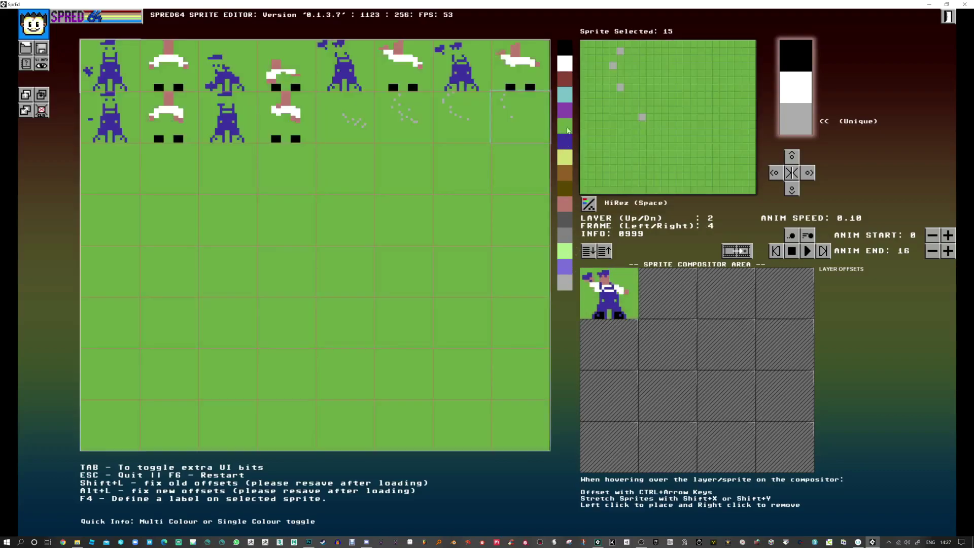
pyautogui.click(567, 53)
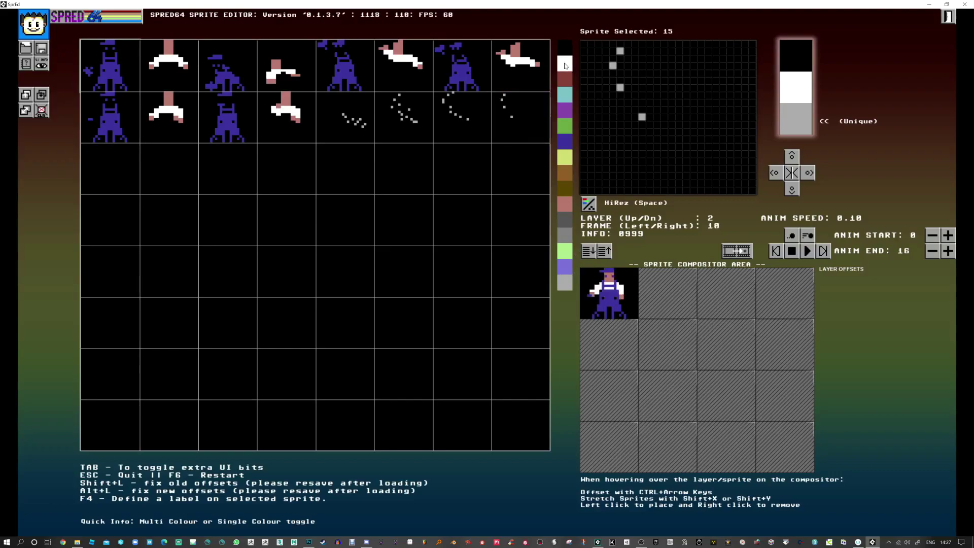
# Step: Stop the animation and stretch both worker layers of frame 0 horizontally and vertically
pyautogui.click(792, 251)
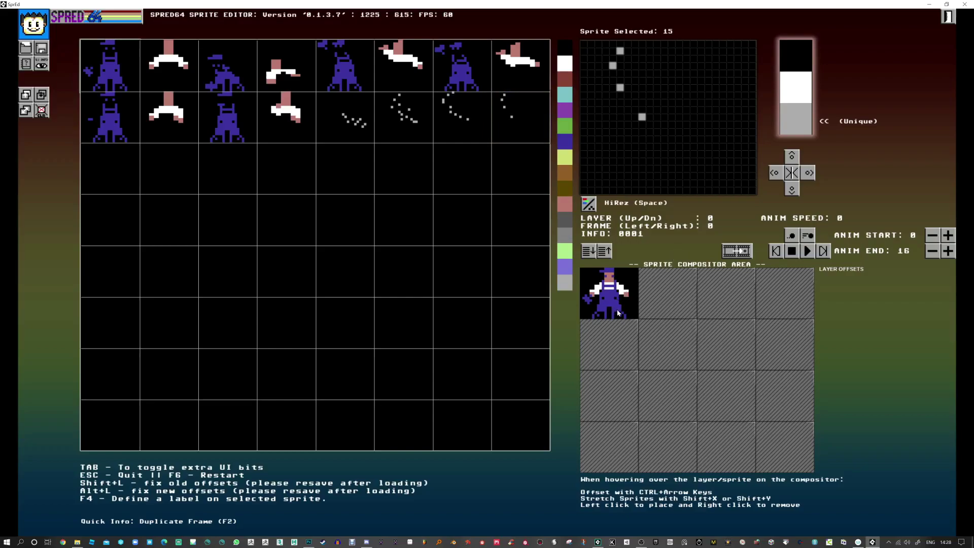
pyautogui.hotkey('shift', 'x')
pyautogui.hotkey('shift', 'y')
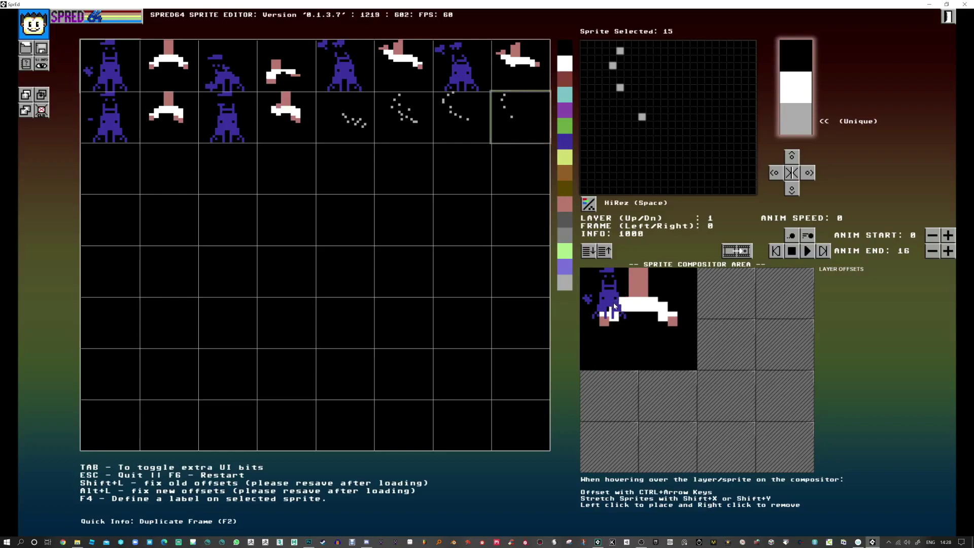
pyautogui.hotkey('shift', 'x')
pyautogui.hotkey('shift', 'y')
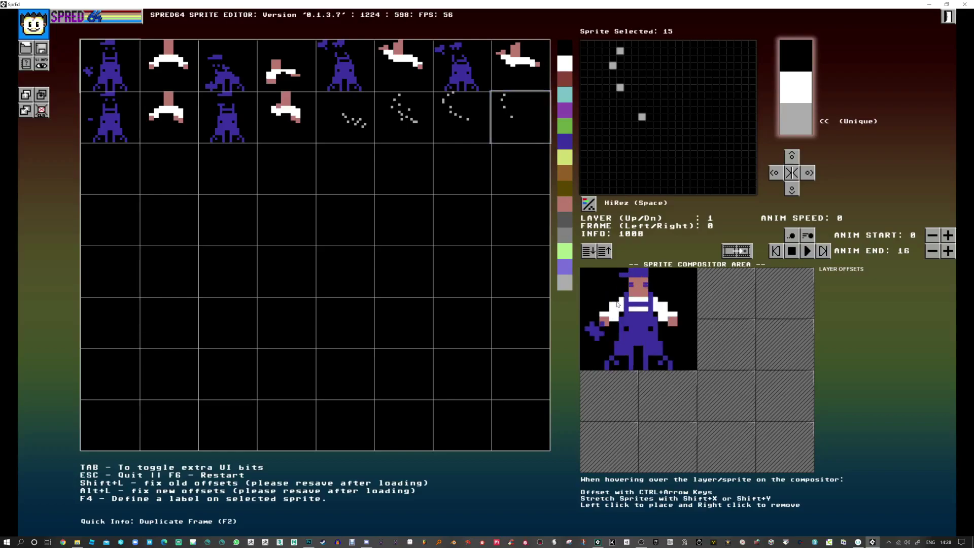
# Step: Stretch both worker layers of frame 1 horizontally and vertically
pyautogui.press('Right')
pyautogui.hotkey('shift', 'x')
pyautogui.hotkey('shift', 'y')
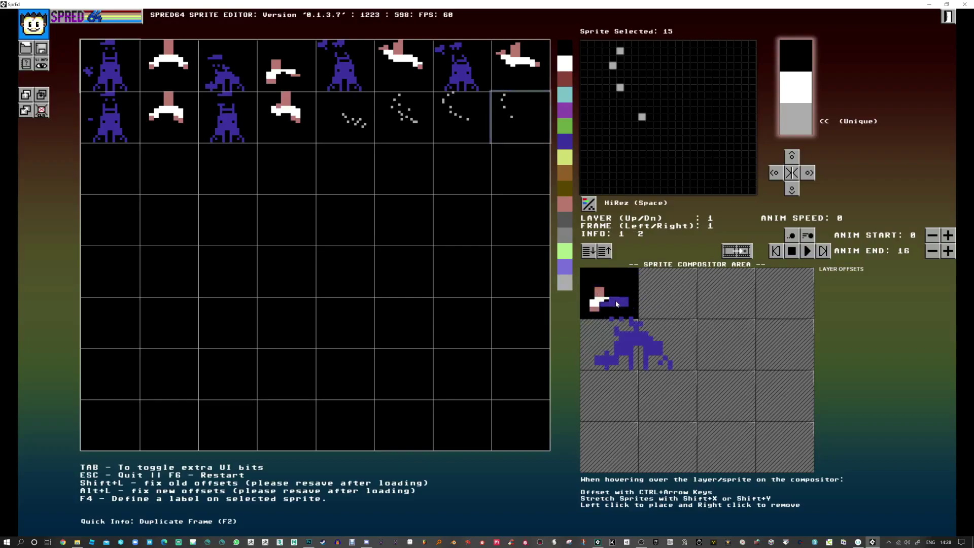
pyautogui.hotkey('shift', 'x')
pyautogui.hotkey('shift', 'y')
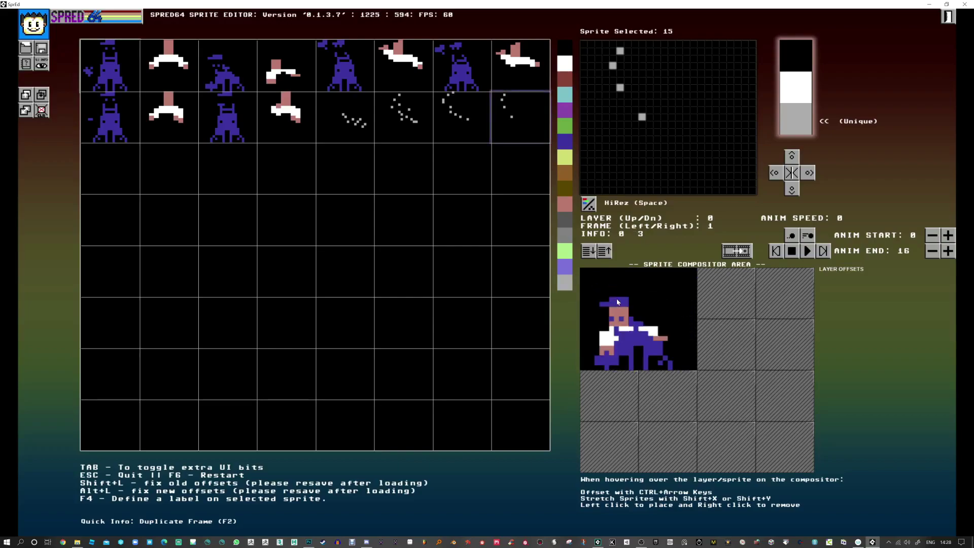
# Step: Stretch both worker layers of frame 2 horizontally and vertically
pyautogui.press('Right')
pyautogui.hotkey('shift', 'x')
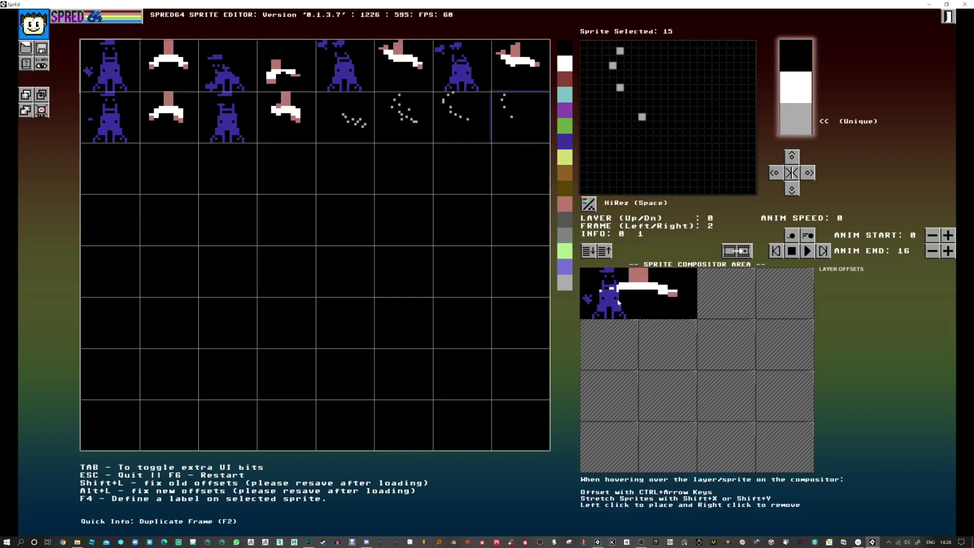
pyautogui.hotkey('shift', 'y')
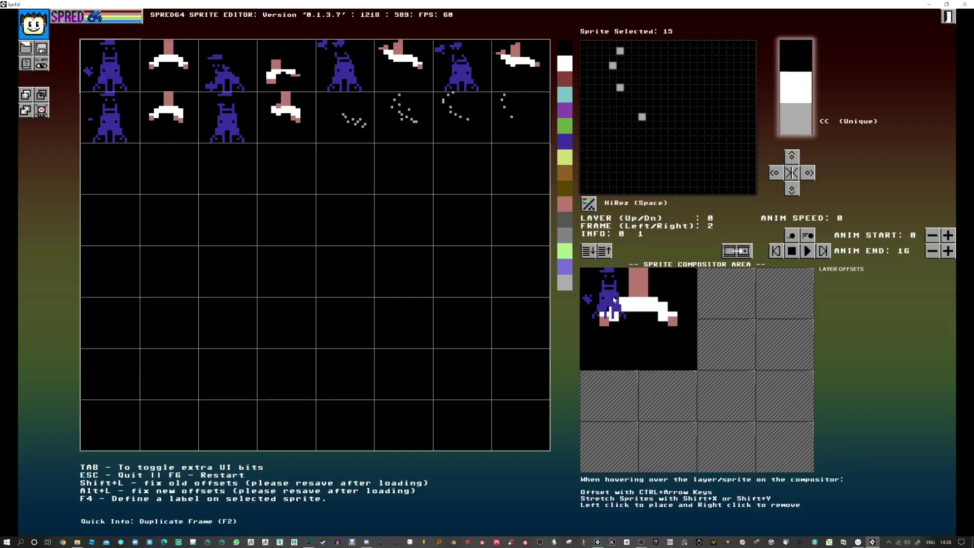
pyautogui.hotkey('shift', 'x')
pyautogui.hotkey('shift', 'y')
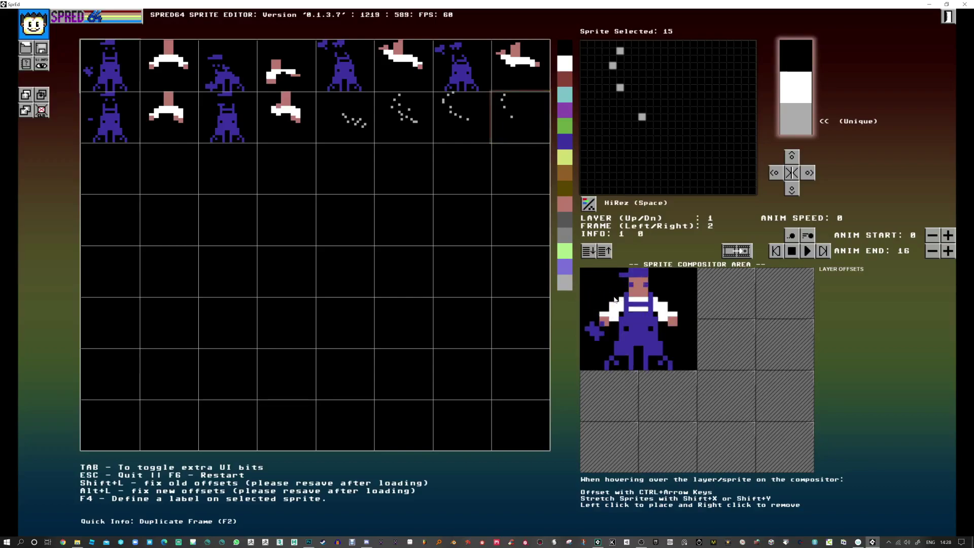
# Step: Stretch both worker layers of frame 3 horizontally and vertically
pyautogui.press('Right')
pyautogui.hotkey('shift', 'y')
pyautogui.hotkey('shift', 'x')
pyautogui.press('x')
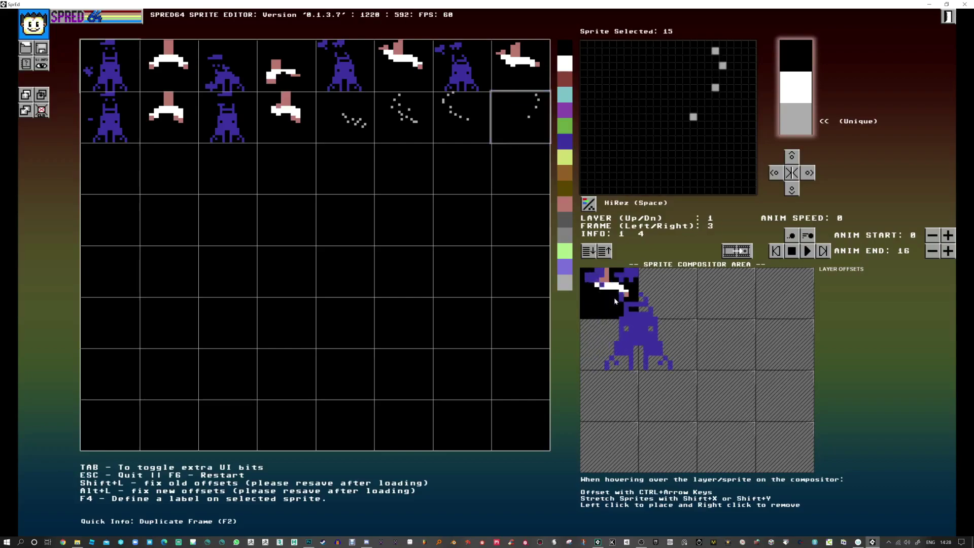
pyautogui.hotkey('shift', 'x')
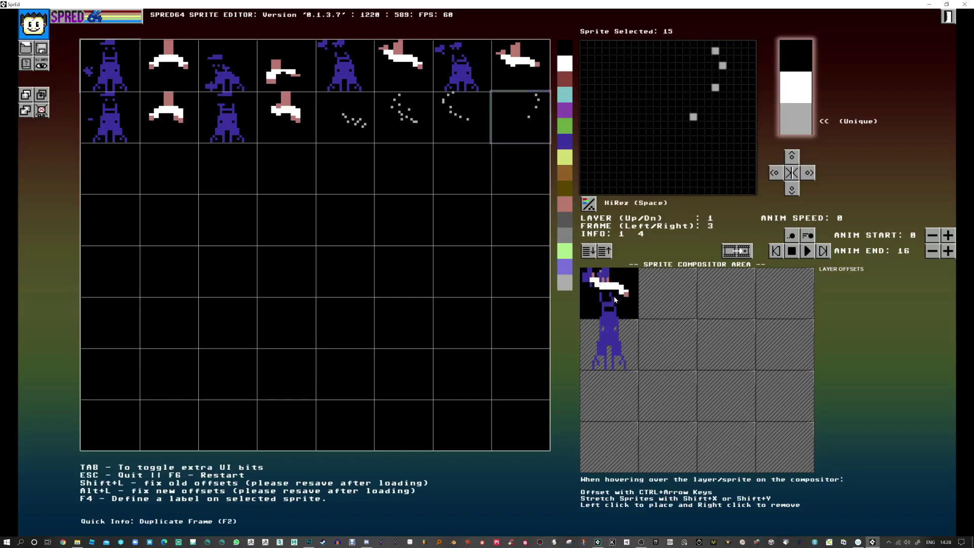
pyautogui.hotkey('shift', 'x')
pyautogui.press('Down')
pyautogui.hotkey('shift', 'x')
pyautogui.hotkey('shift', 'y')
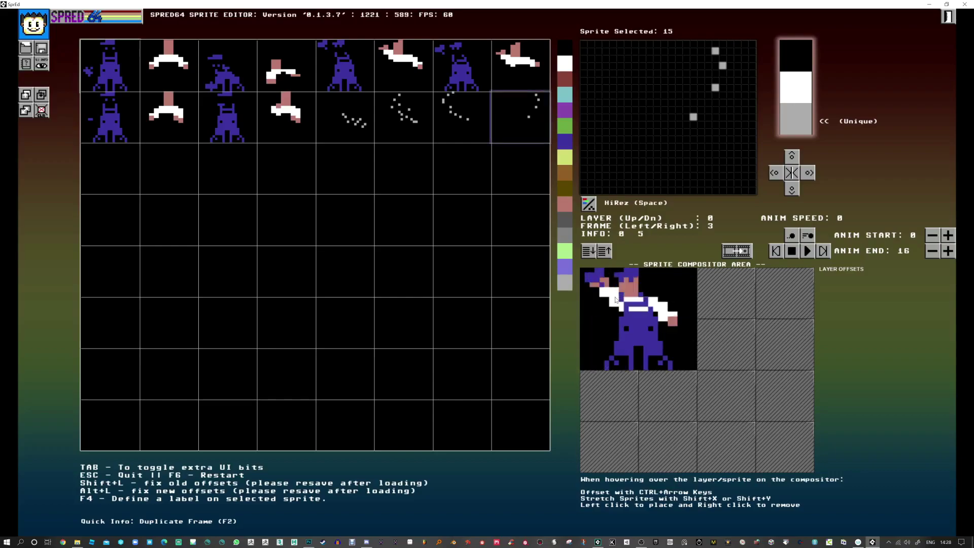
# Step: Stretch layer 0, the worker's shirt and arms, horizontally and vertically in frames 4 to 7
pyautogui.press('Right')
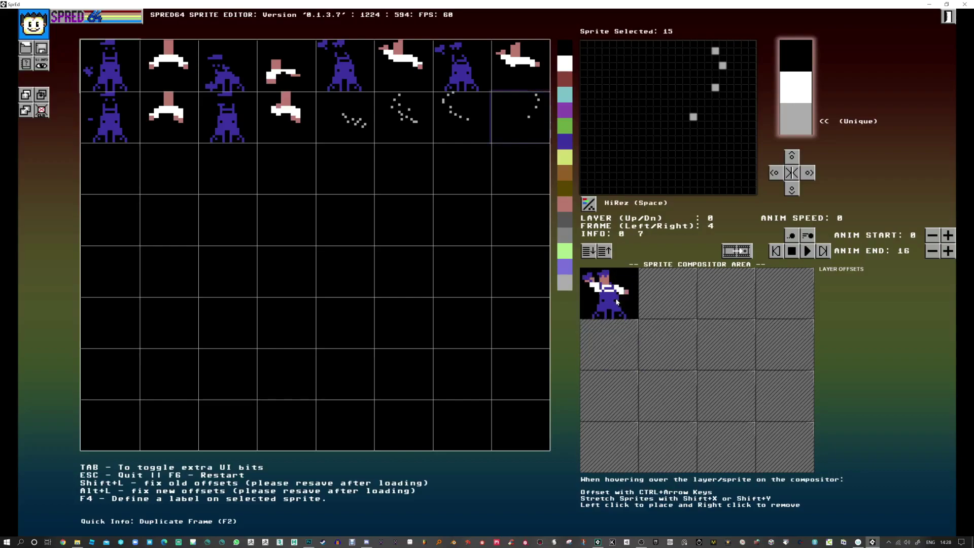
pyautogui.hotkey('shift', 'x')
pyautogui.press('Right')
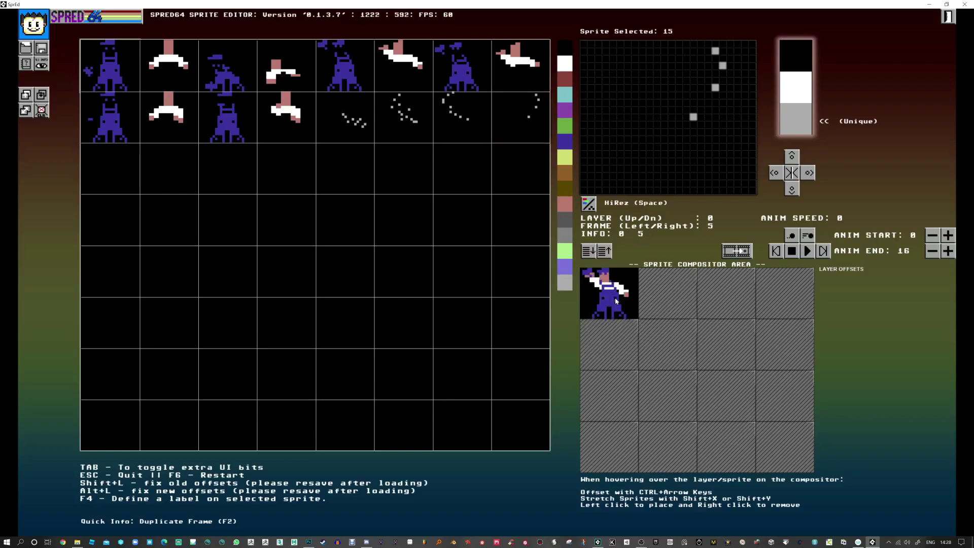
pyautogui.hotkey('shift', 'x')
pyautogui.hotkey('shift', 'y')
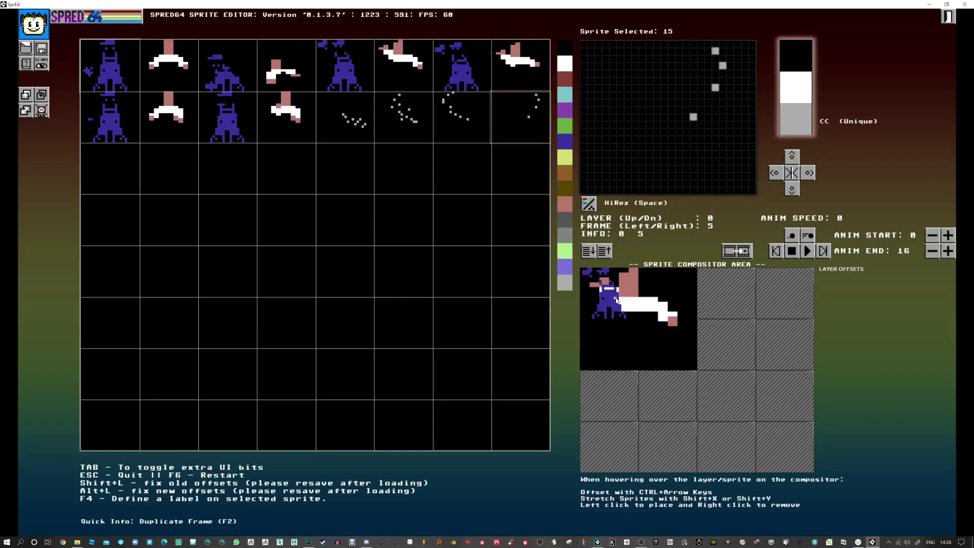
pyautogui.press('Right')
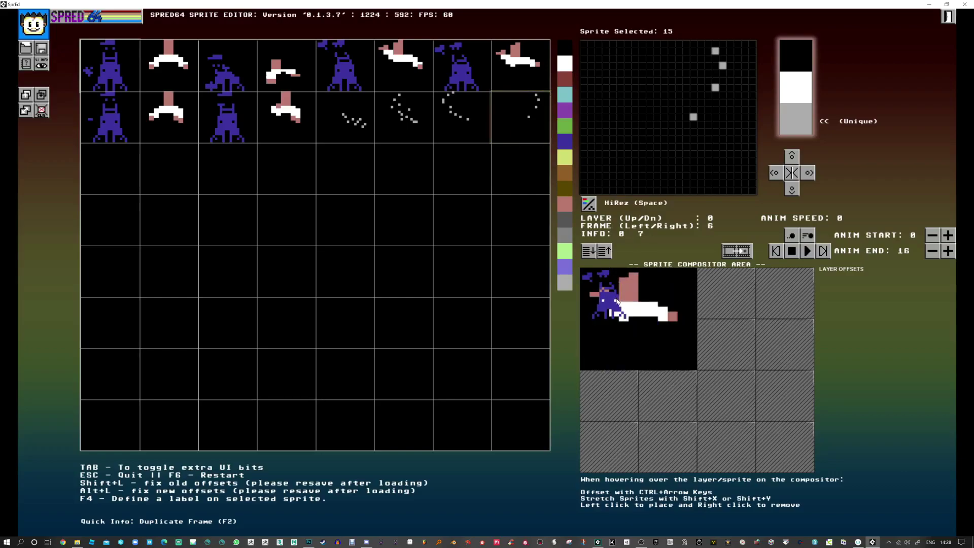
pyautogui.press('Right')
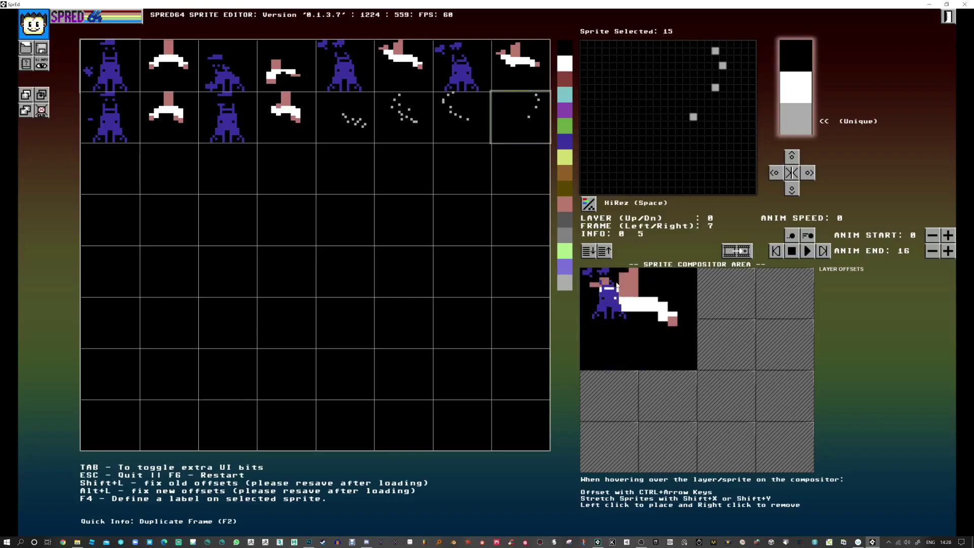
# Step: Stretch layer 0, the worker's shirt and arms, horizontally and vertically in frames 8 to 11
pyautogui.press('Right')
pyautogui.press('Right')
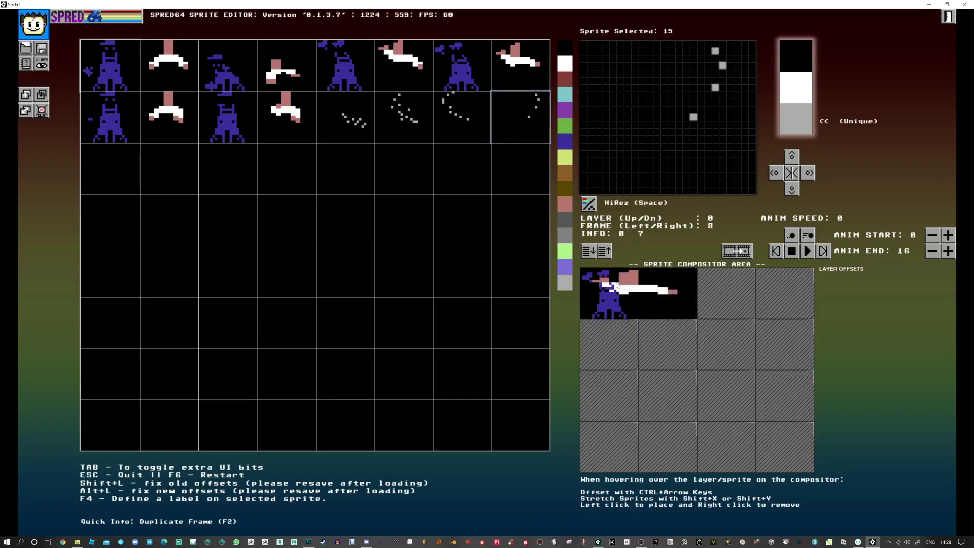
pyautogui.press('Right')
pyautogui.press('Right')
pyautogui.press('Left')
pyautogui.press('Right')
pyautogui.press('Right')
# Step: Stretch layer 0, the worker's shirt and arms, horizontally and vertically in frames 12 to 16
pyautogui.press('Right')
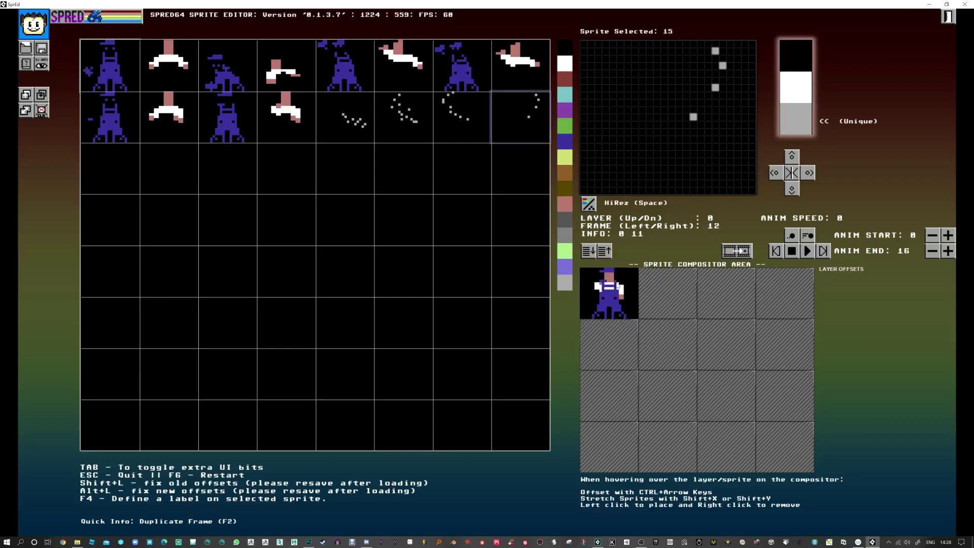
pyautogui.hotkey('shift', 'x')
pyautogui.hotkey('shift', 'y')
pyautogui.press('Right')
pyautogui.hotkey('shift', 'x')
pyautogui.hotkey('shift', 'y')
pyautogui.press('Right')
pyautogui.hotkey('shift', 'x')
pyautogui.hotkey('shift', 'y')
pyautogui.press('Right')
pyautogui.hotkey('shift', 'x')
pyautogui.hotkey('shift', 'y')
pyautogui.press('Right')
# Step: Stretch layer 1, the worker's blue overalls, horizontally and vertically from frame 16 back to frame 13
pyautogui.press('Left')
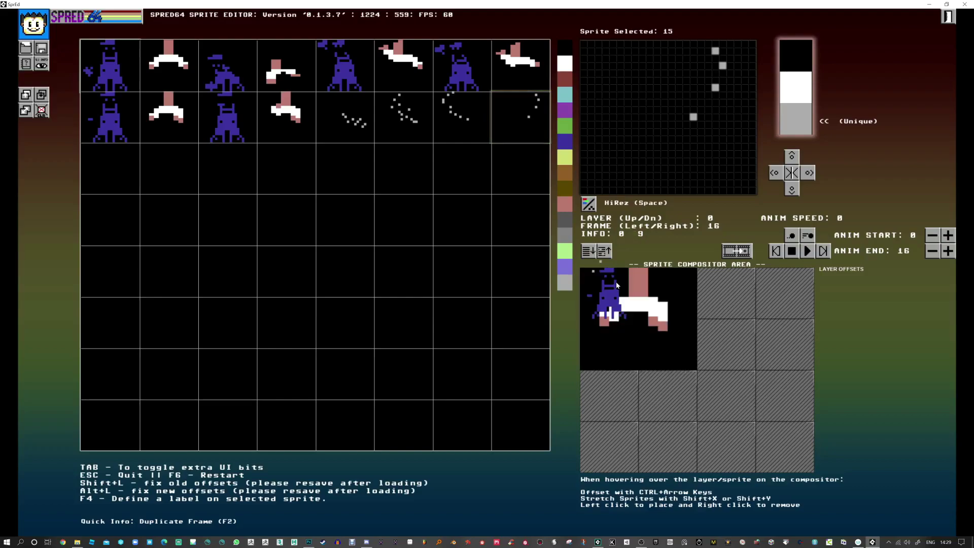
pyautogui.press('Left')
pyautogui.press('Right')
pyautogui.press('Left')
pyautogui.press('Left')
pyautogui.press('Left')
pyautogui.press('Right')
pyautogui.press('Right')
pyautogui.press('Left')
pyautogui.press('Left')
pyautogui.press('Left')
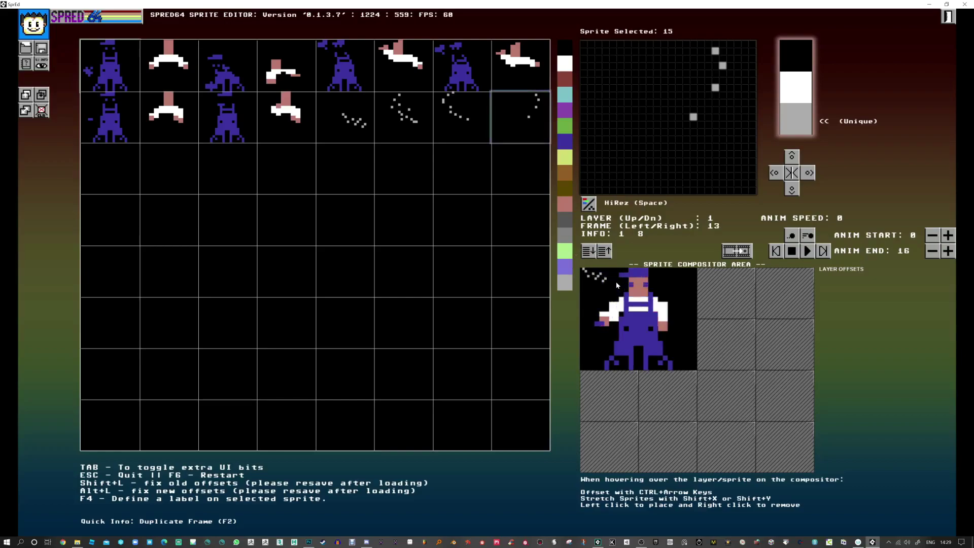
# Step: Stretch layer 1, the worker's blue overalls, horizontally and vertically from frame 12 back to frame 9
pyautogui.press('Right')
pyautogui.press('Left')
pyautogui.press('Left')
pyautogui.press('Left')
pyautogui.press('Right')
pyautogui.press('Right')
pyautogui.press('Left')
pyautogui.press('Left')
pyautogui.press('Left')
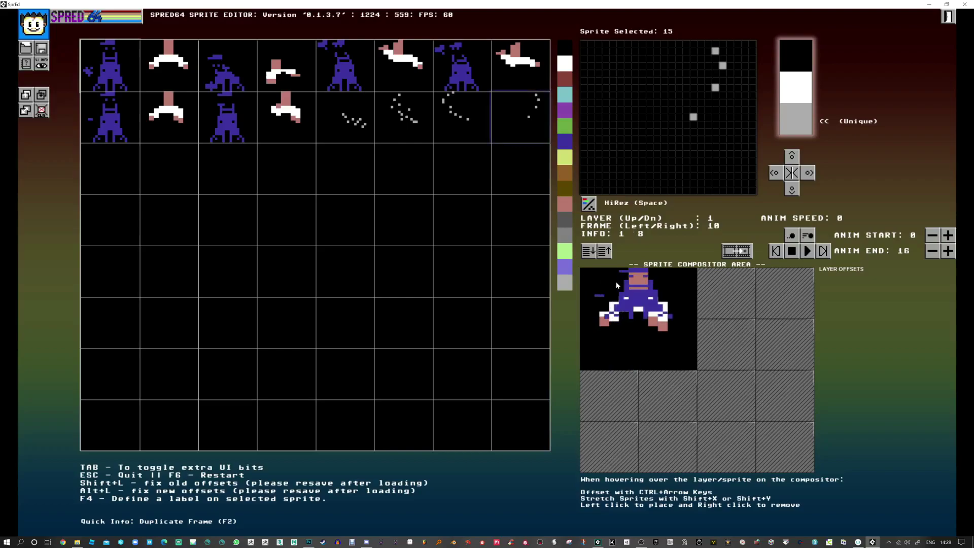
pyautogui.press('Right')
pyautogui.press('Left')
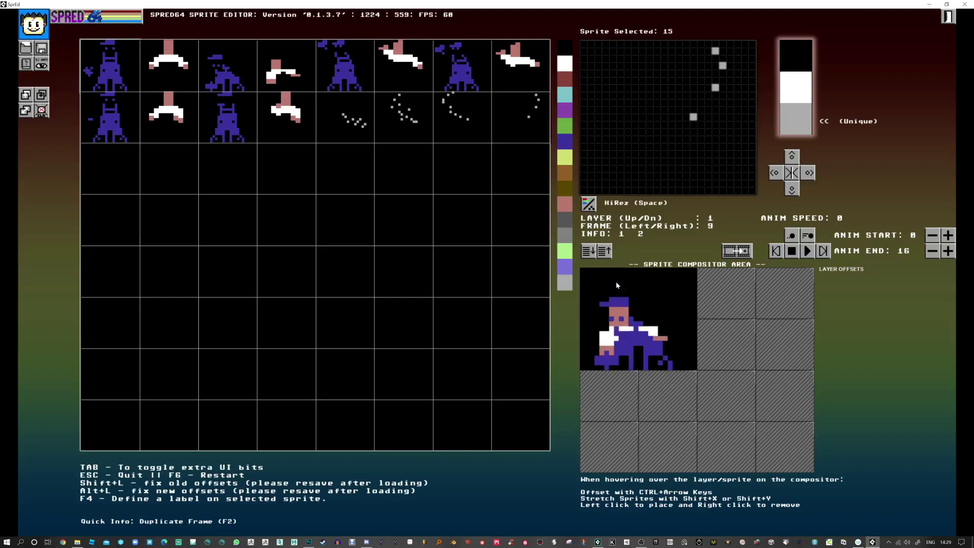
# Step: Stretch layer 1, the worker's blue overalls, horizontally and vertically from frame 8 back to frame 4
pyautogui.press('Right')
pyautogui.press('Left')
pyautogui.press('Left')
pyautogui.press('Left')
pyautogui.press('Right')
pyautogui.press('Right')
pyautogui.press('Left')
pyautogui.press('Left')
pyautogui.press('Left')
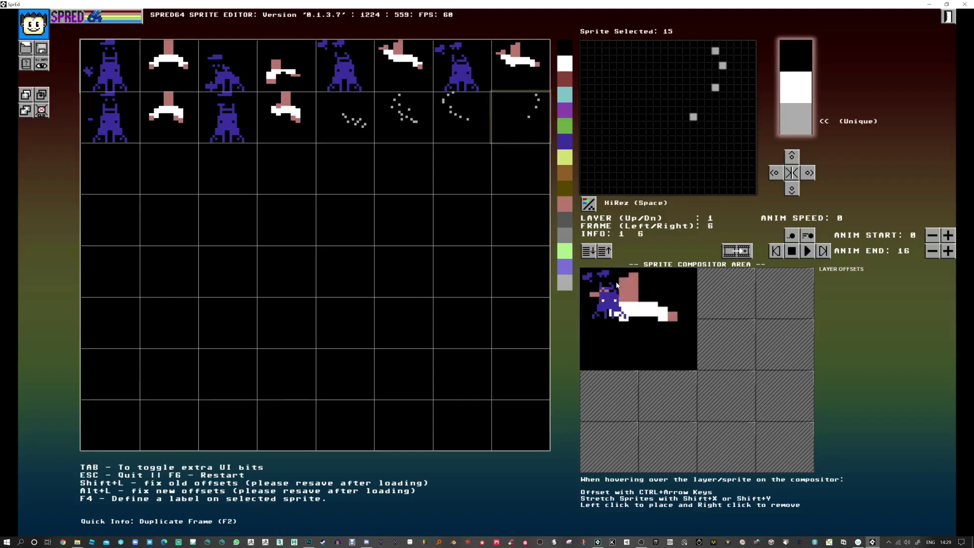
pyautogui.press('Left')
pyautogui.press('Left')
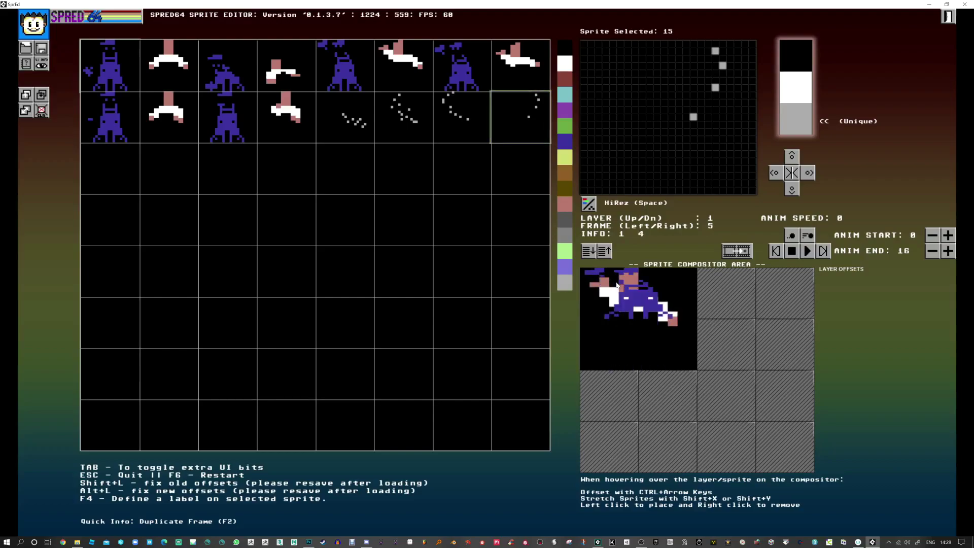
pyautogui.press('Left')
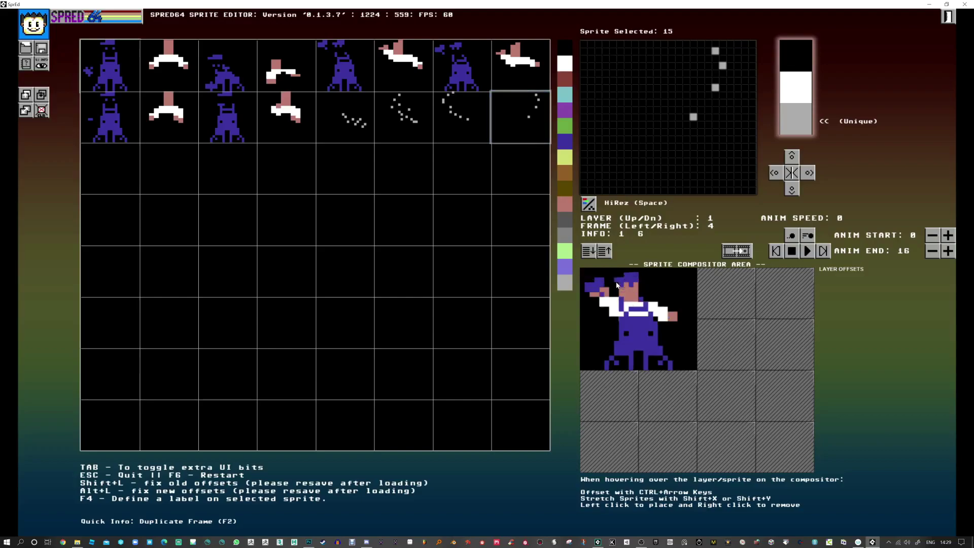
# Step: Step through the frames up to frame 13 to check that both worker layers are fully stretched
pyautogui.press('Right')
pyautogui.press('Right')
pyautogui.press('Right')
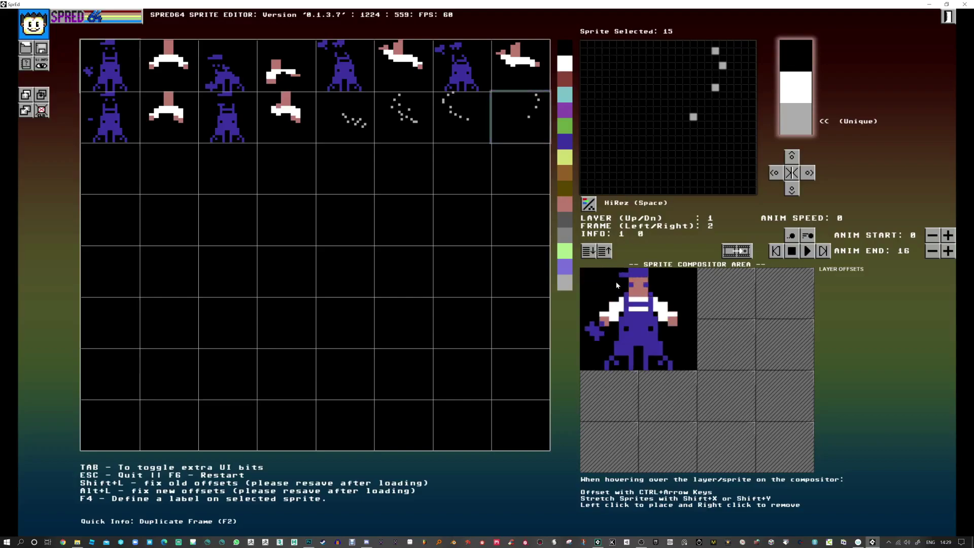
pyautogui.press('Right')
pyautogui.press('Right')
pyautogui.press('Right')
pyautogui.press('Right')
pyautogui.press('Right')
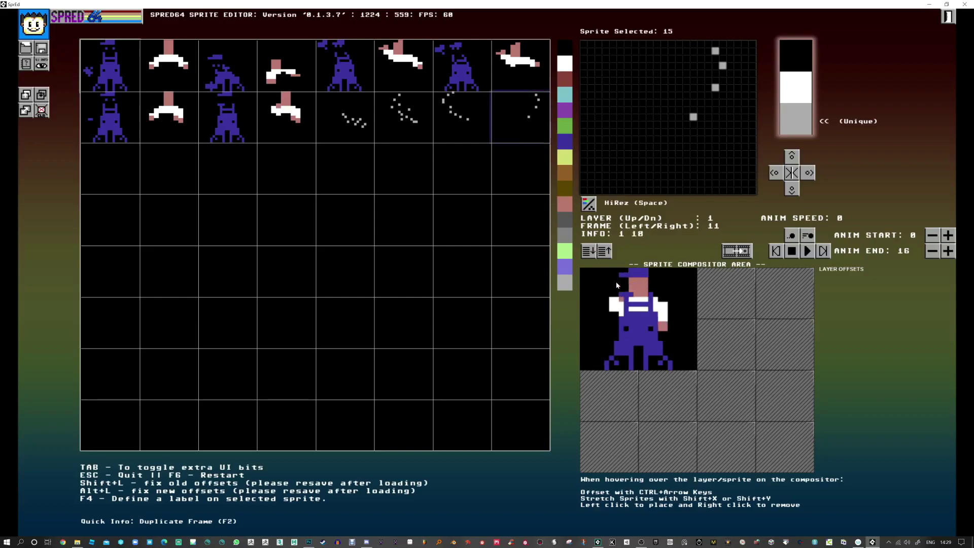
pyautogui.press('Right')
pyautogui.press('Right')
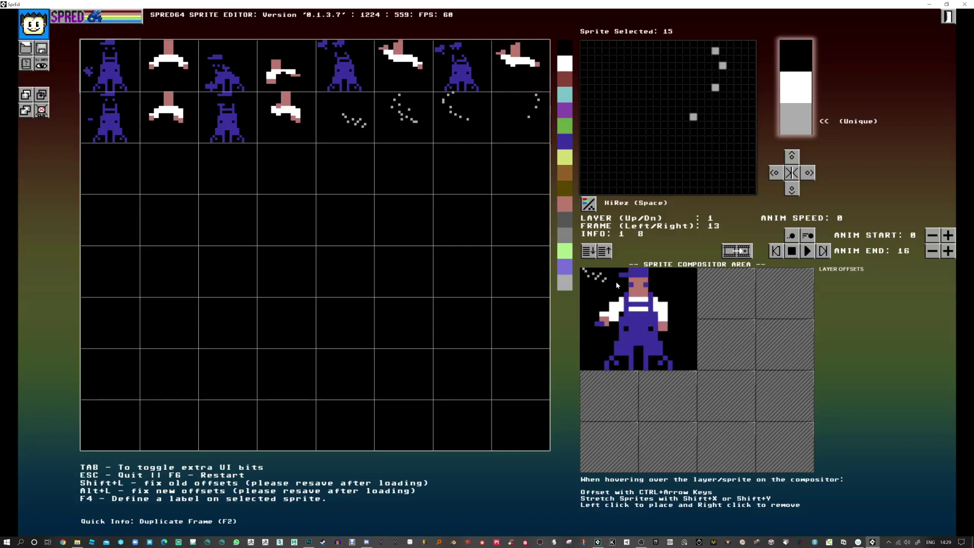
# Step: Place particle sprite 13 on layer 2 of frame 14 and stretch it horizontally and vertically
pyautogui.press('Up')
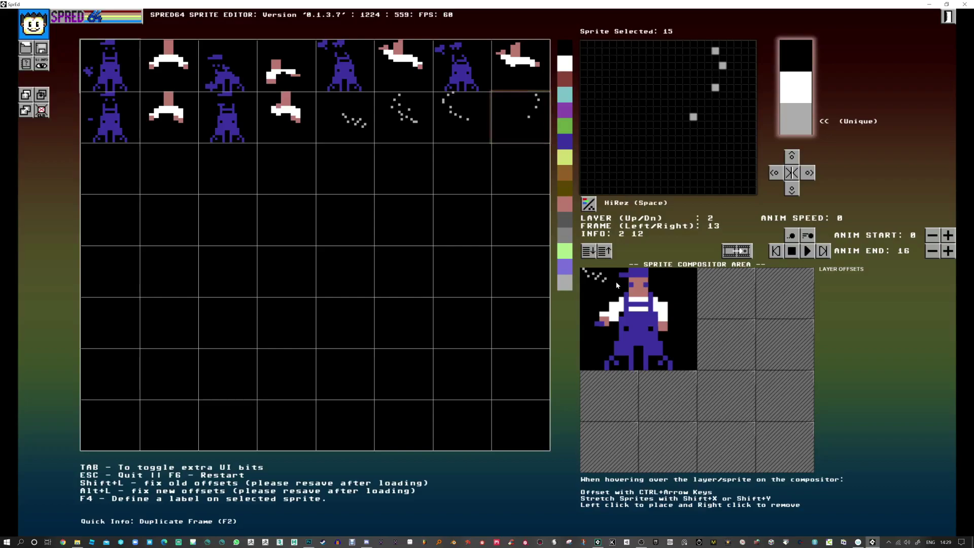
pyautogui.click(617, 283)
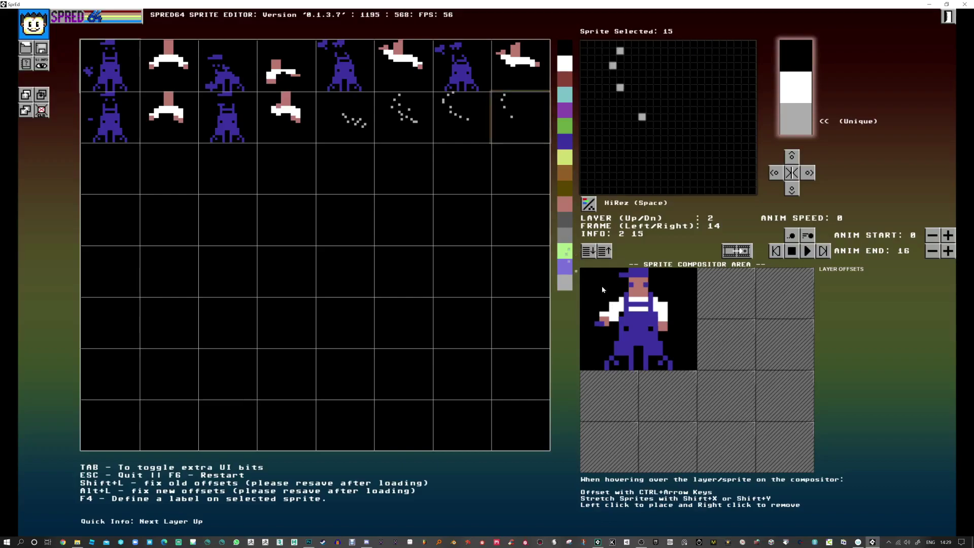
pyautogui.click(456, 123)
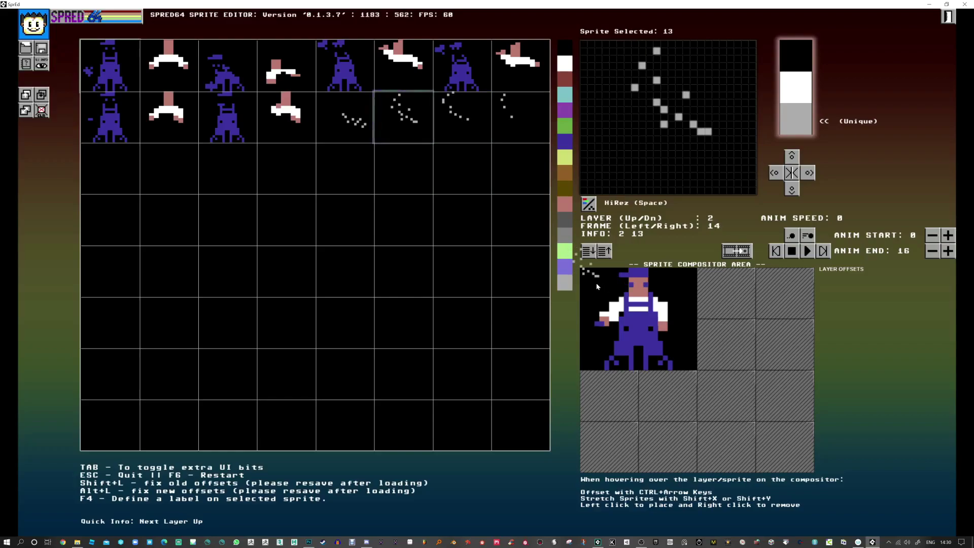
pyautogui.hotkey('shift', 'x')
pyautogui.hotkey('shift', 'y')
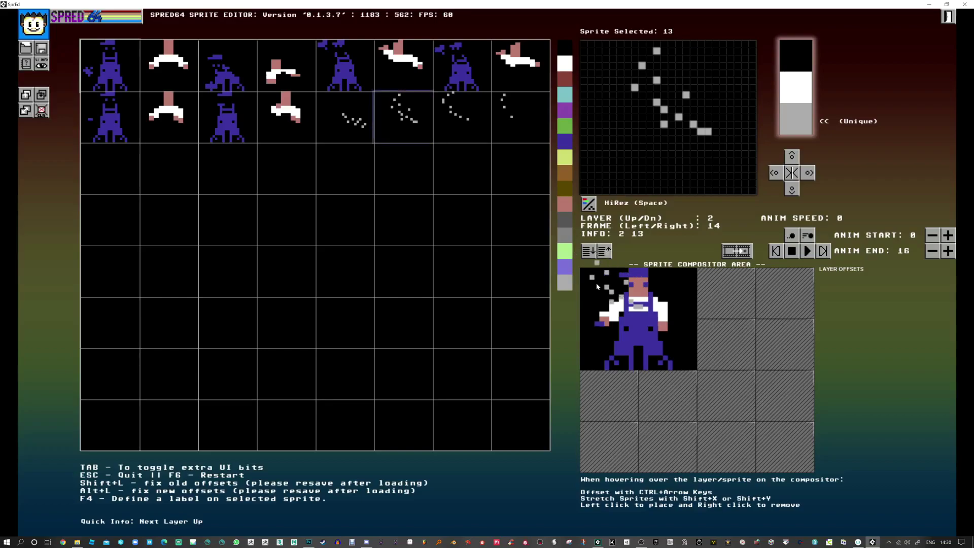
# Step: Offset the stretched particle layer of frame 14 upward and to the left beside the worker's head
pyautogui.hotkey('ctrl', 'Up')
pyautogui.hotkey('ctrl', 'Up')
pyautogui.hotkey('ctrl', 'Up')
pyautogui.hotkey('ctrl', 'Up')
pyautogui.hotkey('ctrl', 'Left')
pyautogui.hotkey('ctrl', 'Left')
pyautogui.hotkey('ctrl', 'Left')
pyautogui.hotkey('ctrl', 'Right')
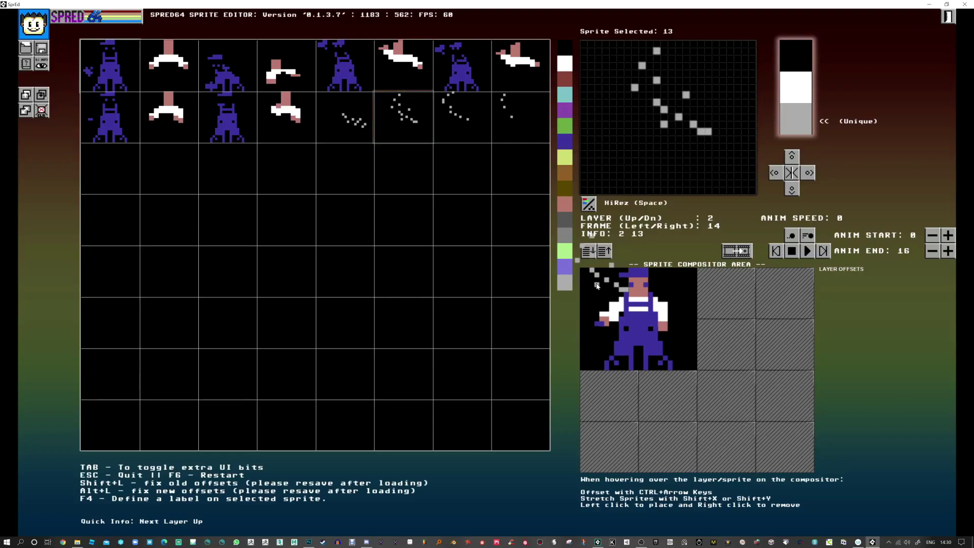
pyautogui.hotkey('ctrl', 'Left')
# Step: Stretch the particle layer of frame 15 and offset it to continue the trail beside the worker's head
pyautogui.press('Right')
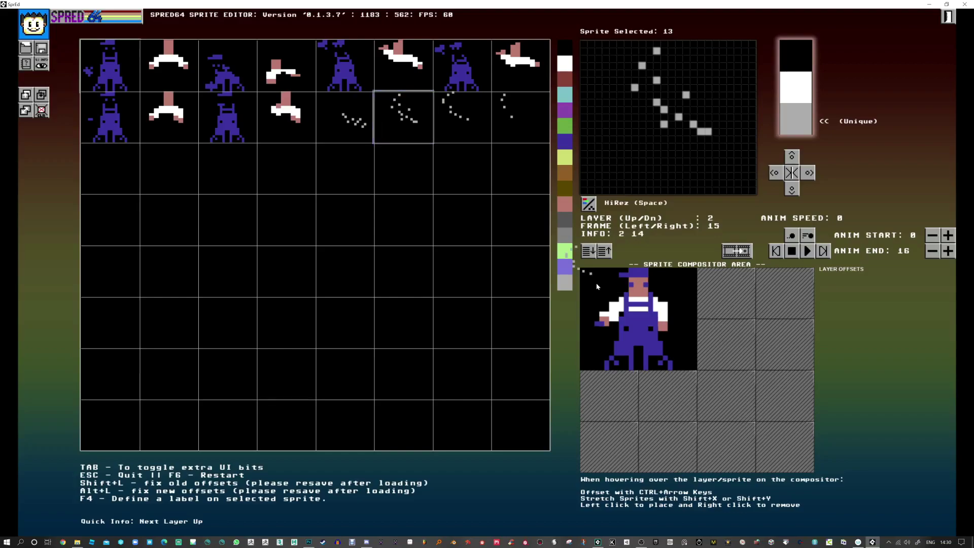
pyautogui.hotkey('ctrl', 'Down')
pyautogui.hotkey('ctrl', 'Down')
pyautogui.hotkey('ctrl', 'Down')
pyautogui.hotkey('ctrl', 'Up')
pyautogui.hotkey('ctrl', 'Up')
pyautogui.hotkey('ctrl', 'Up')
pyautogui.hotkey('ctrl', 'Left')
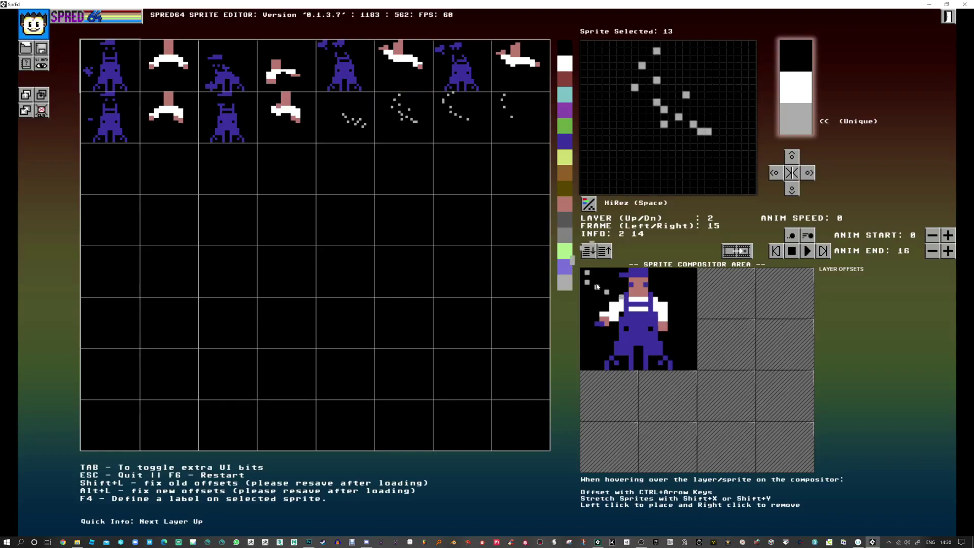
pyautogui.hotkey('ctrl', 'Up')
pyautogui.hotkey('ctrl', 'Left')
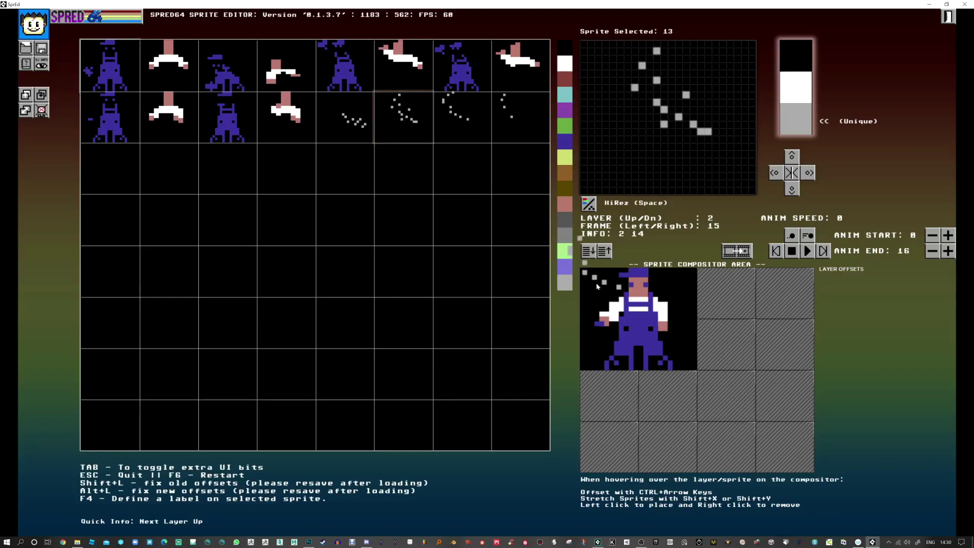
# Step: Stretch the particle layer of frame 16 and adjust its offset to continue the trail beside the worker
pyautogui.press('Right')
pyautogui.hotkey('ctrl', 'Right')
pyautogui.hotkey('ctrl', 'Right')
pyautogui.hotkey('ctrl', 'Right')
pyautogui.hotkey('ctrl', 'Right')
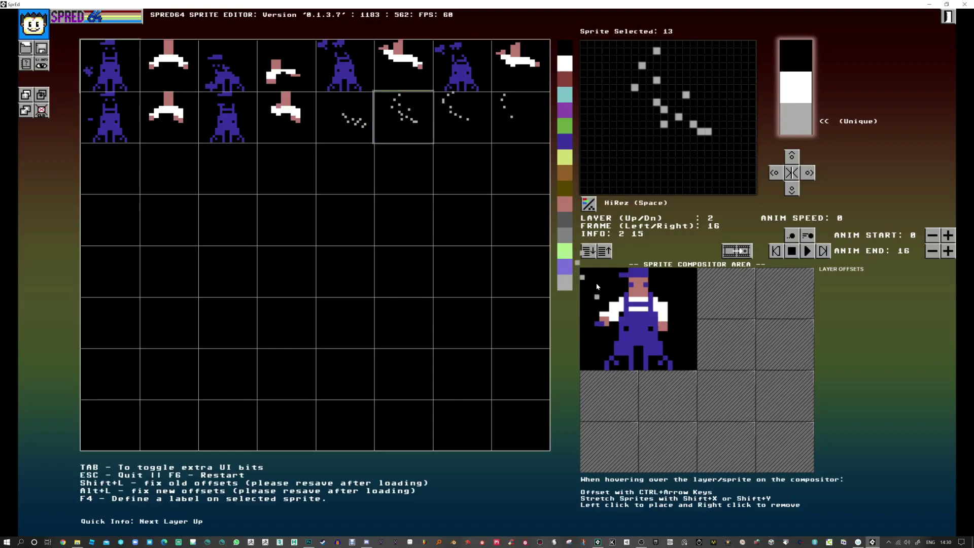
pyautogui.hotkey('ctrl', 'Up')
pyautogui.hotkey('ctrl', 'Up')
pyautogui.hotkey('ctrl', 'Up')
# Step: Step back and forth through the frames to check the stretched worker and the alignment of the particle trail
pyautogui.press('Left')
pyautogui.press('Left')
pyautogui.press('Left')
pyautogui.press('Left')
pyautogui.press('Left')
pyautogui.press('Left')
pyautogui.press('Left')
pyautogui.press('Left')
pyautogui.press('Left')
pyautogui.press('Right')
pyautogui.press('Right')
pyautogui.press('Right')
pyautogui.press('Right')
pyautogui.press('Right')
pyautogui.press('Right')
pyautogui.press('Right')
pyautogui.press('Right')
pyautogui.press('Right')
pyautogui.press('Right')
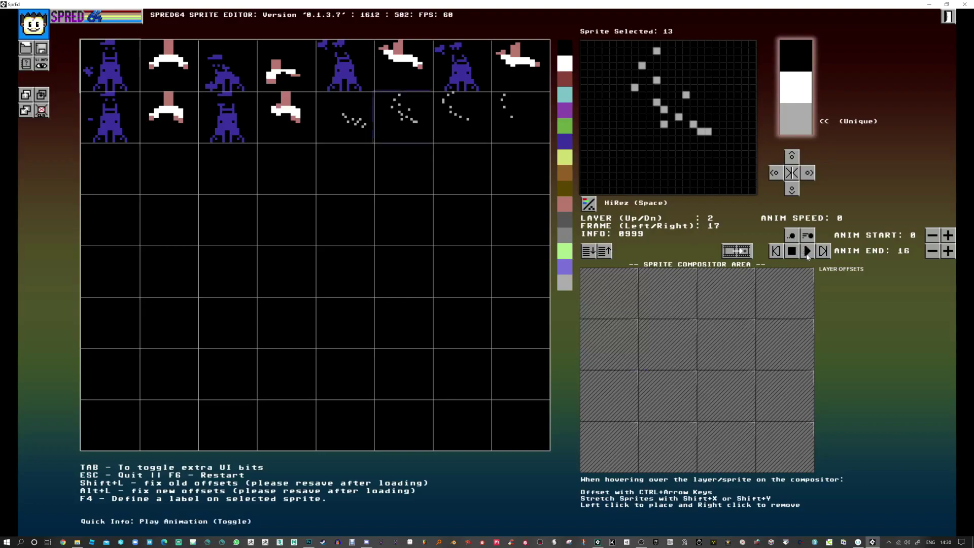
# Step: Play the stretched worker animation and set its background to yellow
pyautogui.click(807, 252)
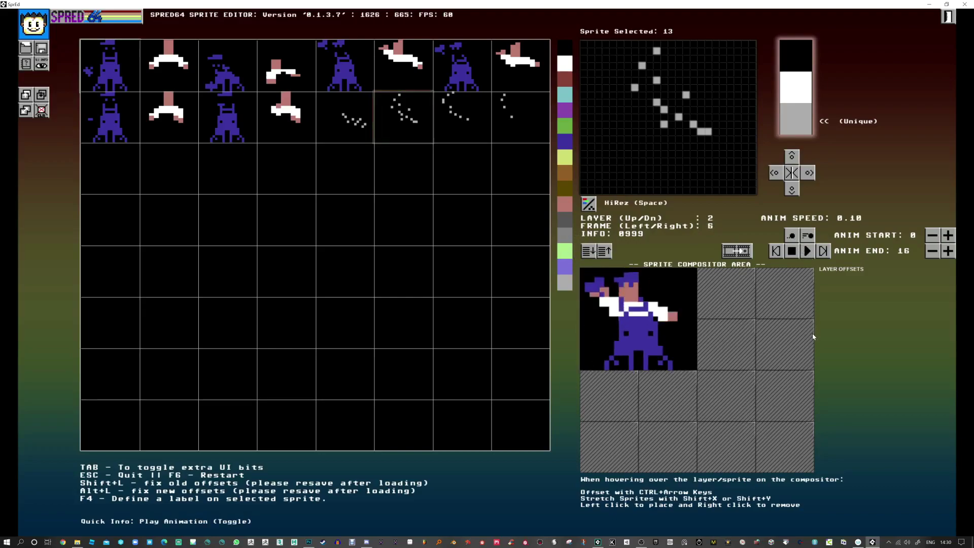
pyautogui.rightClick(567, 159)
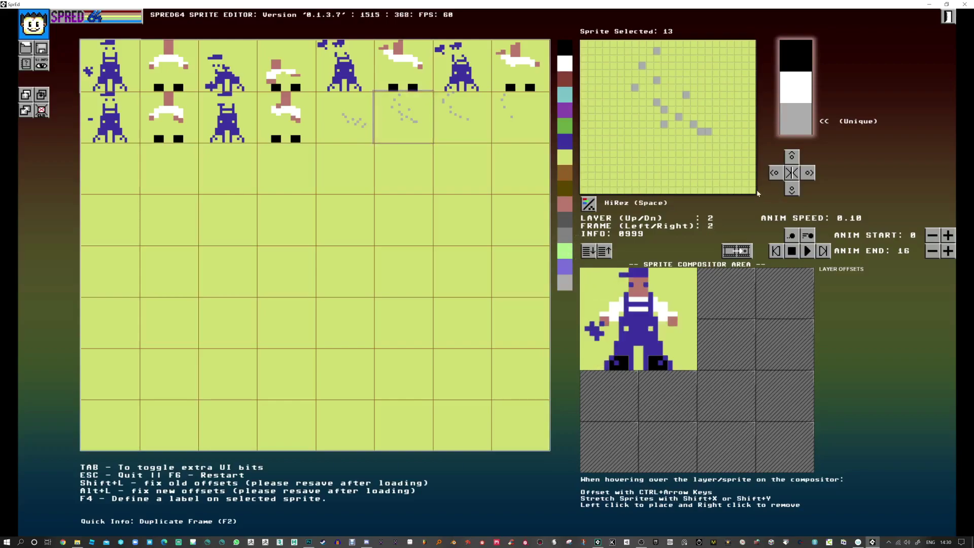
# Step: Stop the animation playback and save the sprite project on the Desktop as PainterDude
pyautogui.click(791, 251)
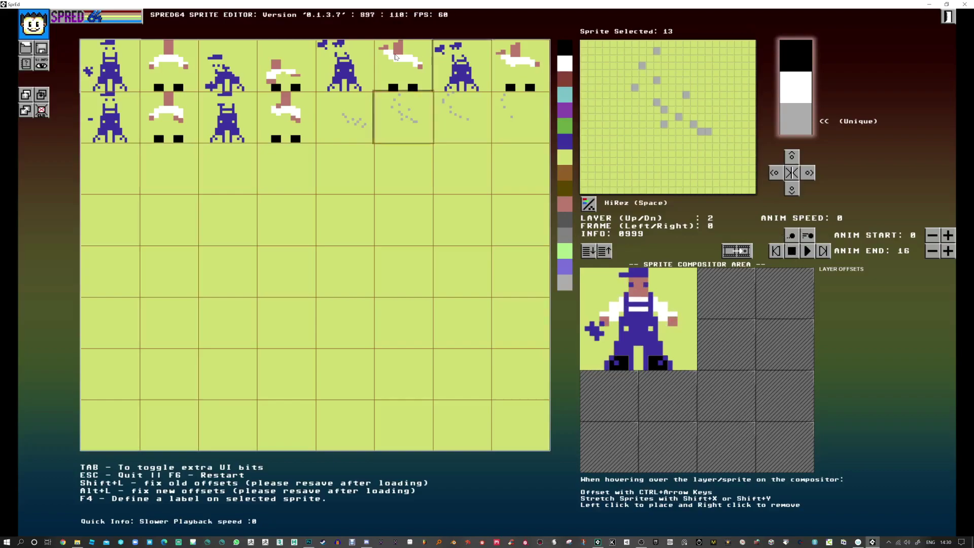
pyautogui.click(42, 49)
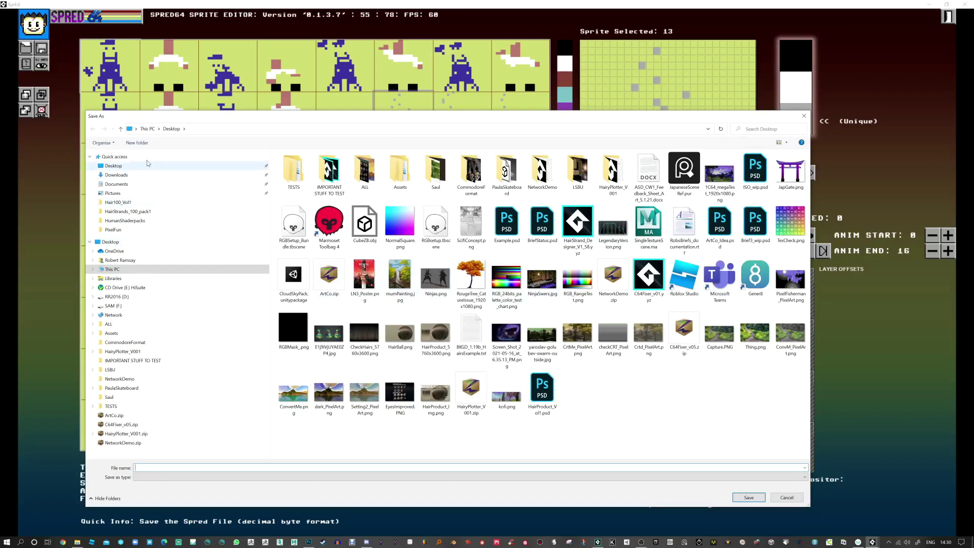
pyautogui.write('Pain')
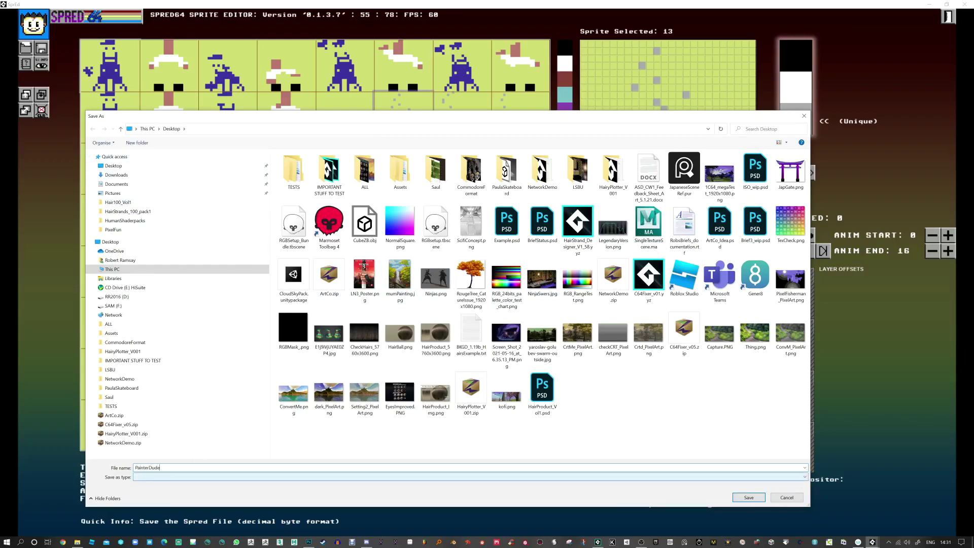
pyautogui.write('terDude')
pyautogui.press('Return')
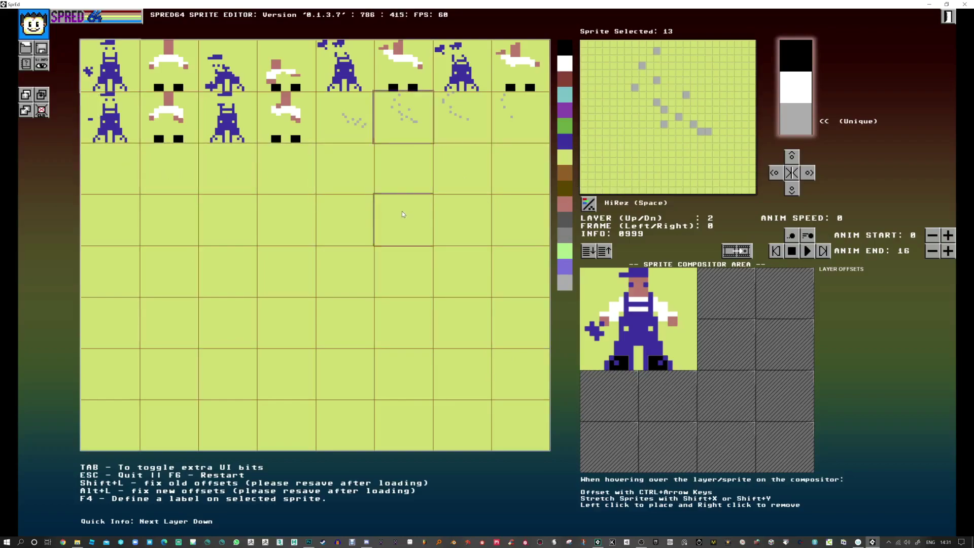
# Step: Restart the sprite editor and load PainterDude.txt from the Desktop
pyautogui.press('F6')
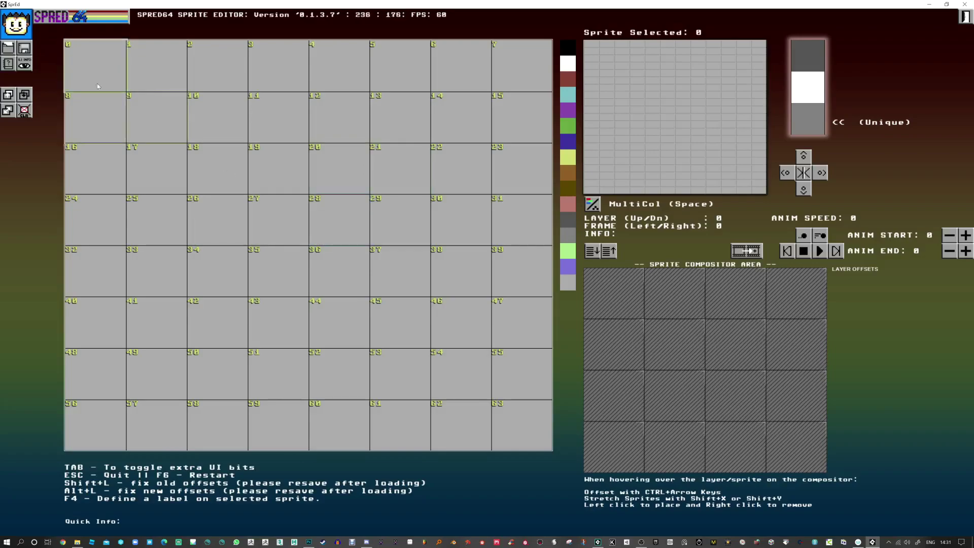
pyautogui.click(7, 49)
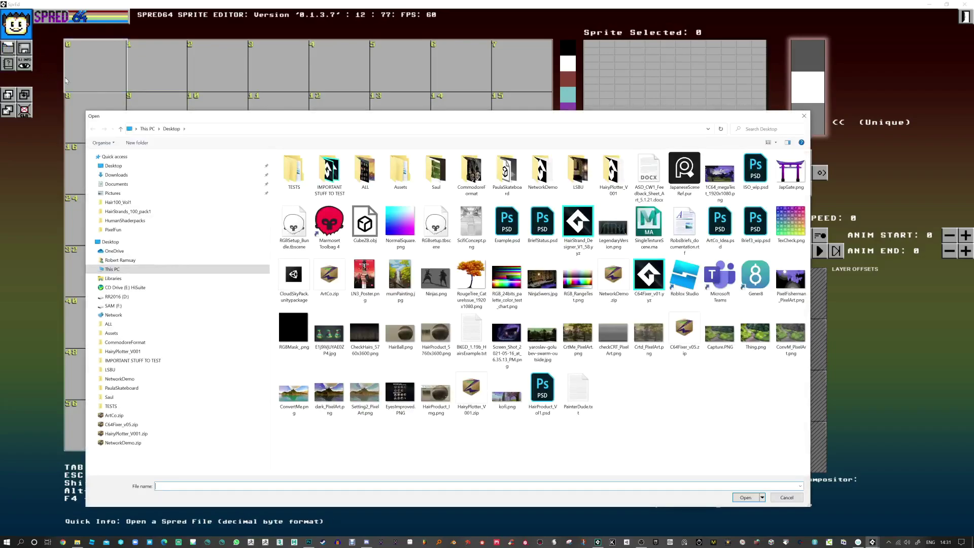
pyautogui.doubleClick(579, 386)
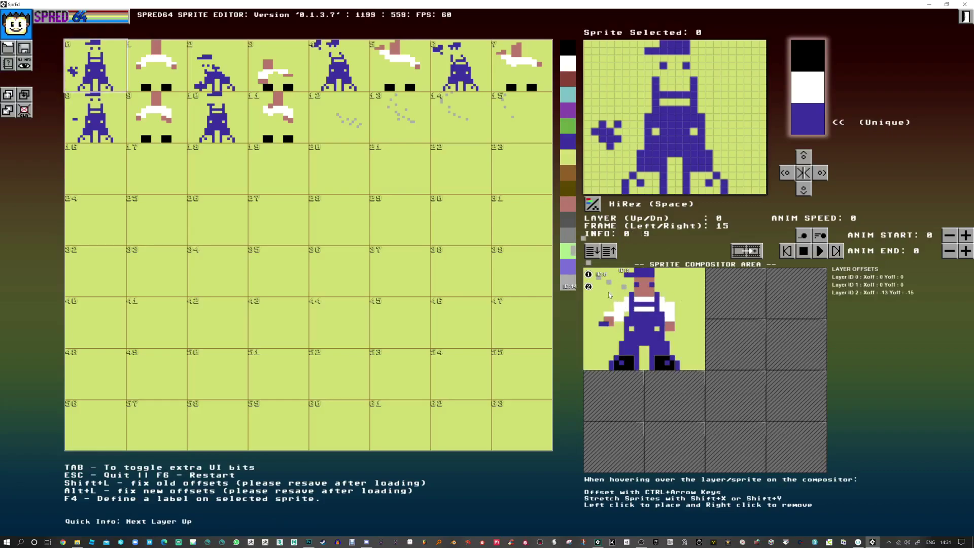
# Step: Flip up and down through the layers of the reloaded worker animation to check them
pyautogui.press('Up')
pyautogui.press('Up')
pyautogui.press('Down')
pyautogui.press('Down')
# Step: Switch to File Explorer and open PainterDude.txt from the Desktop in a maximised Notepad window
pyautogui.hotkey('alt', 'Tab')
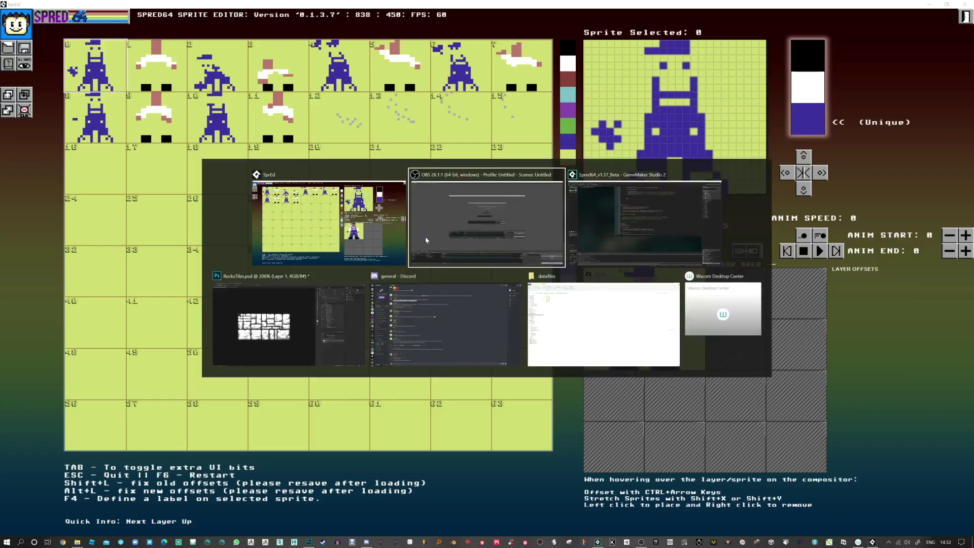
pyautogui.click(581, 322)
pyautogui.click(28, 93)
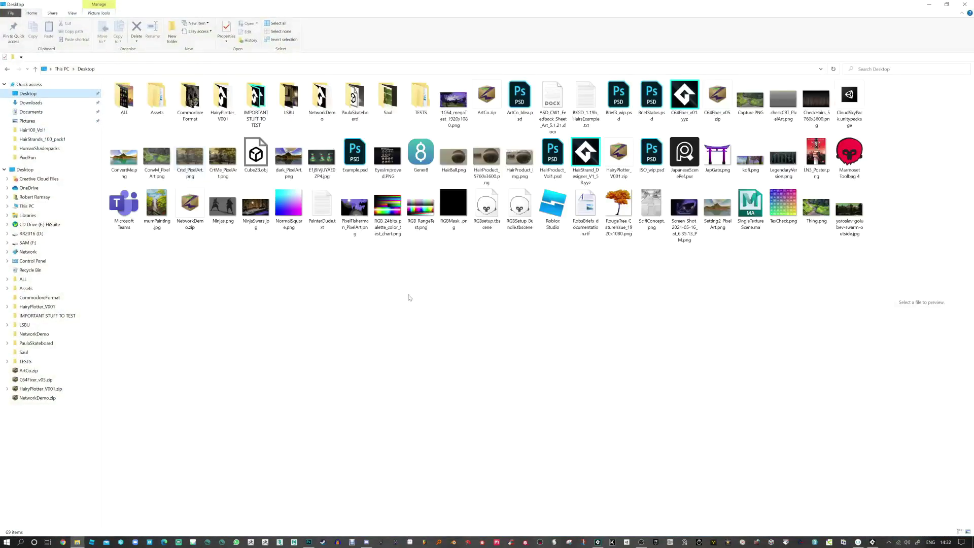
pyautogui.doubleClick(322, 204)
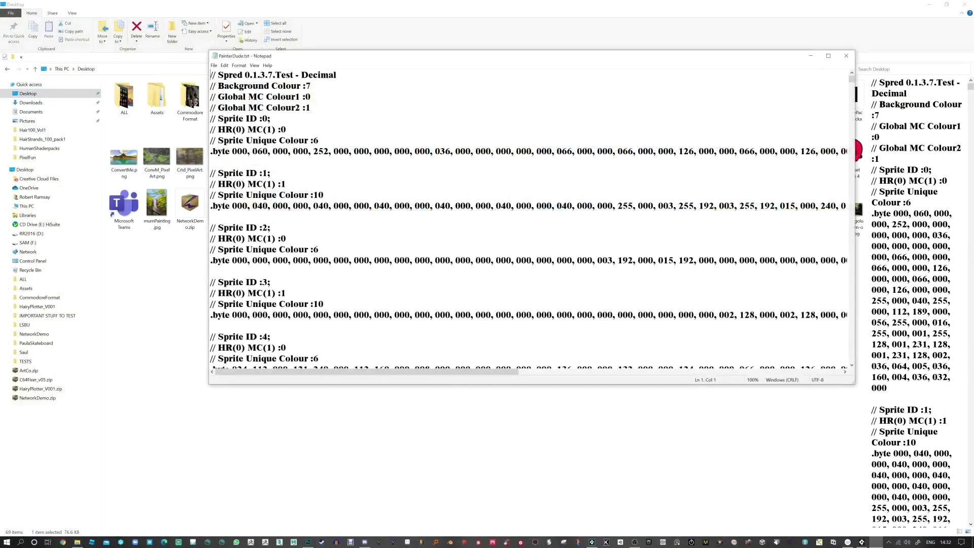
pyautogui.click(829, 56)
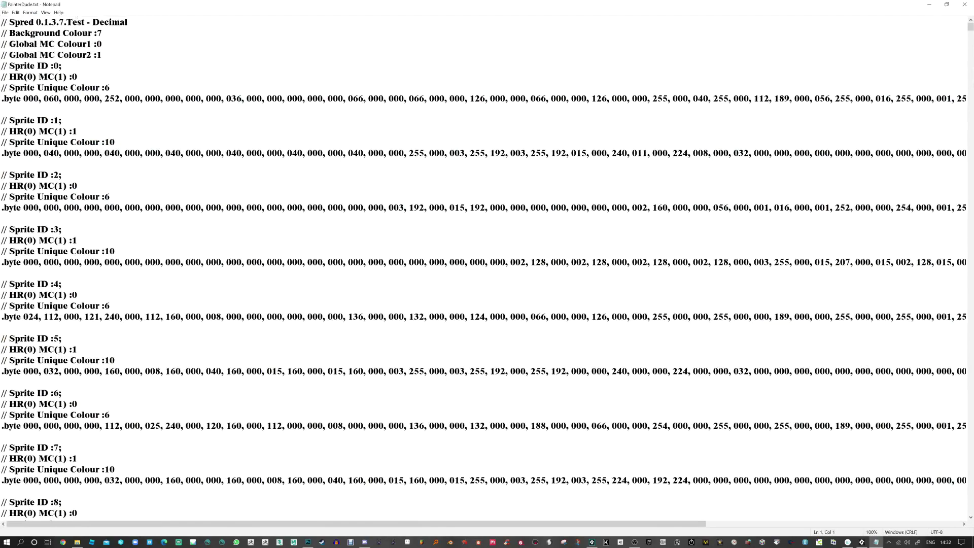
# Step: Examine the colour headers and decimal byte data of the exported sprites in PainterDude.txt
pyautogui.moveTo(23, 98); pyautogui.dragTo(607, 98)
pyautogui.click(1, 109)
pyautogui.press('Left')
pyautogui.press('Left')
pyautogui.press('Left')
pyautogui.press('Left')
pyautogui.hotkey('shift', 'Left')
pyautogui.scroll(-15, 483, 269)
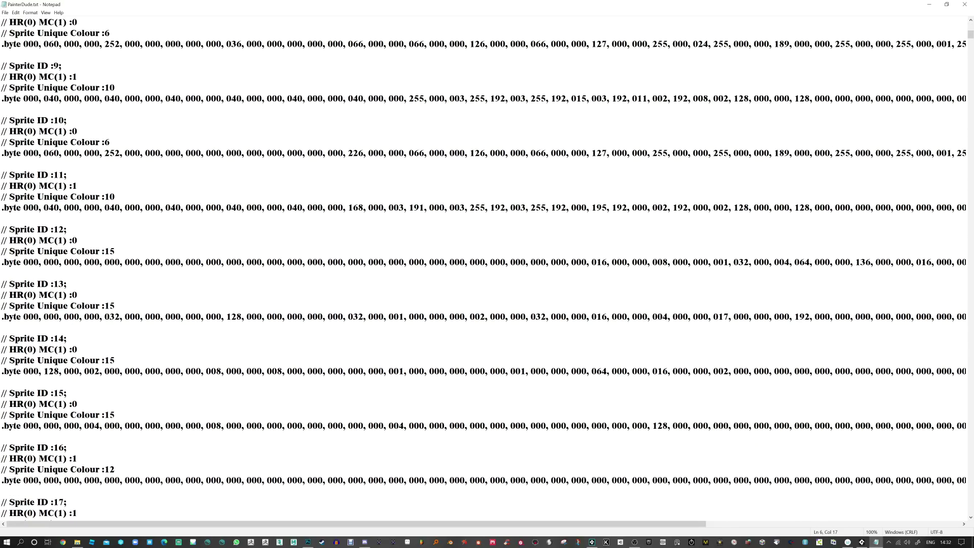
pyautogui.scroll(-20, 483, 269)
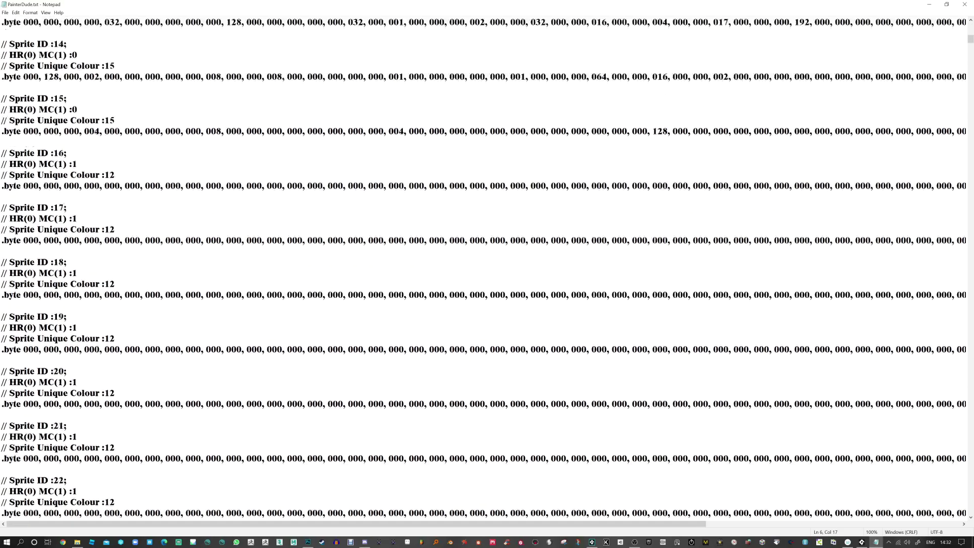
pyautogui.scroll(-20, 483, 269)
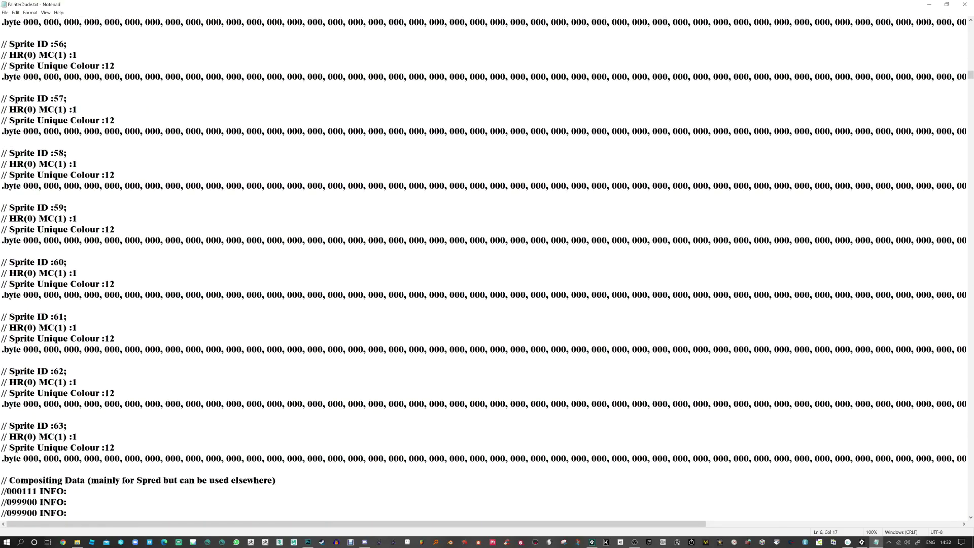
# Step: Examine the compositing data after the sprite bytes, including the layer entries with stretch flags and X and Y offsets
pyautogui.scroll(-2, 483, 269)
pyautogui.scroll(4, 483, 269)
pyautogui.scroll(-2, 483, 269)
pyautogui.moveTo(971, 77); pyautogui.dragTo(971, 82)
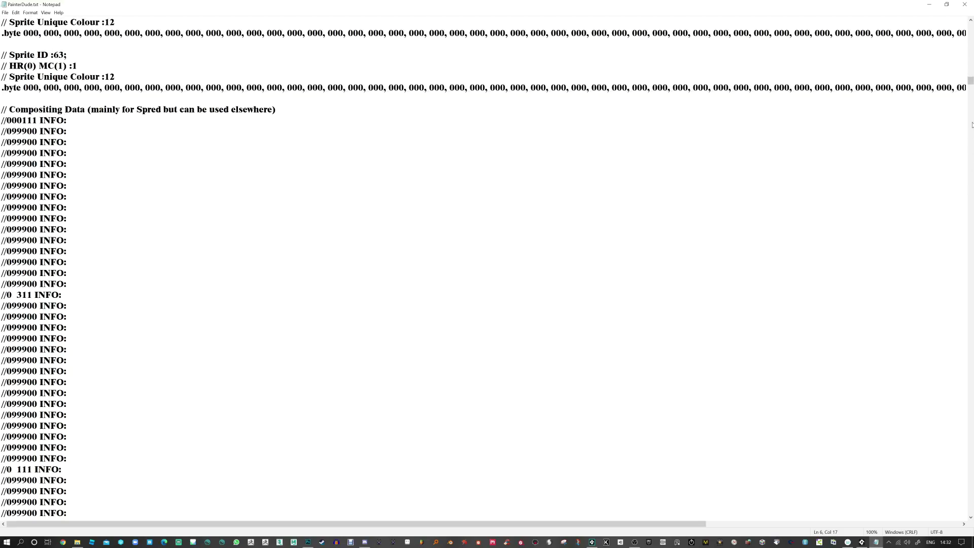
pyautogui.moveTo(970, 83); pyautogui.dragTo(971, 102)
pyautogui.moveTo(15, 316); pyautogui.dragTo(22, 317)
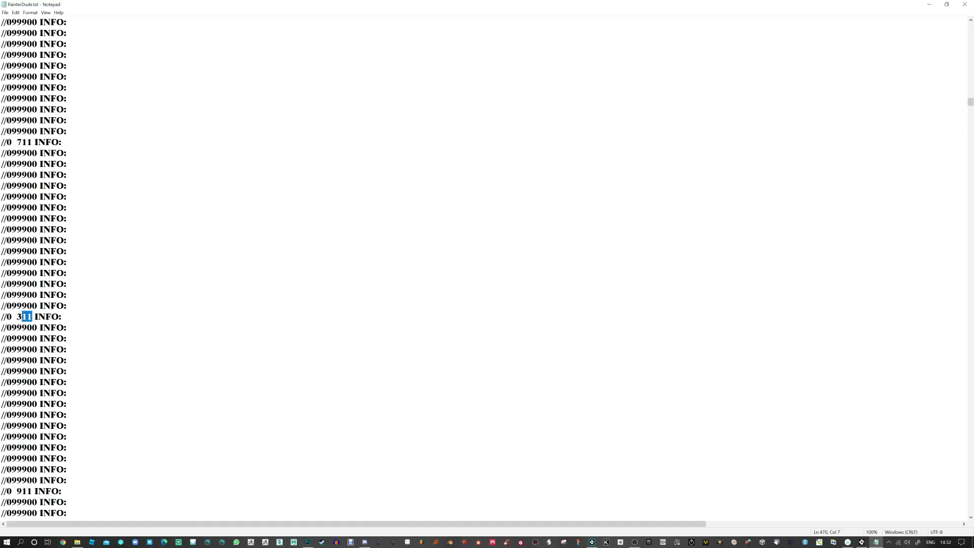
pyautogui.moveTo(971, 105); pyautogui.dragTo(970, 291)
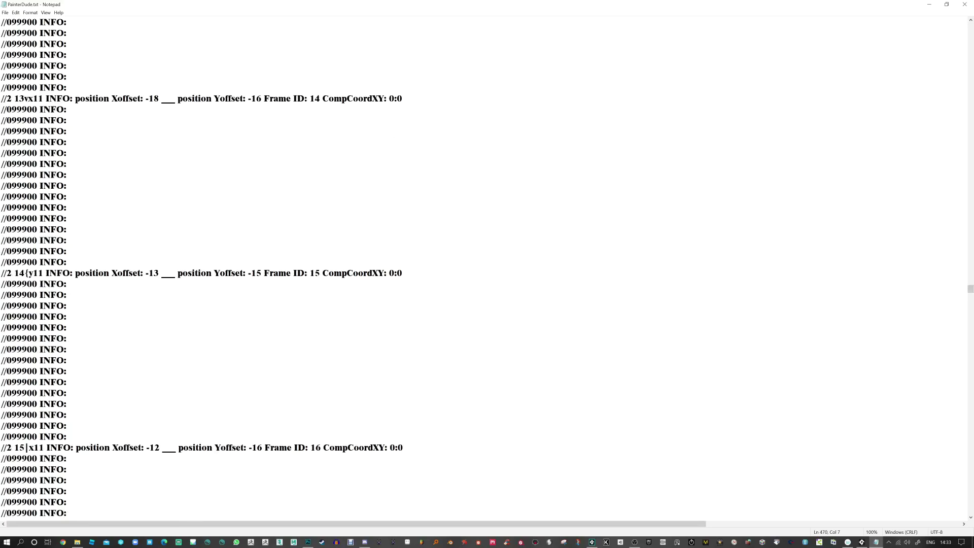
pyautogui.moveTo(970, 291); pyautogui.dragTo(971, 303)
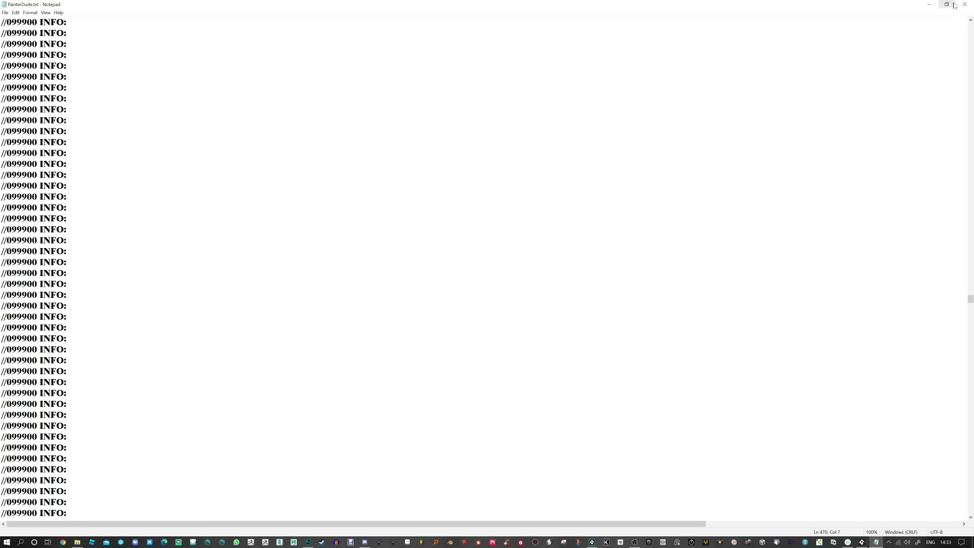
# Step: Minimise Notepad, switch back to the sprite editor and set the background colour to dark brown
pyautogui.click(930, 4)
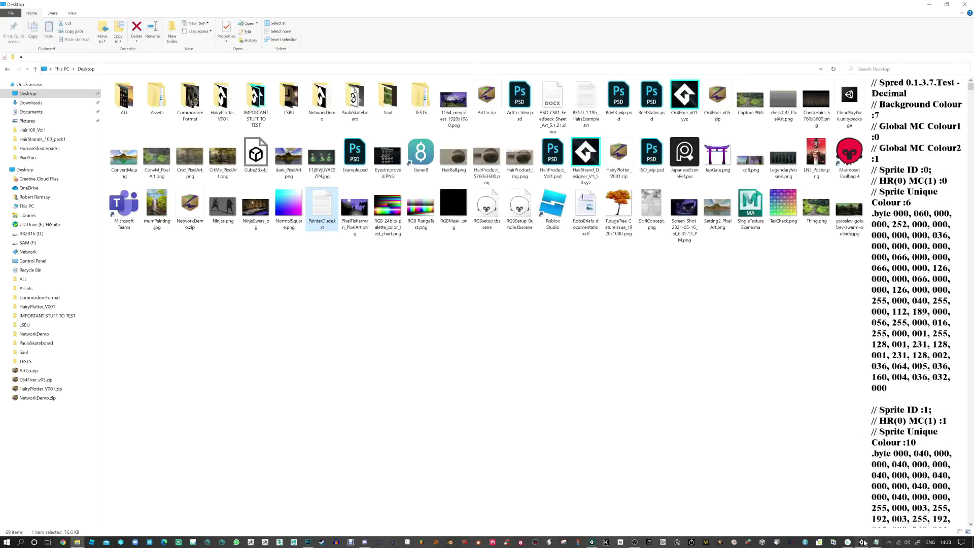
pyautogui.click(861, 541)
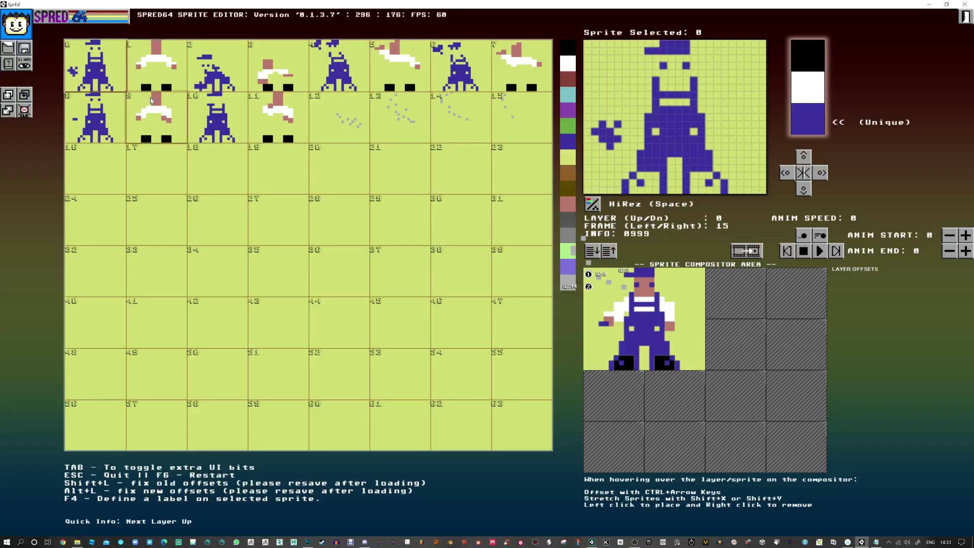
pyautogui.click(568, 187)
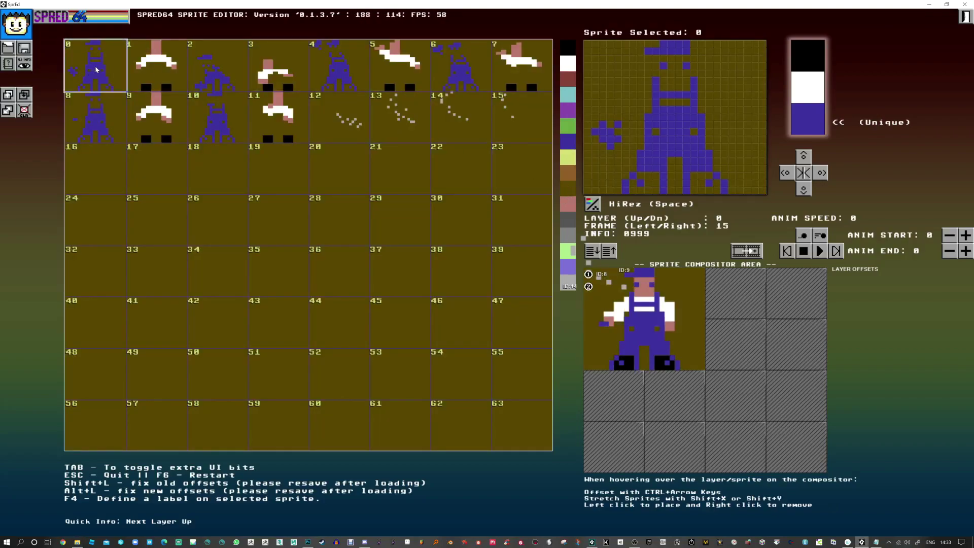
# Step: Define the address label * = $6000 on sprite 0 and * = $6200 on sprite 12
pyautogui.press('F4')
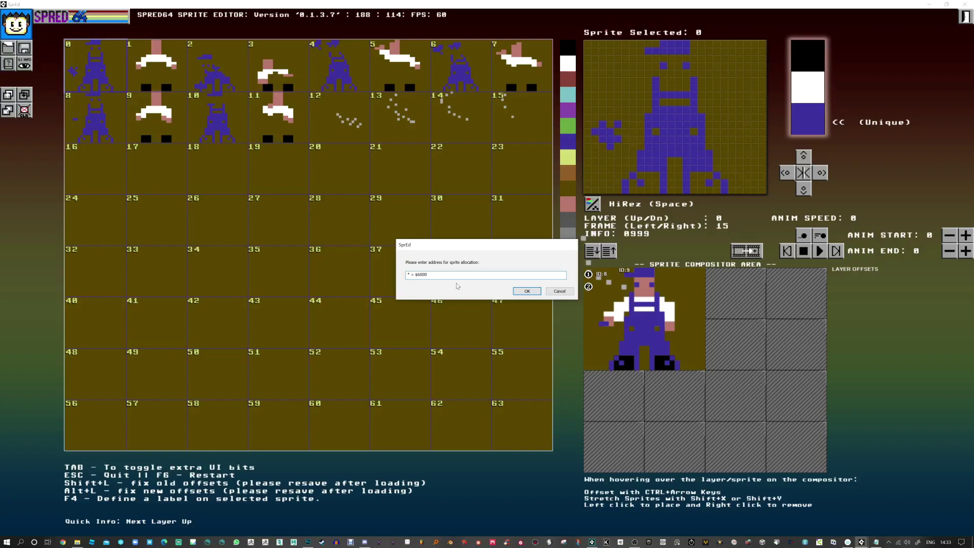
pyautogui.click(526, 290)
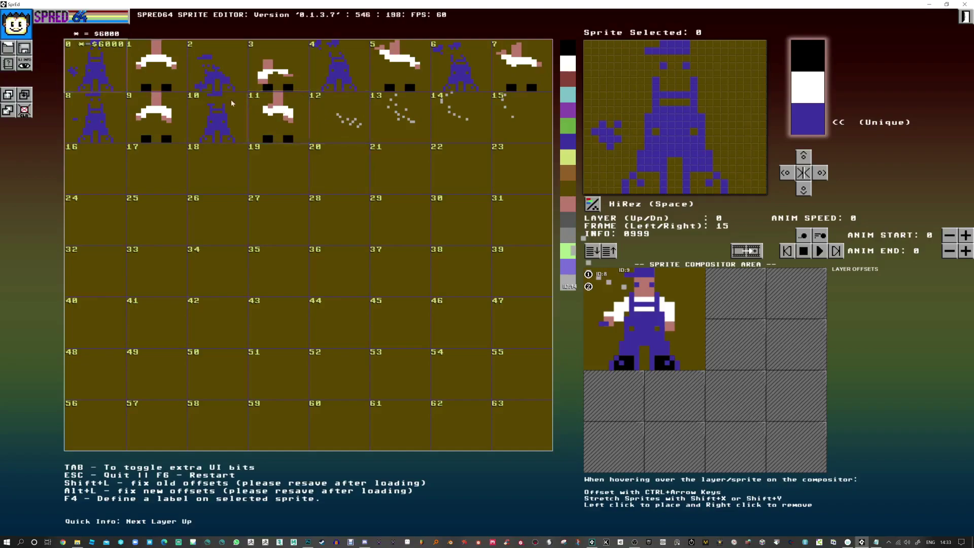
pyautogui.click(335, 114)
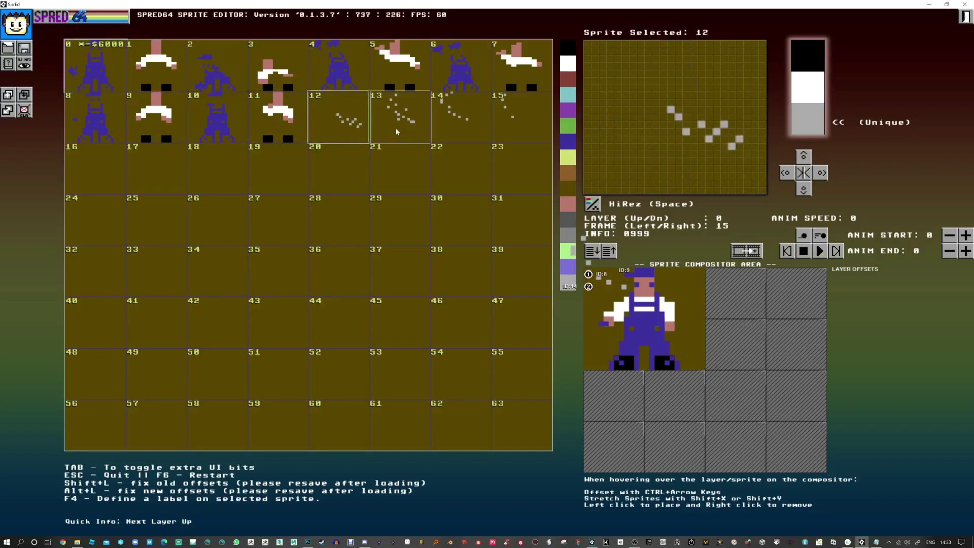
pyautogui.click(340, 117)
pyautogui.press('F4')
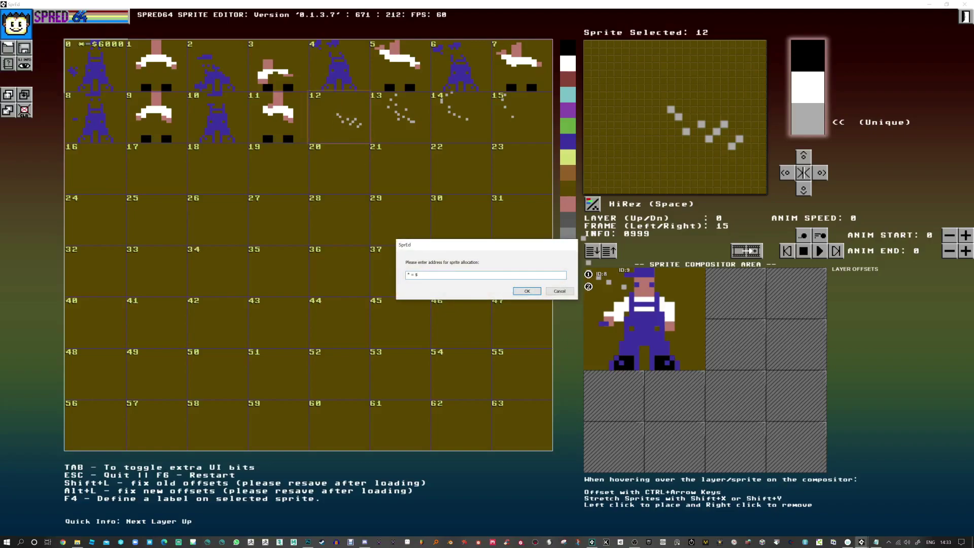
pyautogui.click(528, 291)
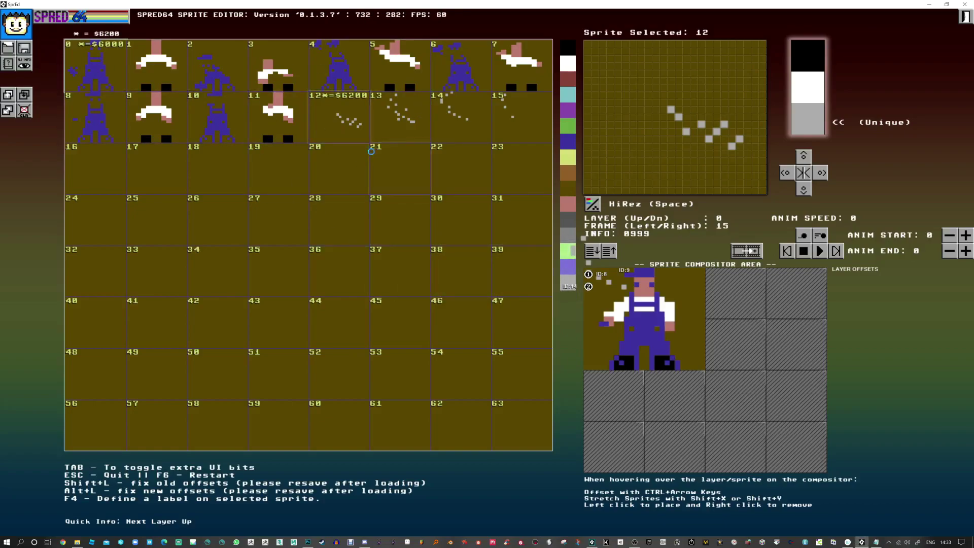
# Step: Save the labelled sprite project over the existing PainterDude.txt on the Desktop
pyautogui.hotkey('ctrl', 's')
pyautogui.doubleClick(579, 393)
pyautogui.click(505, 273)
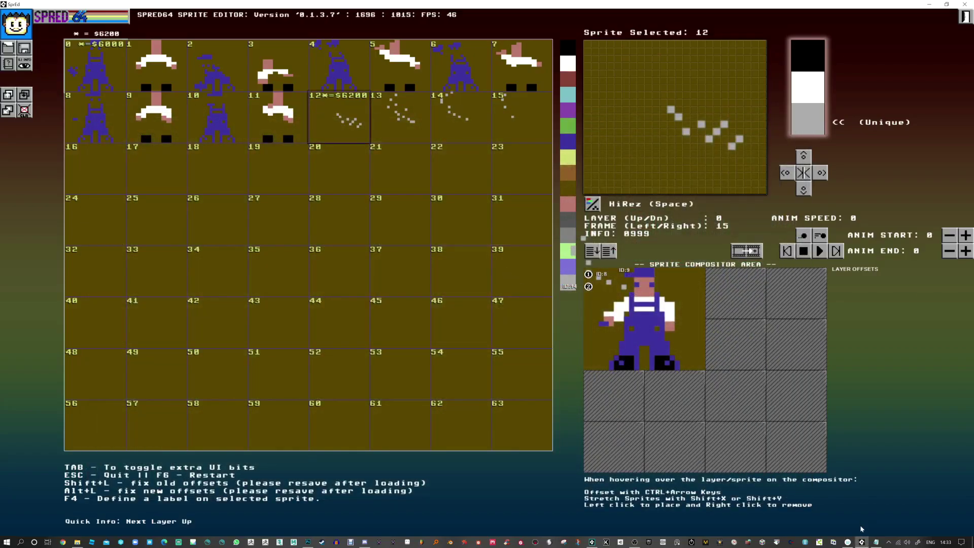
# Step: Close the outdated text view and reopen PainterDude.txt from the Desktop in a maximised Notepad window
pyautogui.hotkey('alt', 'F4')
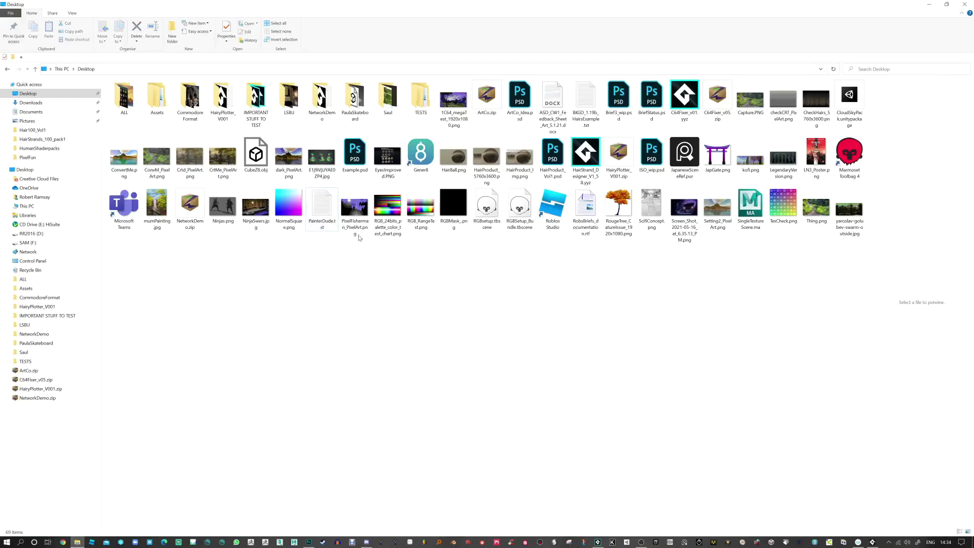
pyautogui.doubleClick(322, 208)
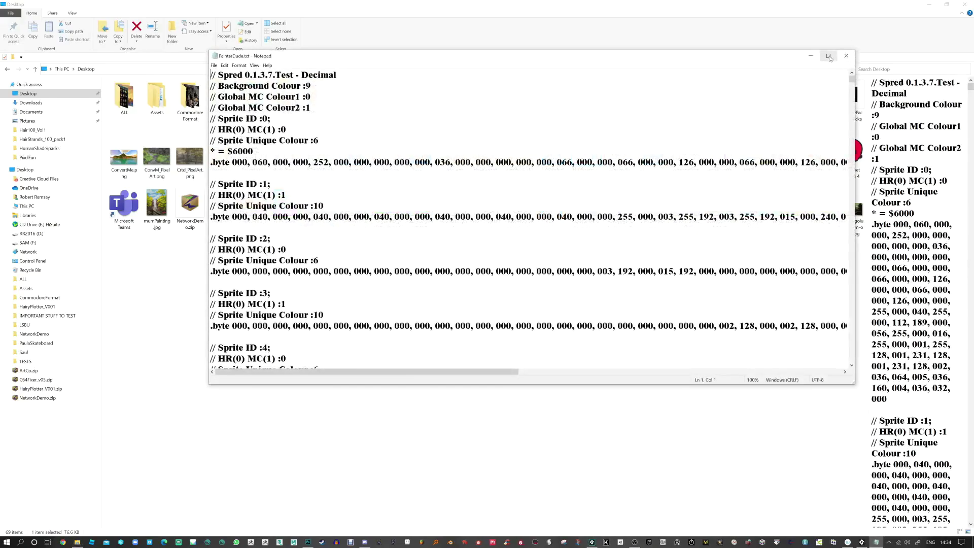
pyautogui.click(829, 56)
# Step: Check the address lines written above the bytes of sprites 0 and 12, and close the text file
pyautogui.hotkey('shift', 'Home')
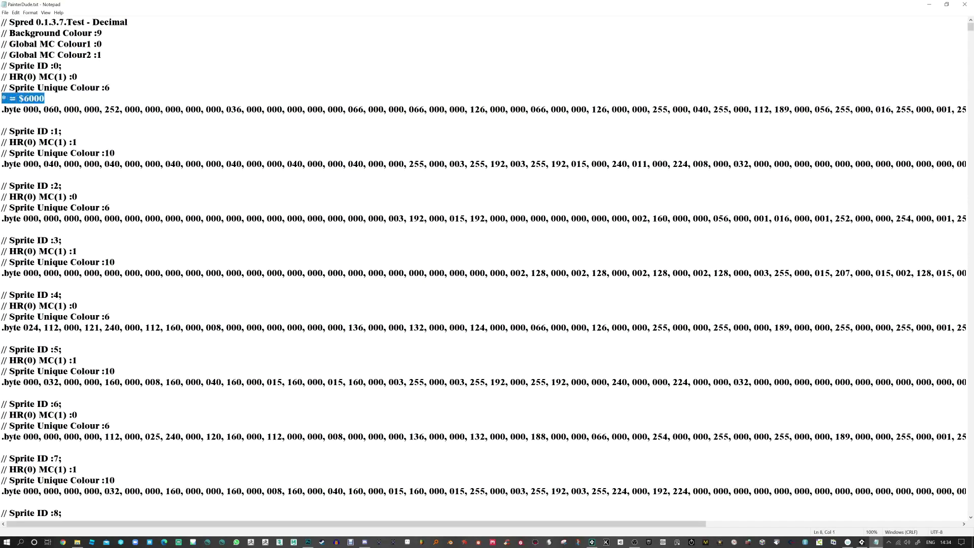
pyautogui.scroll(-14, 483, 269)
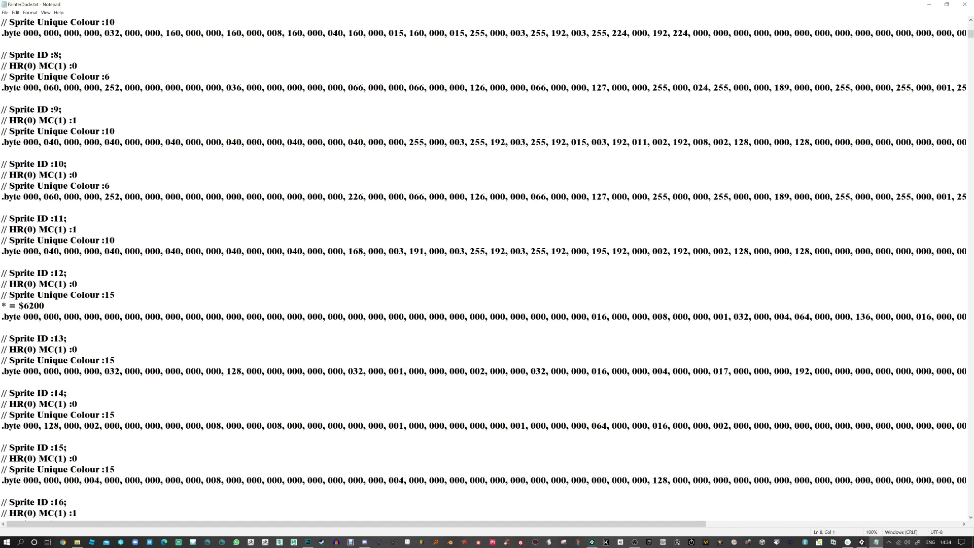
pyautogui.click(44, 305)
pyautogui.hotkey('shift', 'Home')
pyautogui.click(66, 339)
pyautogui.click(965, 4)
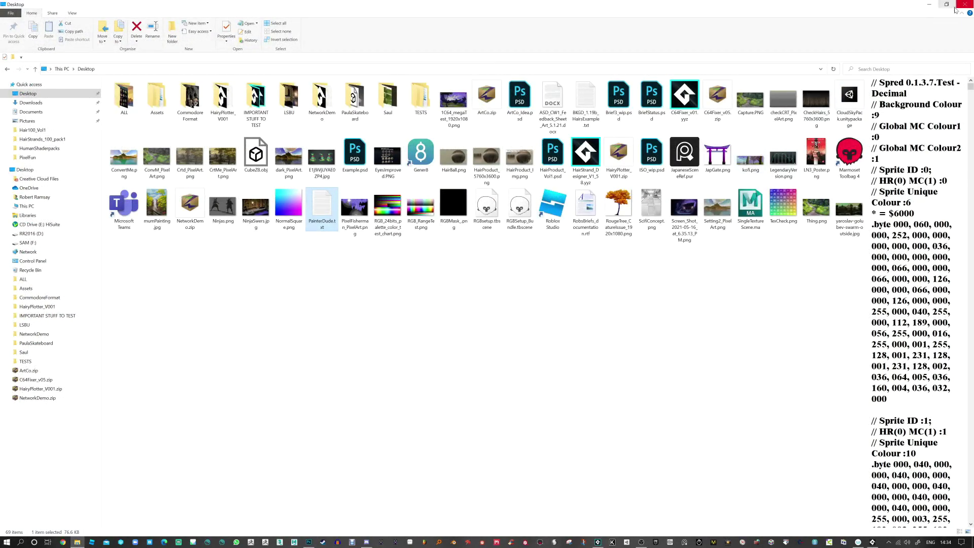
# Step: Return to the sprite editor and step through the composited worker frames against the dark brown background
pyautogui.hotkey('alt', 'Tab')
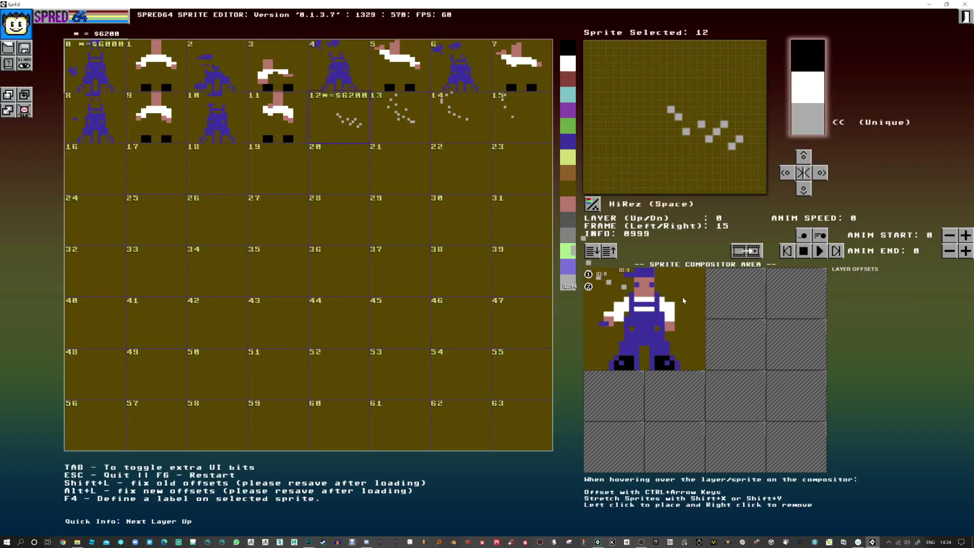
pyautogui.press('Right')
pyautogui.press('Right')
pyautogui.press('Left')
pyautogui.press('Left')
pyautogui.press('Left')
pyautogui.press('Left')
pyautogui.press('Left')
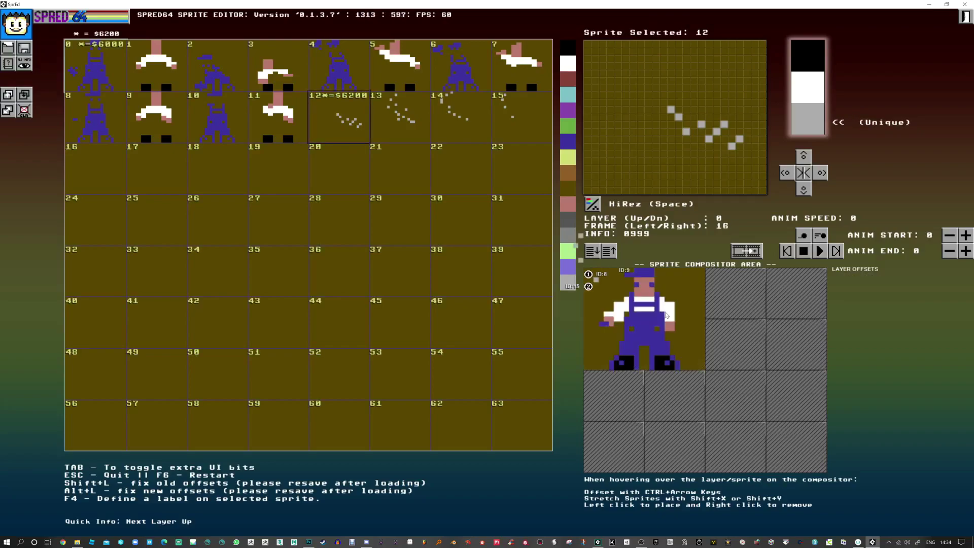
pyautogui.press('Left')
pyautogui.press('Left')
pyautogui.press('Left')
pyautogui.press('Left')
pyautogui.press('Left')
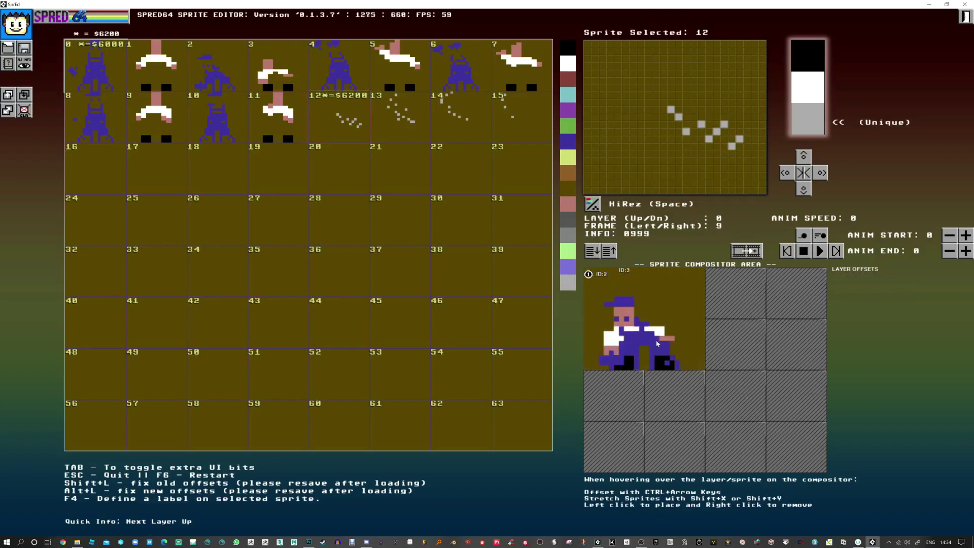
# Step: Step the compositor back to frame 0 and toggle the stretch of the layered worker sprite off and on again
pyautogui.press('Left')
pyautogui.press('Left')
pyautogui.press('Left')
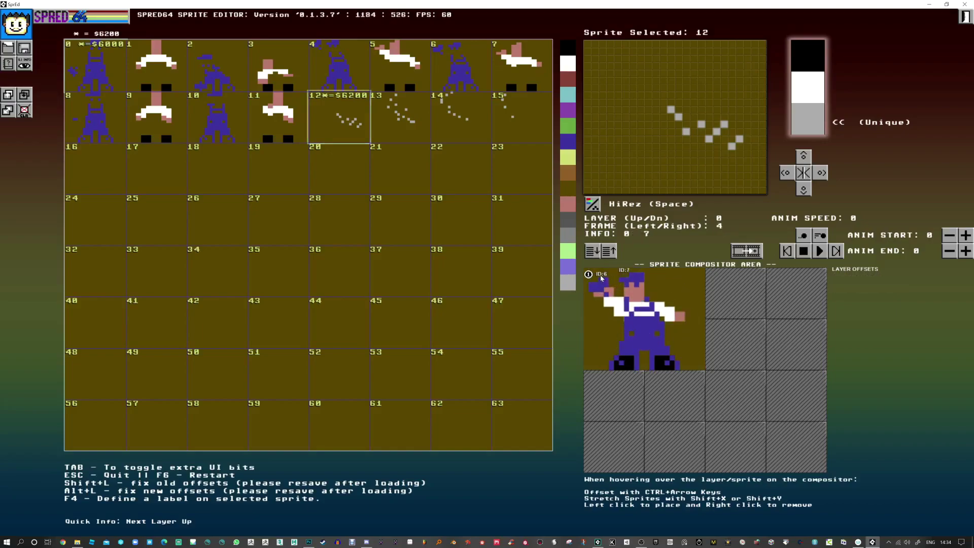
pyautogui.press('Left')
pyautogui.press('Left')
pyautogui.press('Left')
pyautogui.press('Left')
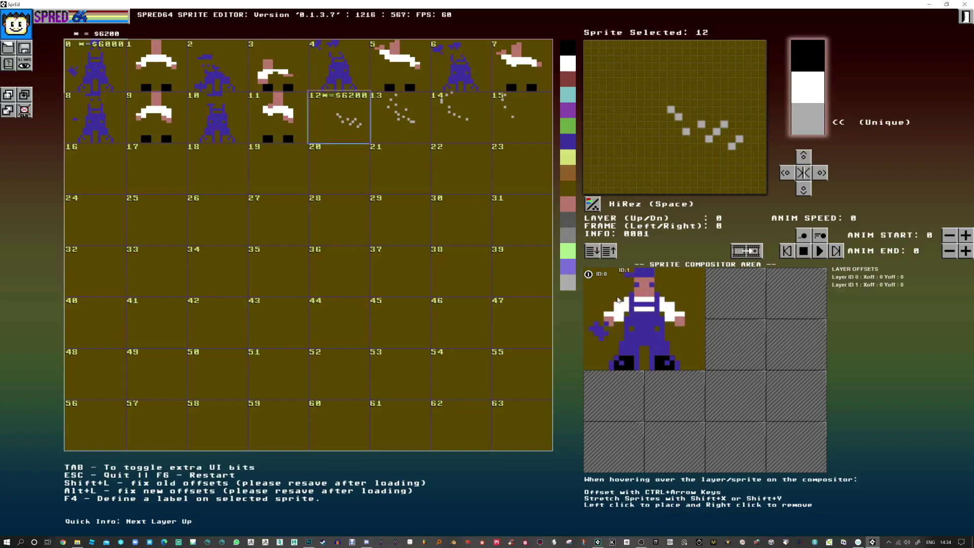
pyautogui.hotkey('shift', 'x')
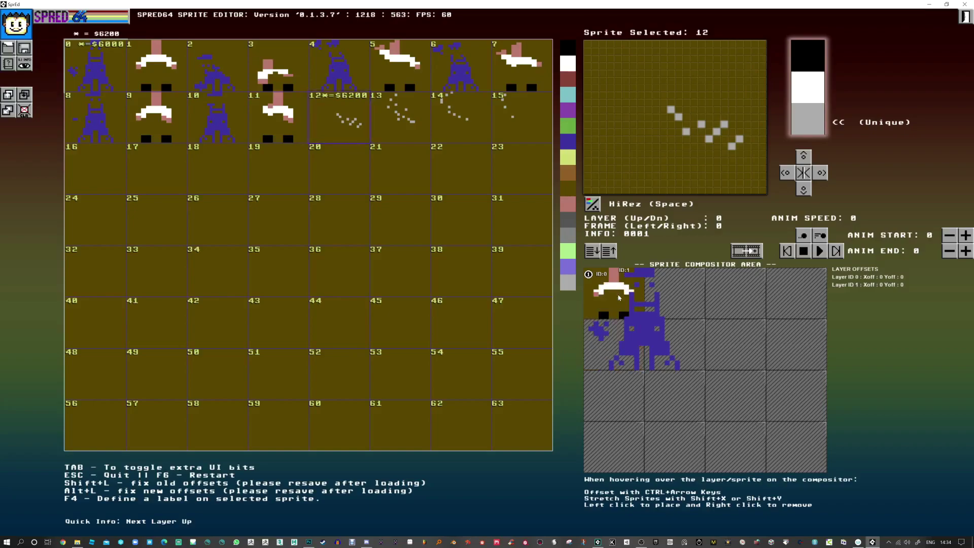
pyautogui.hotkey('shift', 'x')
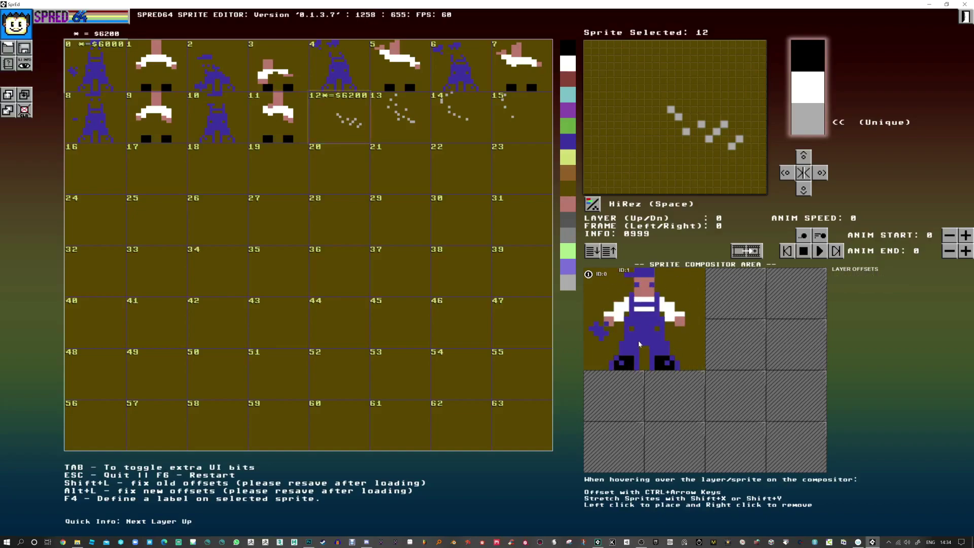
# Step: Step forward through the composited worker frames and compare the neighbouring arm-raised poses
pyautogui.press('Right')
pyautogui.press('Right')
pyautogui.press('Right')
pyautogui.press('Right')
pyautogui.press('Right')
pyautogui.press('Right')
pyautogui.press('Right')
pyautogui.press('Right')
pyautogui.press('Right')
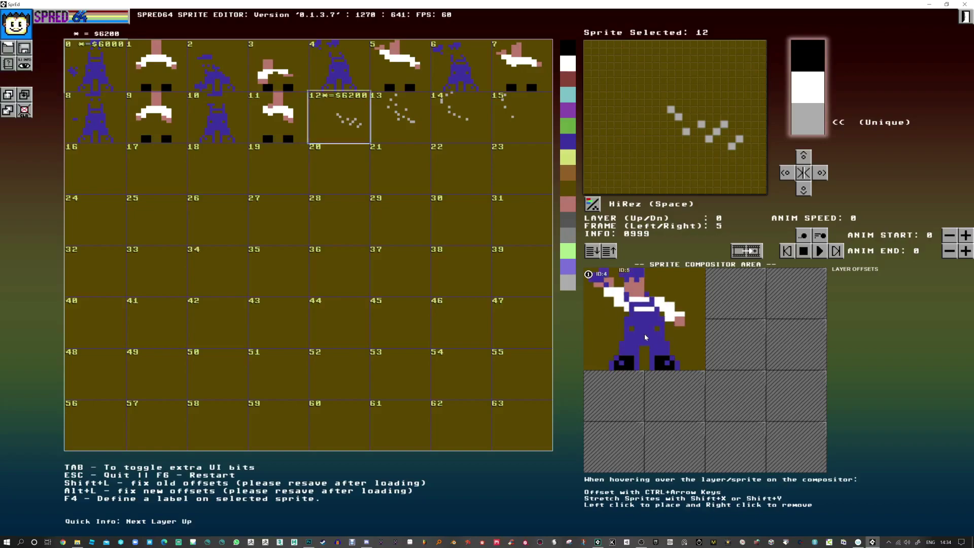
pyautogui.press('Left')
pyautogui.press('Left')
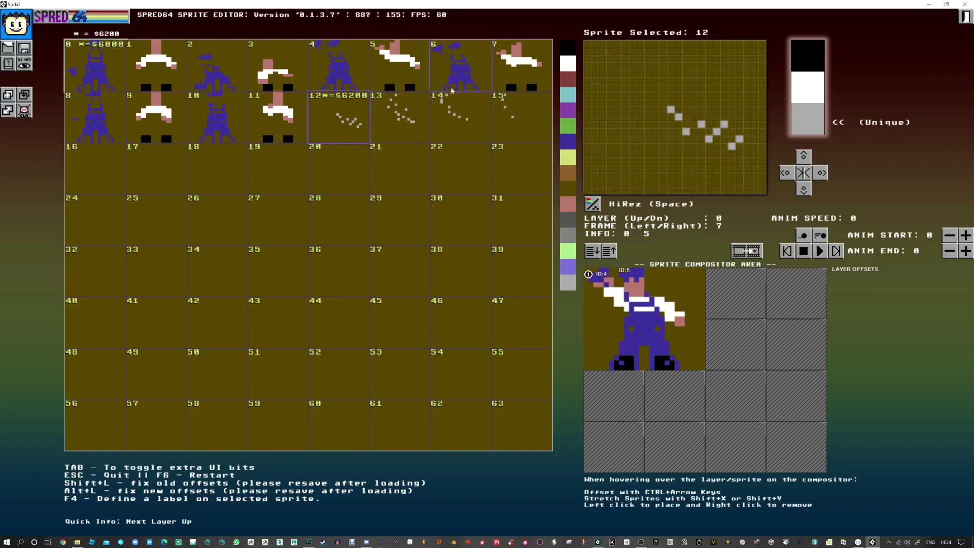
# Step: Select sprite 6 in the sprite bank and compare the arm-raised and crouching compositor frames
pyautogui.click(459, 66)
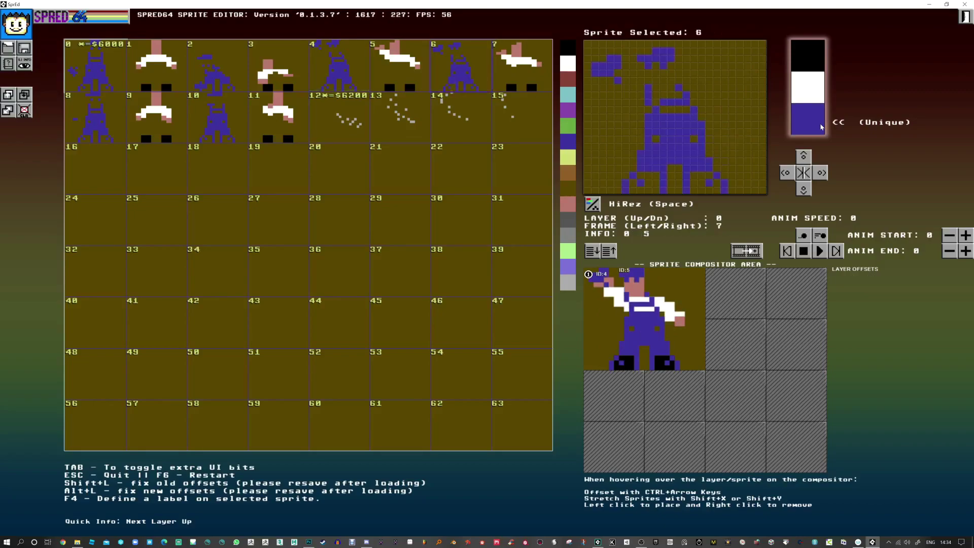
pyautogui.press('Left')
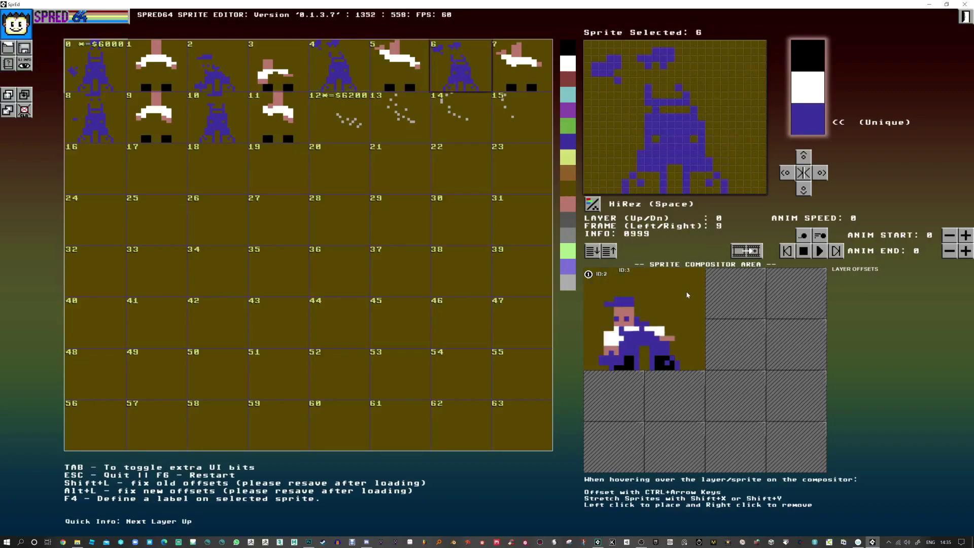
pyautogui.press('Right')
pyautogui.press('Right')
pyautogui.press('Right')
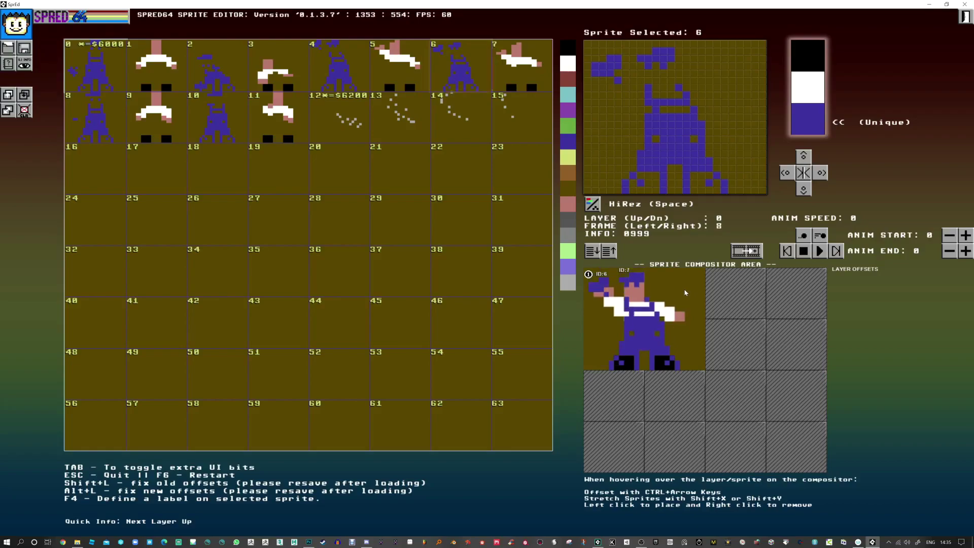
# Step: Preview the background in light green and light blue, and step back through the composited worker frames
pyautogui.click(570, 275)
pyautogui.click(568, 272)
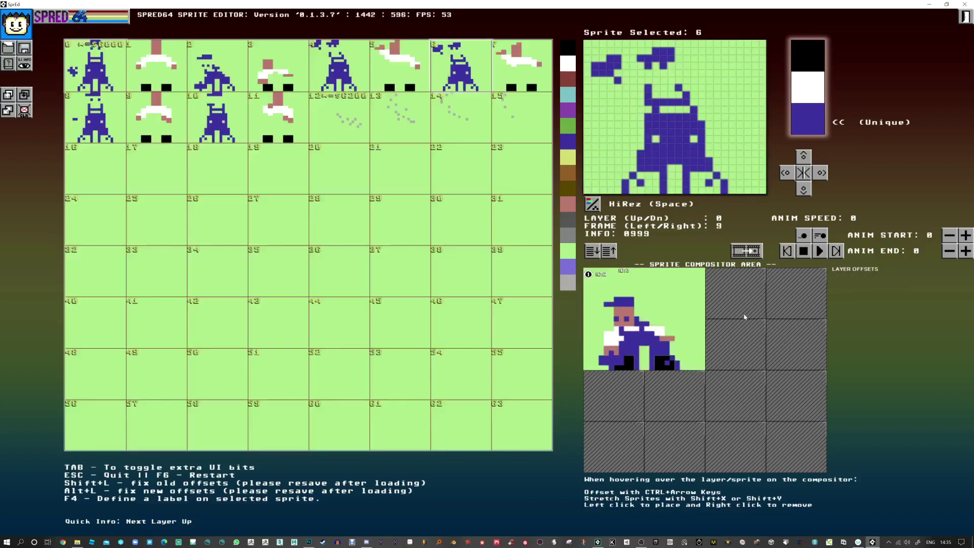
pyautogui.click(567, 270)
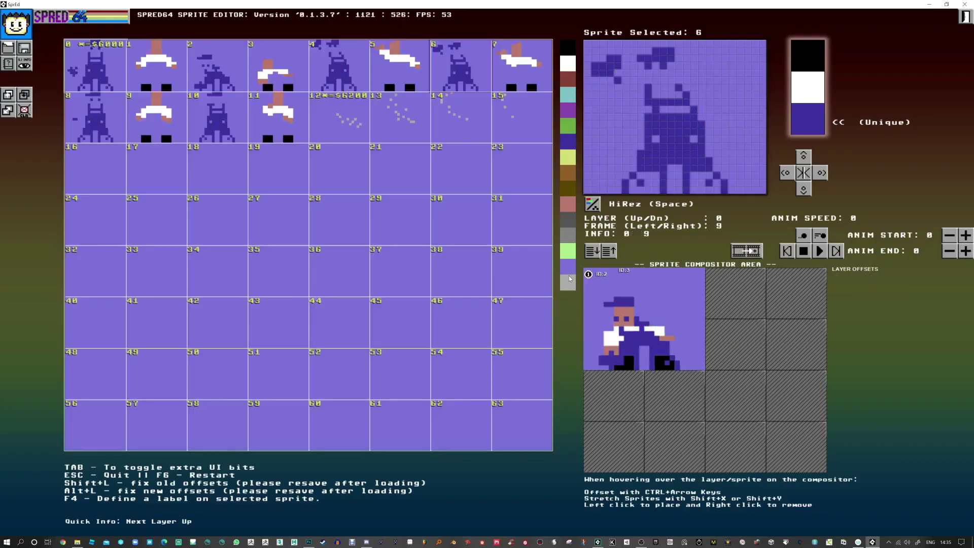
pyautogui.press('Right')
pyautogui.press('Left')
pyautogui.press('Left')
pyautogui.press('Left')
pyautogui.press('Left')
pyautogui.press('Left')
pyautogui.press('Left')
pyautogui.press('Left')
pyautogui.press('Left')
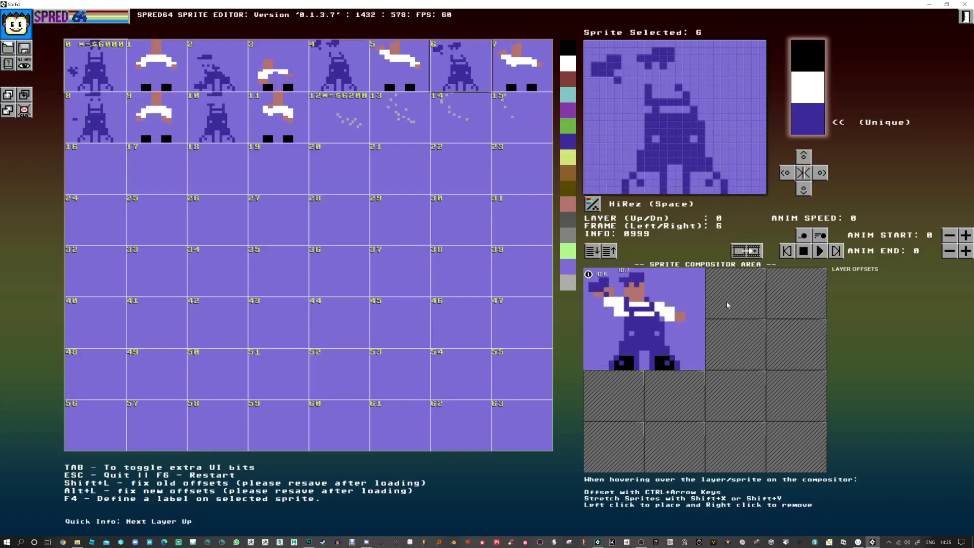
# Step: Restore the editor window from its maximised size and, after trying green and light blue, set the background to light grey
pyautogui.click(571, 269)
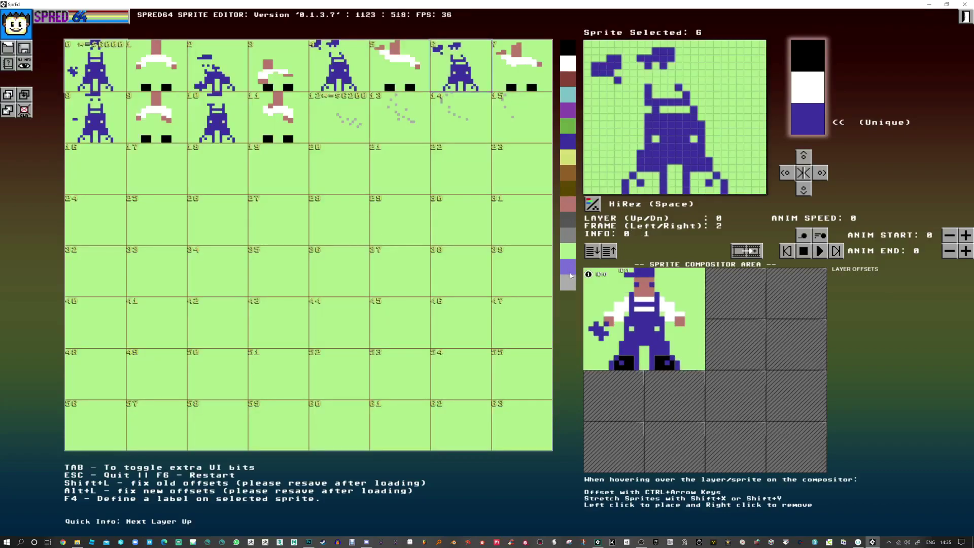
pyautogui.doubleClick(614, 6)
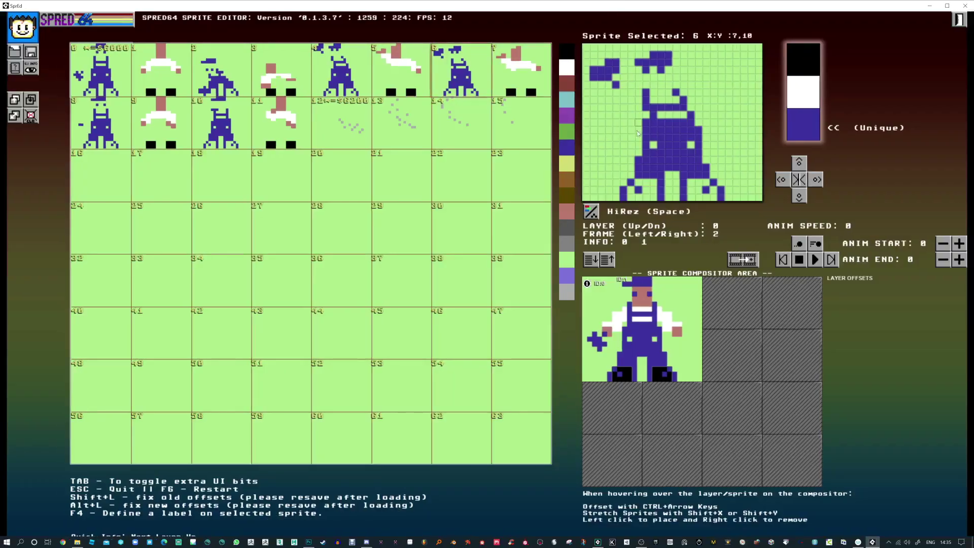
pyautogui.rightClick(566, 280)
pyautogui.rightClick(567, 292)
pyautogui.rightClick(568, 261)
pyautogui.rightClick(567, 248)
pyautogui.rightClick(566, 266)
pyautogui.rightClick(569, 278)
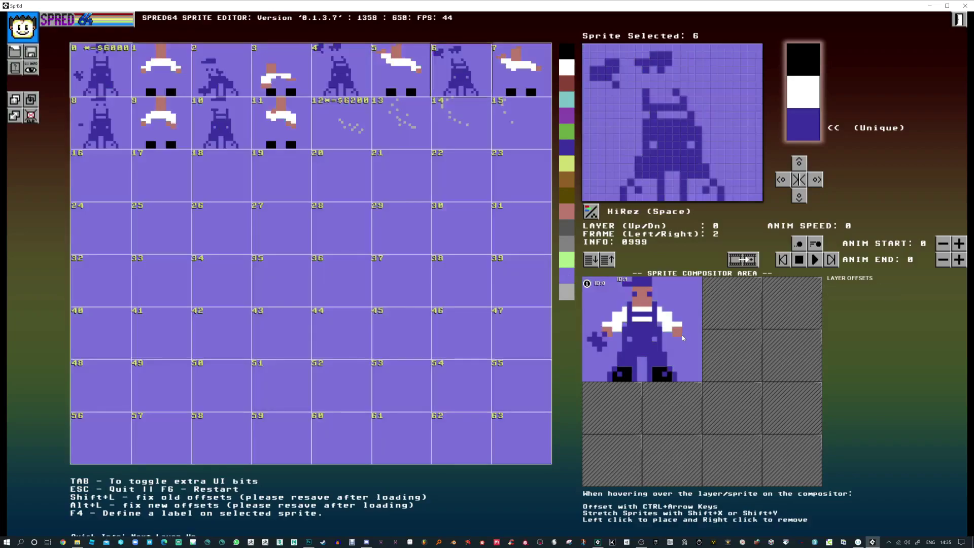
pyautogui.rightClick(572, 298)
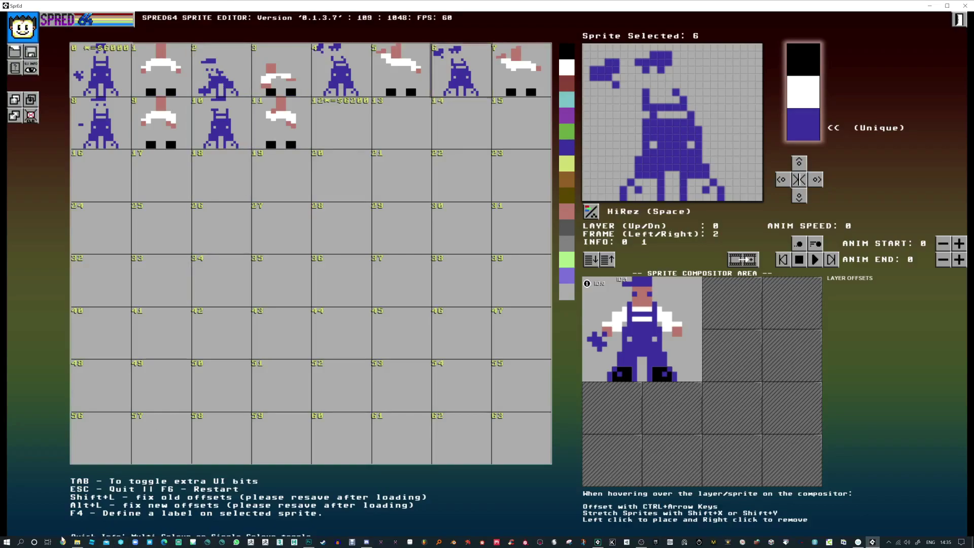
# Step: Switch to Chrome, search the web for "spred64 itch" and open the Spred64 C64 Sprite Editor page on itch.io
pyautogui.hotkey('alt', 'Tab')
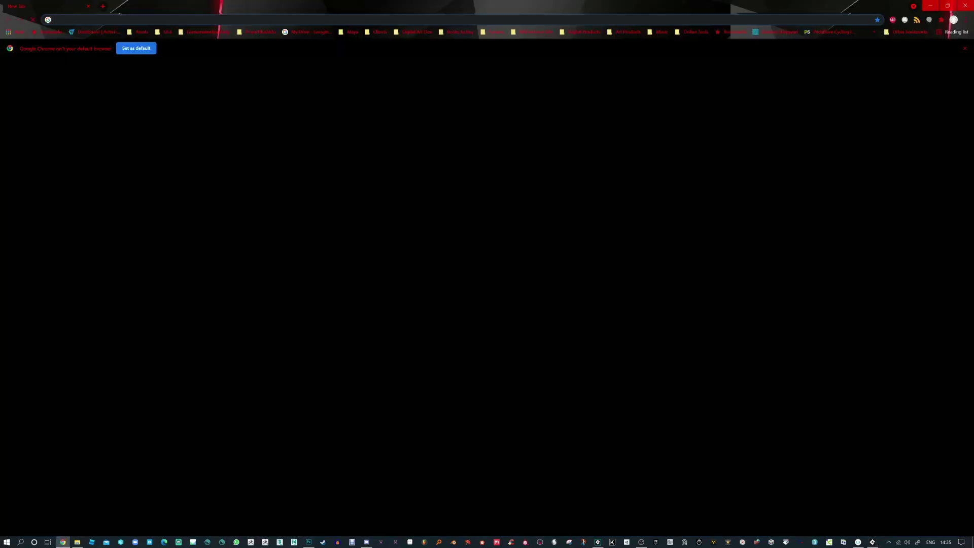
pyautogui.write('spre')
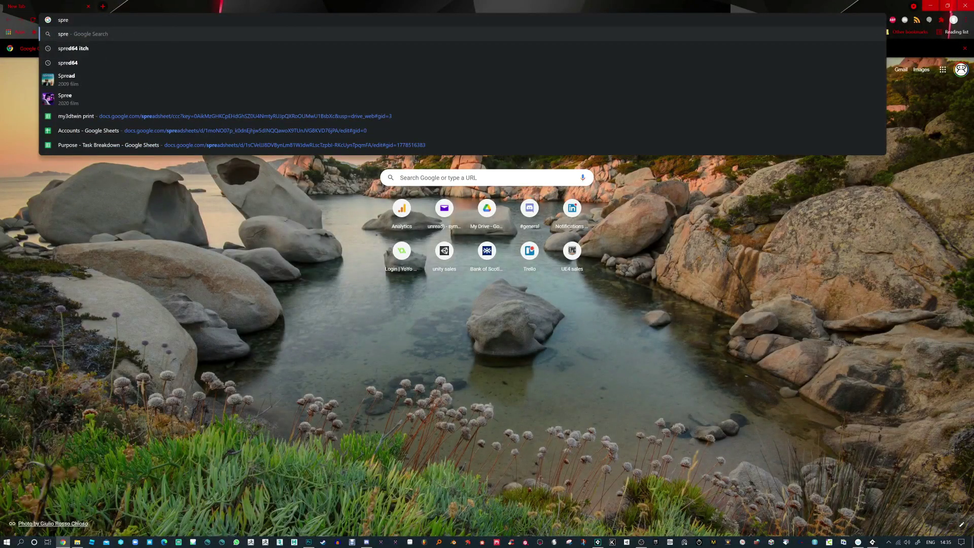
pyautogui.write('d64')
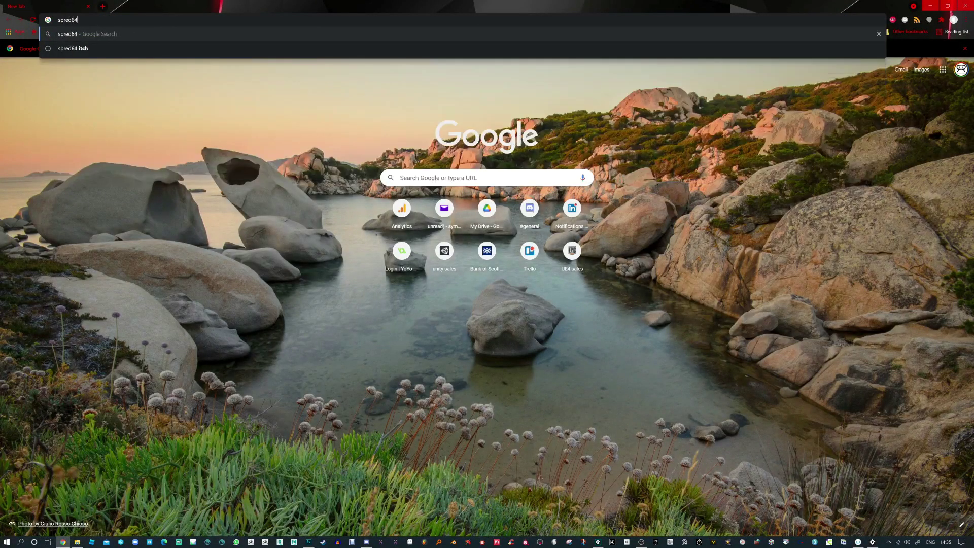
pyautogui.write(' itch')
pyautogui.press('Return')
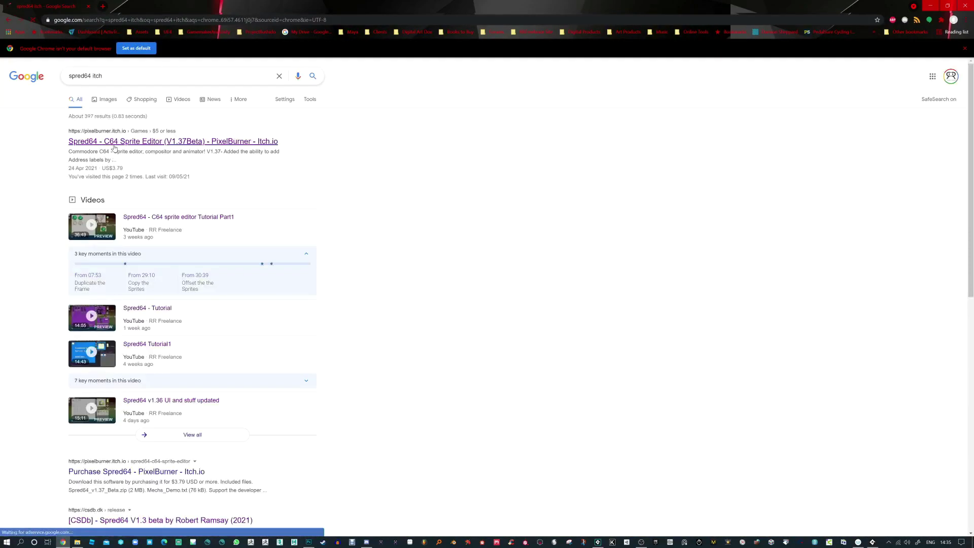
pyautogui.click(115, 146)
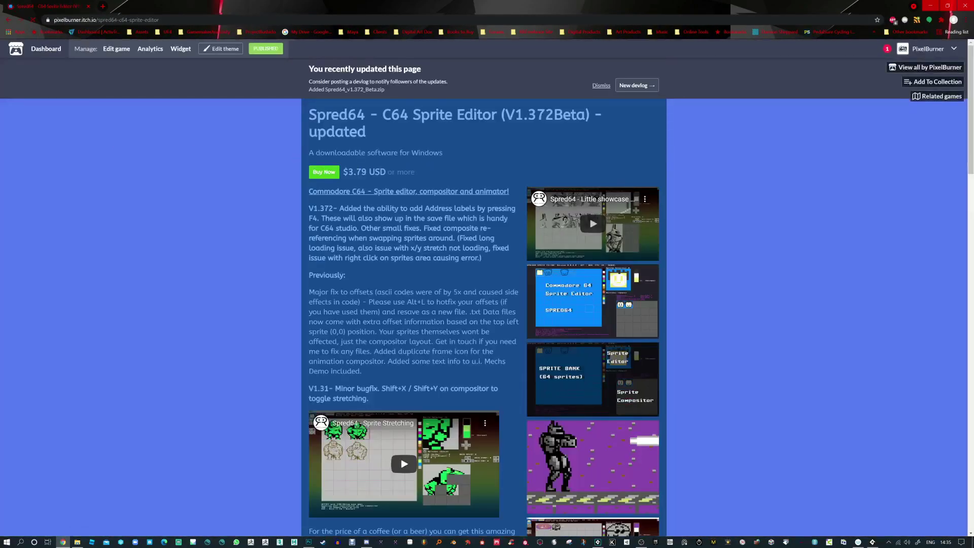
# Step: Review the Spred64 itch.io page, covering its price, version notes, tutorial videos, downloadable files, development log and comments
pyautogui.doubleClick(357, 172)
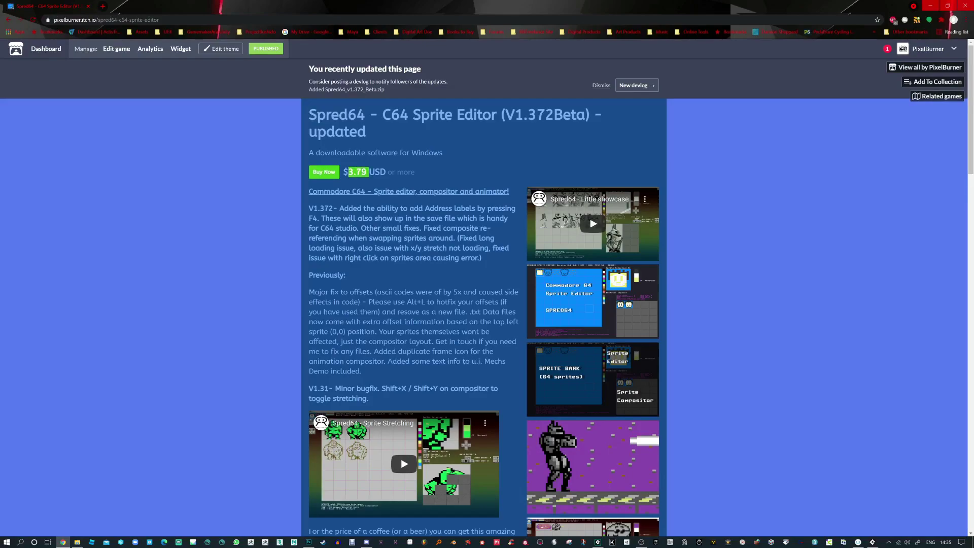
pyautogui.click(636, 183)
pyautogui.scroll(-2, 601, 294)
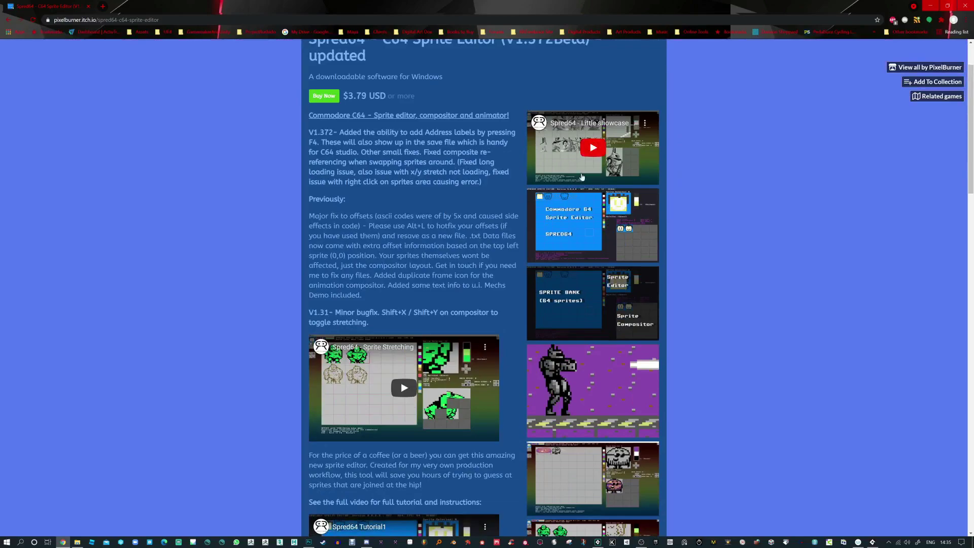
pyautogui.scroll(-5, 584, 305)
pyautogui.scroll(-12, 586, 328)
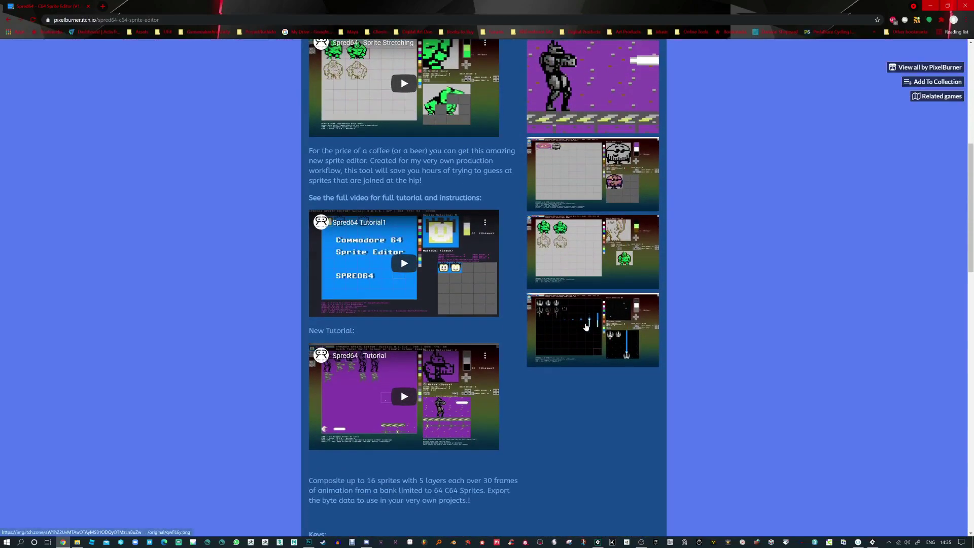
pyautogui.scroll(-10, 483, 366)
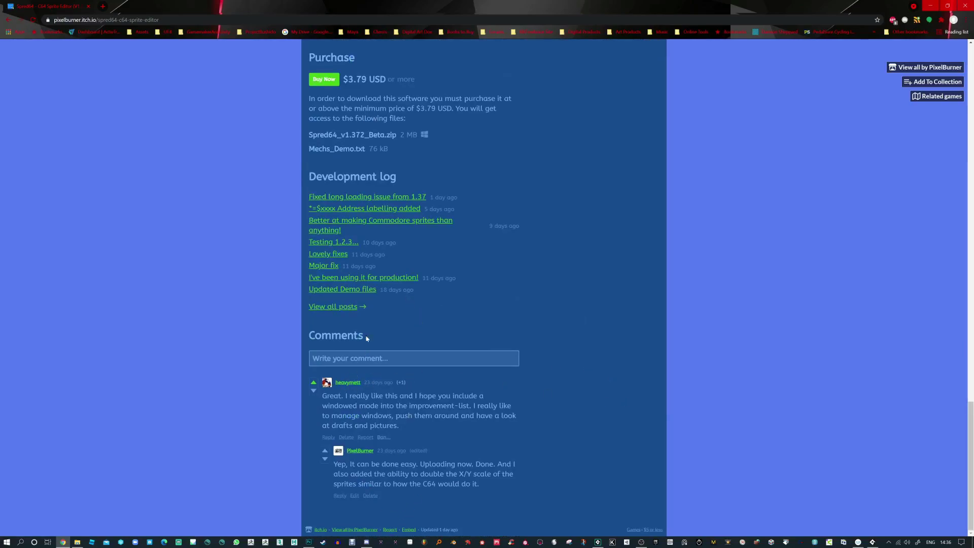
pyautogui.scroll(18, 570, 195)
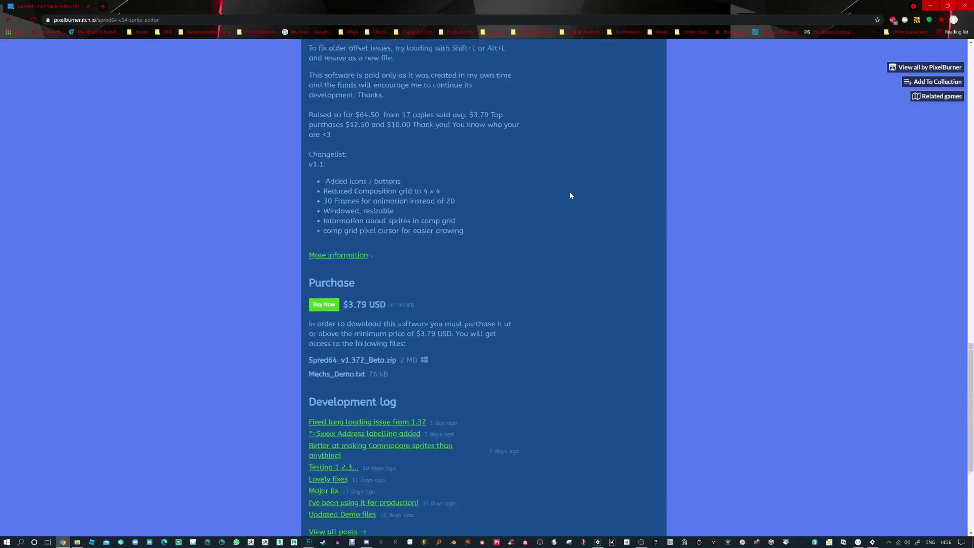
pyautogui.scroll(10, 571, 195)
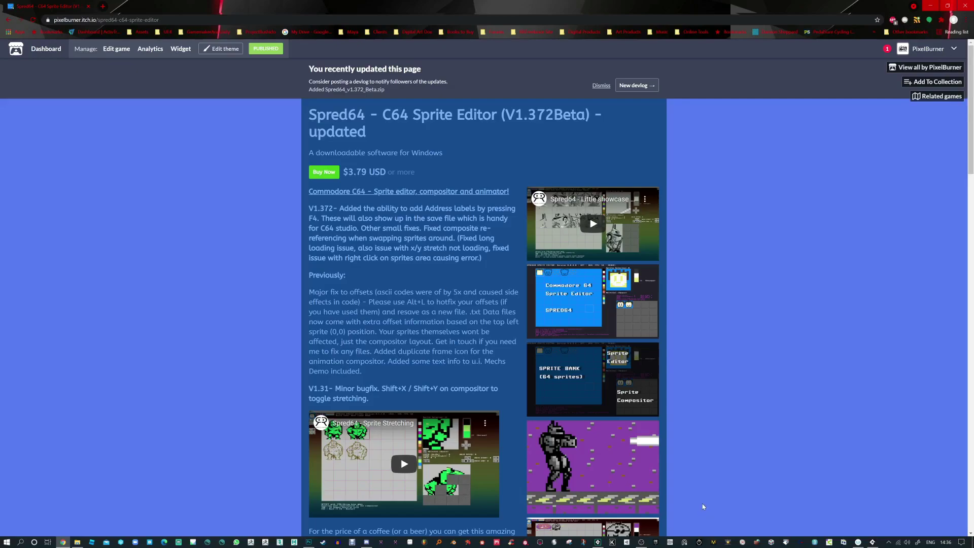
# Step: Return to the Spred64 sprite editor, reset the compositor to frame 0 and set the animation end to frame 16
pyautogui.click(874, 542)
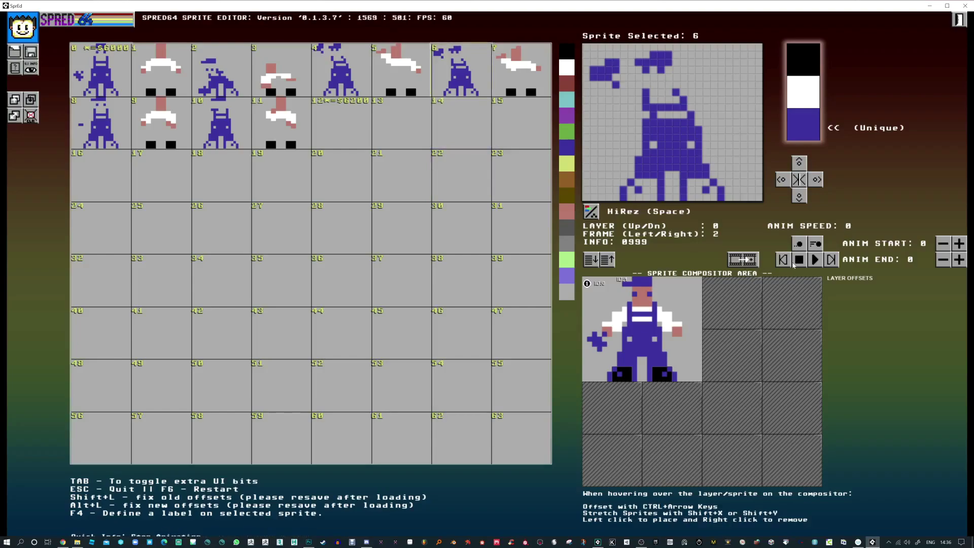
pyautogui.click(816, 245)
pyautogui.click(815, 260)
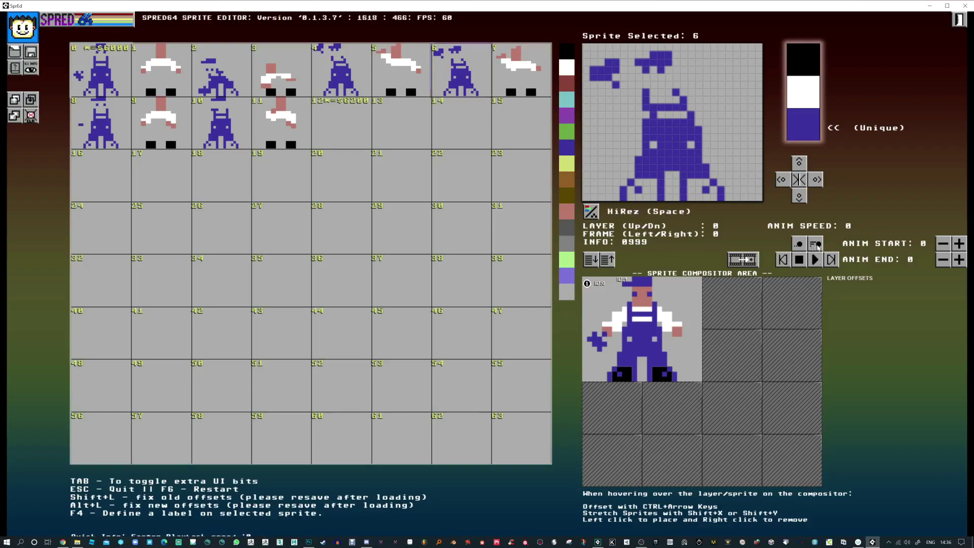
pyautogui.click(959, 260)
pyautogui.click(959, 260)
pyautogui.click(959, 260)
pyautogui.click(959, 259)
pyautogui.click(959, 260)
pyautogui.click(959, 260)
pyautogui.click(959, 260)
pyautogui.click(959, 260)
pyautogui.click(959, 259)
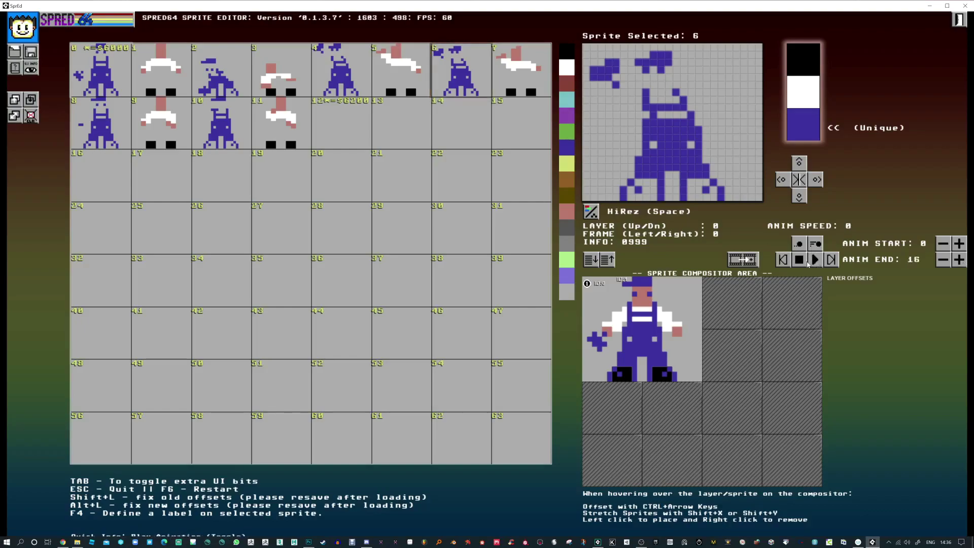
# Step: Play the worker animation at speed 0.19 with the sprite labels hidden, changing the background to dark grey, black and red
pyautogui.click(815, 260)
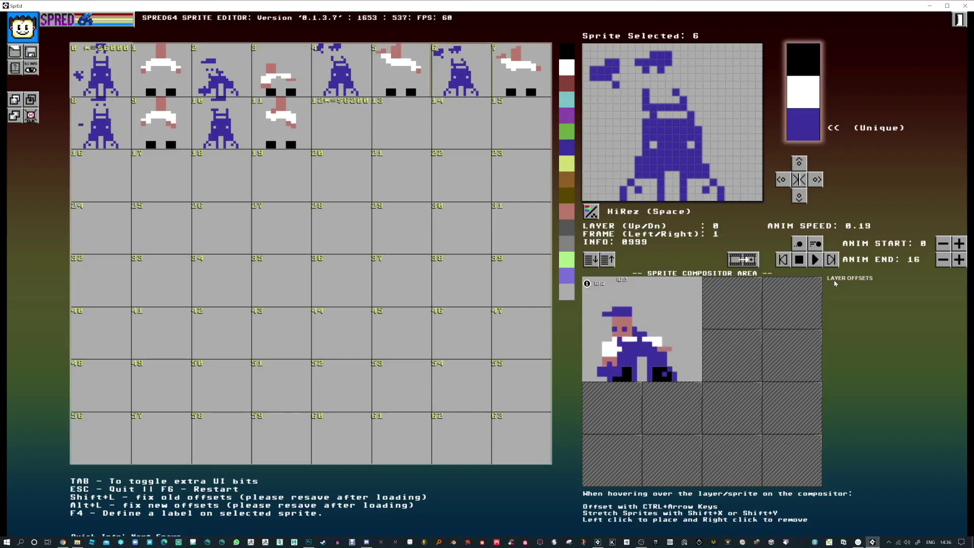
pyautogui.click(567, 233)
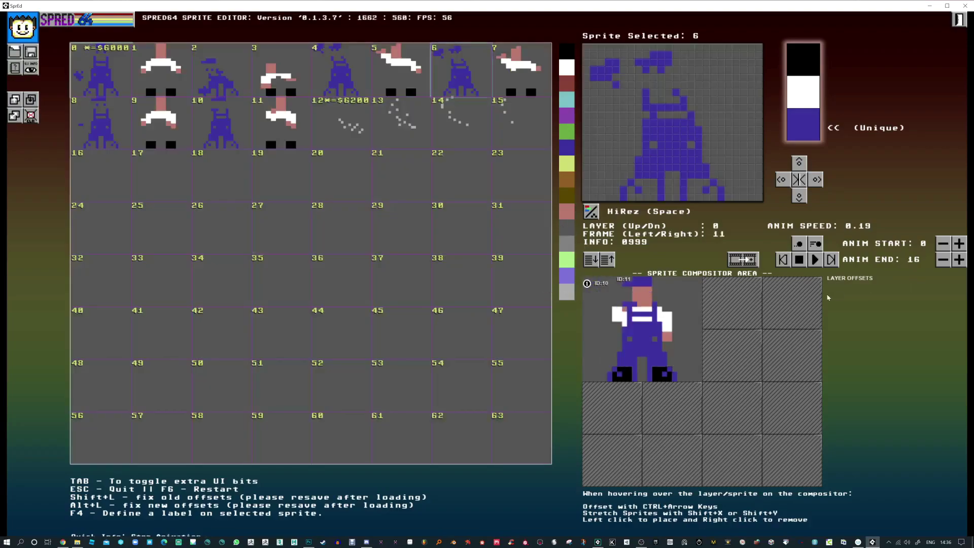
pyautogui.click(799, 260)
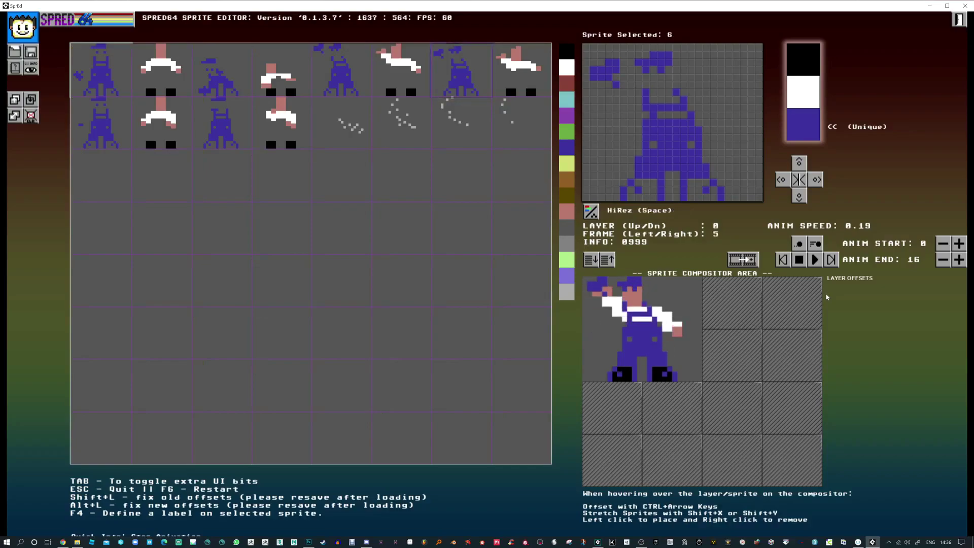
pyautogui.click(567, 53)
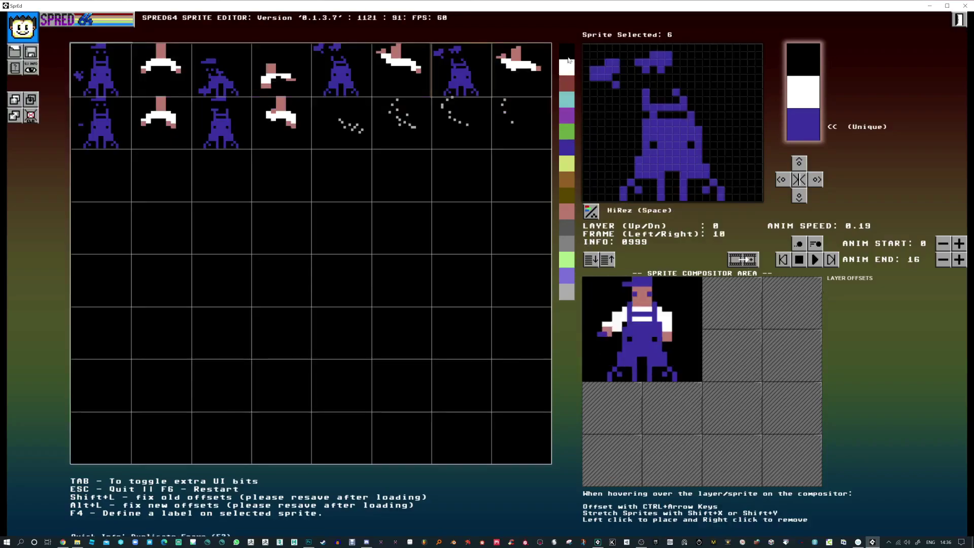
pyautogui.click(569, 85)
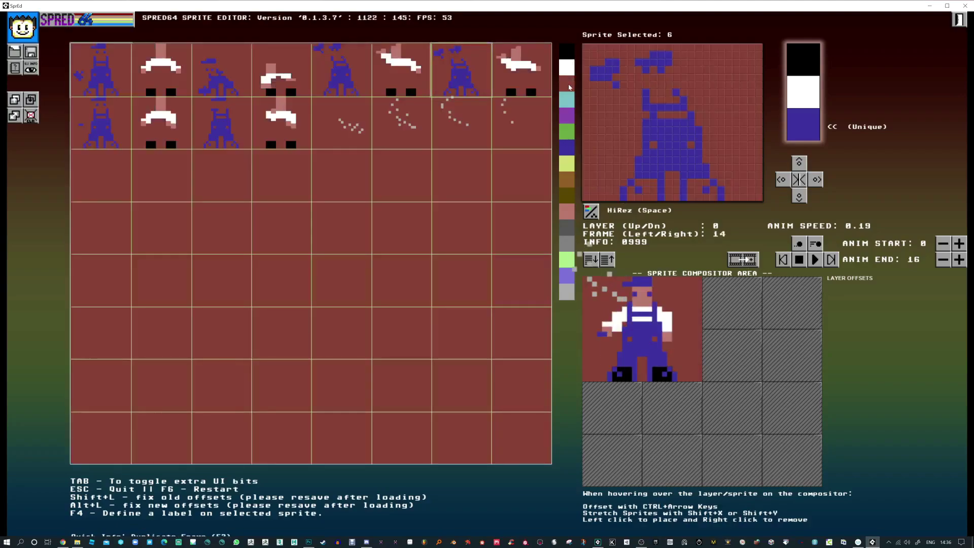